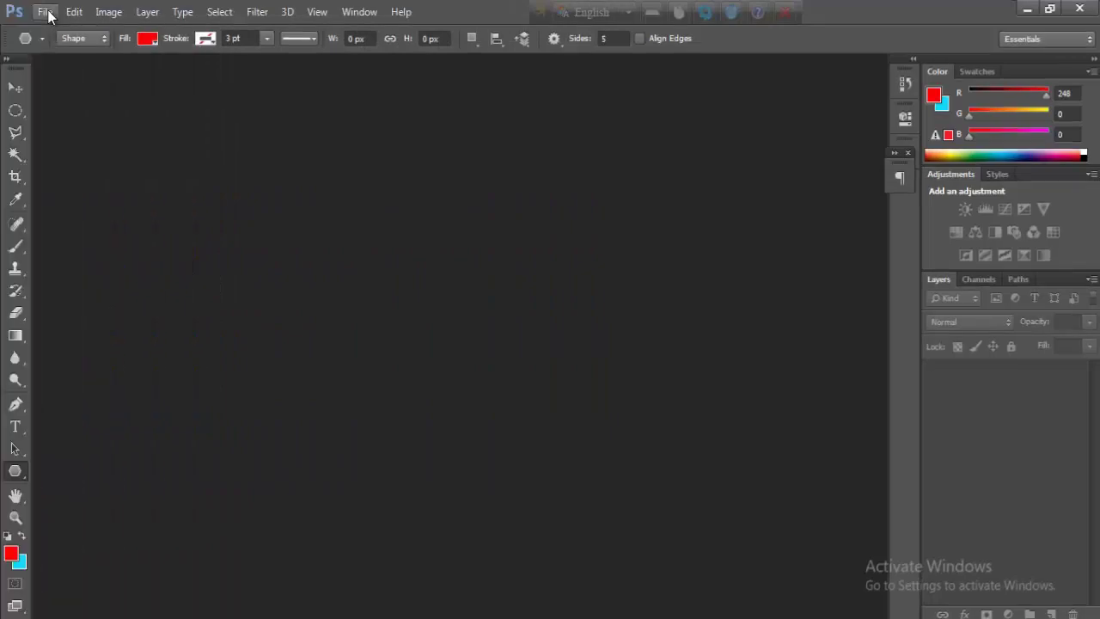
- Open the File menu to begin a new document
{"action": "left_click", "coordinate": [43, 12]}
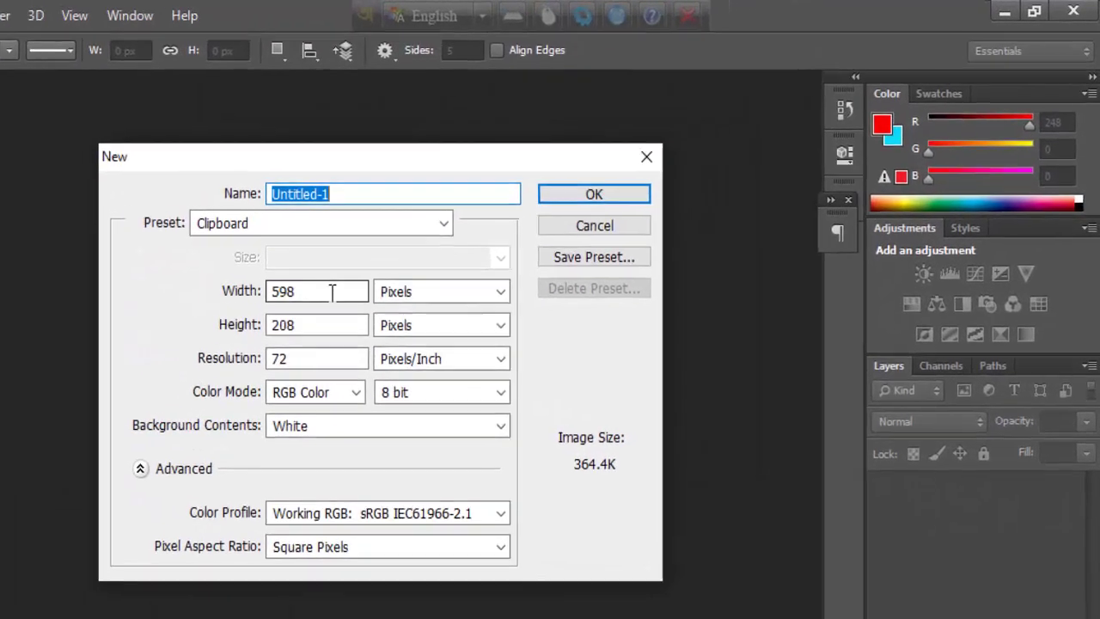
- Create a new document 820 px wide, 312 px high, at 300 ppi
{"action": "left_click_drag", "start_coordinate": [332, 292], "coordinate": [203, 287]}
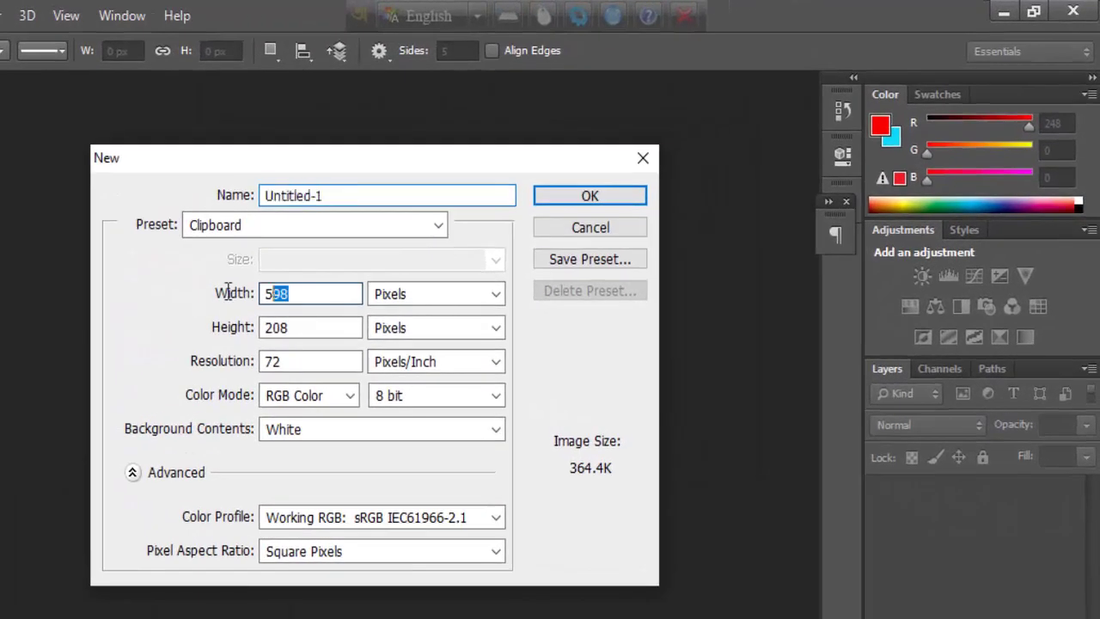
{"action": "type", "text": "85"}
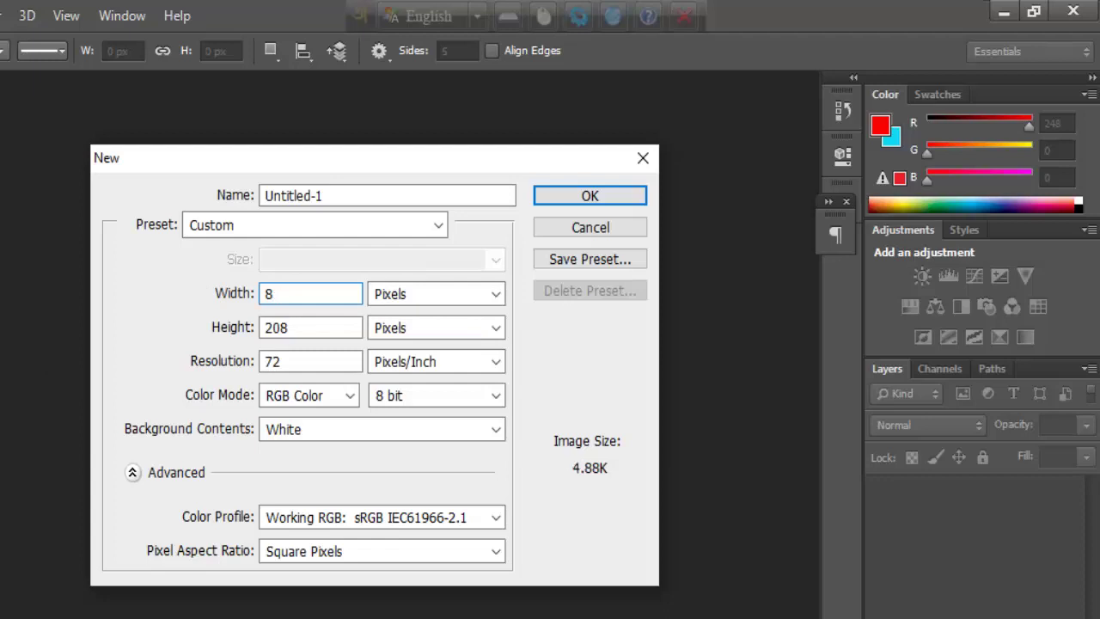
{"action": "type", "text": "20"}
{"action": "key", "text": "Tab"}
{"action": "key", "text": "Tab"}
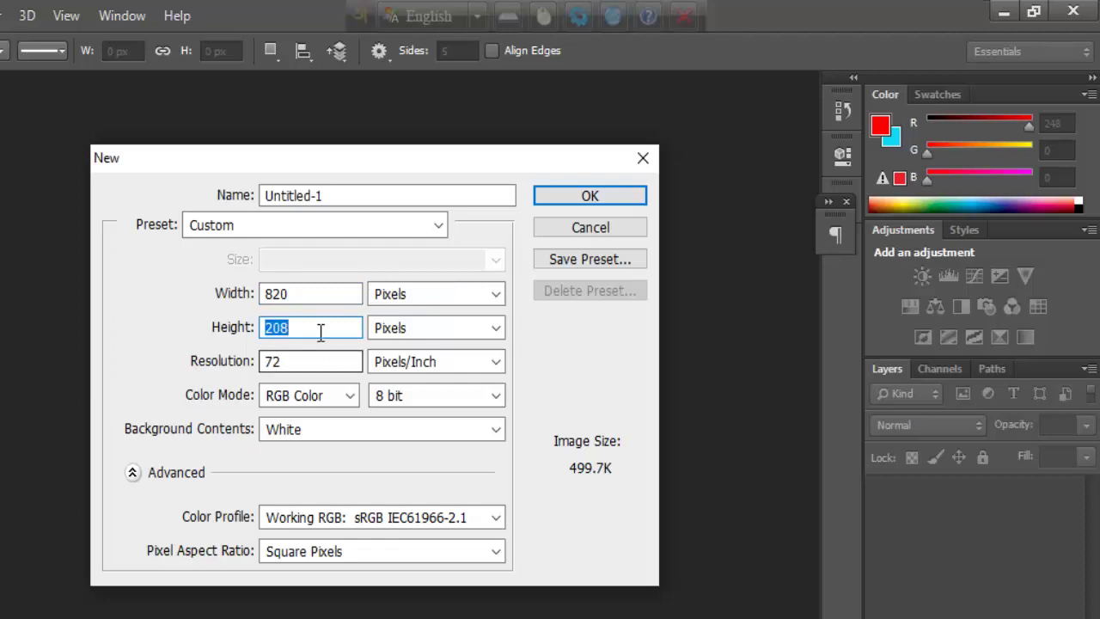
{"action": "left_click_drag", "start_coordinate": [318, 332], "coordinate": [215, 334]}
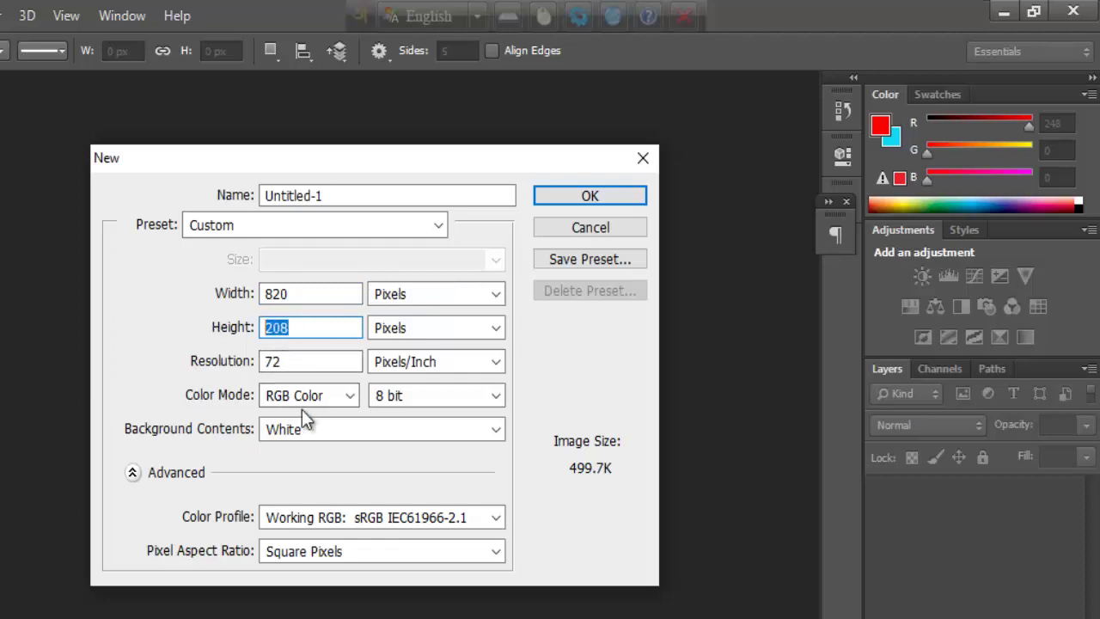
{"action": "type", "text": "312"}
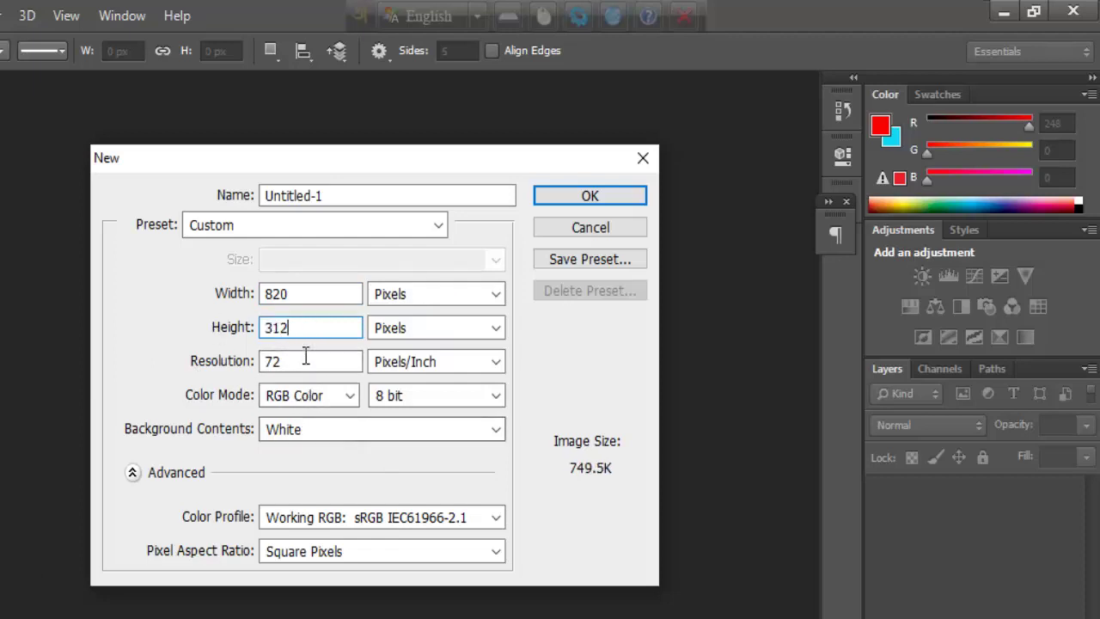
{"action": "left_click_drag", "start_coordinate": [304, 361], "coordinate": [167, 381]}
{"action": "type", "text": "3"}
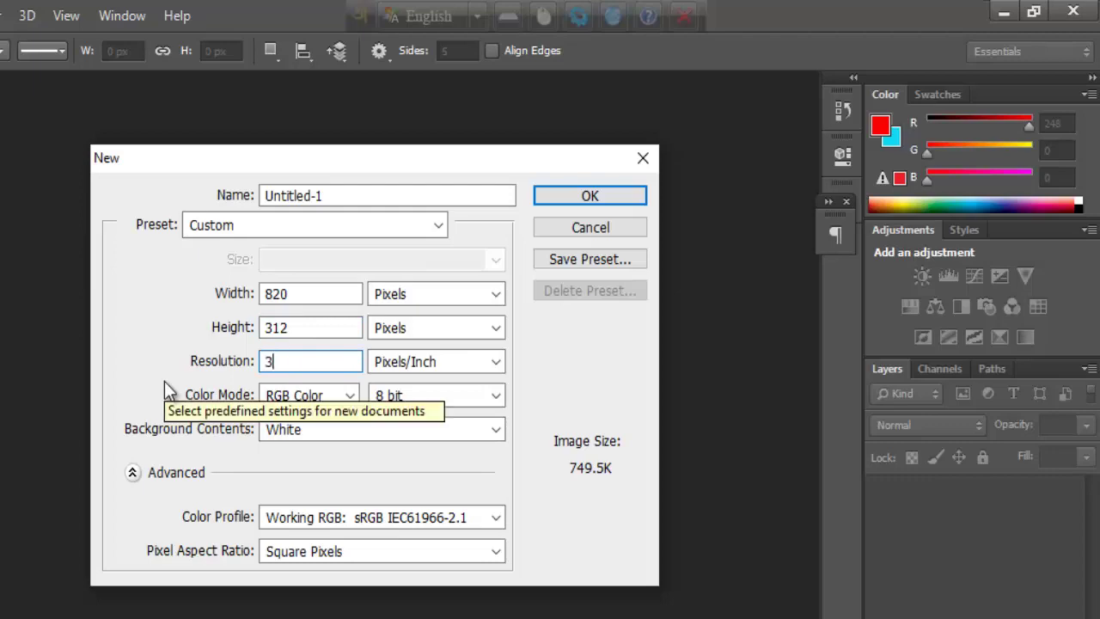
{"action": "type", "text": "00"}
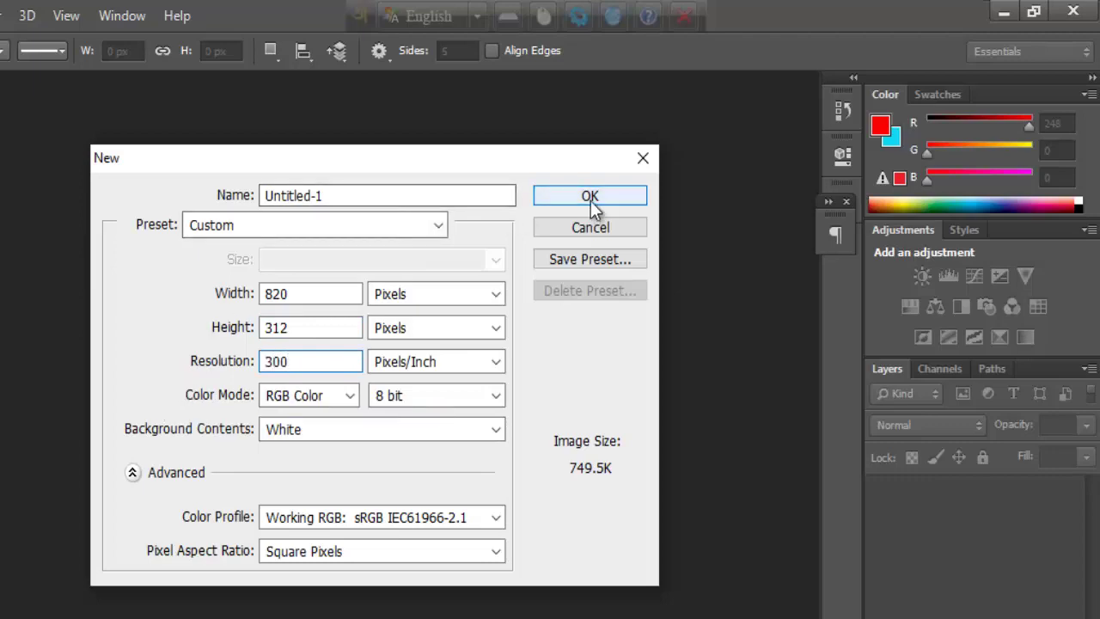
{"action": "left_click", "coordinate": [589, 201]}
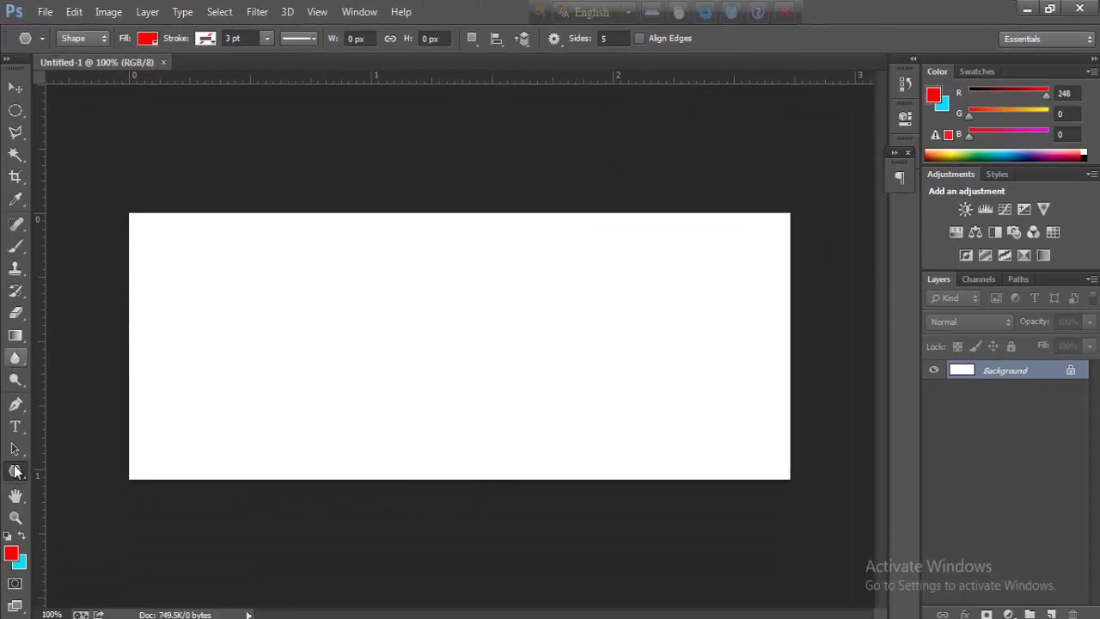
- Draw a rounded rectangle covering the whole canvas and give it a gradient fill
{"action": "left_click_drag", "start_coordinate": [15, 471], "coordinate": [64, 466]}
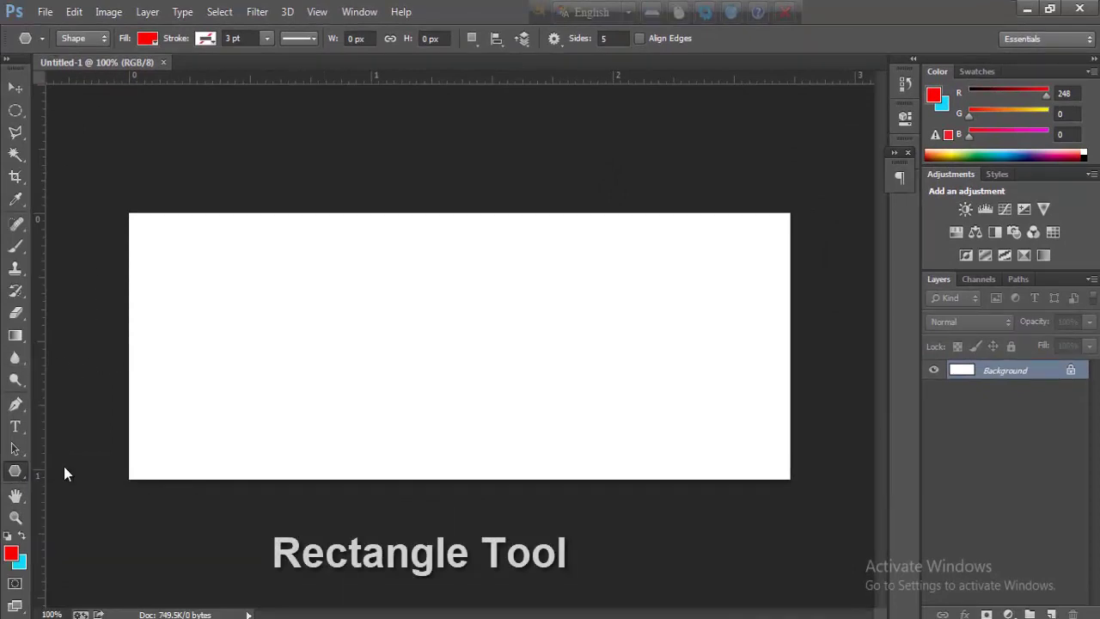
{"action": "left_click_drag", "start_coordinate": [117, 199], "coordinate": [884, 595]}
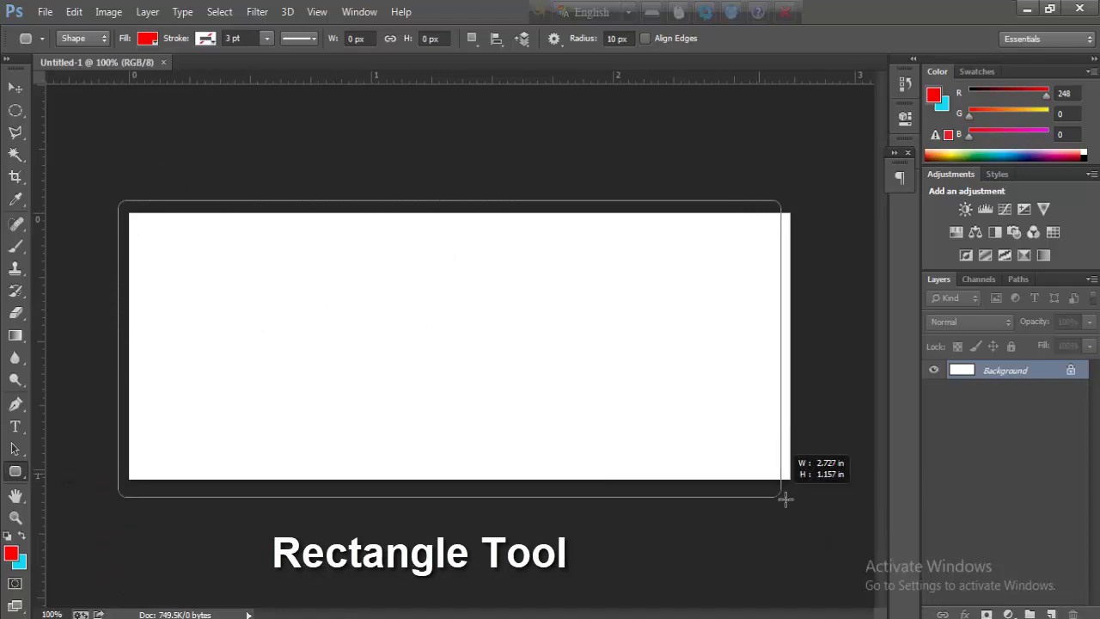
{"action": "left_click_drag", "start_coordinate": [884, 595], "coordinate": [811, 493]}
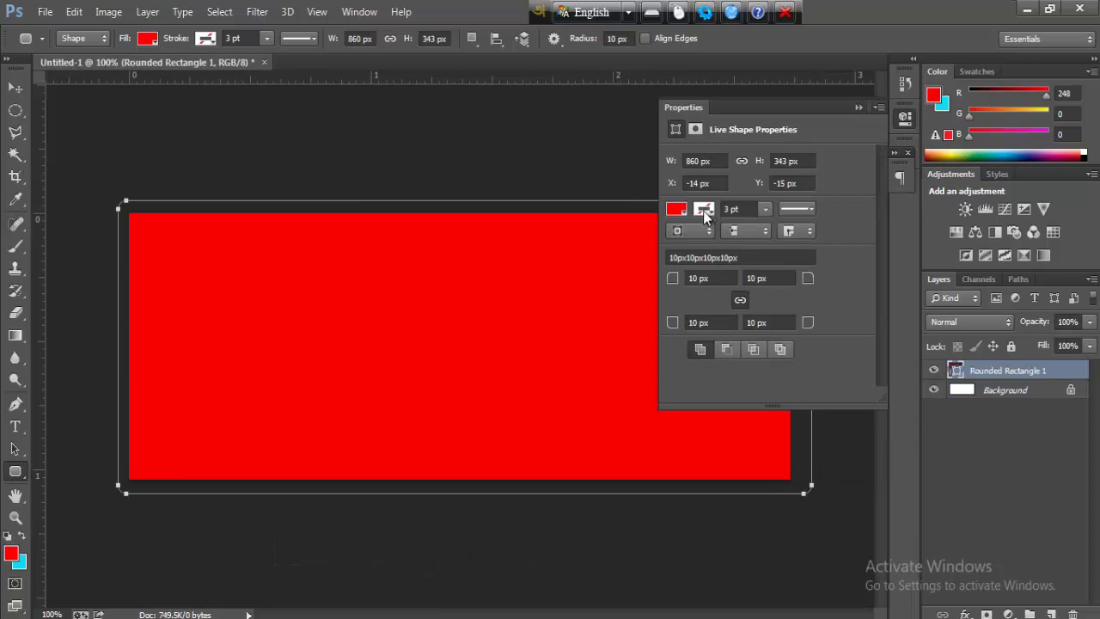
{"action": "left_click", "coordinate": [678, 212]}
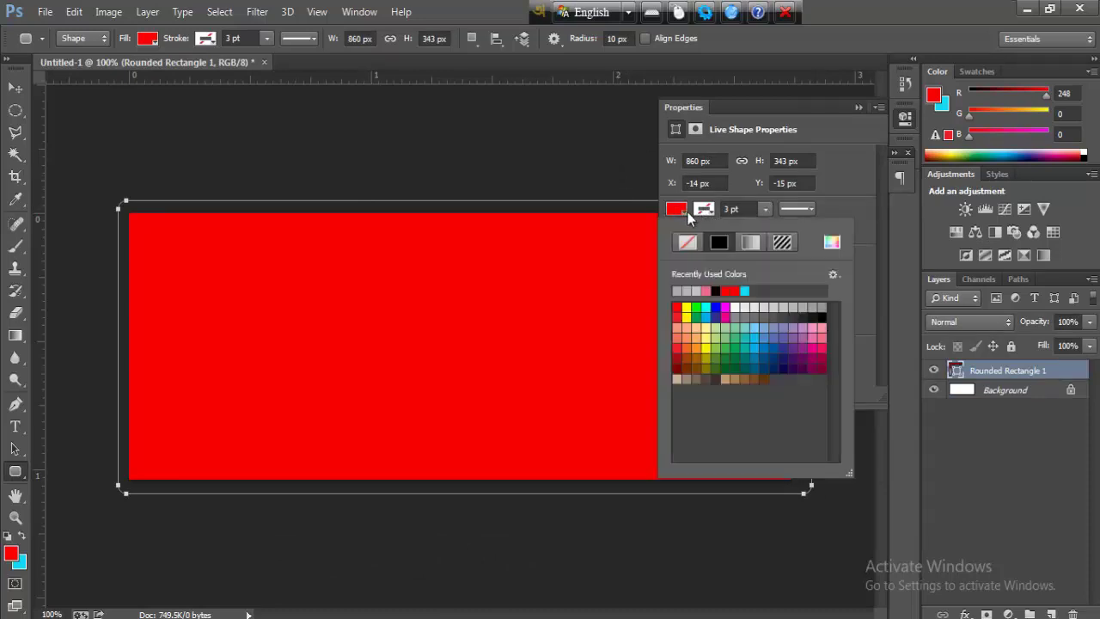
{"action": "left_click", "coordinate": [752, 242]}
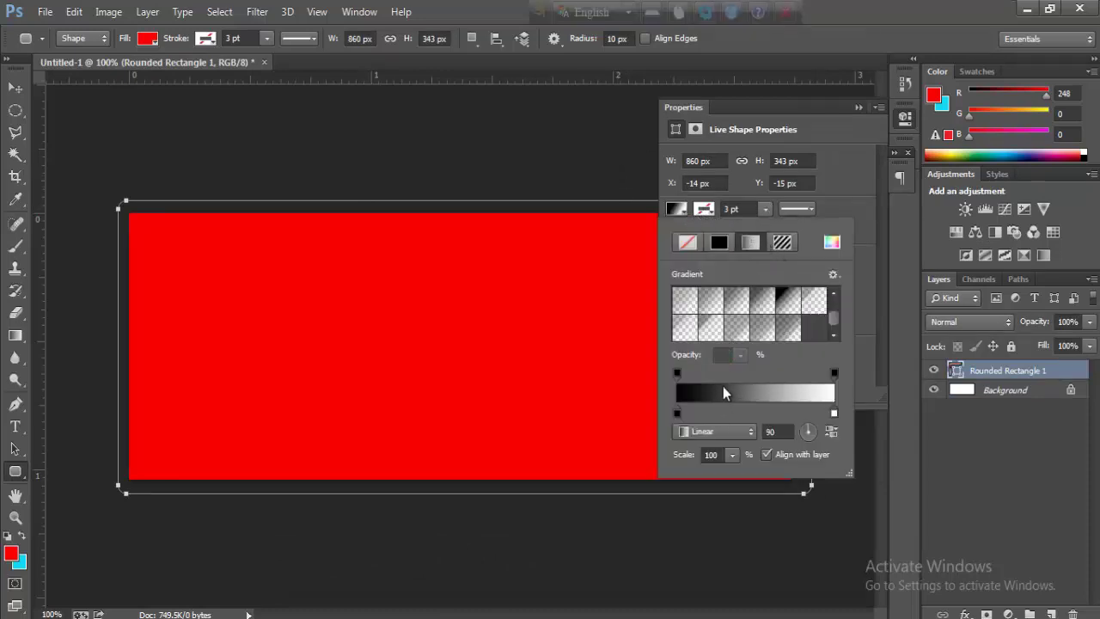
- Apply the transparent white-to-grey gradient preset to the rectangle and hide its path
{"action": "left_click", "coordinate": [687, 335]}
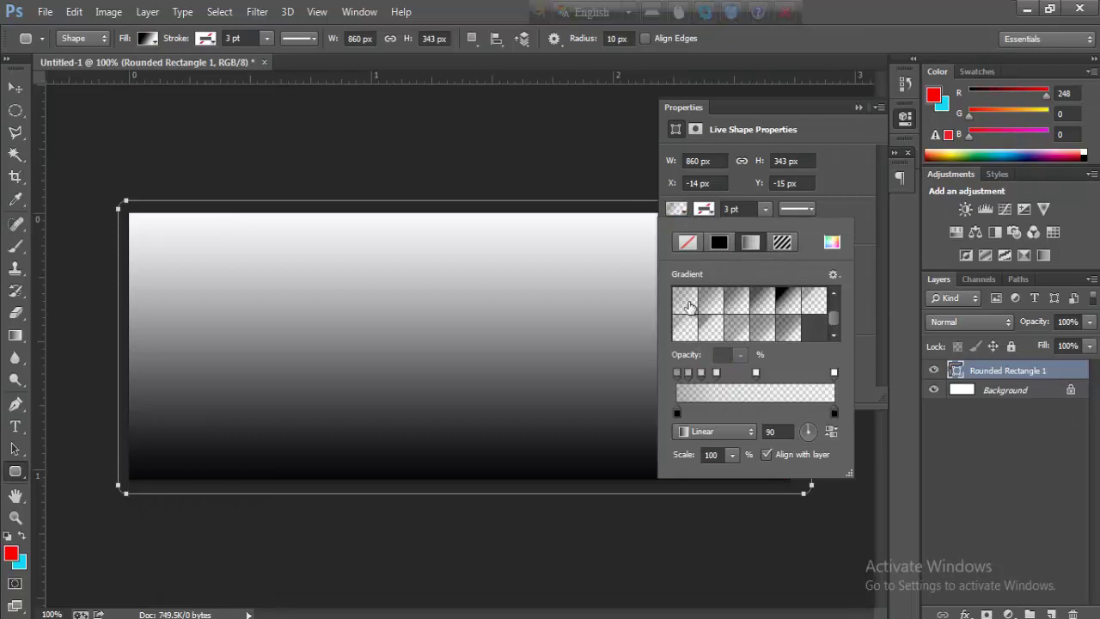
{"action": "left_click", "coordinate": [690, 305]}
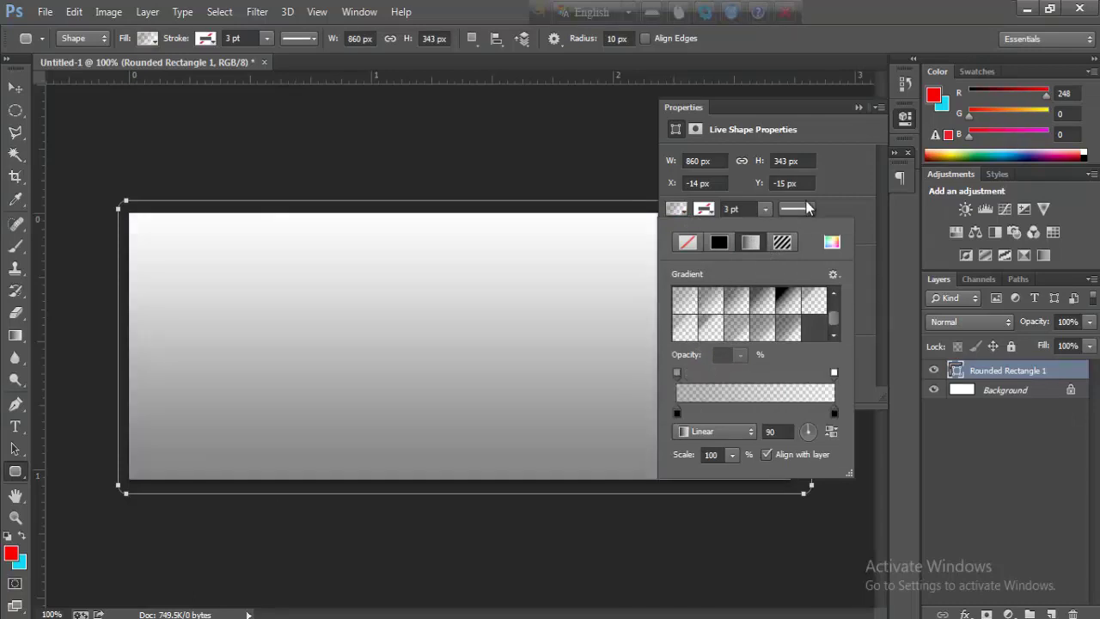
{"action": "left_click", "coordinate": [679, 212]}
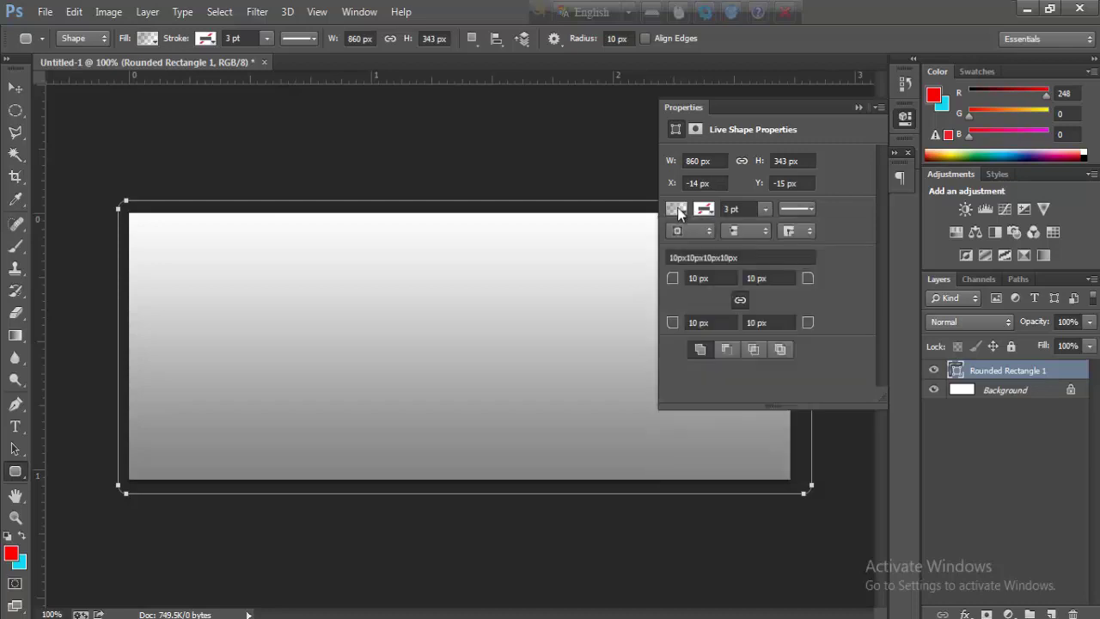
{"action": "left_click", "coordinate": [678, 212]}
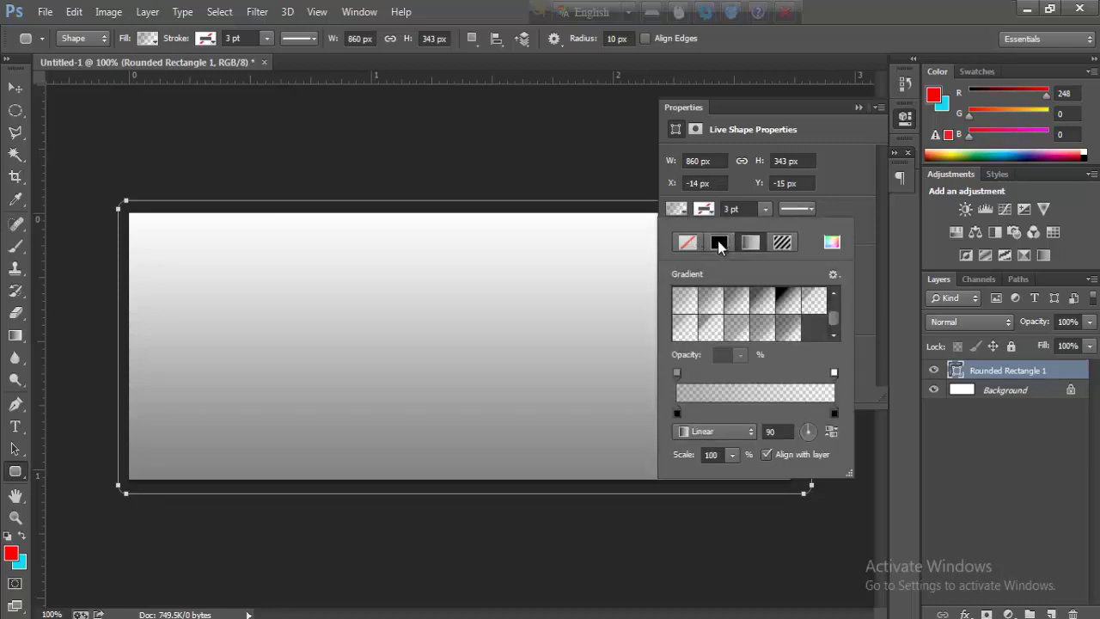
{"action": "left_click", "coordinate": [692, 244]}
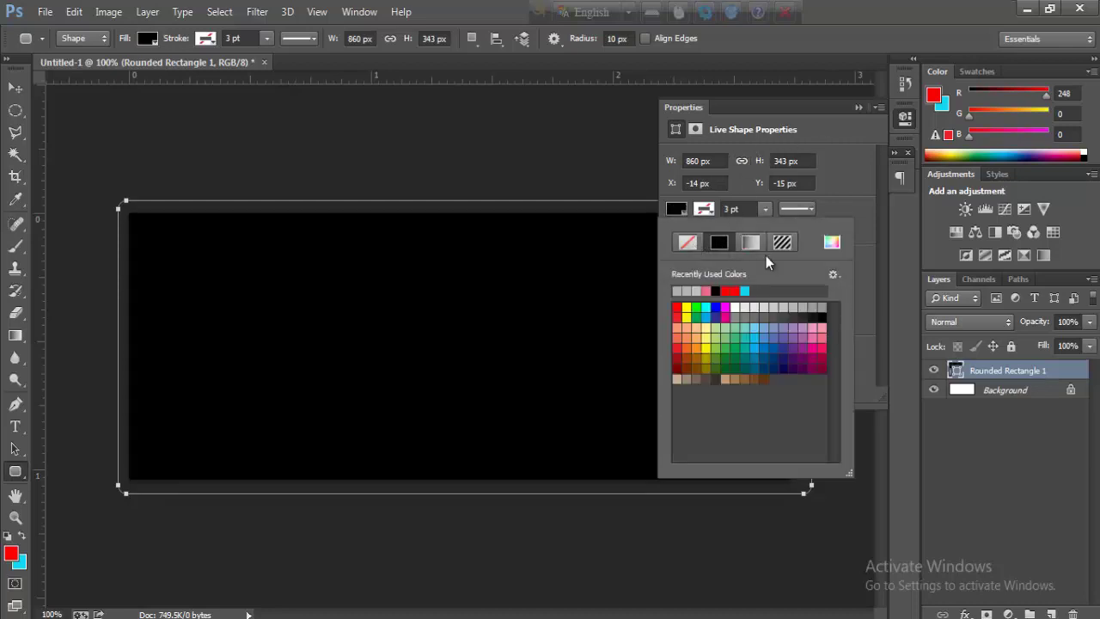
{"action": "left_click", "coordinate": [750, 241]}
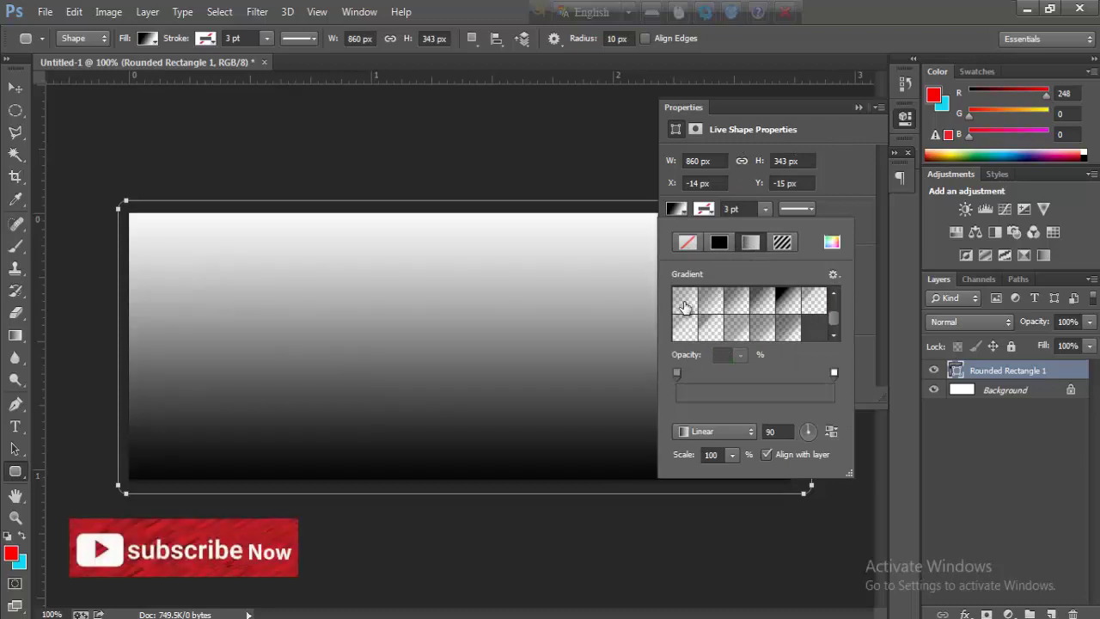
{"action": "left_click", "coordinate": [685, 305]}
{"action": "left_click", "coordinate": [858, 107]}
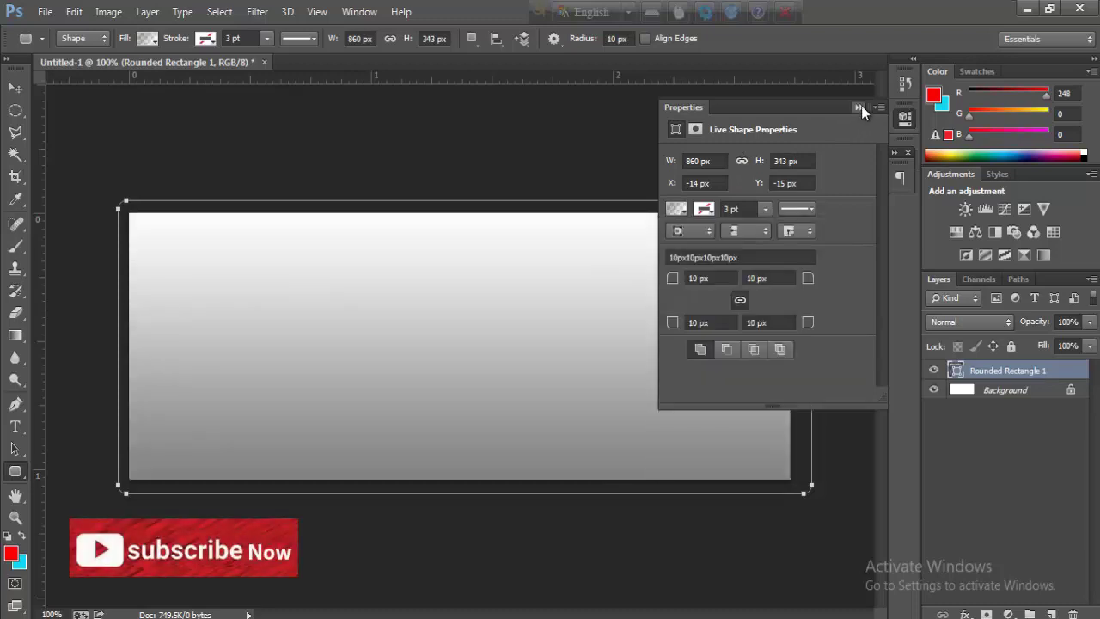
{"action": "key", "text": "Return"}
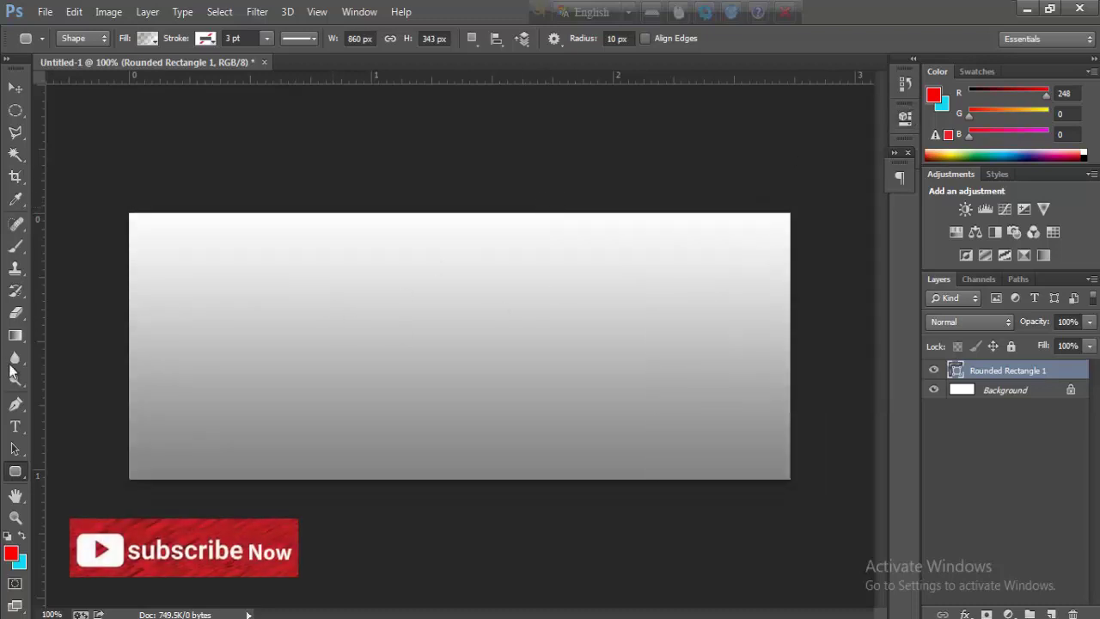
- Draw a pentagon over the banner's top-left corner and fill it solid black
{"action": "right_click", "coordinate": [15, 472]}
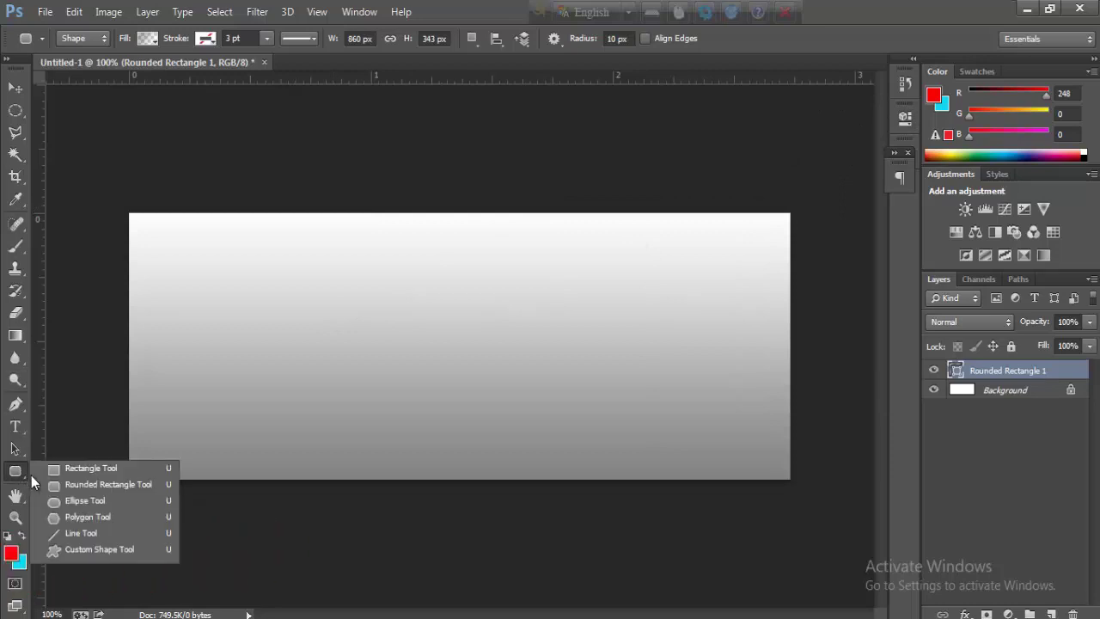
{"action": "left_click", "coordinate": [64, 517]}
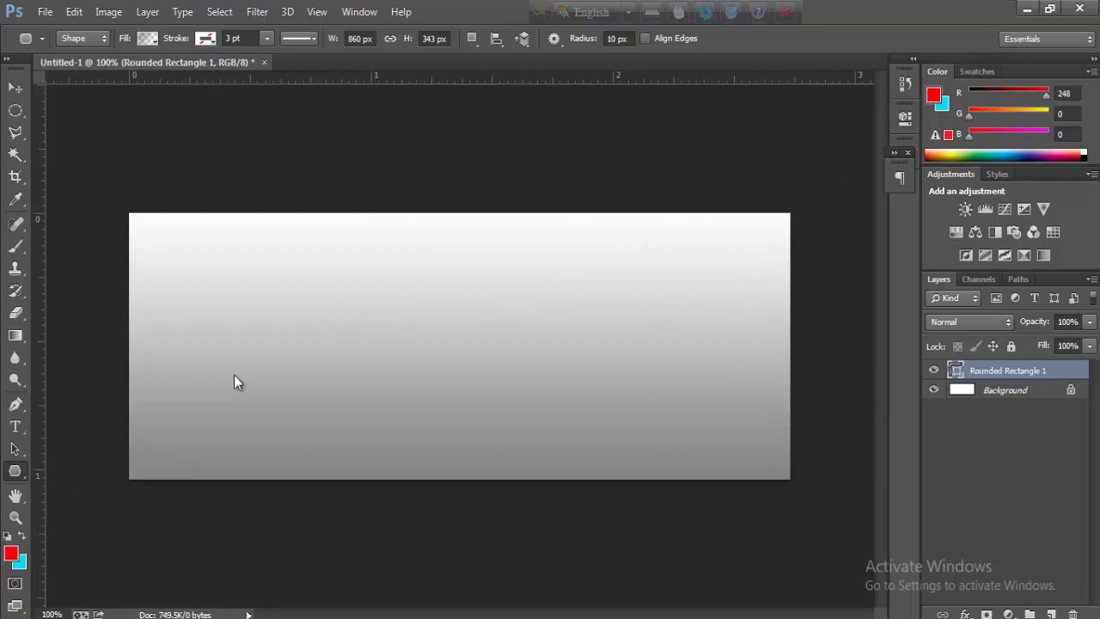
{"action": "left_click_drag", "start_coordinate": [168, 249], "coordinate": [249, 335]}
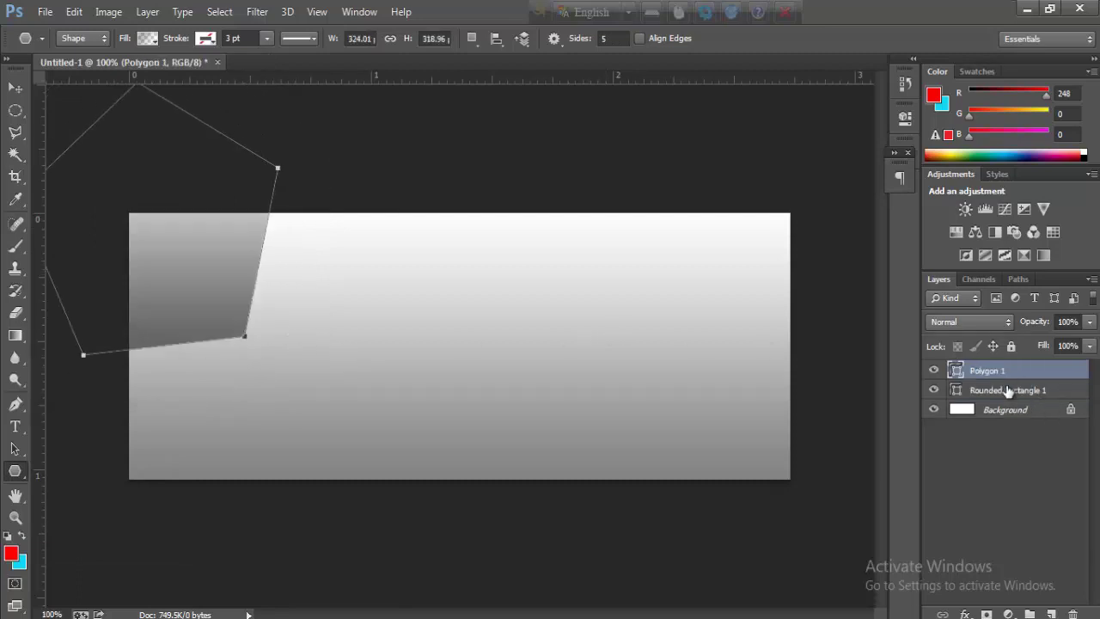
{"action": "left_click", "coordinate": [148, 39]}
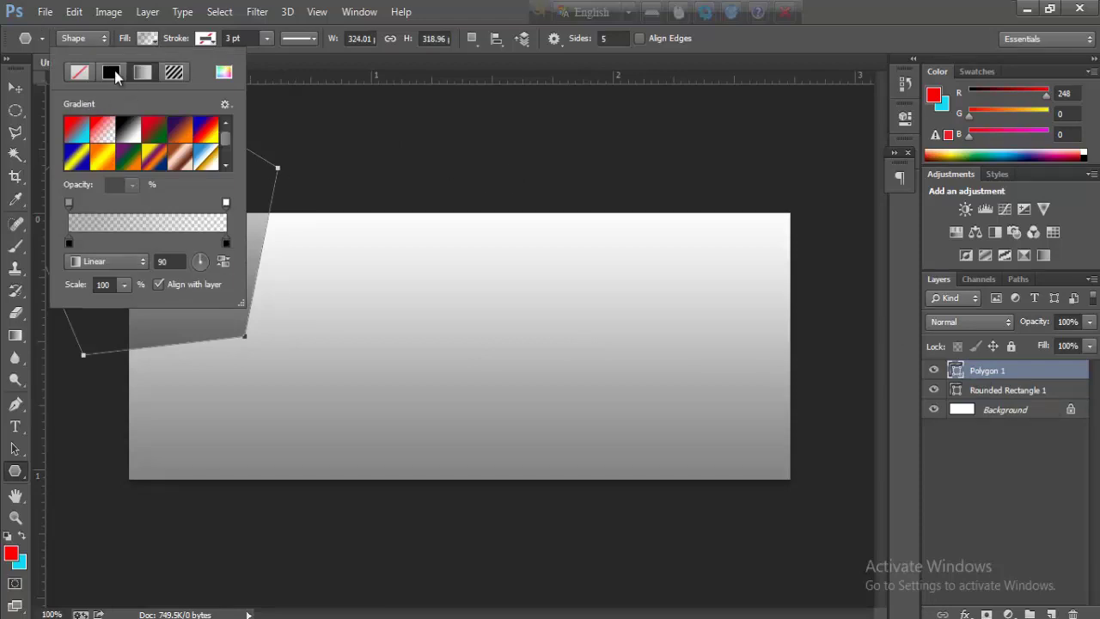
{"action": "left_click", "coordinate": [111, 72]}
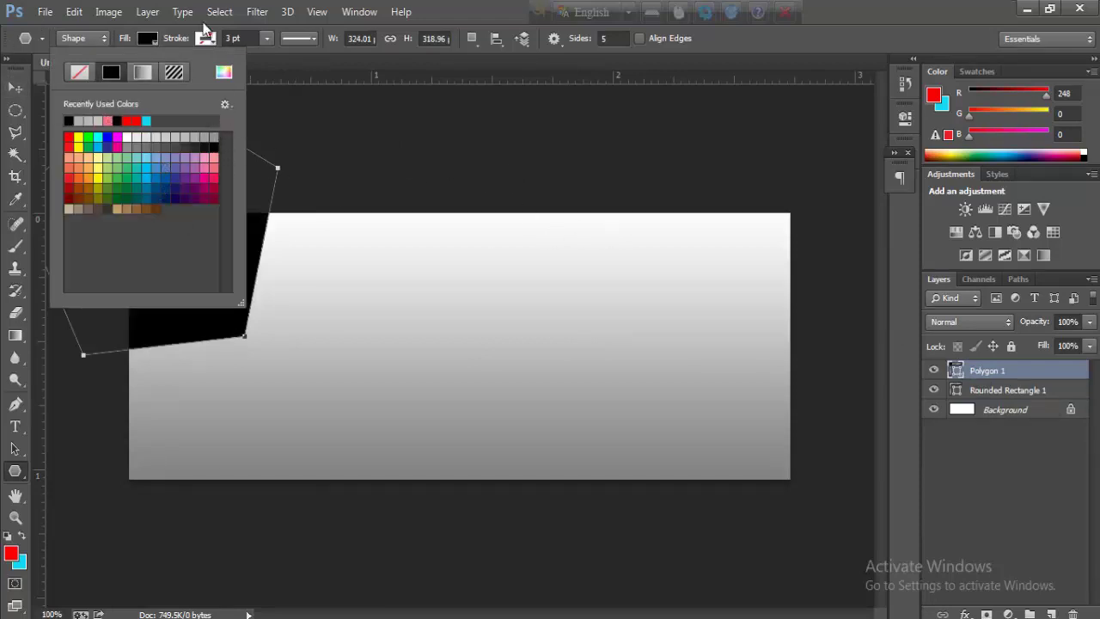
{"action": "left_click", "coordinate": [151, 38]}
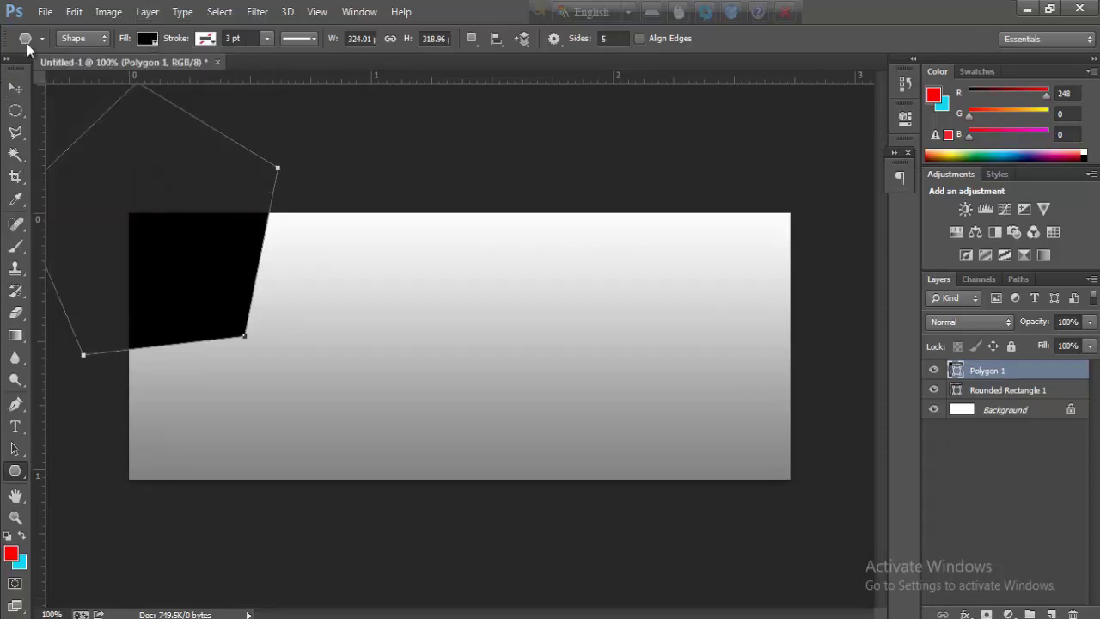
{"action": "left_click", "coordinate": [79, 15]}
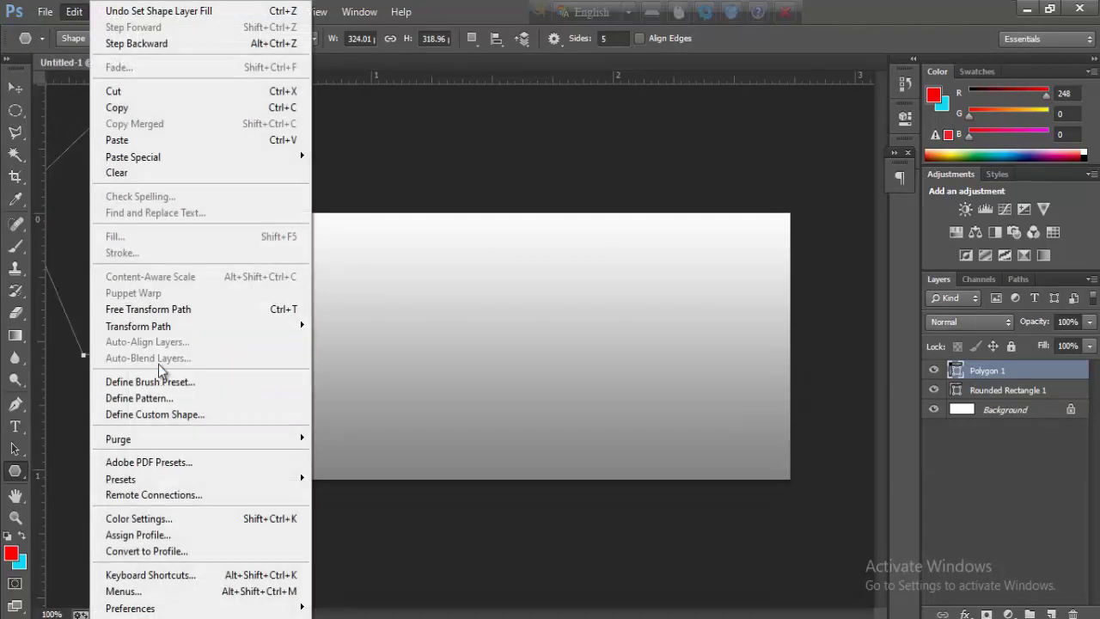
- Enlarge and rotate the black pentagon about 30° into a chevron on the left side
{"action": "left_click", "coordinate": [172, 308]}
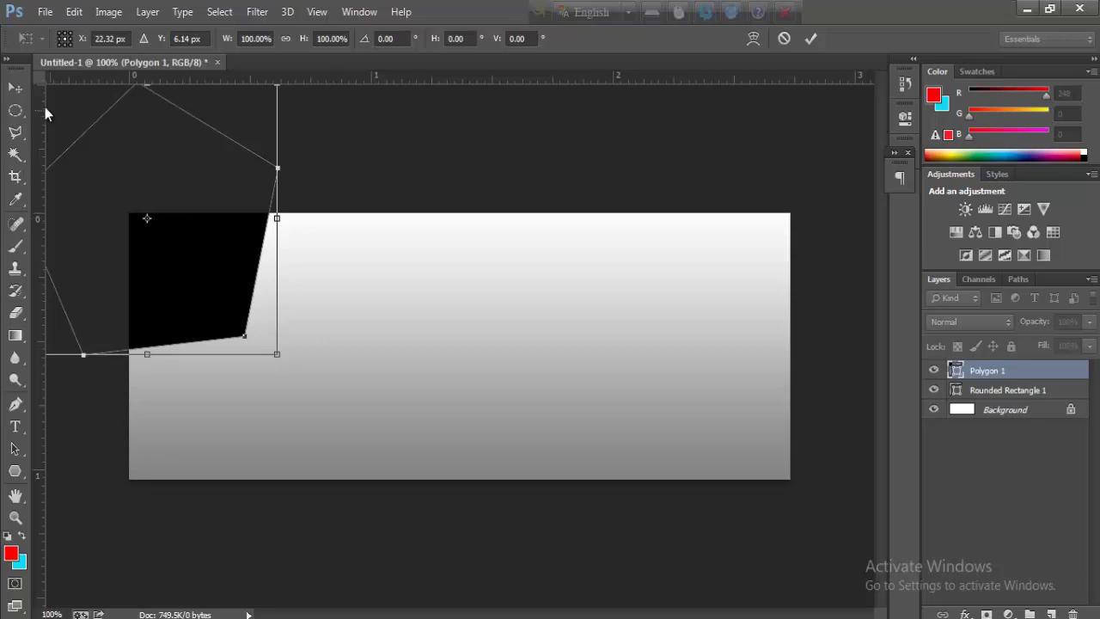
{"action": "mouse_move", "coordinate": [277, 353]}
{"action": "left_mouse_down"}
{"action": "mouse_move", "coordinate": [379, 464]}
{"action": "mouse_move", "coordinate": [481, 203]}
{"action": "left_mouse_up"}
{"action": "key", "text": "Down"}
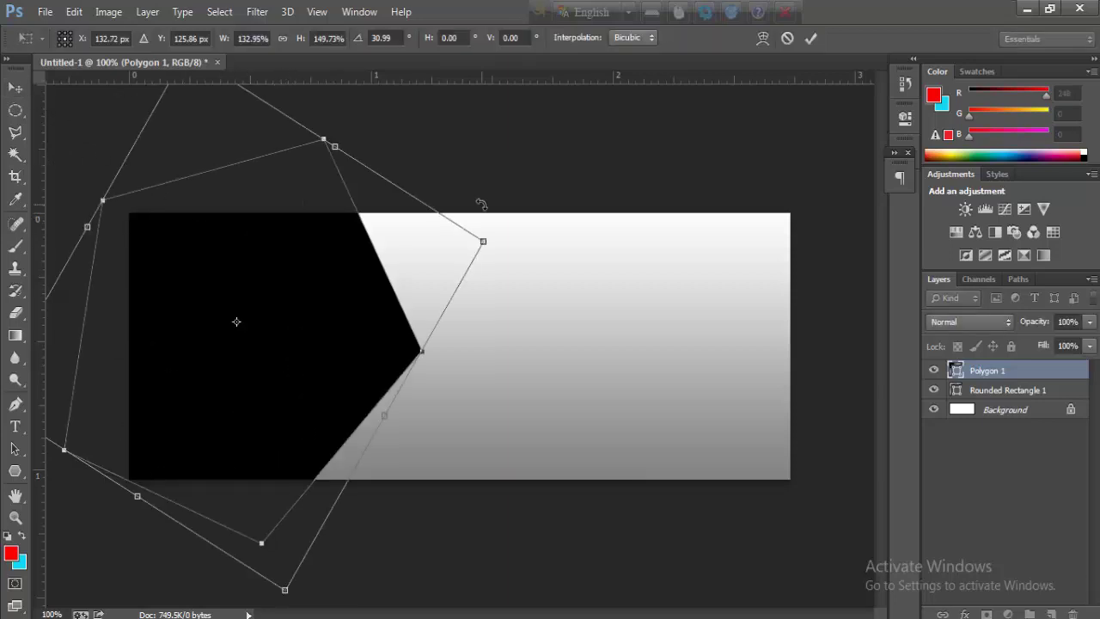
{"action": "left_click_drag", "start_coordinate": [474, 192], "coordinate": [475, 202]}
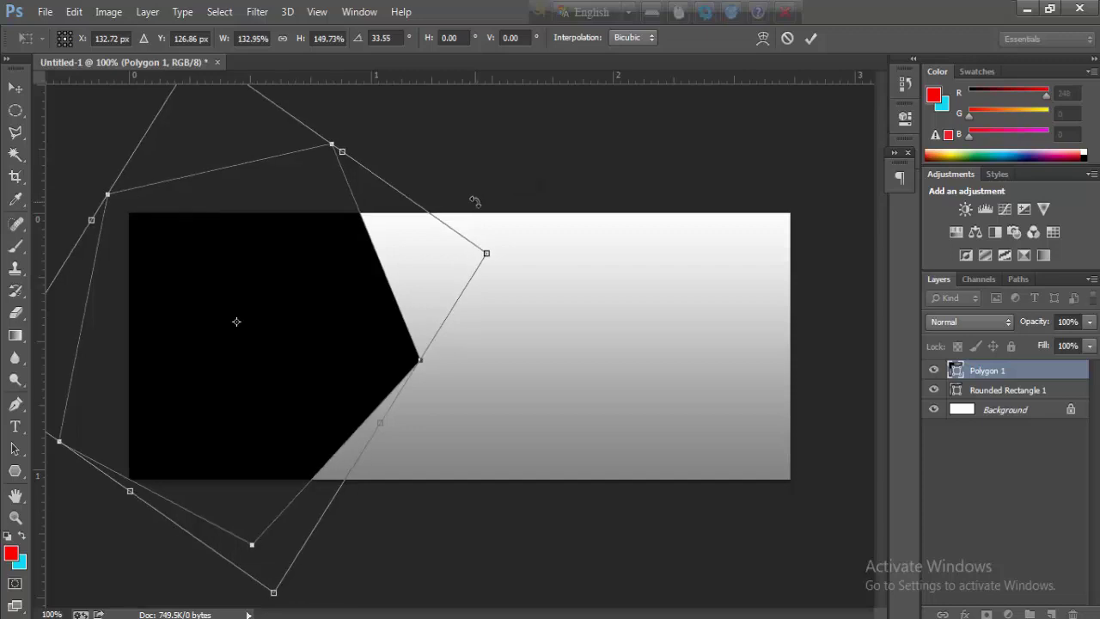
{"action": "key", "text": "Return"}
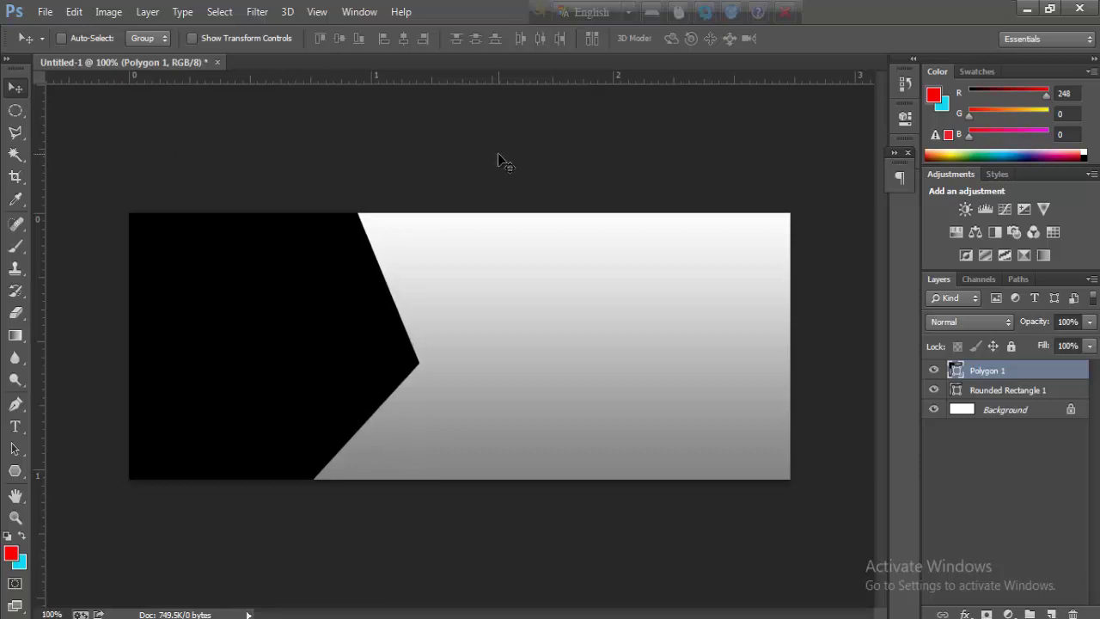
- Add a new layer and trace a closed triangular Pen path over the lower-right corner
{"action": "key", "text": "ctrl+shift+alt+n"}
{"action": "key", "text": "p"}
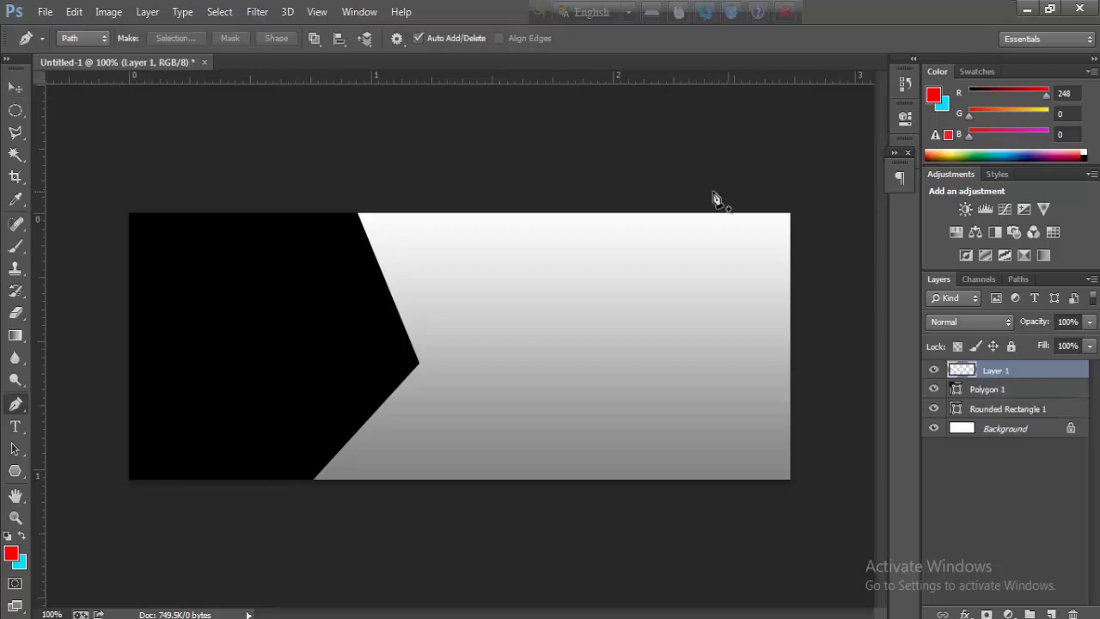
{"action": "left_click", "coordinate": [792, 211]}
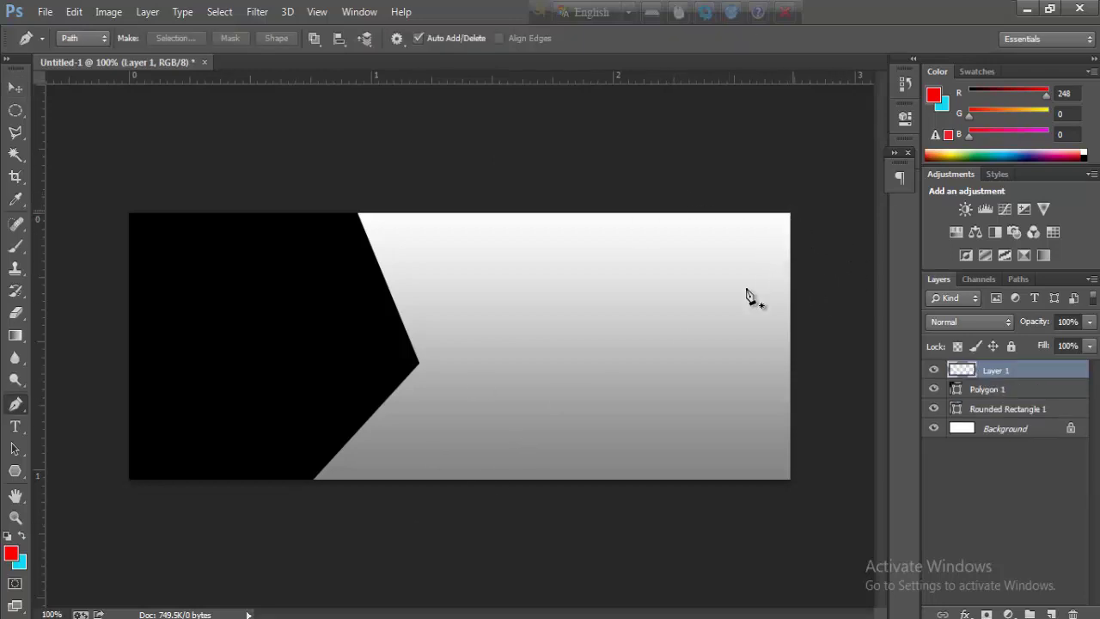
{"action": "left_click", "coordinate": [562, 487]}
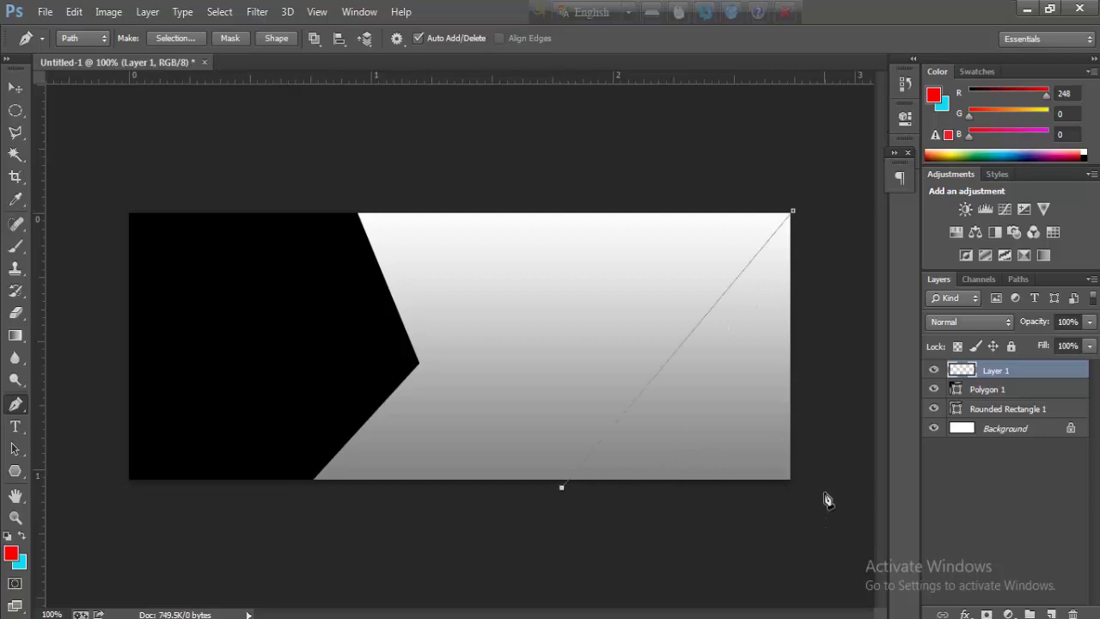
{"action": "left_click", "coordinate": [791, 484]}
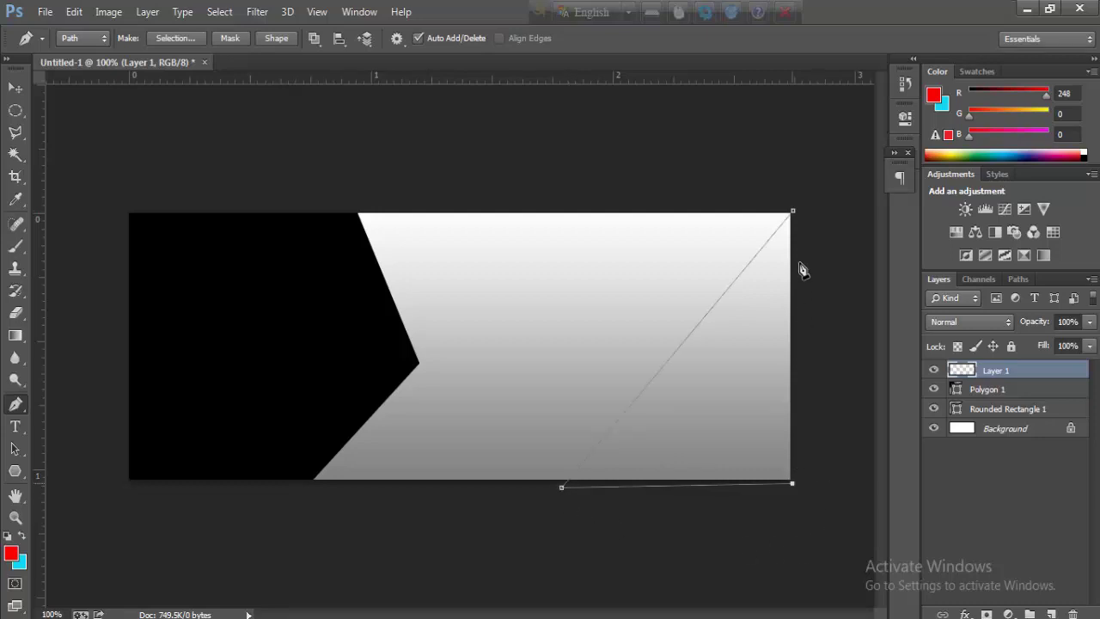
{"action": "left_click", "coordinate": [792, 212]}
{"action": "left_click", "coordinate": [144, 14]}
{"action": "mouse_move", "coordinate": [173, 289]}
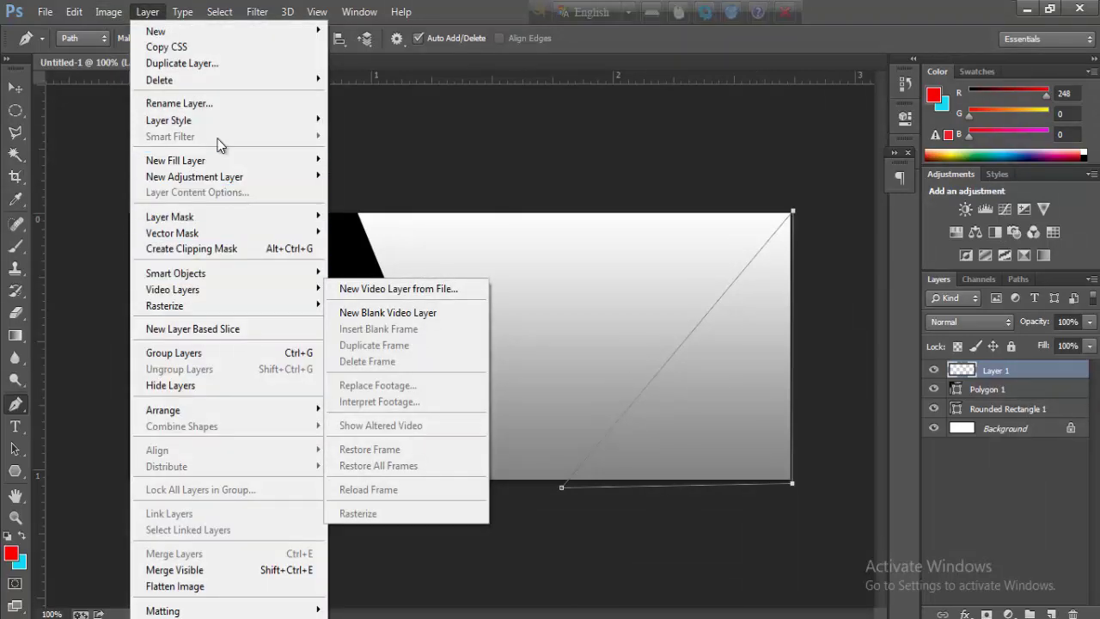
- Fill the triangle path with an orange (eaa000) solid colour fill layer
{"action": "mouse_move", "coordinate": [175, 160]}
{"action": "left_click", "coordinate": [376, 156]}
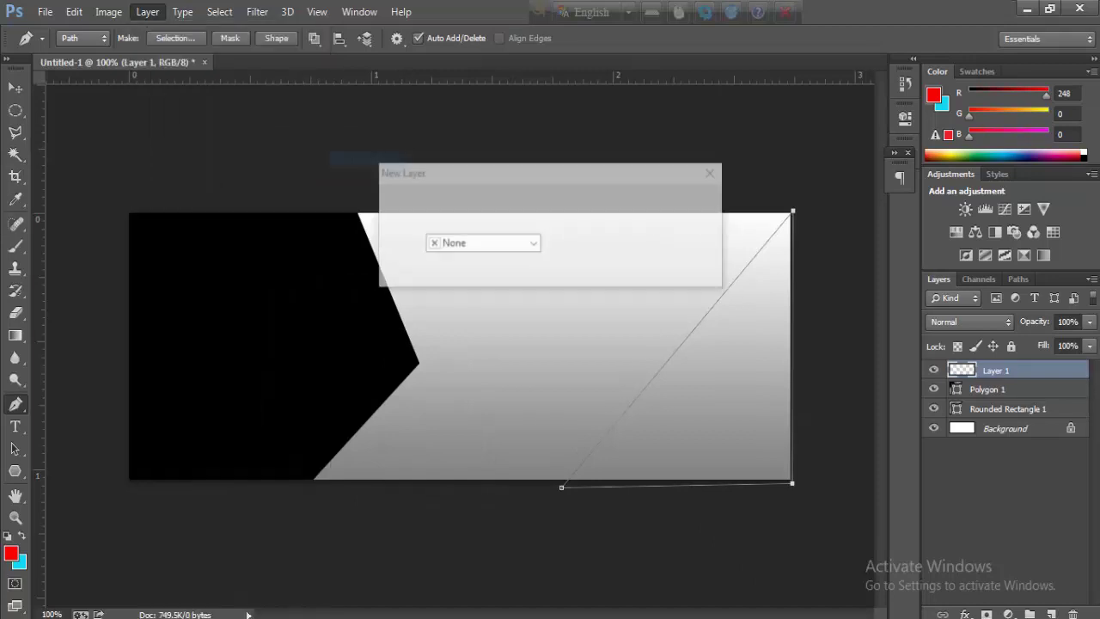
{"action": "left_click", "coordinate": [692, 204]}
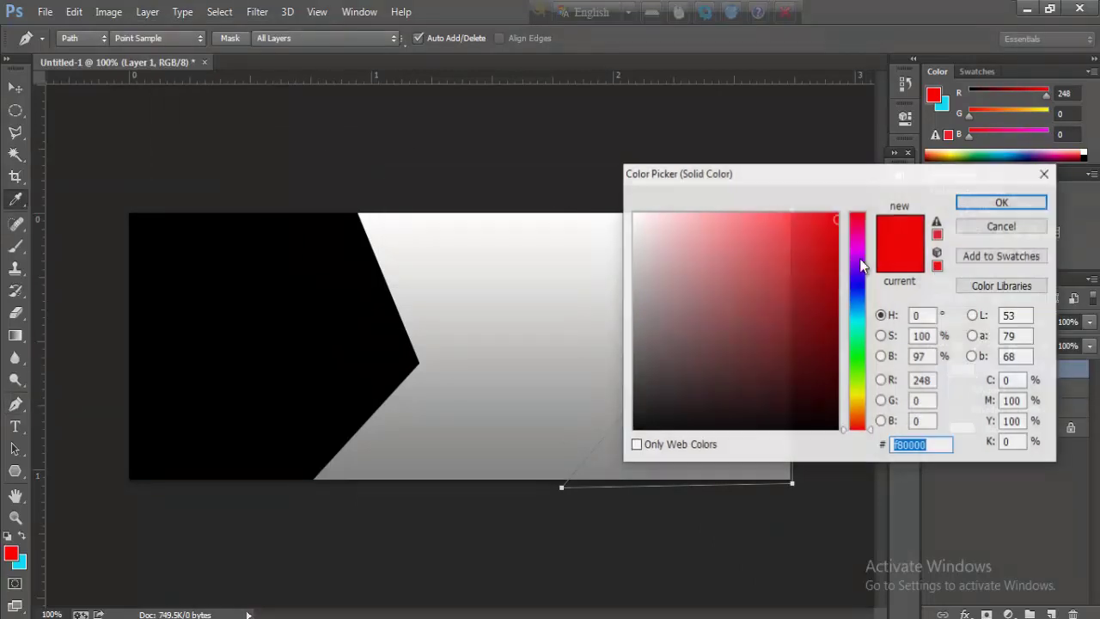
{"action": "left_click_drag", "start_coordinate": [668, 220], "coordinate": [634, 215]}
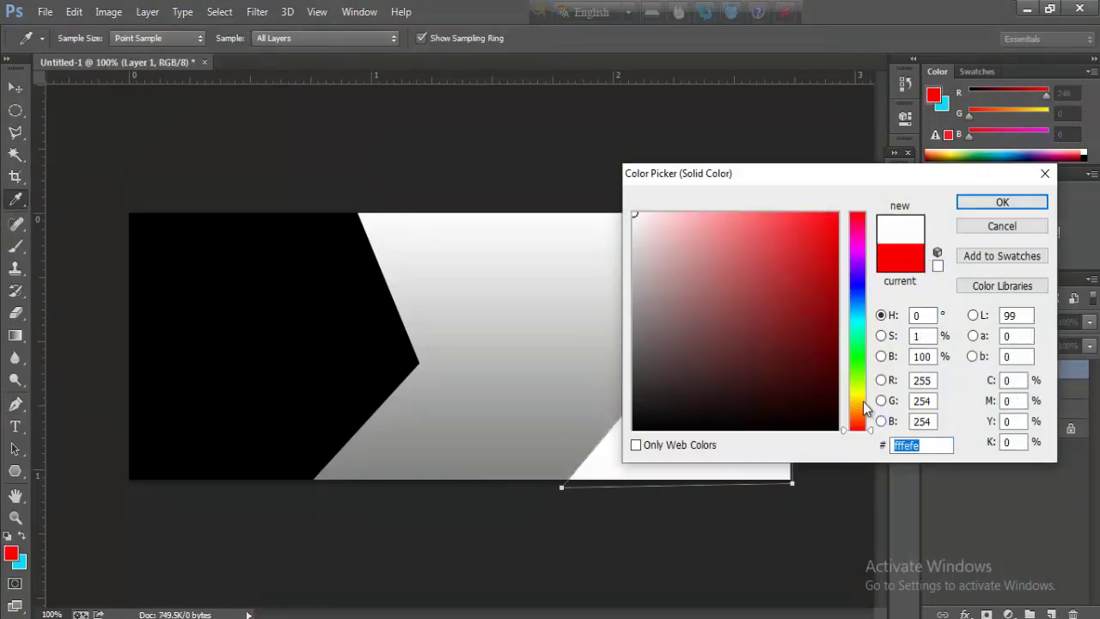
{"action": "left_click", "coordinate": [857, 400]}
{"action": "mouse_move", "coordinate": [831, 226]}
{"action": "left_mouse_down"}
{"action": "mouse_move", "coordinate": [834, 247]}
{"action": "mouse_move", "coordinate": [829, 223]}
{"action": "left_mouse_up"}
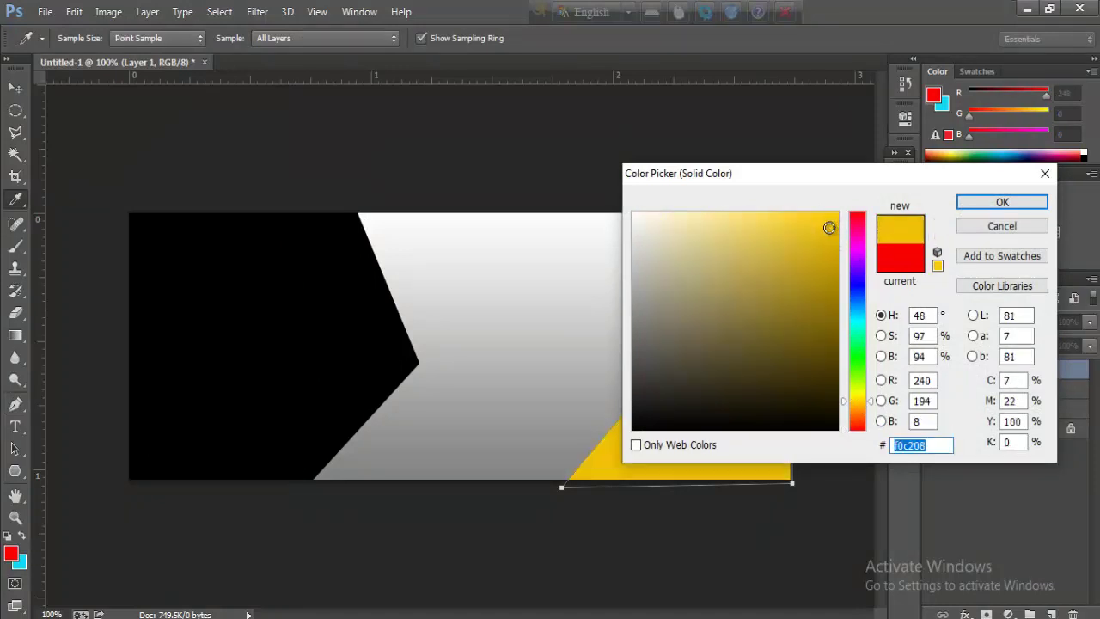
{"action": "scroll", "coordinate": [873, 409], "scroll_direction": "down", "scroll_amount": 1}
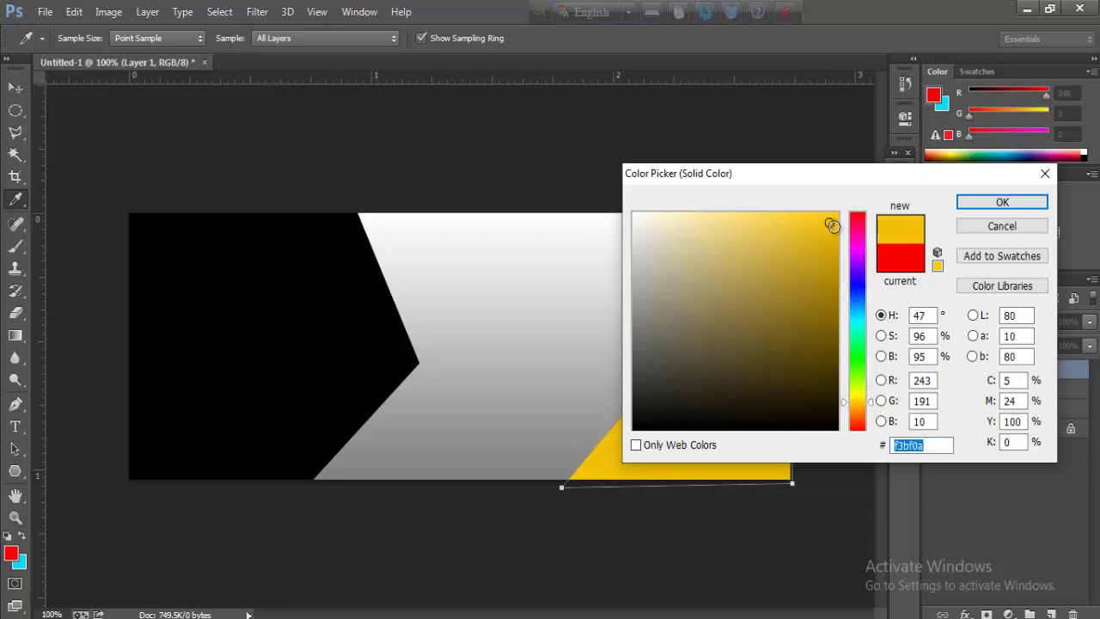
{"action": "left_click_drag", "start_coordinate": [831, 223], "coordinate": [842, 232]}
{"action": "left_click", "coordinate": [842, 230]}
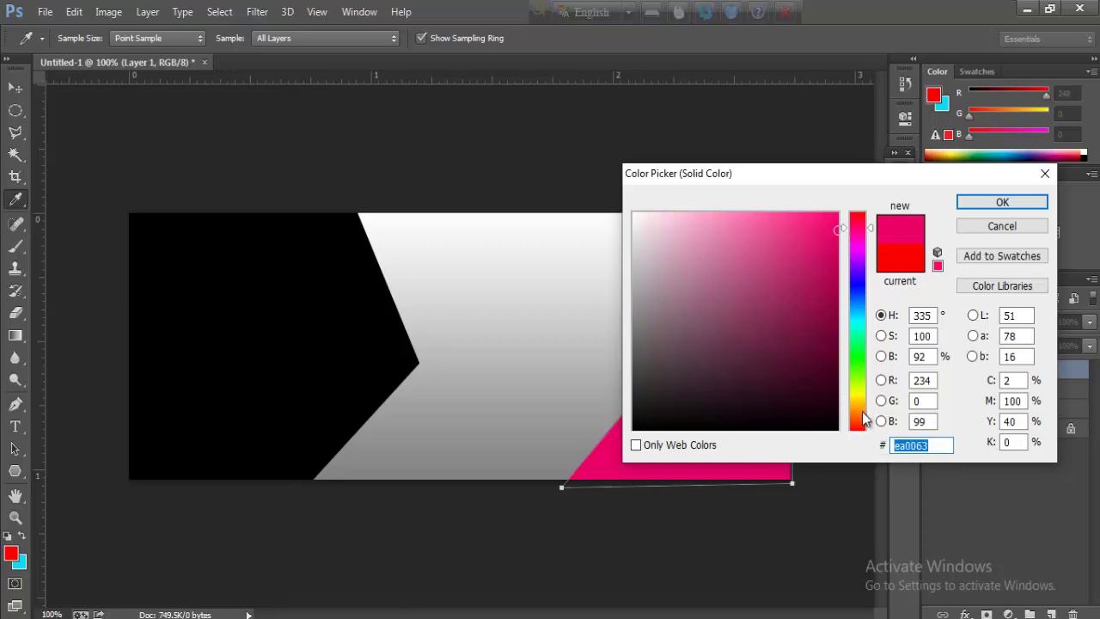
{"action": "left_click_drag", "start_coordinate": [857, 412], "coordinate": [857, 401]}
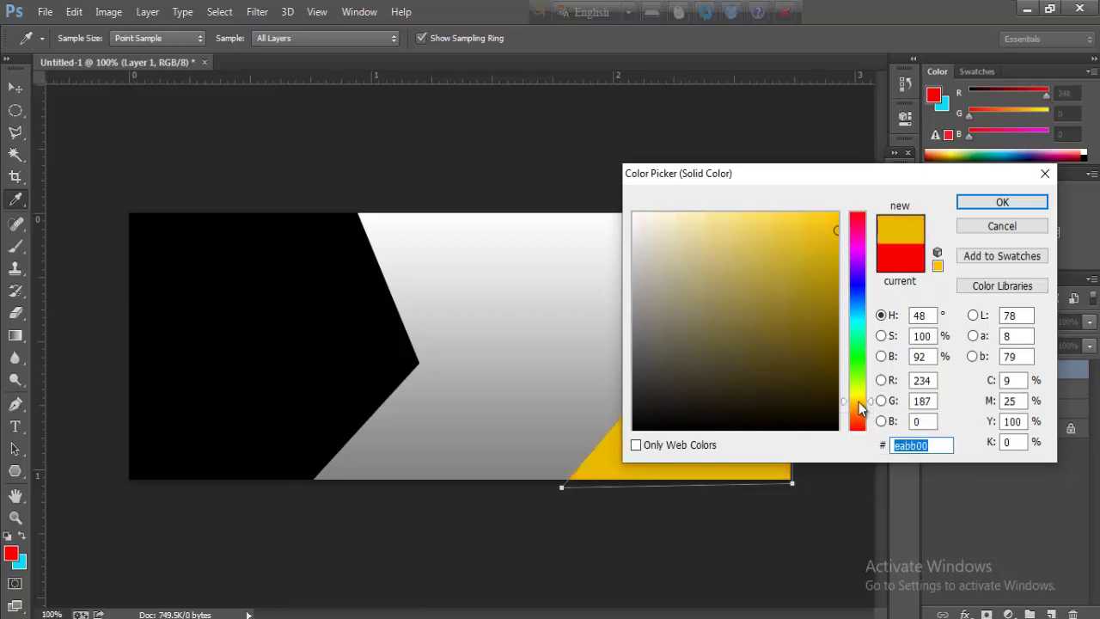
{"action": "left_click", "coordinate": [858, 405]}
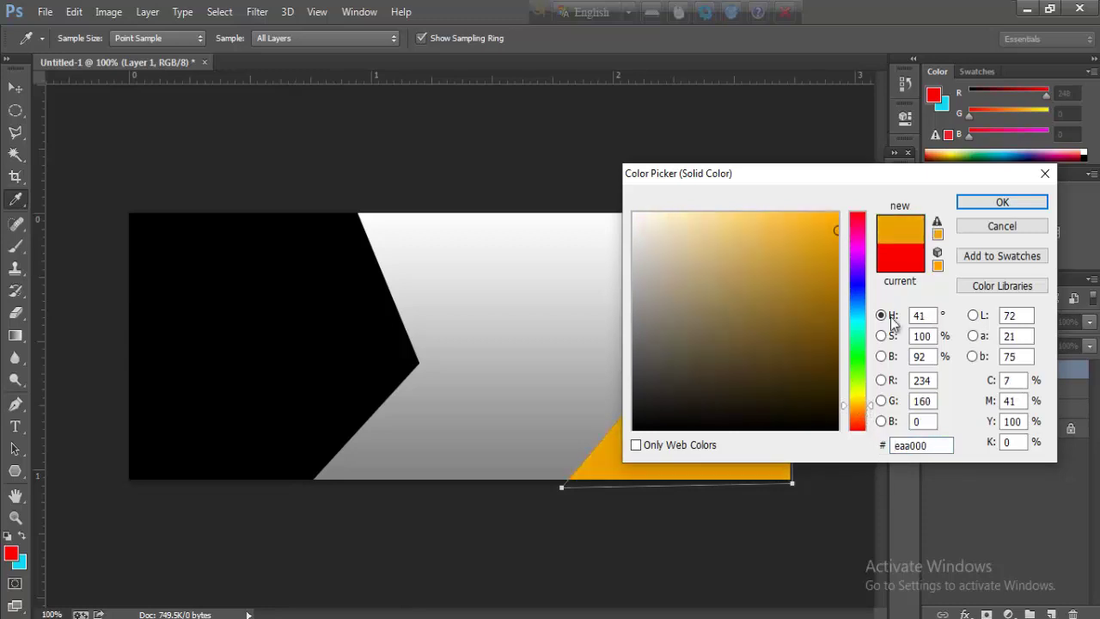
{"action": "left_click", "coordinate": [1002, 204]}
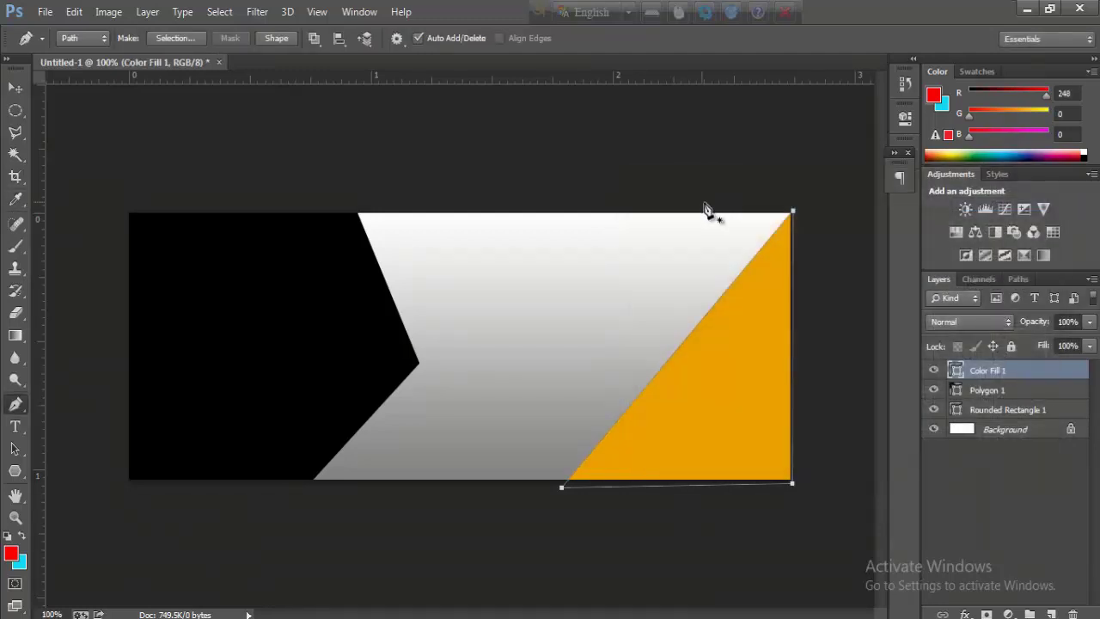
{"action": "key", "text": "Return"}
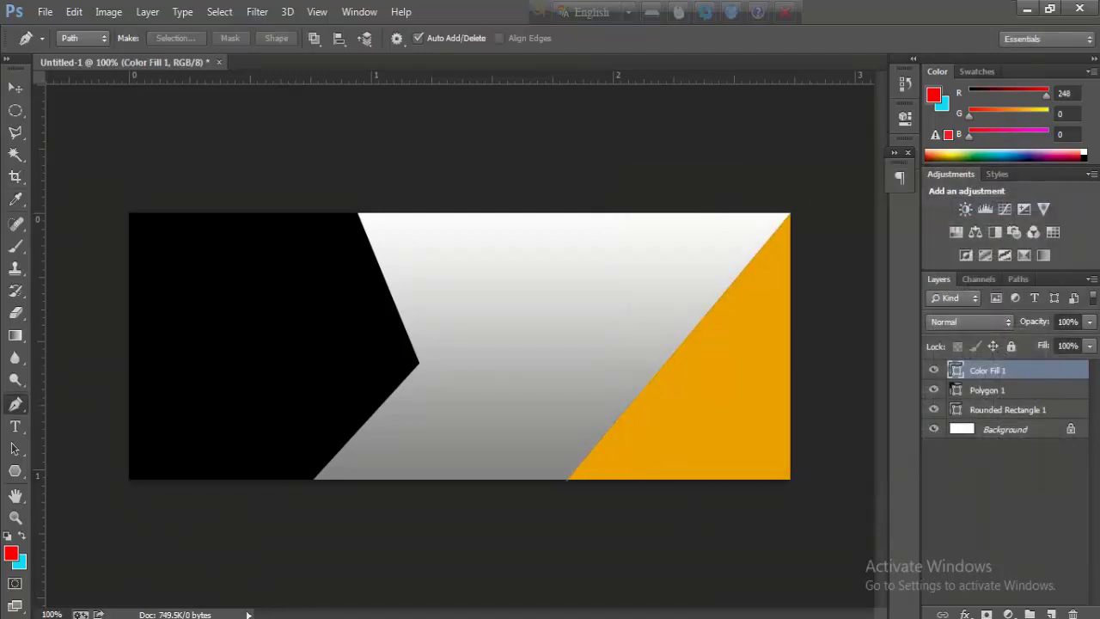
- Add a new layer and trace a closed path over the banner's upper-right area
{"action": "left_click", "coordinate": [1051, 613]}
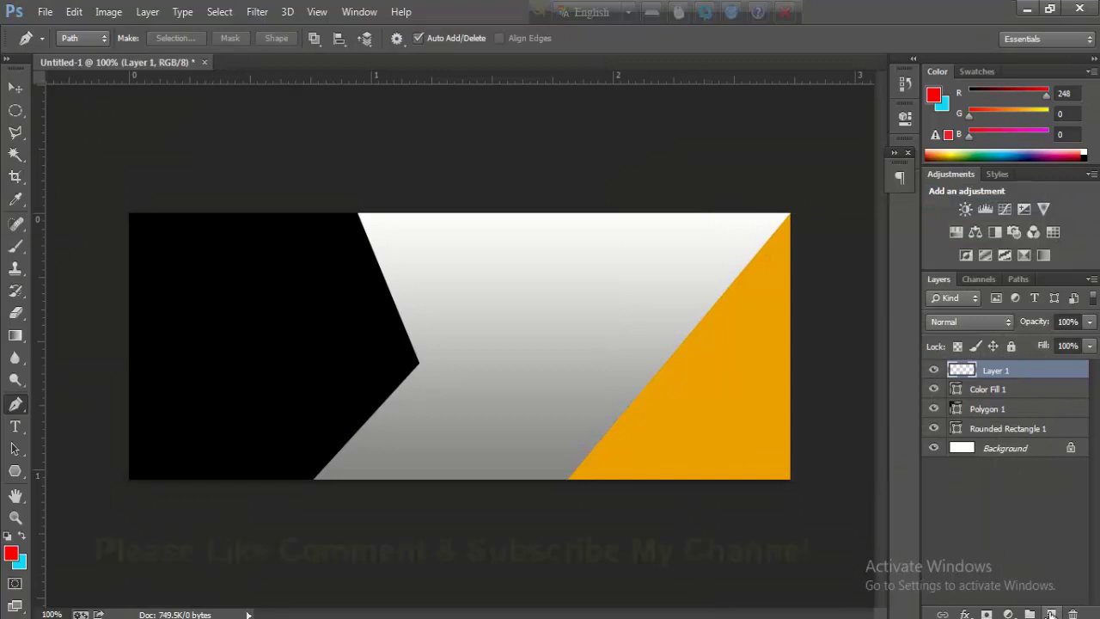
{"action": "left_click", "coordinate": [596, 200]}
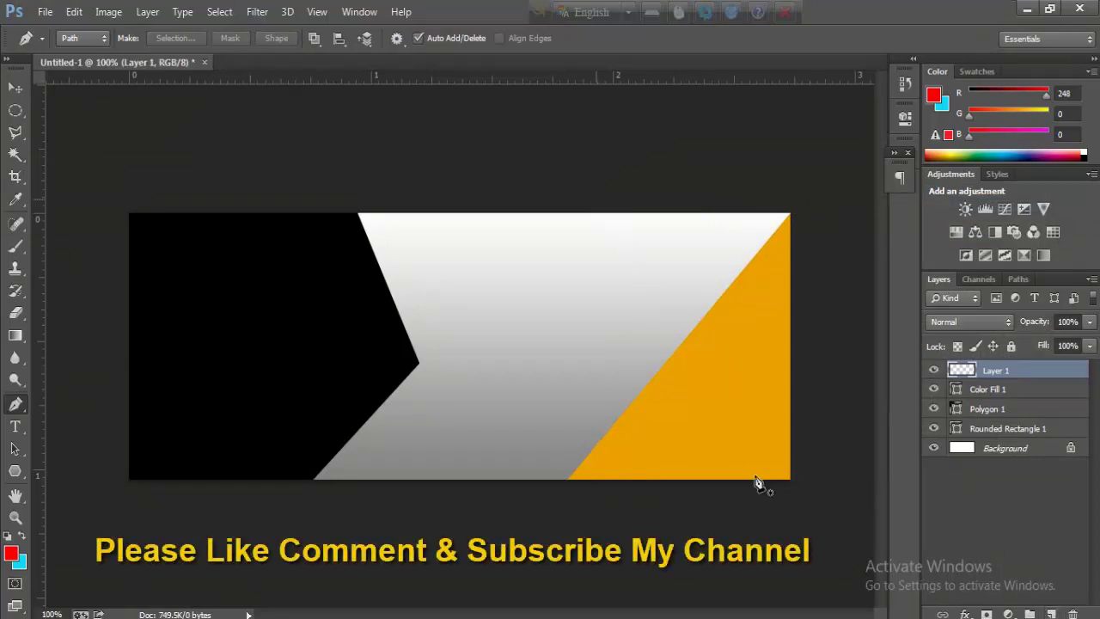
{"action": "left_click", "coordinate": [798, 457]}
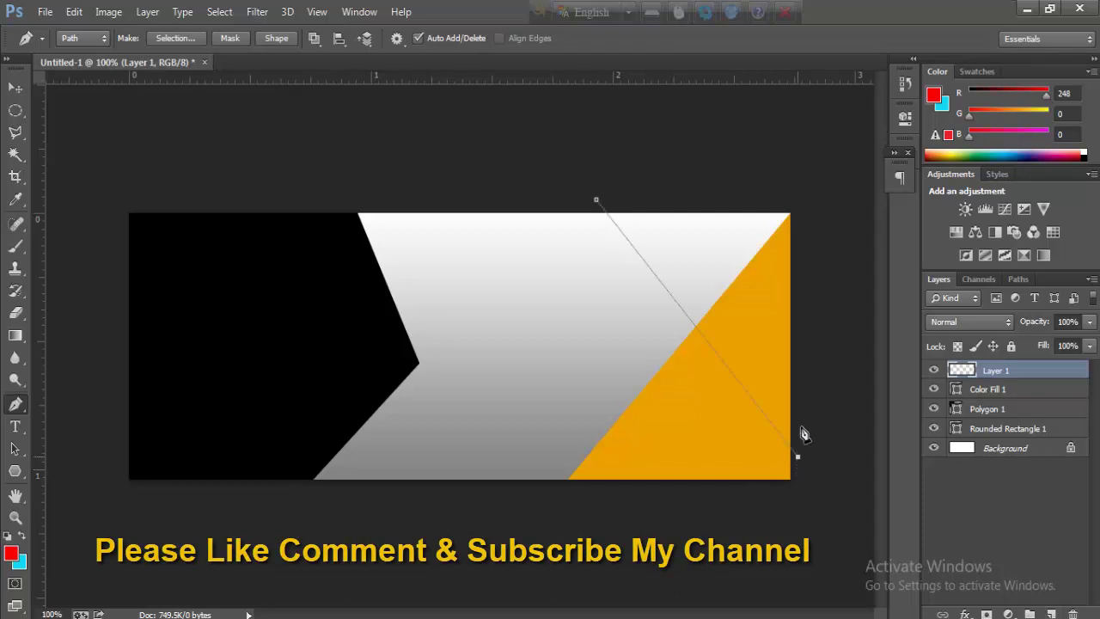
{"action": "left_click", "coordinate": [809, 192]}
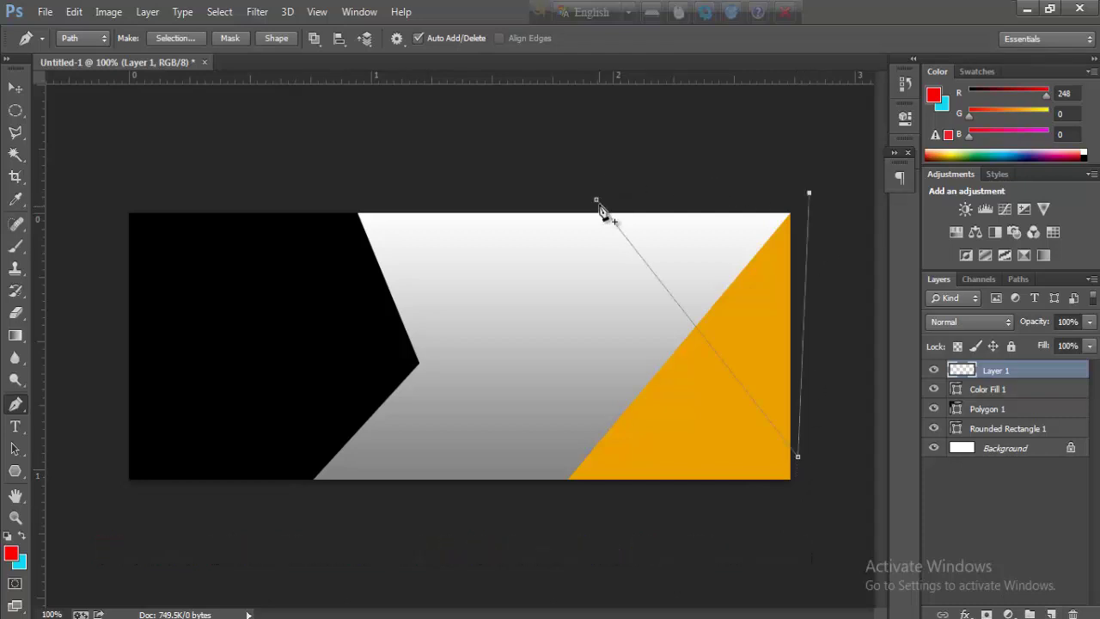
{"action": "left_click", "coordinate": [596, 201]}
- Fill that path with a white solid colour fill layer
{"action": "left_click", "coordinate": [147, 11]}
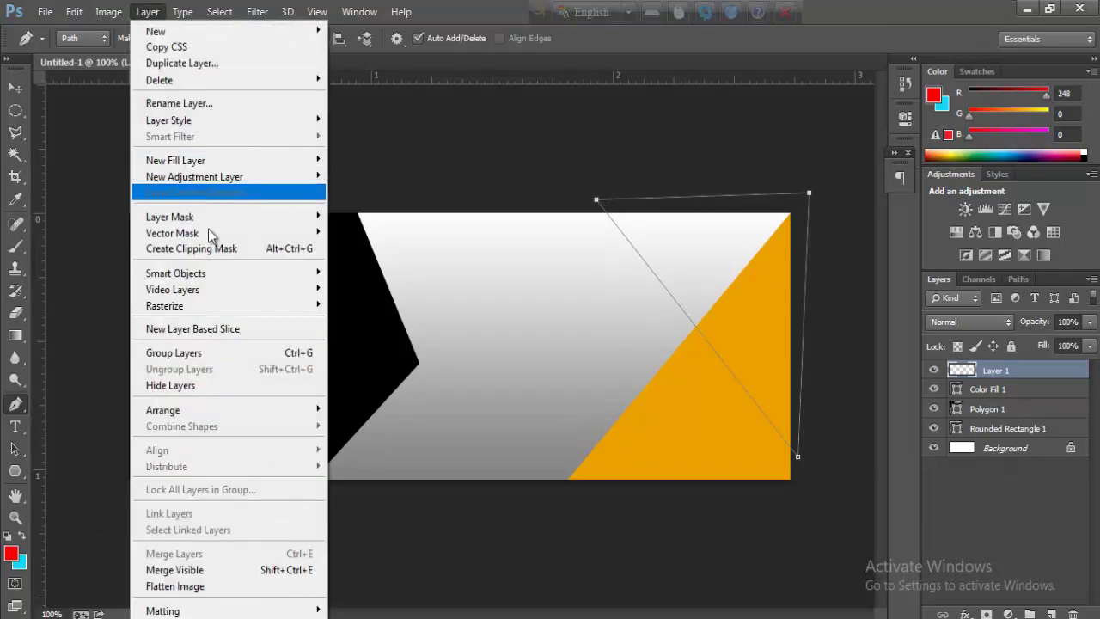
{"action": "mouse_move", "coordinate": [185, 160]}
{"action": "left_click", "coordinate": [357, 159]}
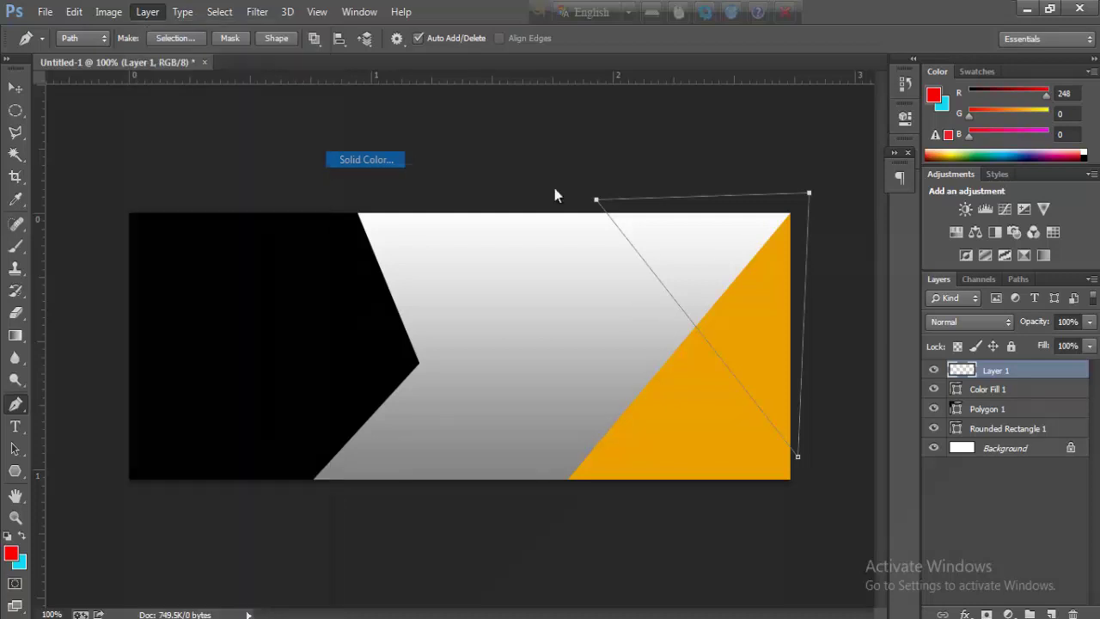
{"action": "left_click", "coordinate": [686, 205]}
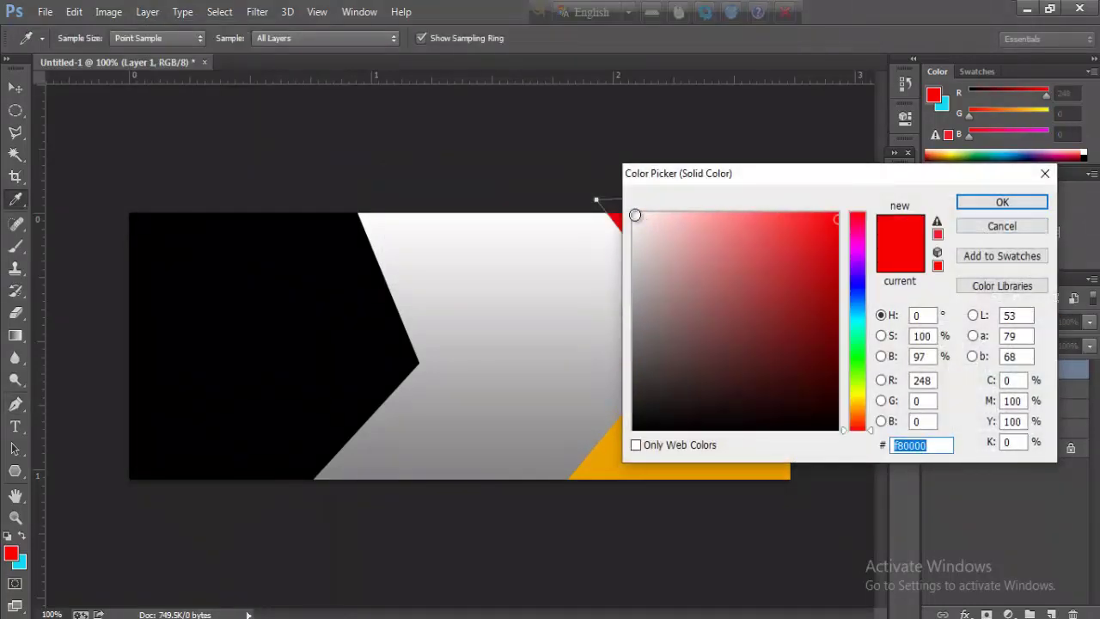
{"action": "left_click", "coordinate": [635, 215]}
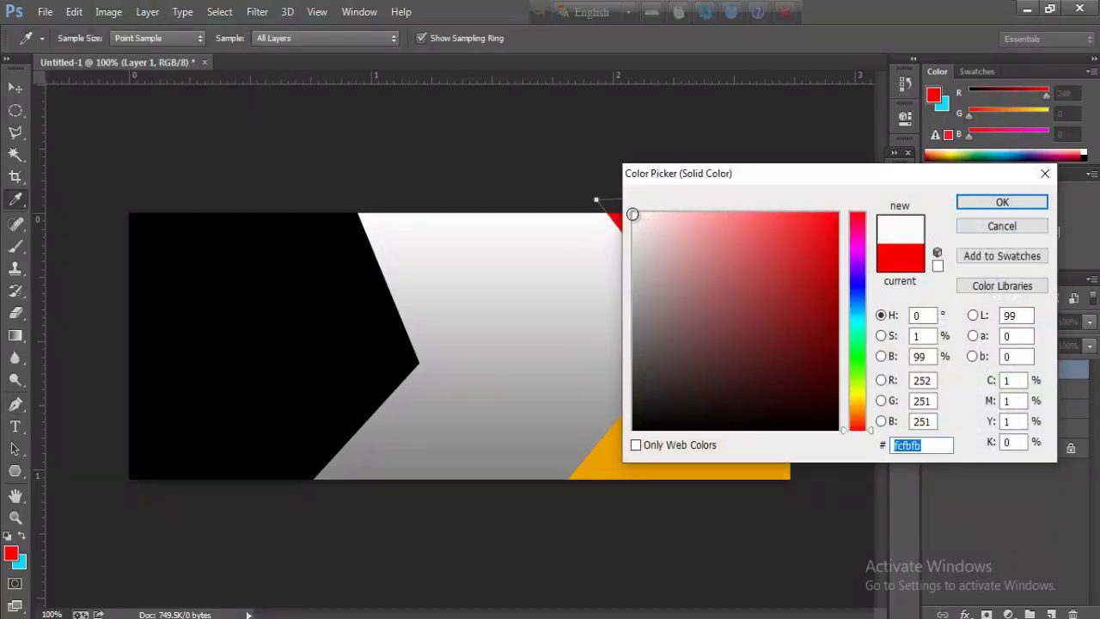
{"action": "left_click", "coordinate": [1002, 202]}
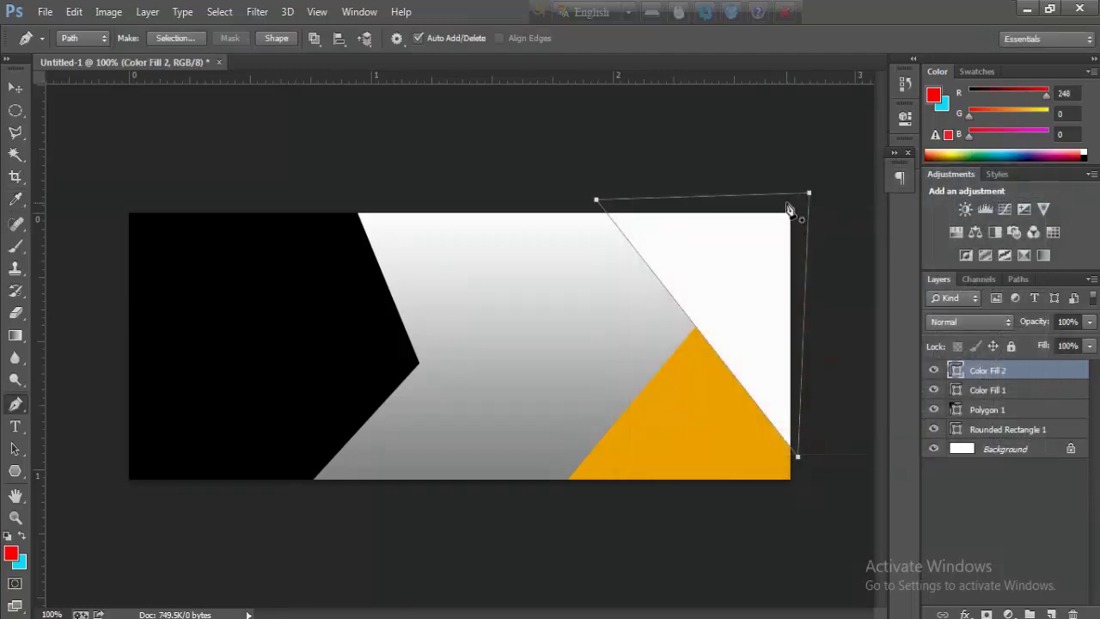
{"action": "key", "text": "Return"}
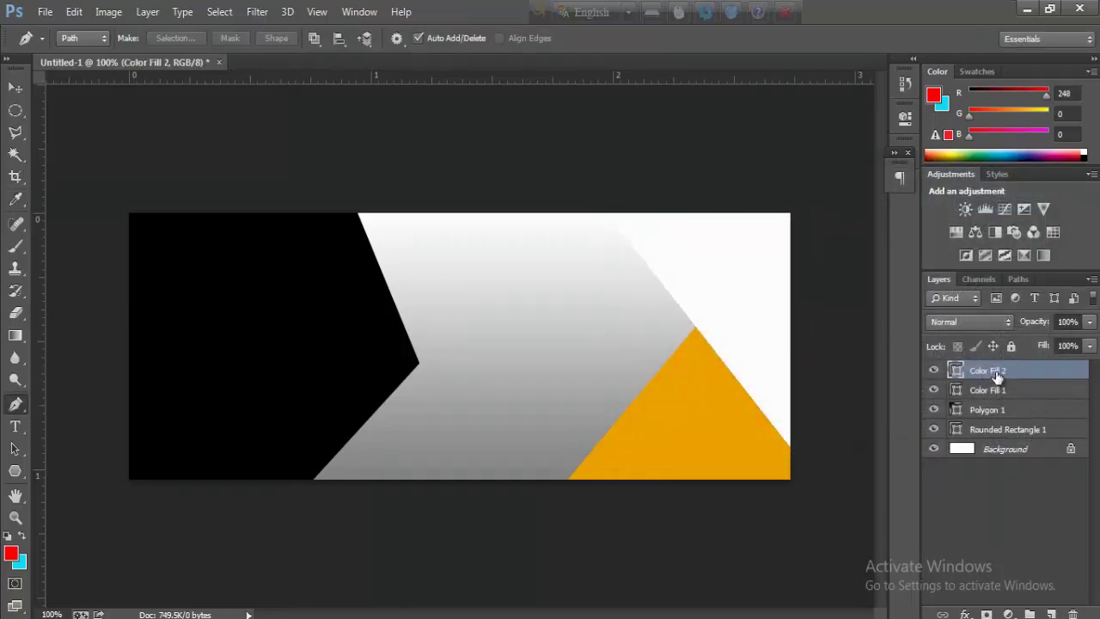
- Duplicate the Color Fill 2 layer and move the copy up and to the right
{"action": "right_click", "coordinate": [996, 372]}
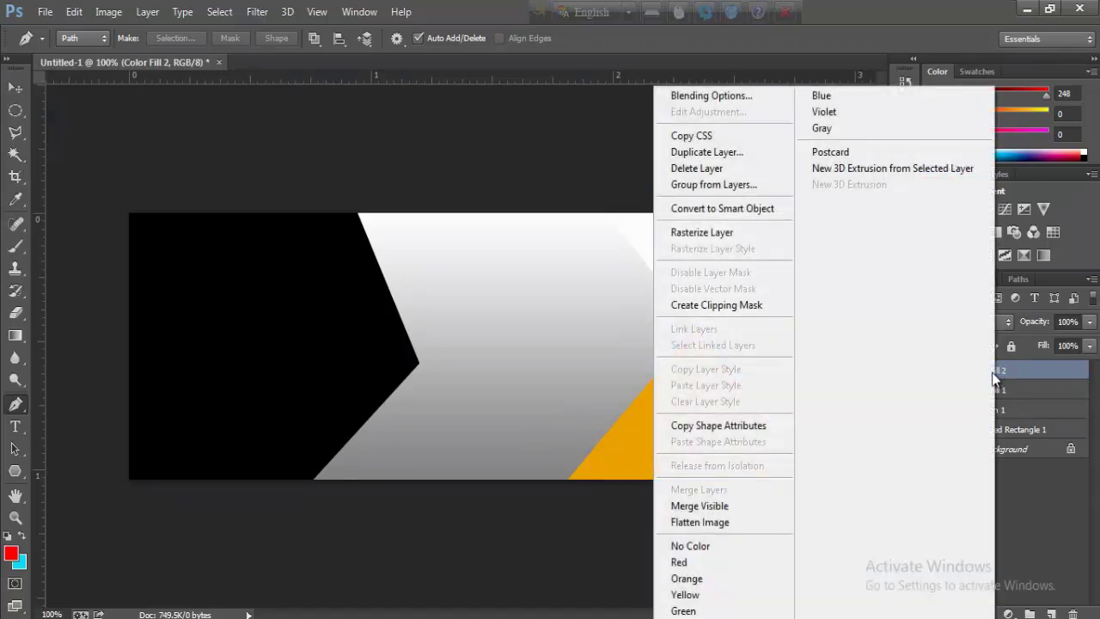
{"action": "left_click", "coordinate": [694, 152]}
{"action": "left_click", "coordinate": [688, 192]}
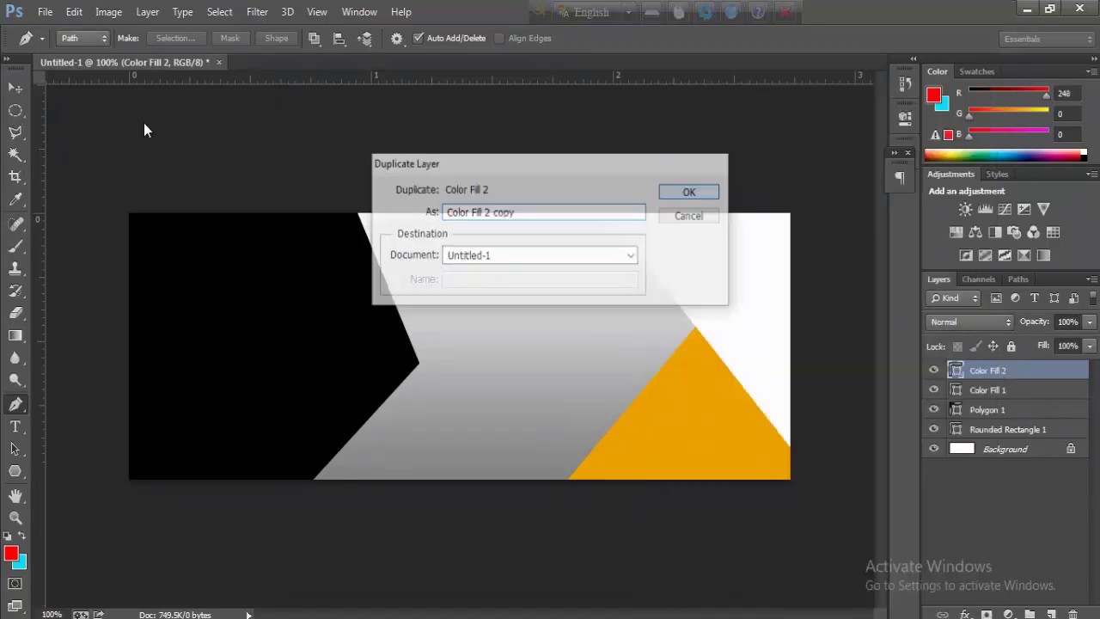
{"action": "left_click", "coordinate": [18, 85]}
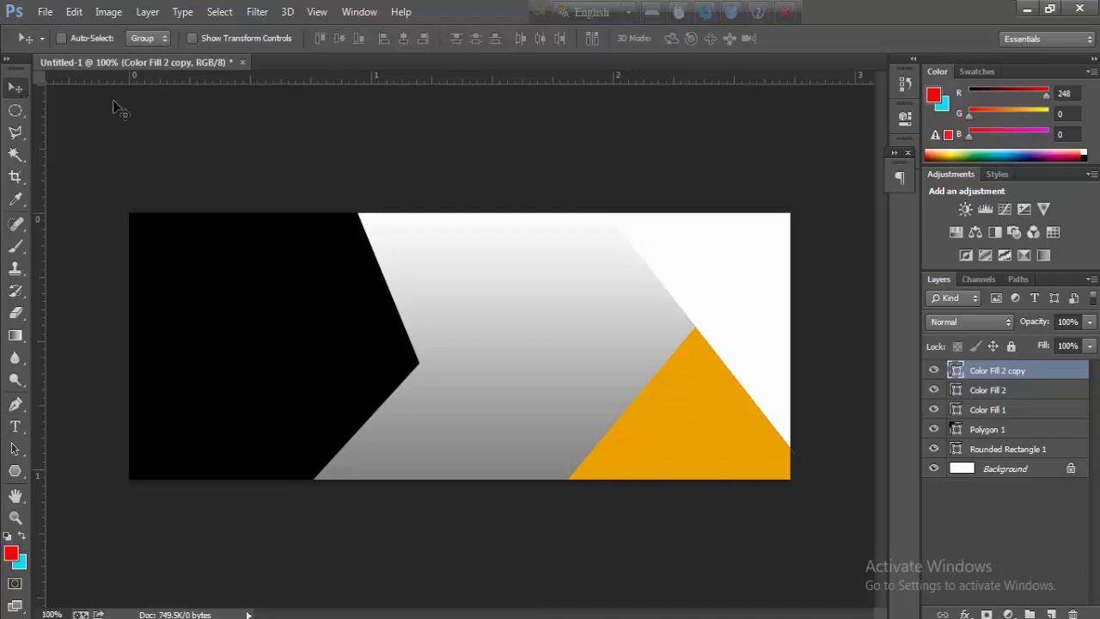
{"action": "left_click_drag", "start_coordinate": [736, 271], "coordinate": [748, 265]}
{"action": "left_click", "coordinate": [73, 11]}
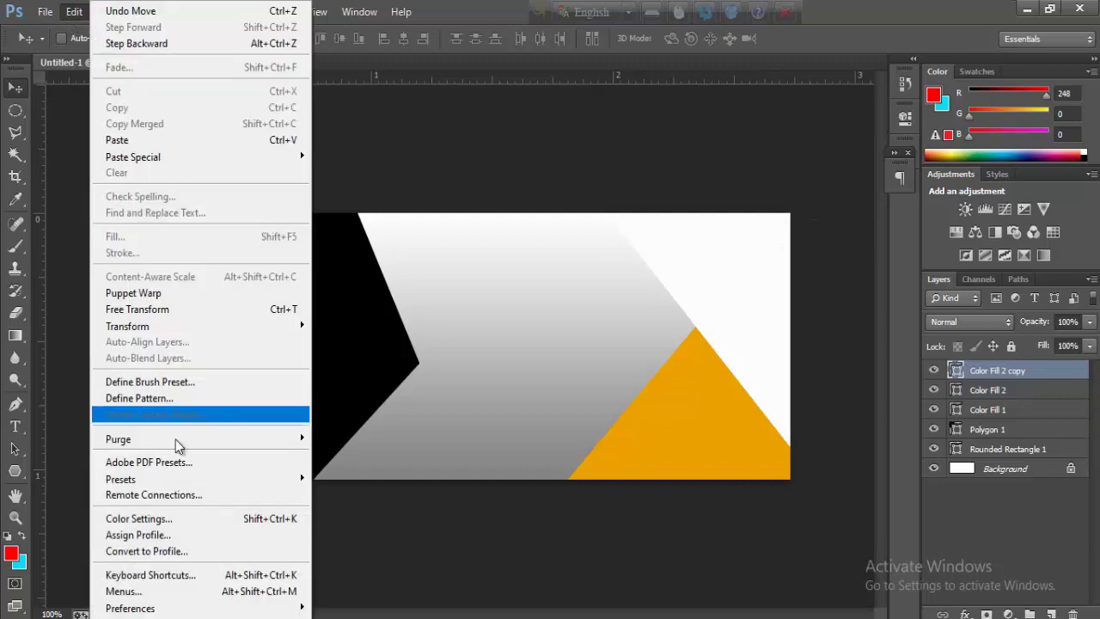
{"action": "left_click", "coordinate": [177, 308]}
{"action": "left_click_drag", "start_coordinate": [758, 294], "coordinate": [771, 257]}
{"action": "key", "text": "Return"}
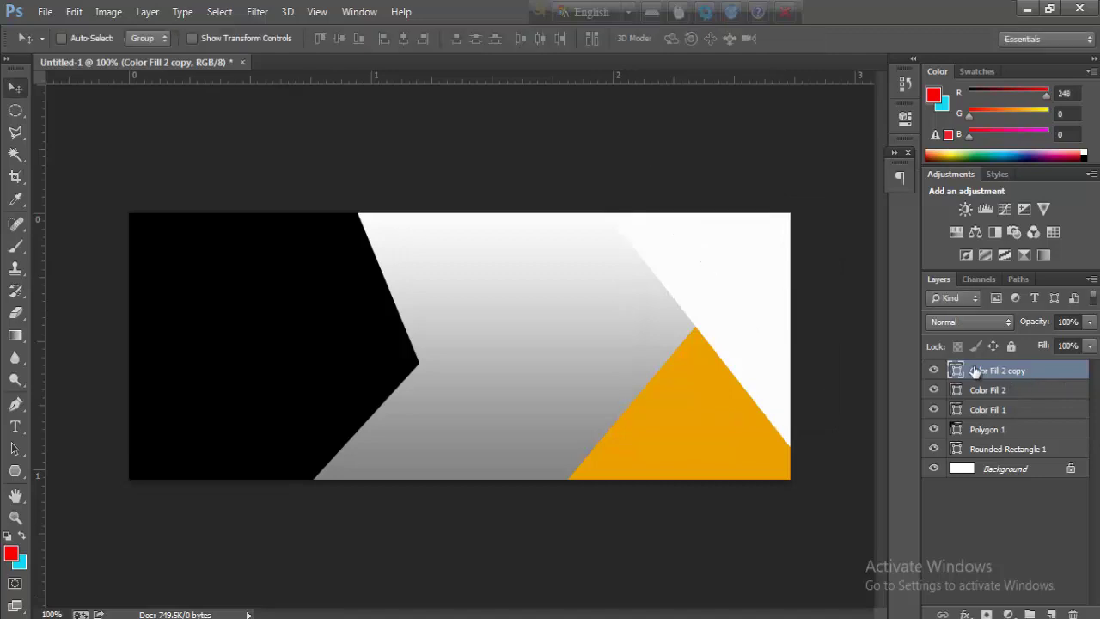
- Recolour the copied fill layer orange (f1ad0a)
{"action": "double_click", "coordinate": [957, 369]}
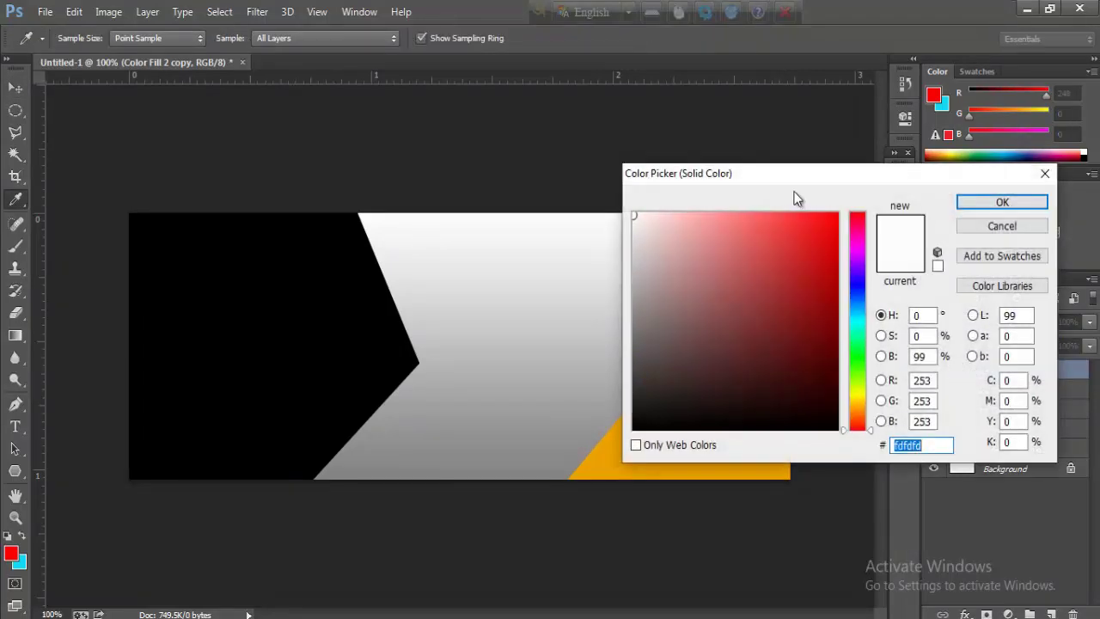
{"action": "left_click", "coordinate": [863, 401]}
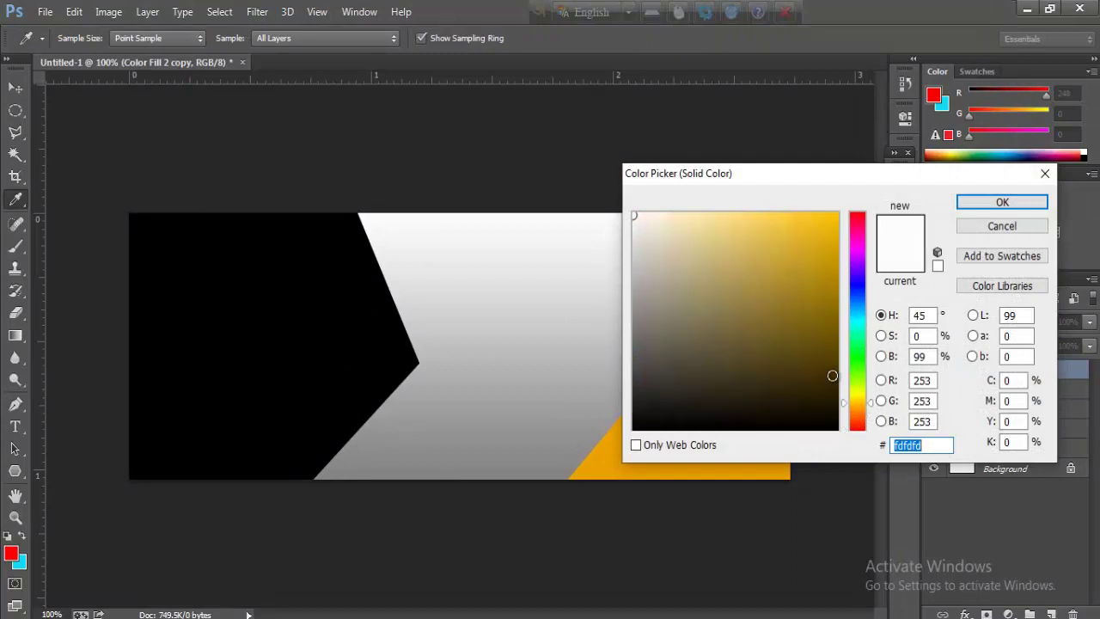
{"action": "type", "text": "f1b80a"}
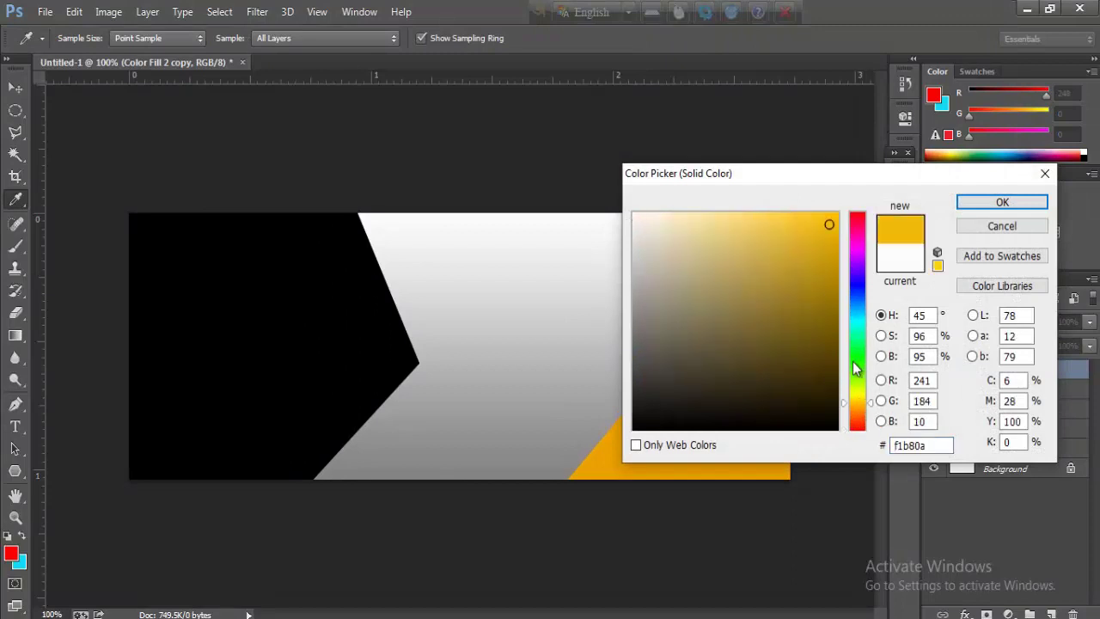
{"action": "key", "text": "ctrl+a"}
{"action": "type", "text": "f1bd0a"}
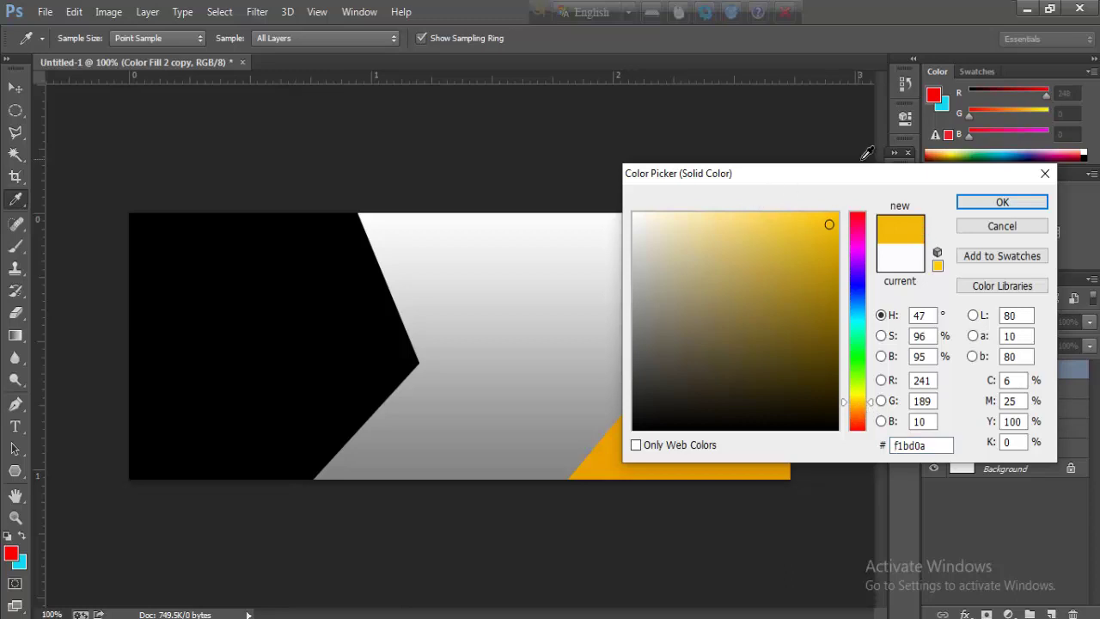
{"action": "left_click_drag", "start_coordinate": [858, 174], "coordinate": [412, 158]}
{"action": "left_click_drag", "start_coordinate": [391, 156], "coordinate": [391, 157]}
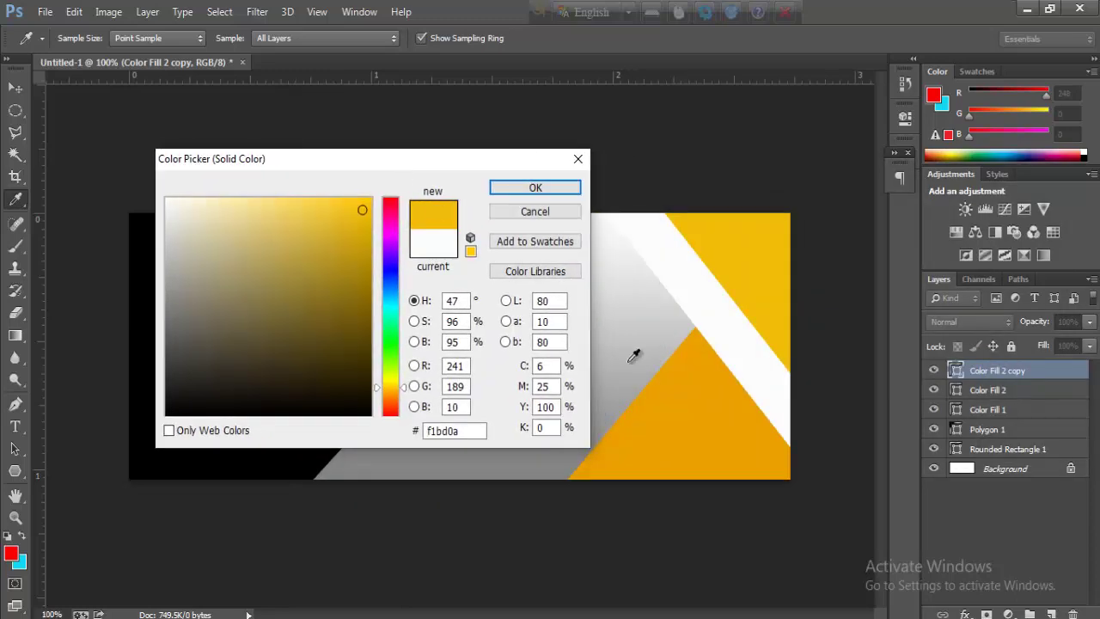
{"action": "left_click", "coordinate": [404, 391]}
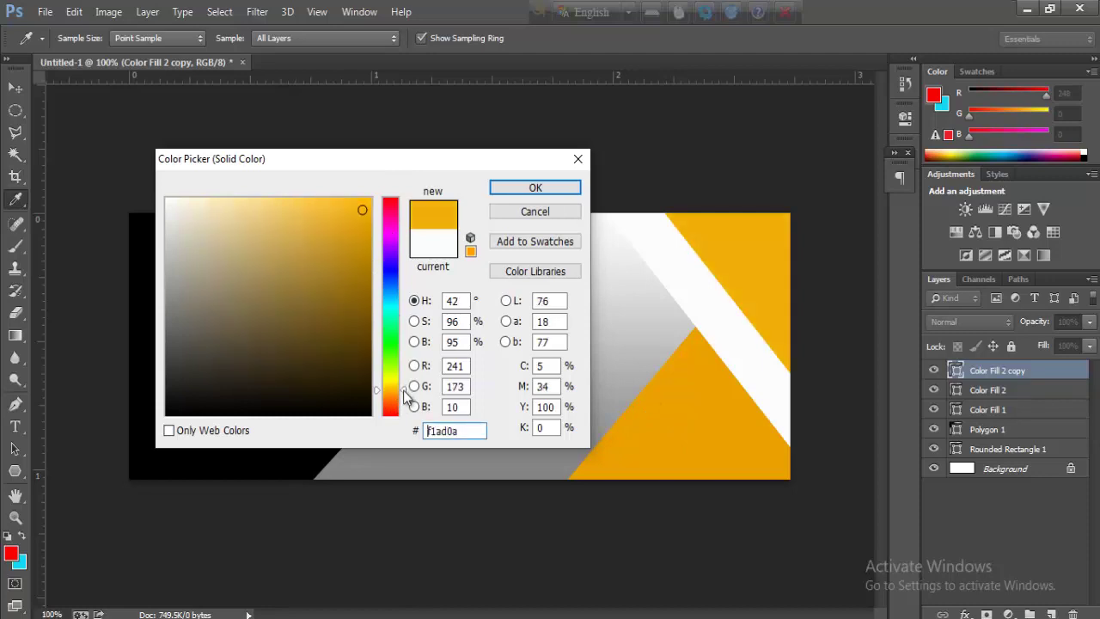
{"action": "left_click", "coordinate": [535, 187]}
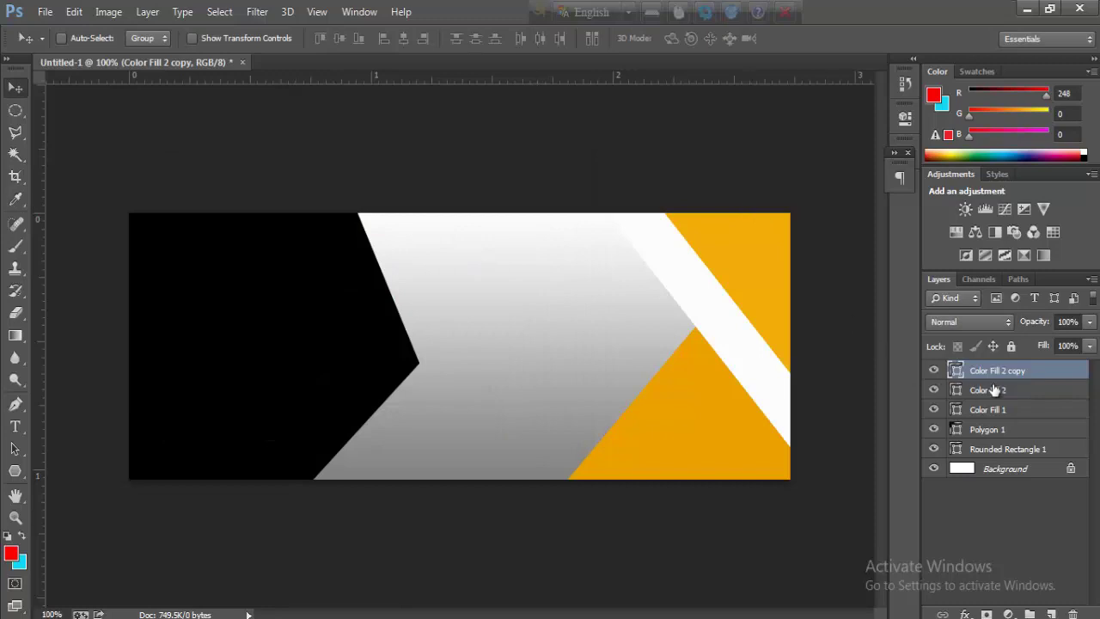
- Trace a closed triangular path in the bottom-right corner inside the orange area
{"action": "left_click", "coordinate": [15, 404]}
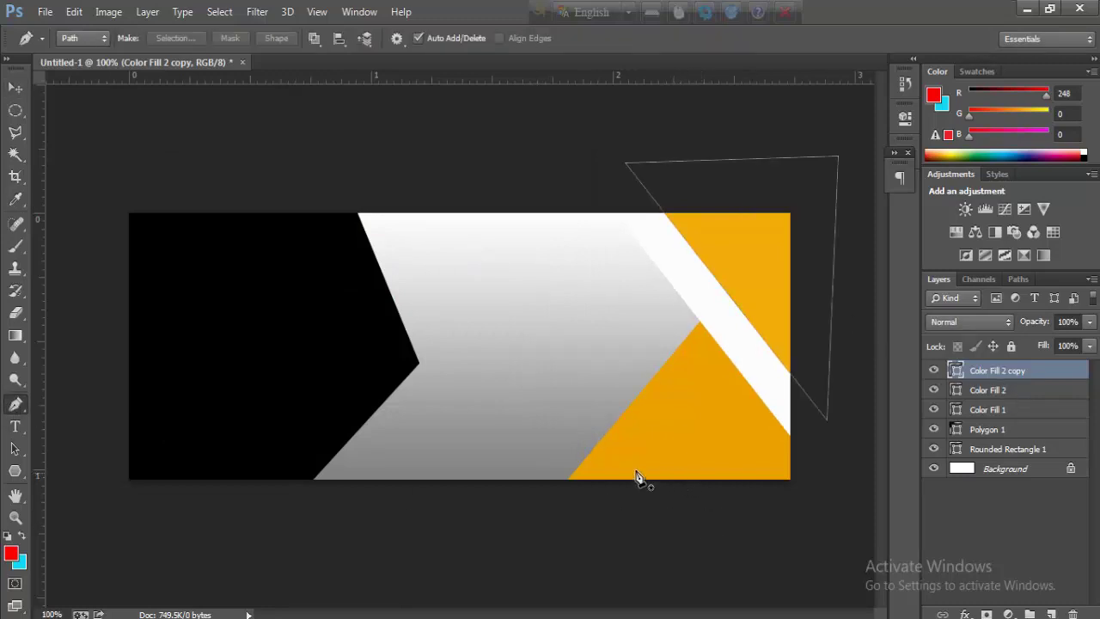
{"action": "key", "text": "Return"}
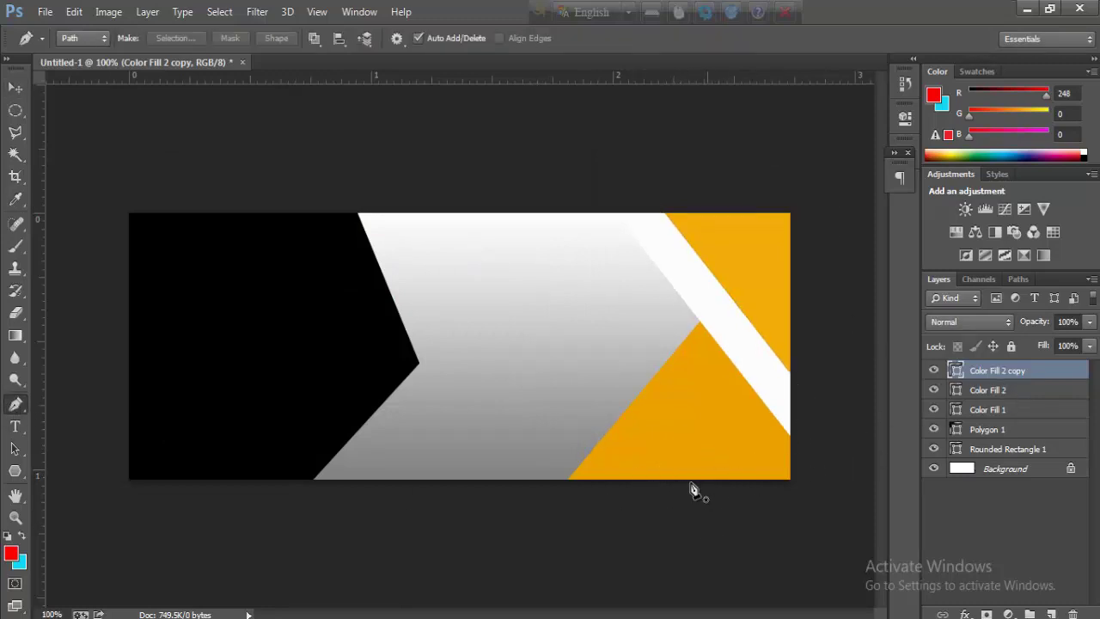
{"action": "left_click", "coordinate": [586, 489]}
{"action": "left_click", "coordinate": [710, 336]}
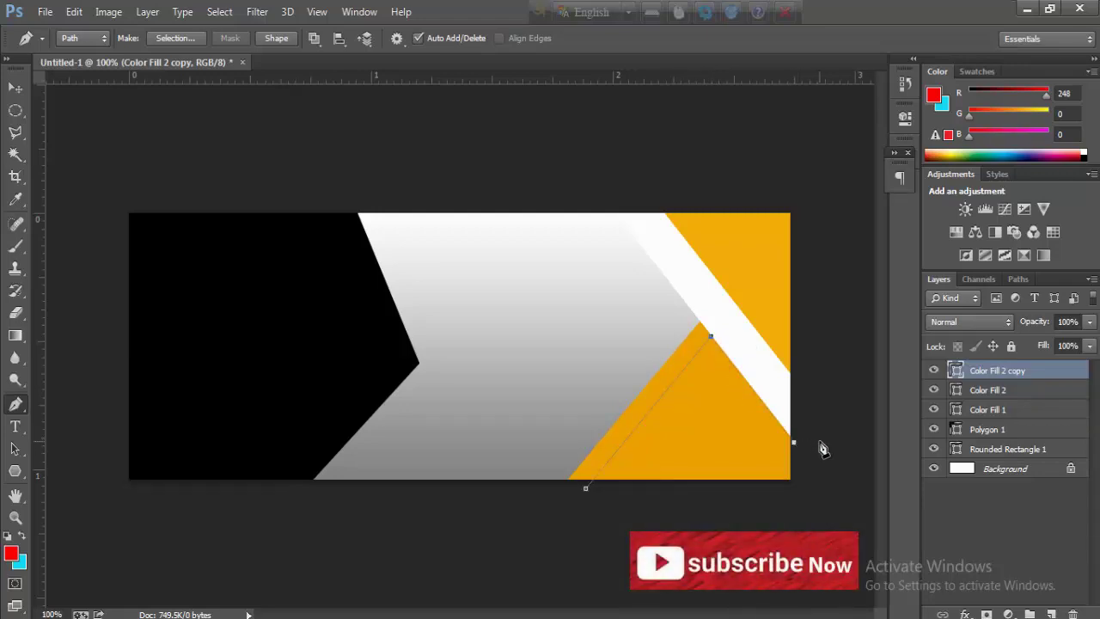
{"action": "key", "text": "Up"}
{"action": "key", "text": "Up"}
{"action": "key", "text": "Up"}
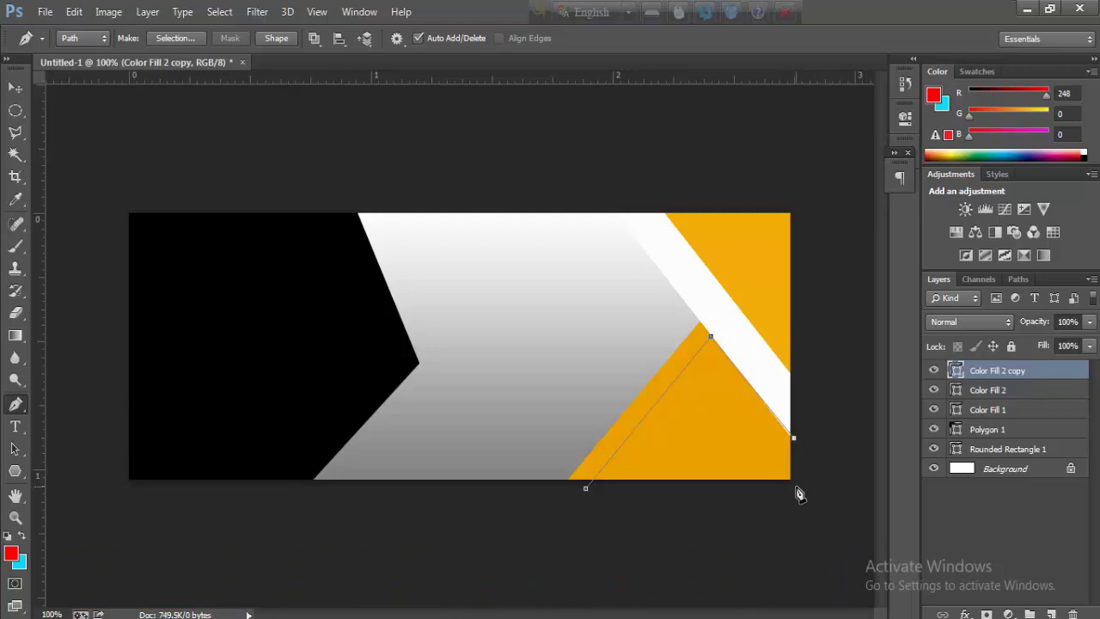
{"action": "left_click", "coordinate": [796, 486]}
{"action": "left_click", "coordinate": [585, 489]}
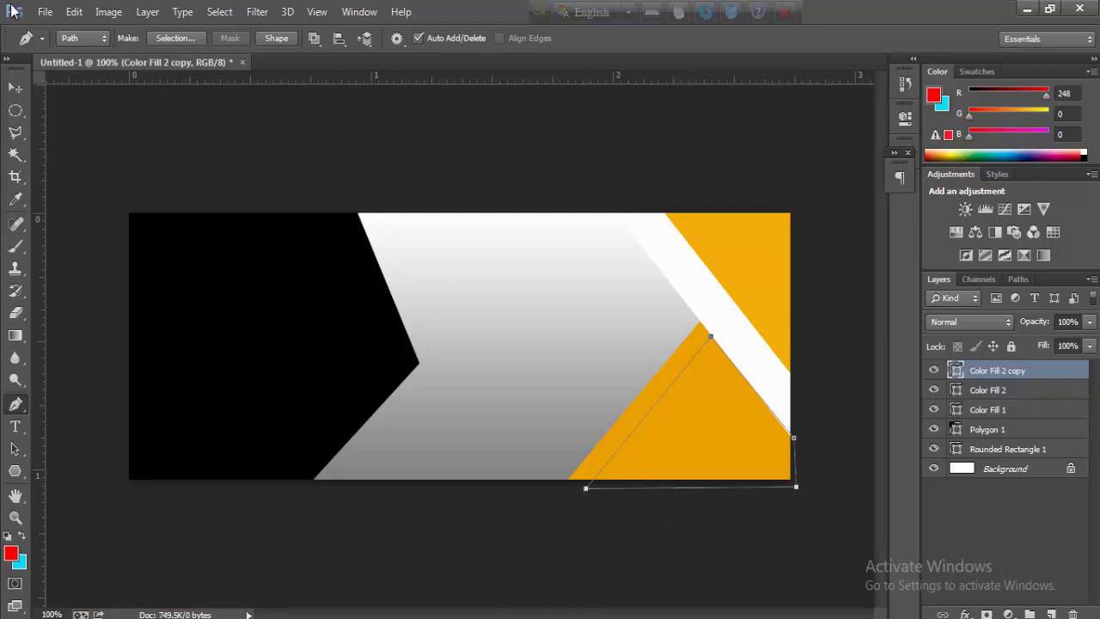
- Fill the triangle with a near-black (070000) solid colour fill layer
{"action": "left_click", "coordinate": [109, 12]}
{"action": "mouse_move", "coordinate": [146, 12]}
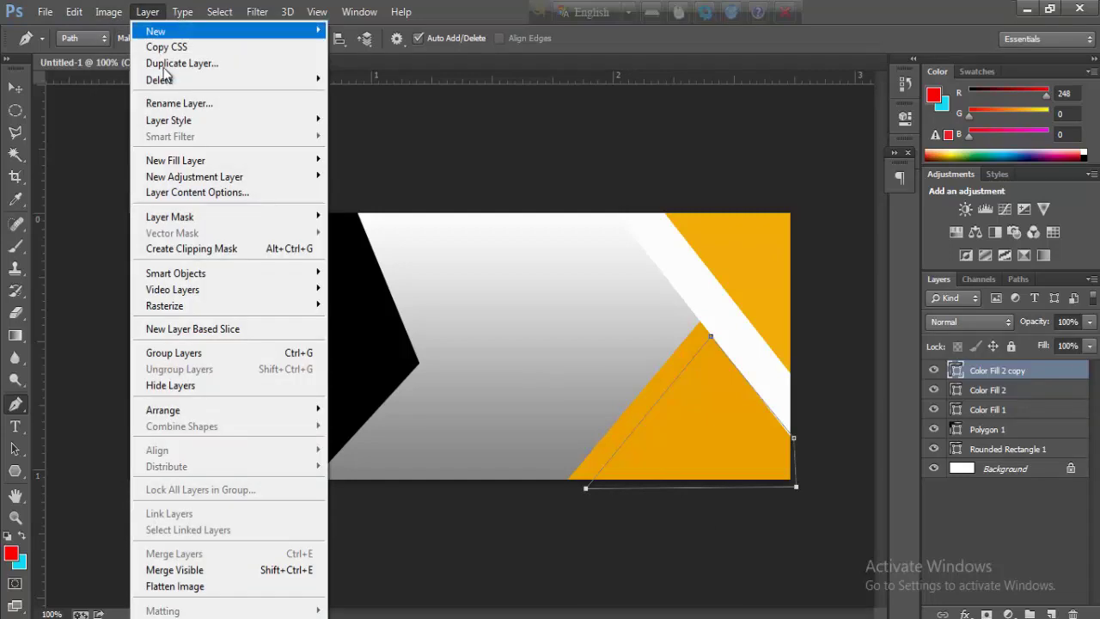
{"action": "mouse_move", "coordinate": [175, 160]}
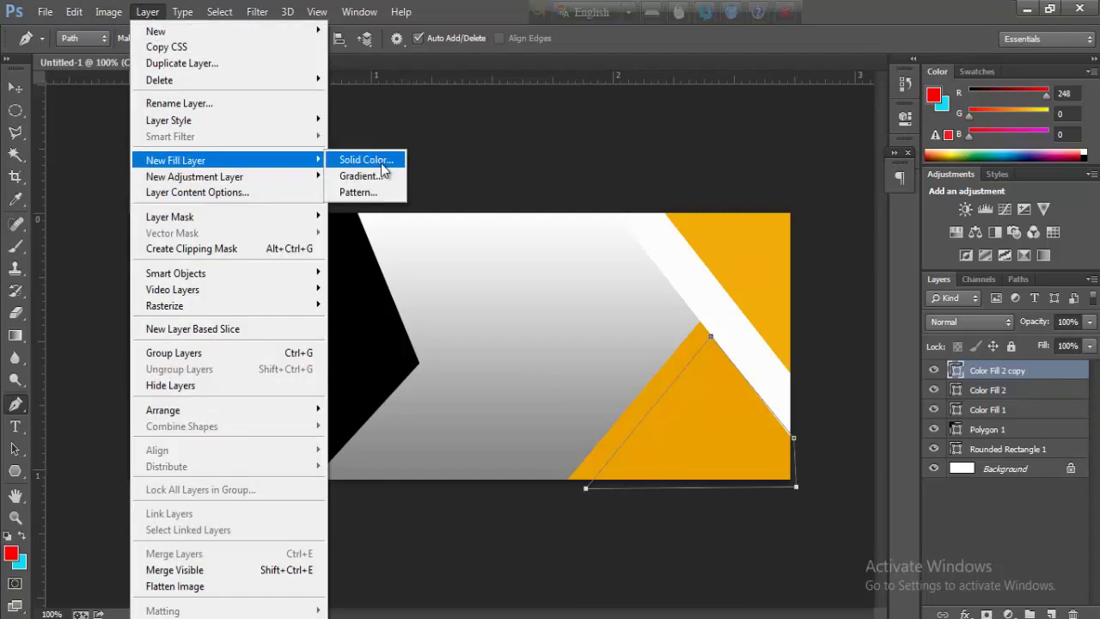
{"action": "left_click", "coordinate": [391, 154]}
{"action": "left_click", "coordinate": [700, 198]}
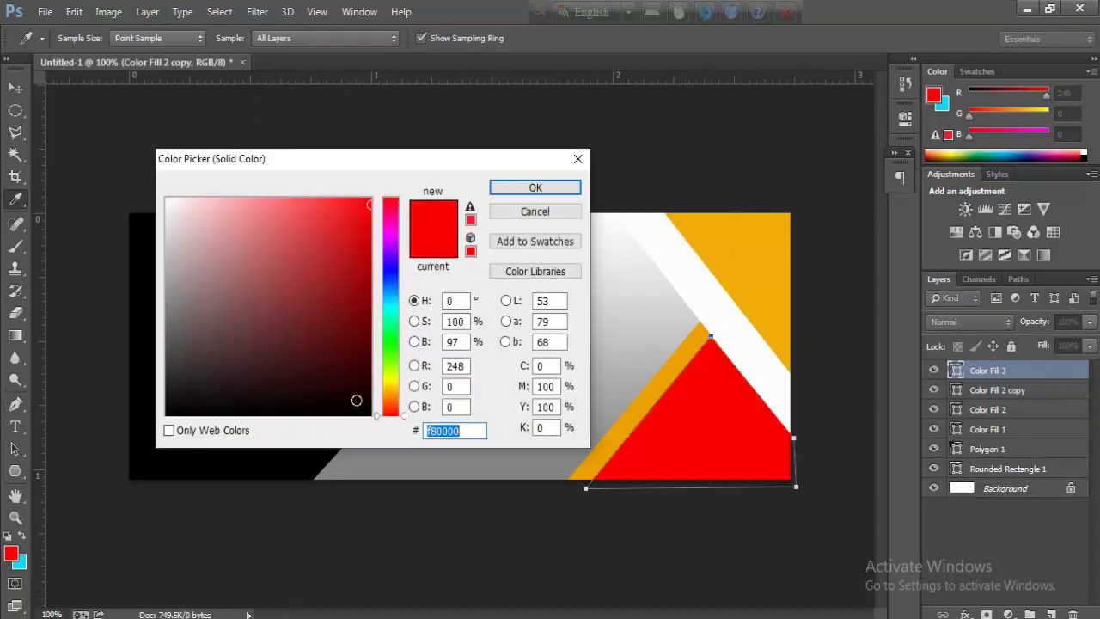
{"action": "left_click", "coordinate": [361, 410]}
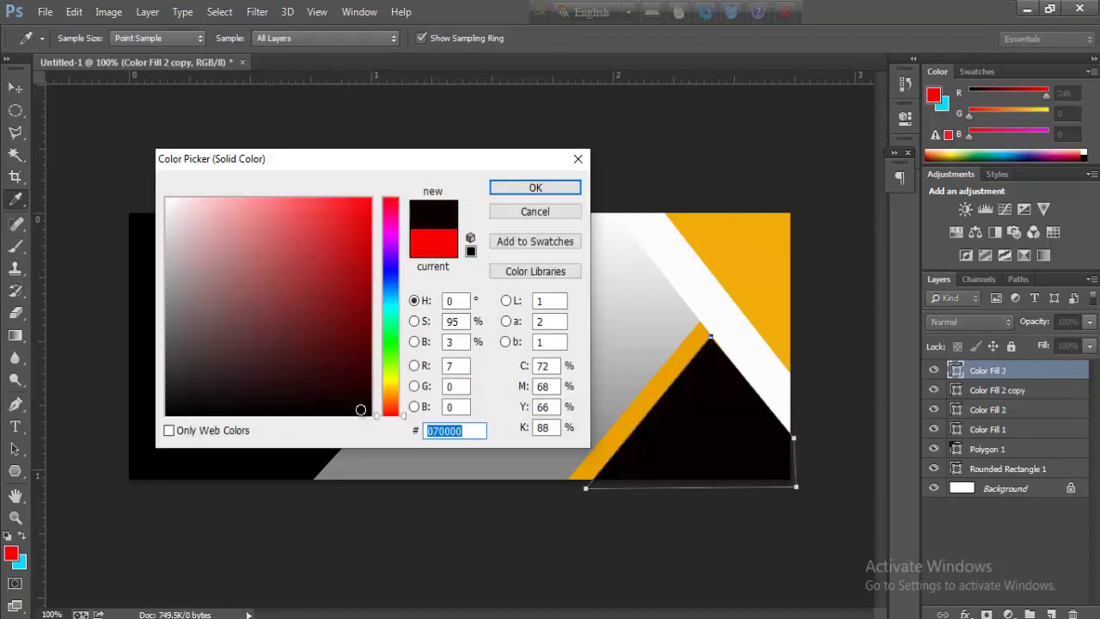
{"action": "left_click", "coordinate": [535, 188]}
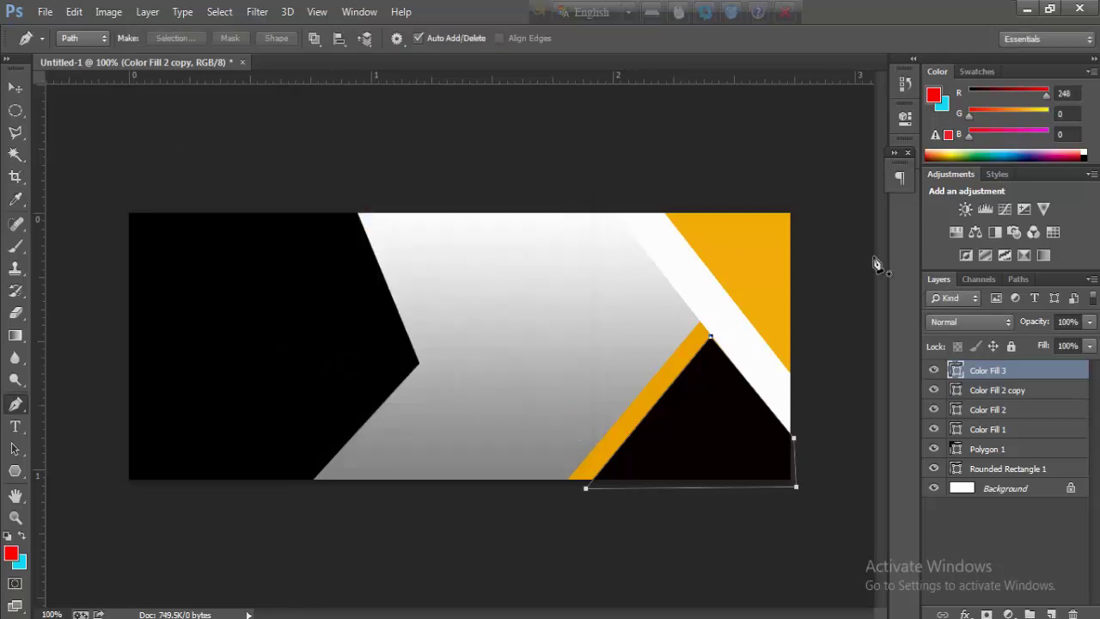
- Pen-draw a small triangle on the bottom edge and create a Solid Color fill layer from it
{"action": "left_click", "coordinate": [287, 490]}
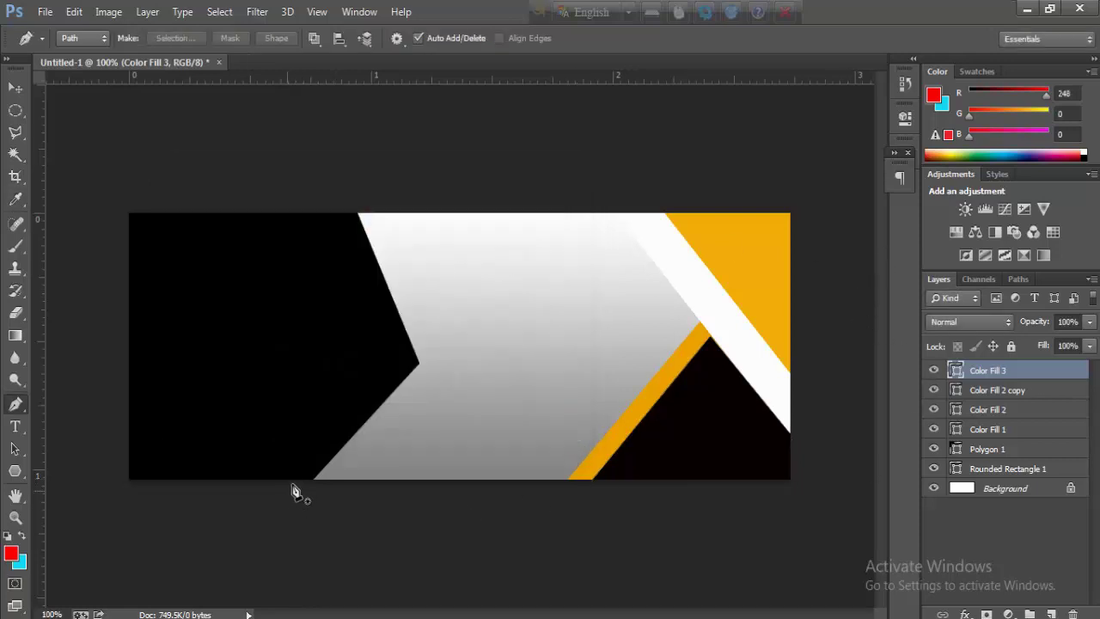
{"action": "left_click", "coordinate": [338, 431]}
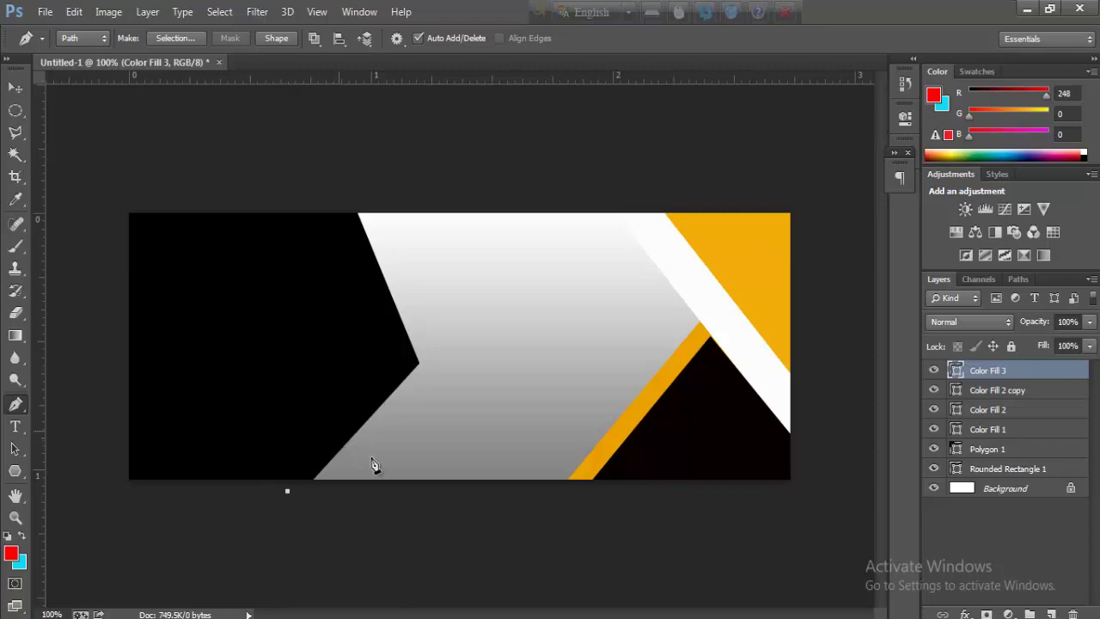
{"action": "left_click", "coordinate": [389, 493]}
{"action": "left_click", "coordinate": [147, 11]}
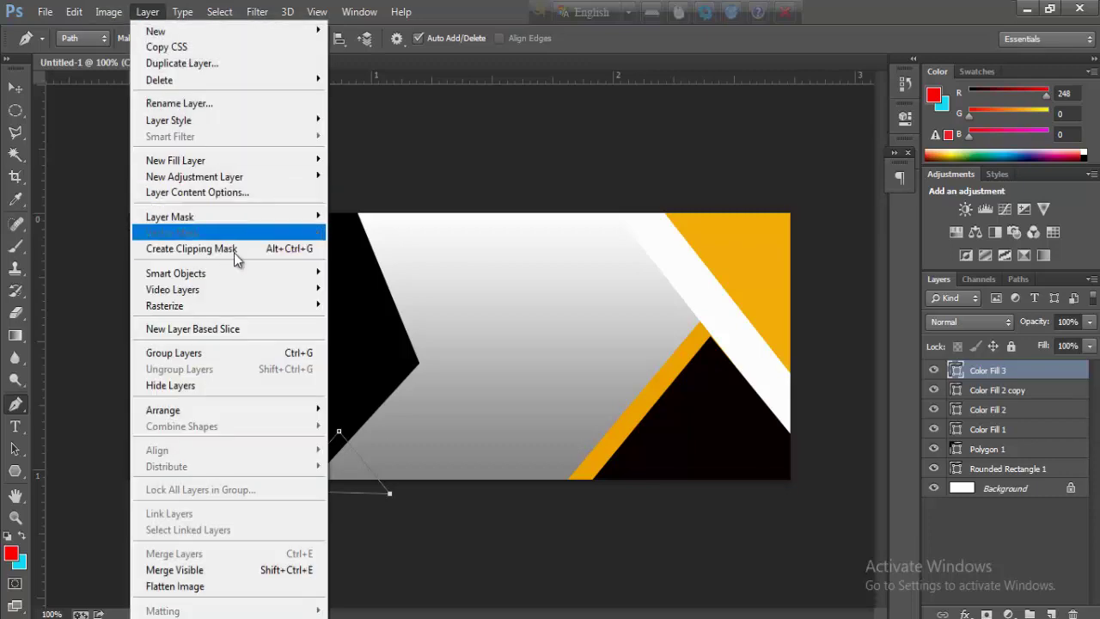
{"action": "mouse_move", "coordinate": [175, 160]}
{"action": "left_click", "coordinate": [387, 161]}
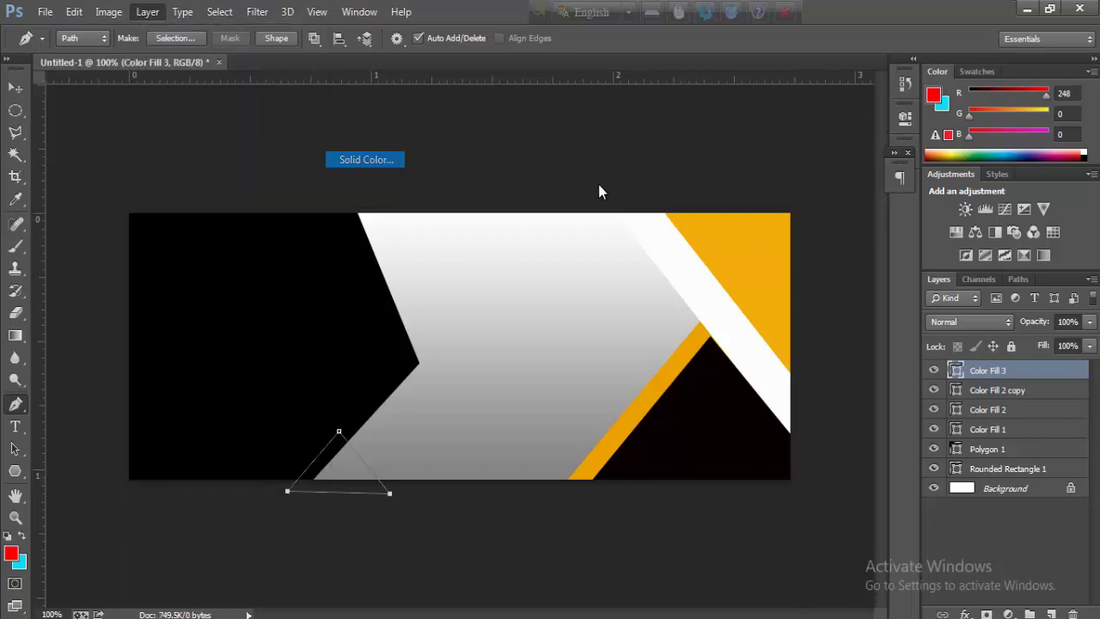
{"action": "left_click", "coordinate": [681, 202]}
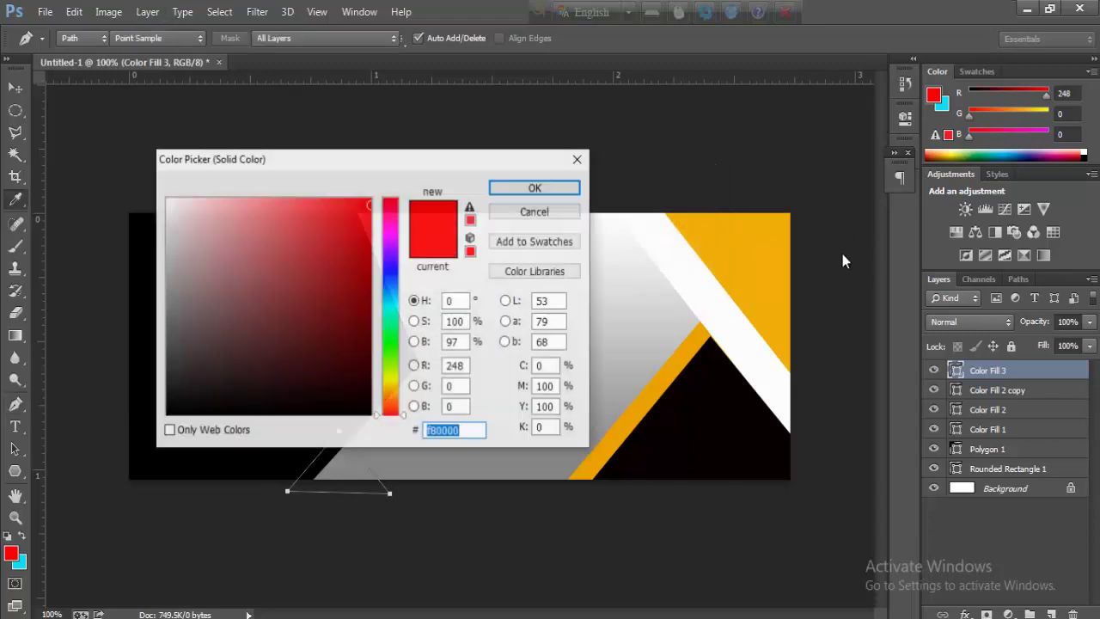
- Fill the triangle with the banner's sampled orange, slightly darkened, then deselect the path
{"action": "left_click", "coordinate": [393, 388]}
{"action": "mouse_move", "coordinate": [393, 388]}
{"action": "left_mouse_down"}
{"action": "mouse_move", "coordinate": [391, 396]}
{"action": "mouse_move", "coordinate": [391, 386]}
{"action": "left_mouse_up"}
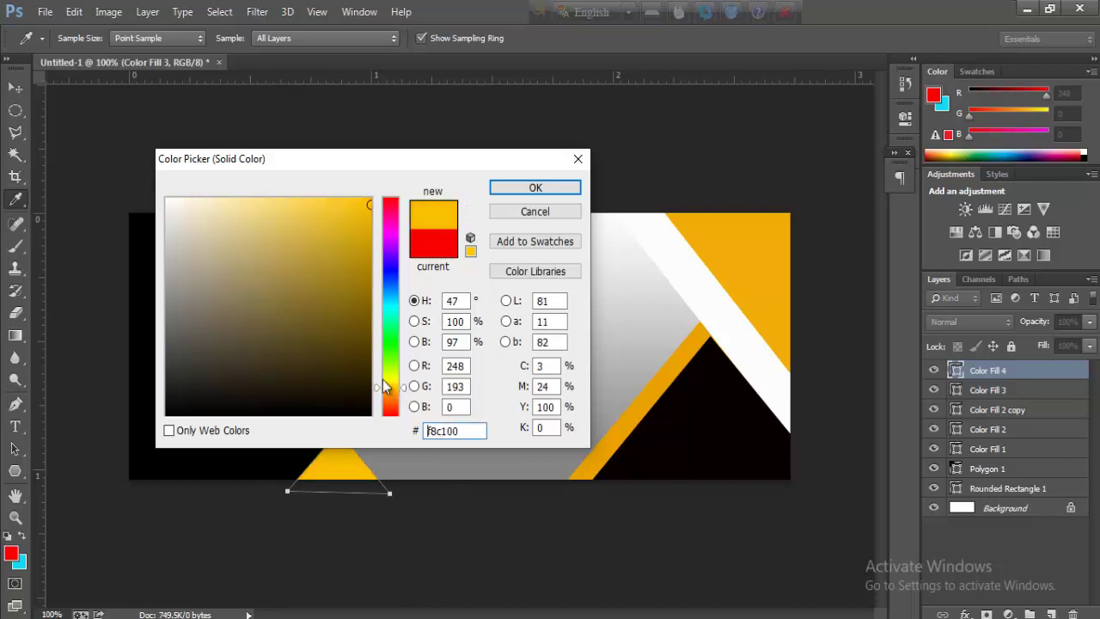
{"action": "left_click", "coordinate": [756, 259]}
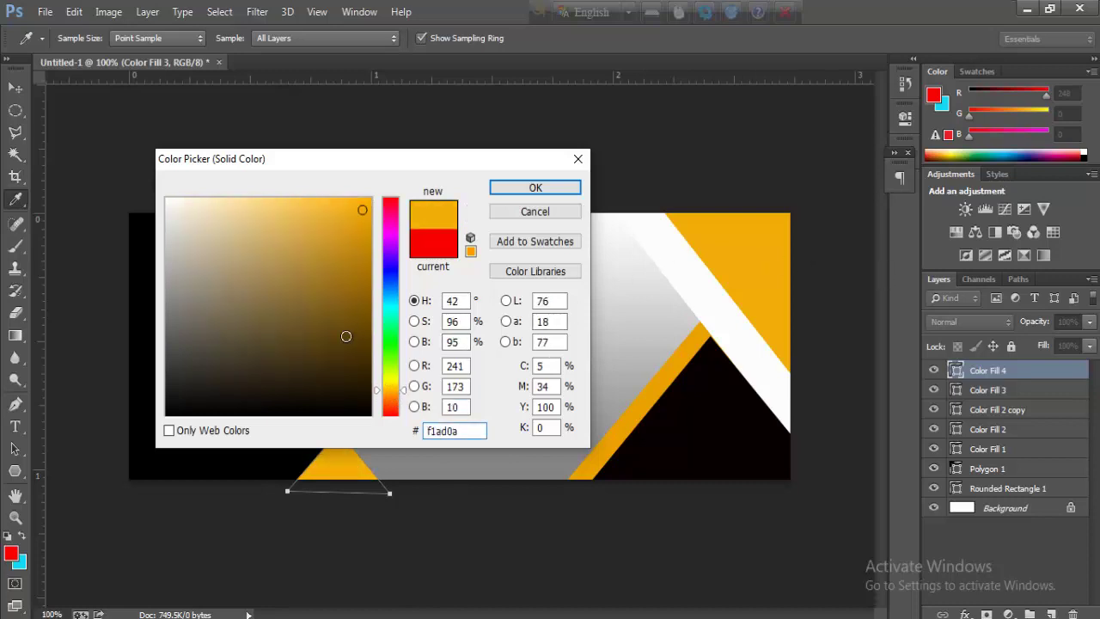
{"action": "key", "text": "BackSpace"}
{"action": "type", "text": "8"}
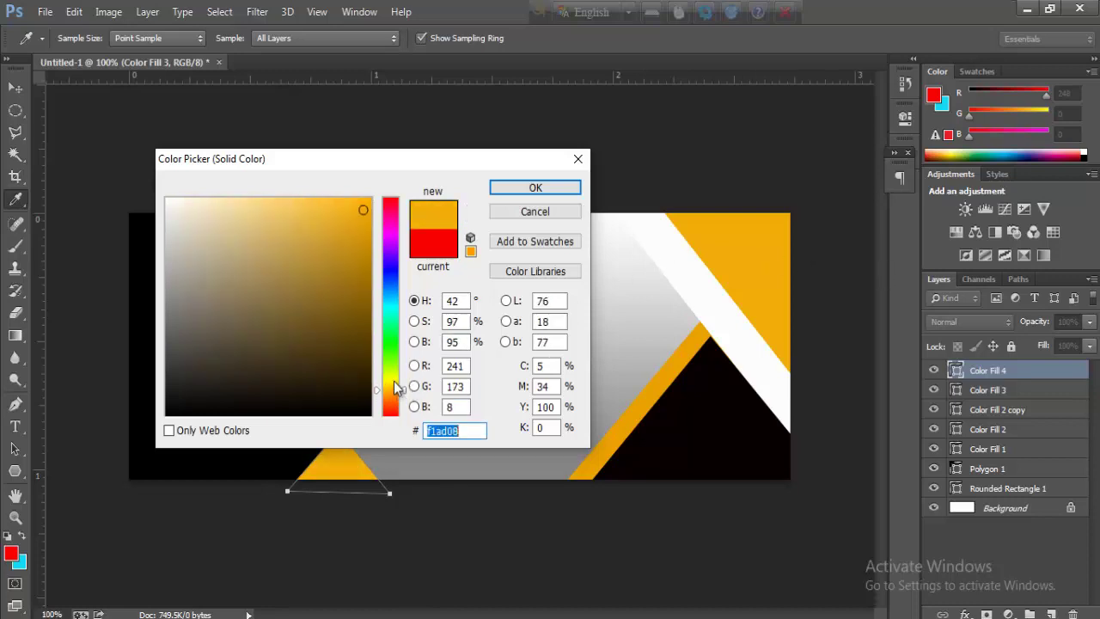
{"action": "left_click", "coordinate": [365, 214]}
{"action": "left_click", "coordinate": [557, 188]}
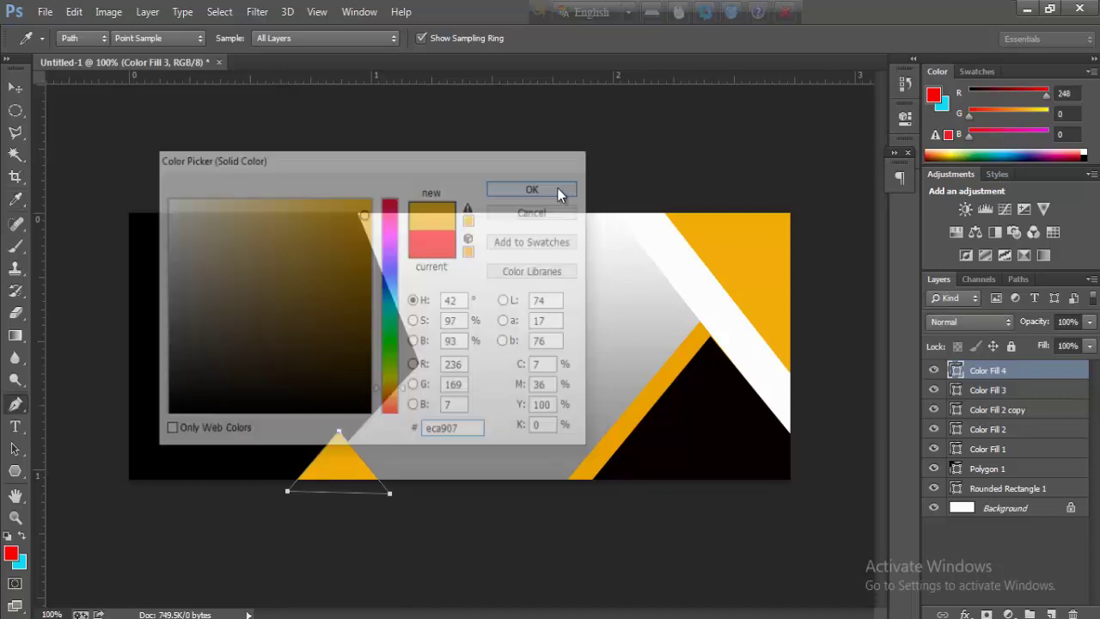
{"action": "key", "text": "Return"}
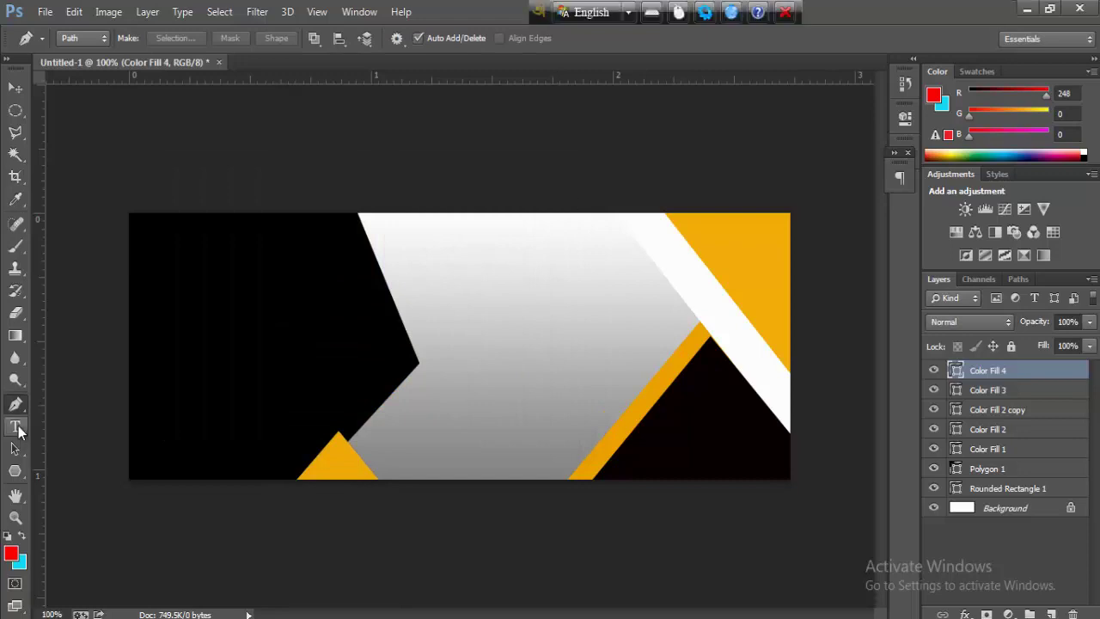
- Start a text box in the black area's top-left with foreground colour #f7f4f4
{"action": "left_click", "coordinate": [16, 427]}
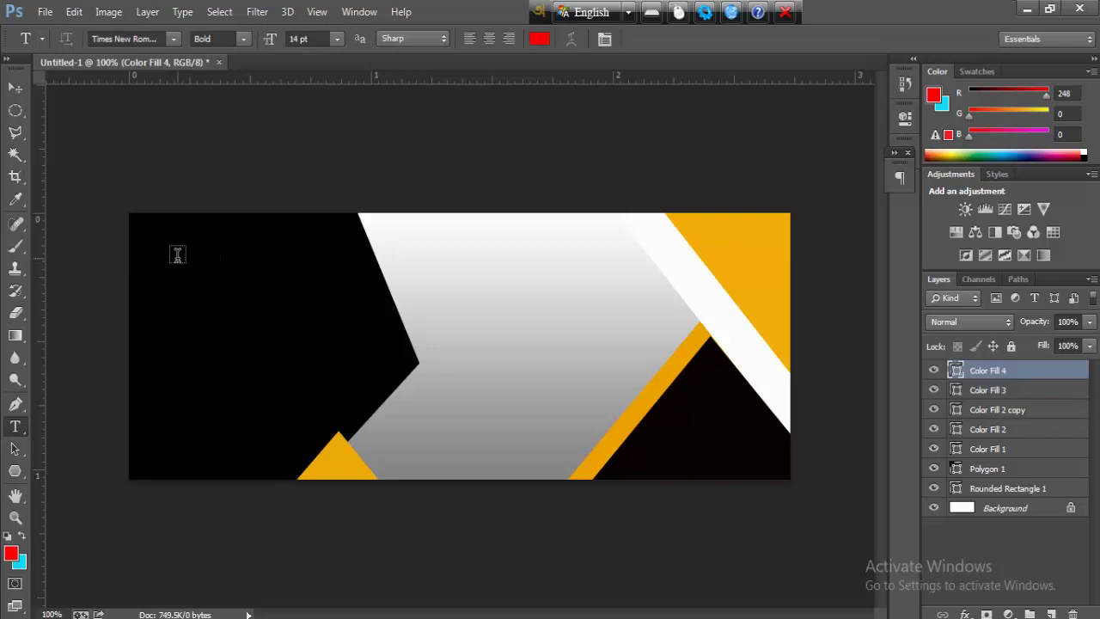
{"action": "left_click", "coordinate": [178, 258]}
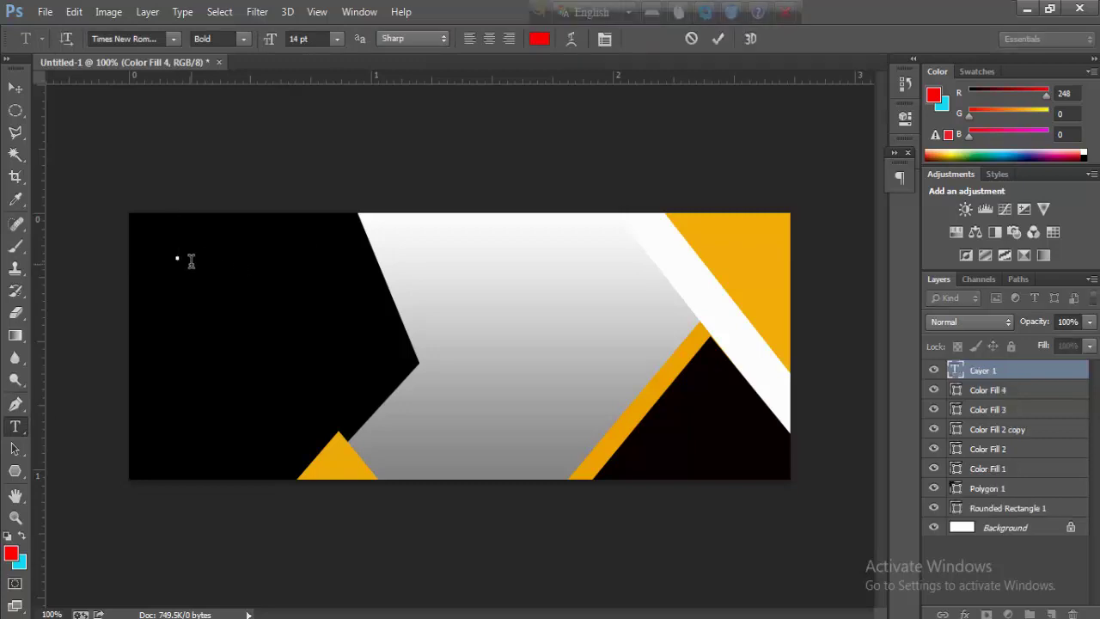
{"action": "left_click", "coordinate": [12, 555]}
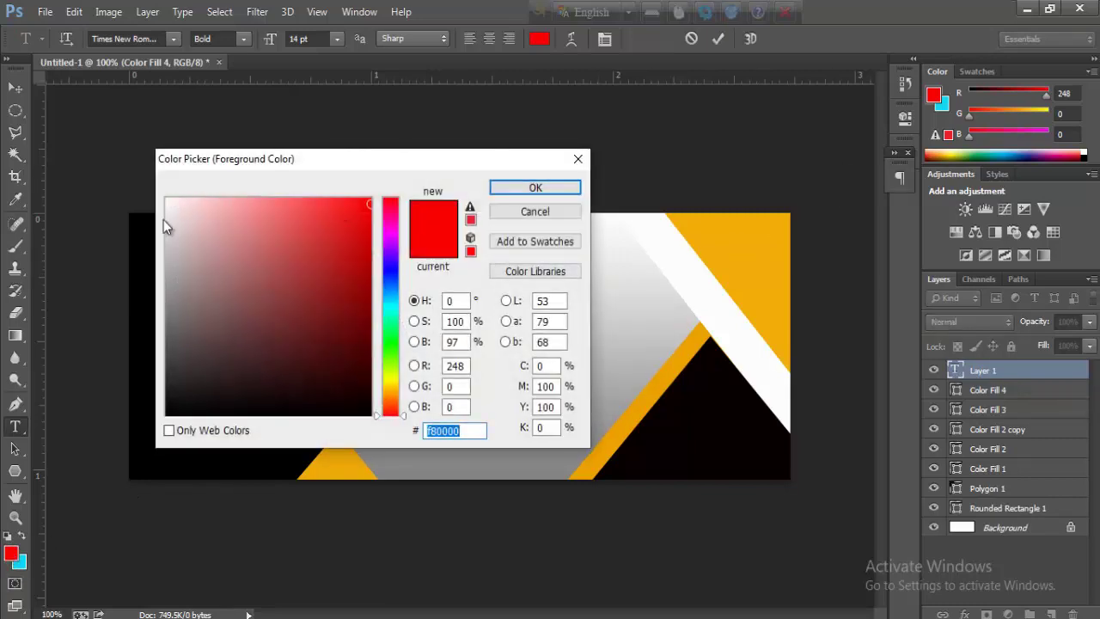
{"action": "type", "text": "f7f4f4"}
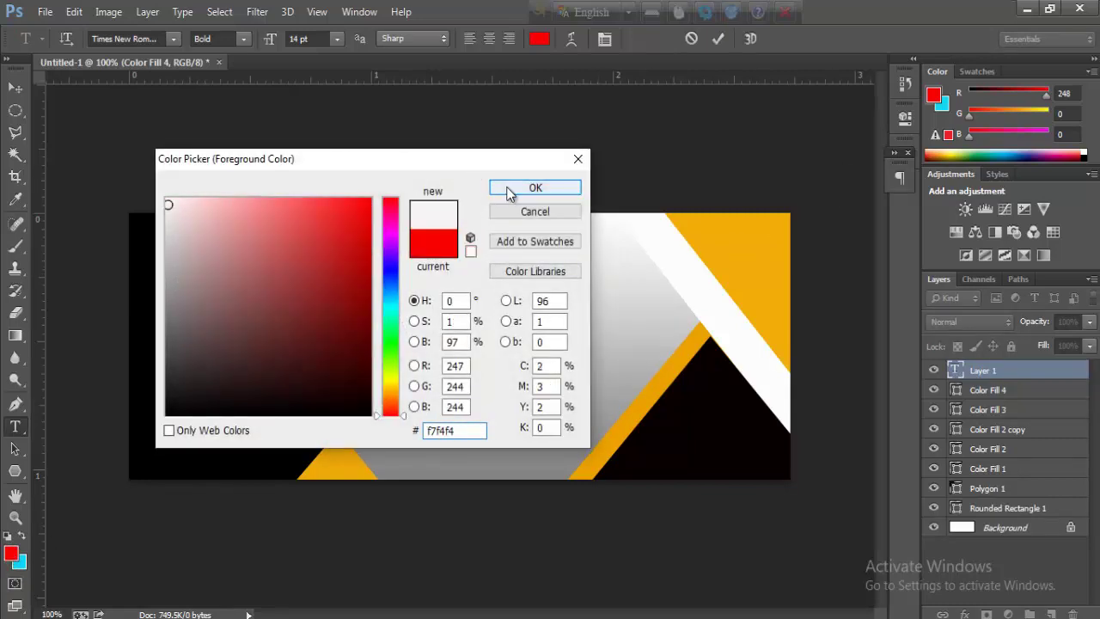
{"action": "left_click", "coordinate": [507, 188]}
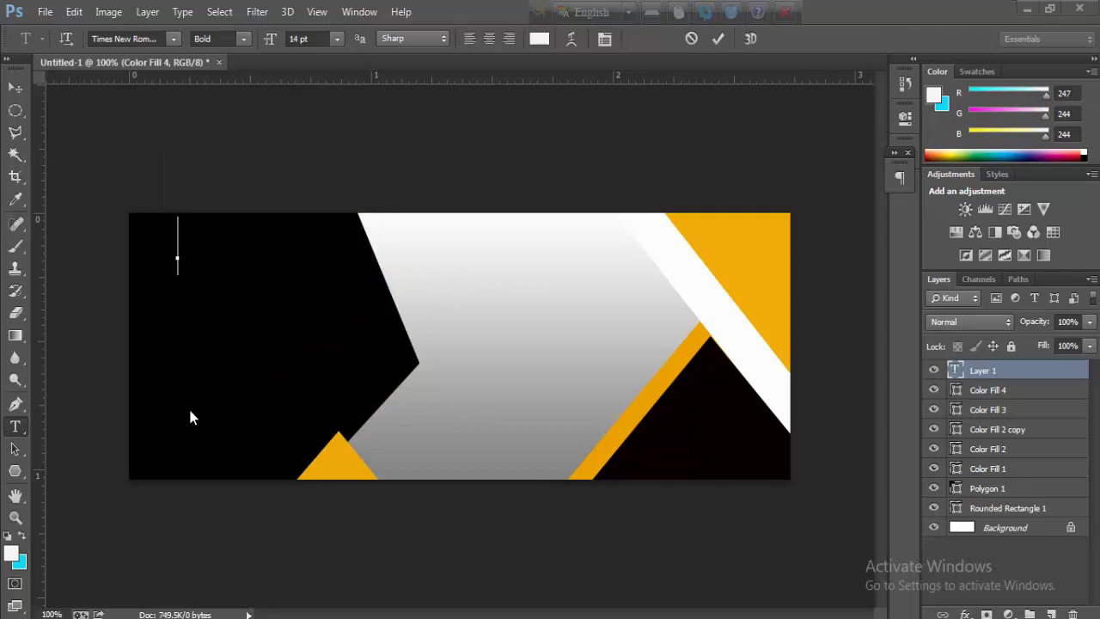
- Paste the 'We Are Digital' headline and scale it down to about 36%
{"action": "right_click", "coordinate": [180, 248]}
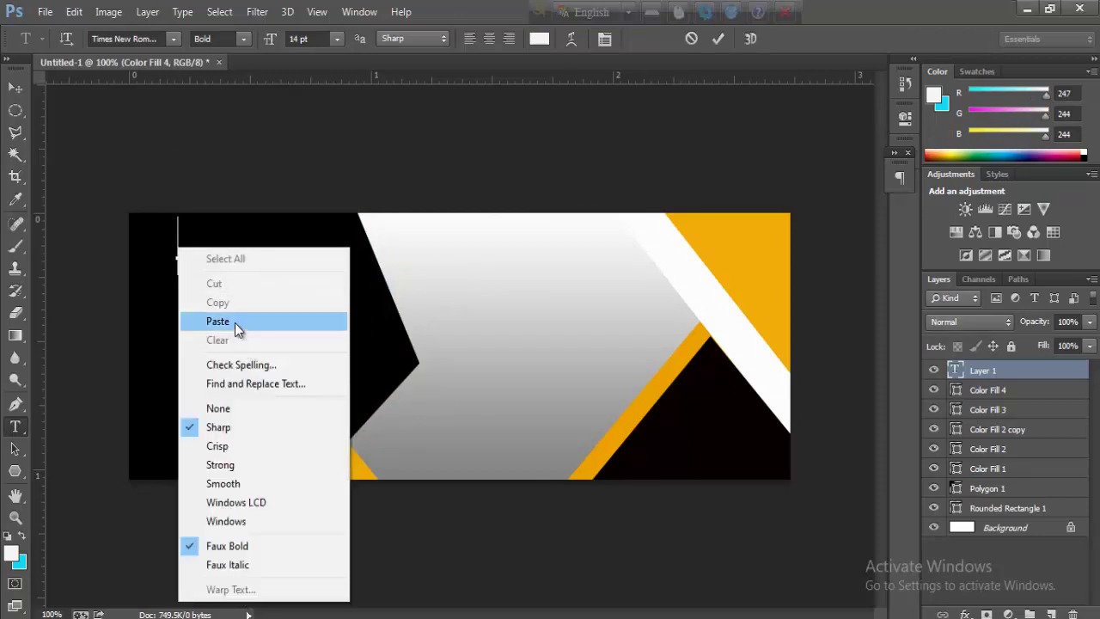
{"action": "left_click", "coordinate": [236, 320]}
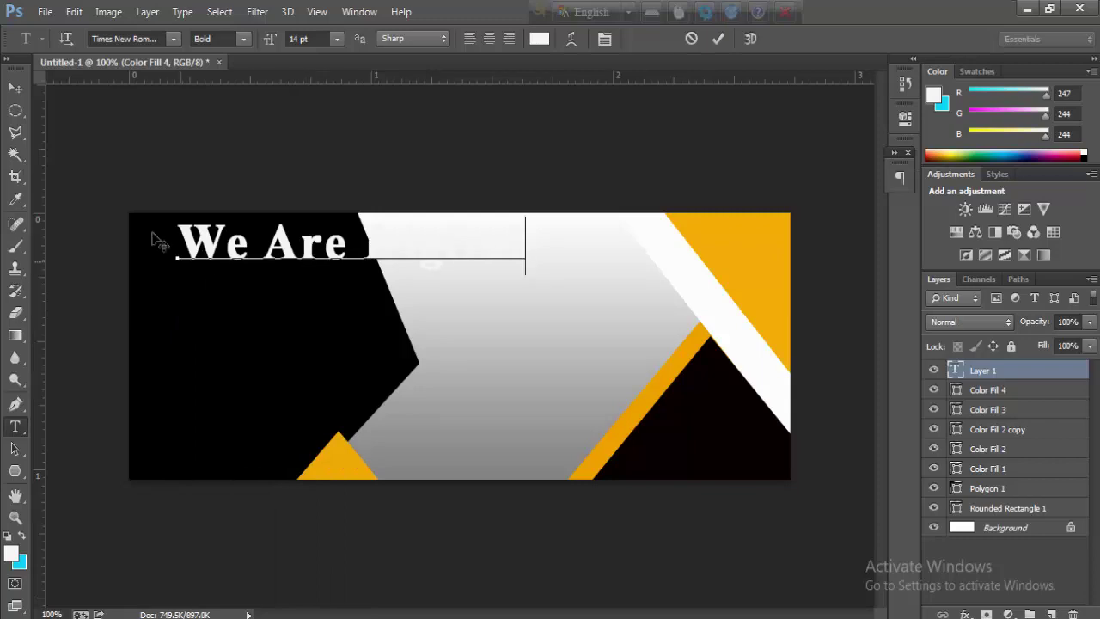
{"action": "left_click", "coordinate": [74, 12]}
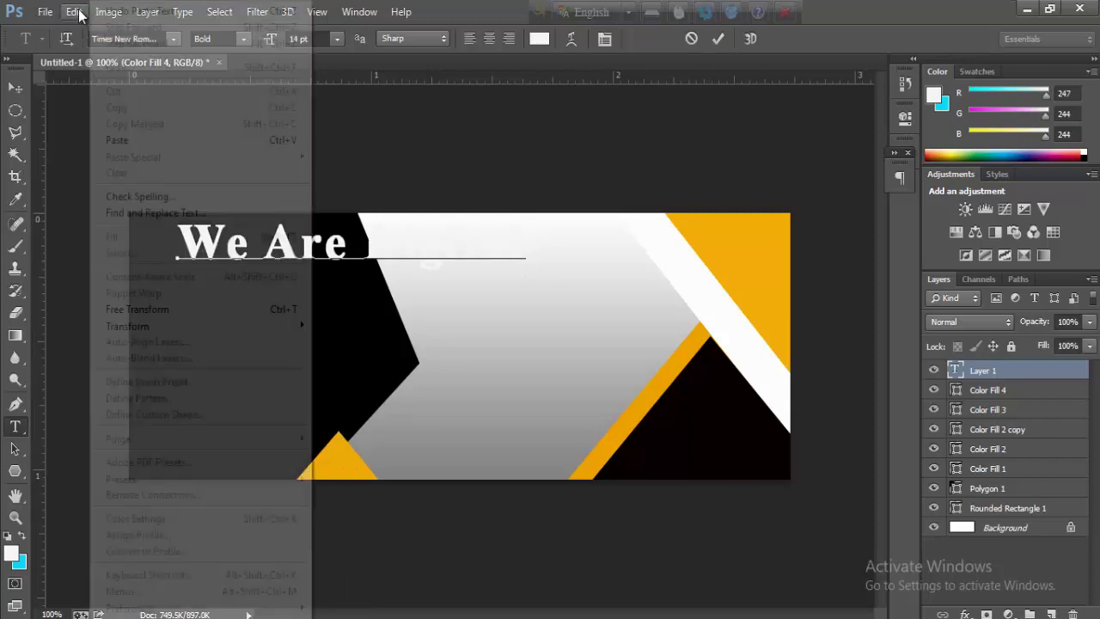
{"action": "left_click", "coordinate": [221, 310]}
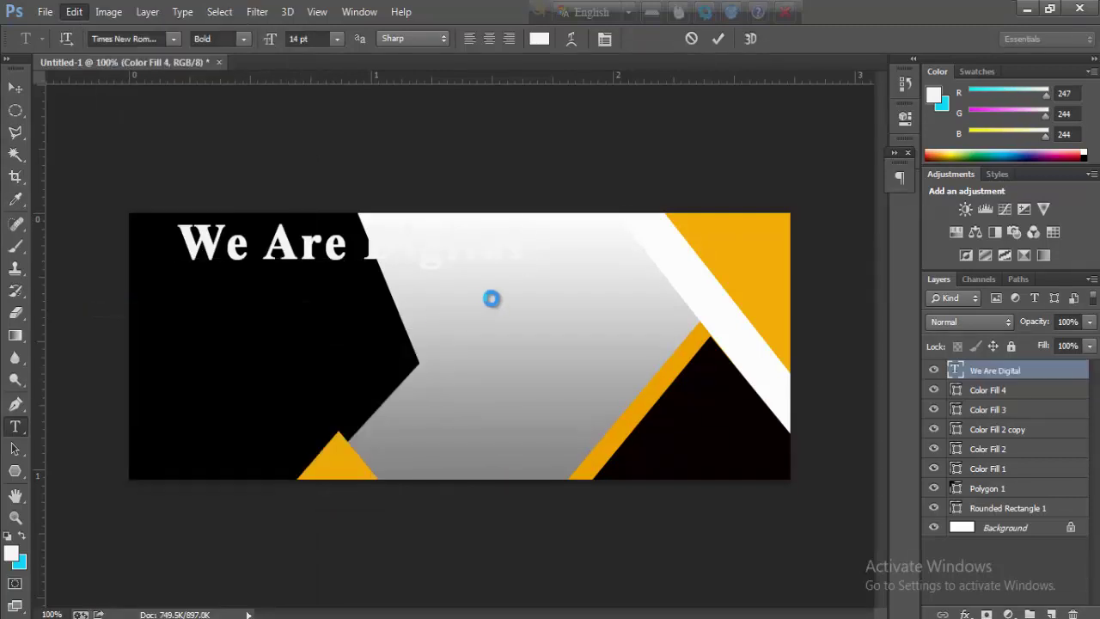
{"action": "mouse_move", "coordinate": [472, 265]}
{"action": "left_mouse_down"}
{"action": "mouse_move", "coordinate": [376, 245]}
{"action": "mouse_move", "coordinate": [268, 261]}
{"action": "mouse_move", "coordinate": [301, 268]}
{"action": "left_mouse_up"}
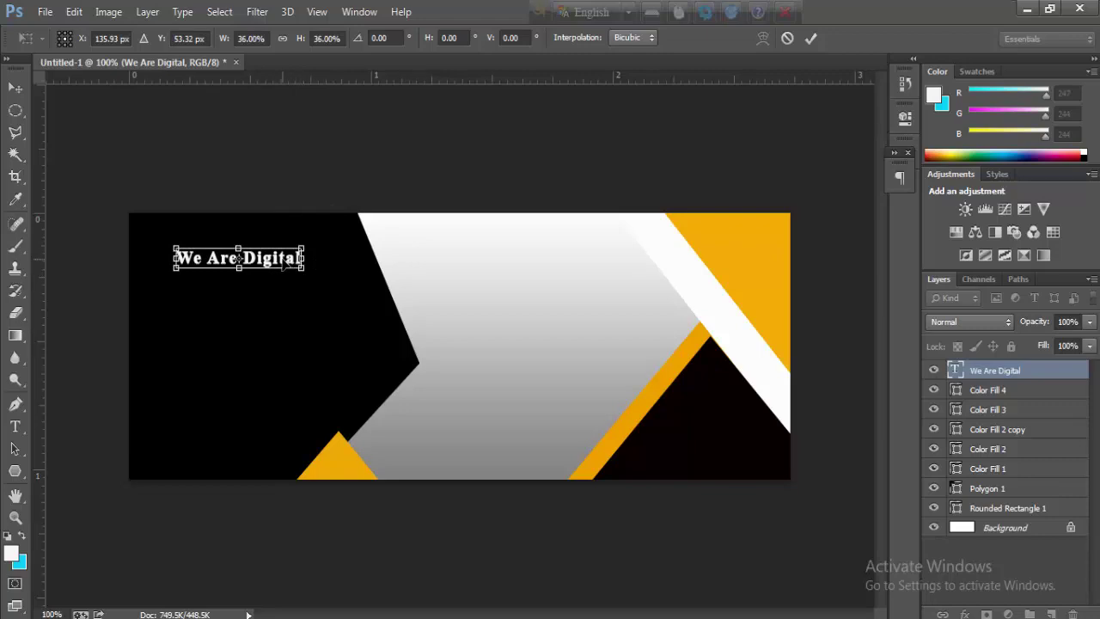
{"action": "key", "text": "t"}
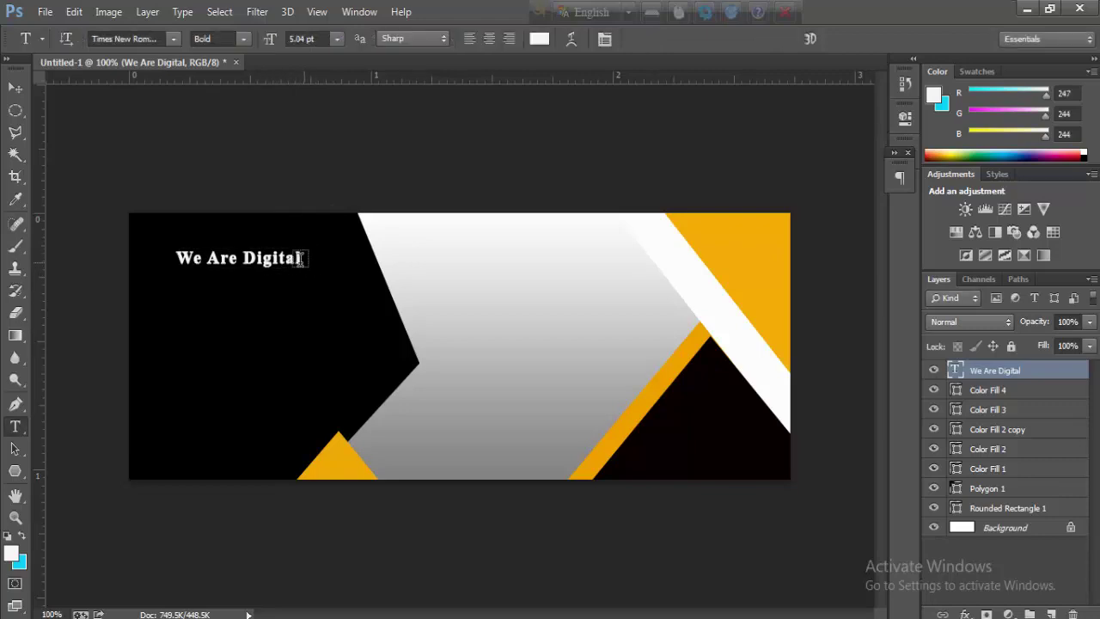
- Turn off Faux Bold on the whole 'We Are Digital' headline in the Character panel and commit
{"action": "key", "text": "ctrl+a"}
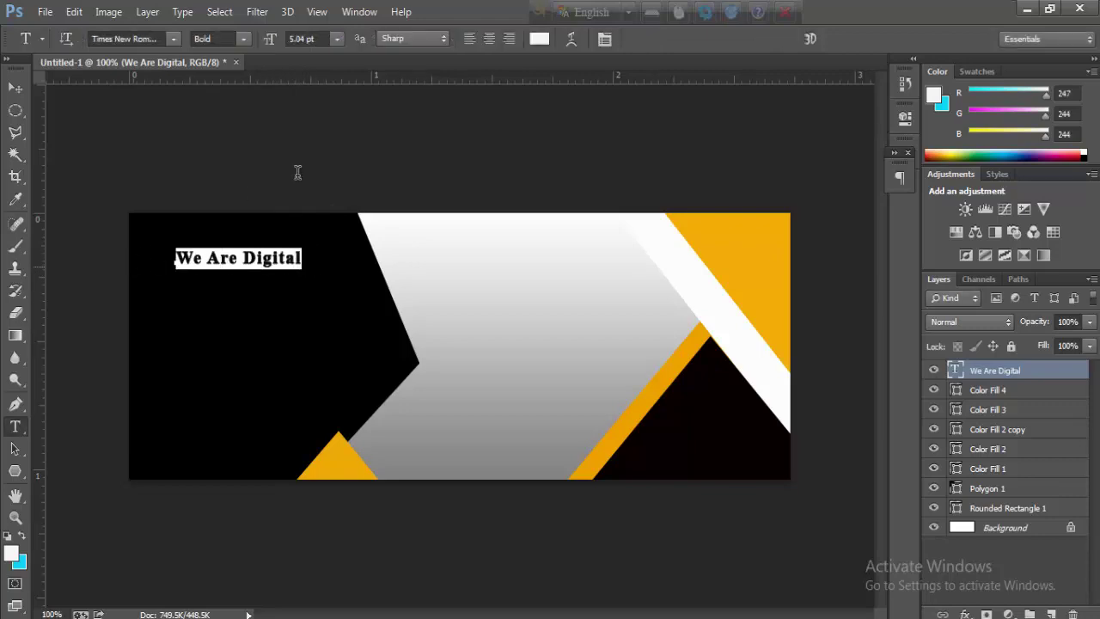
{"action": "left_click", "coordinate": [606, 39]}
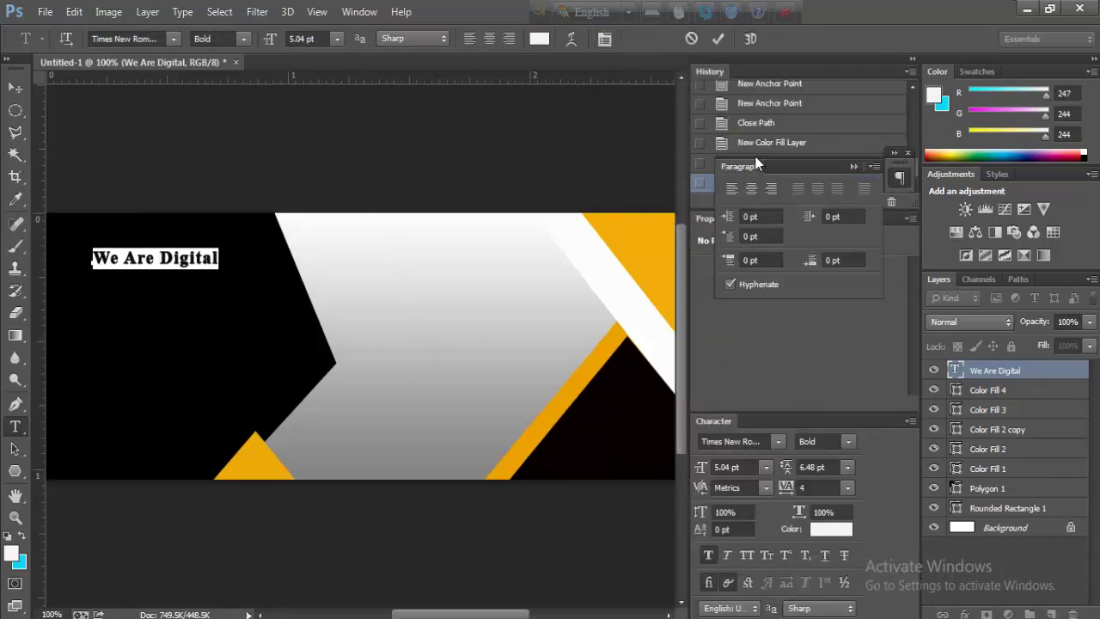
{"action": "left_click", "coordinate": [913, 59]}
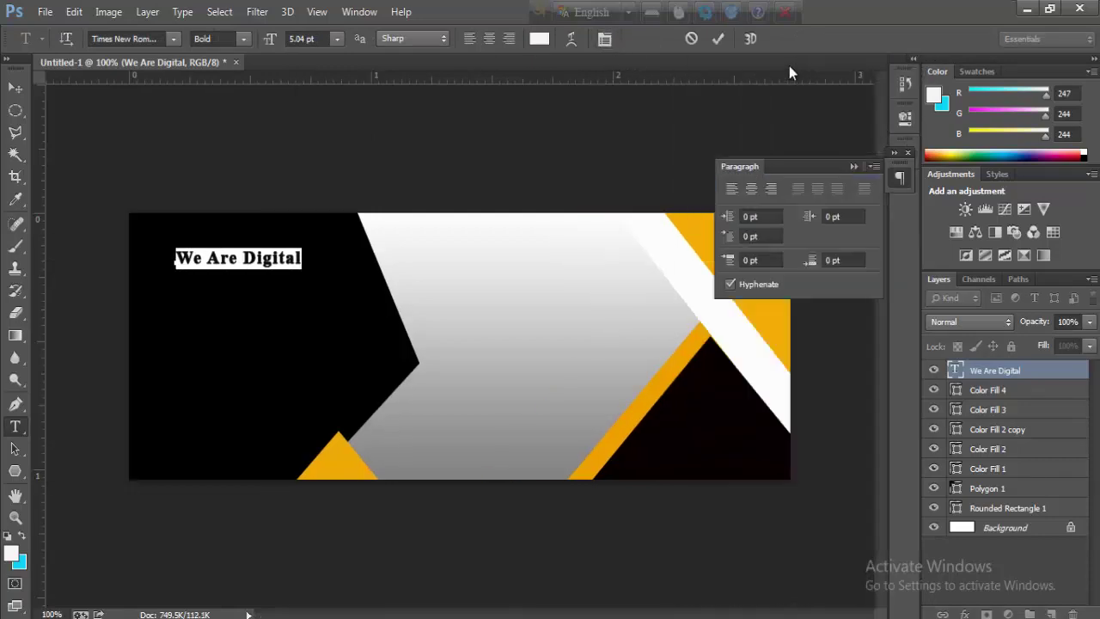
{"action": "left_click", "coordinate": [605, 39]}
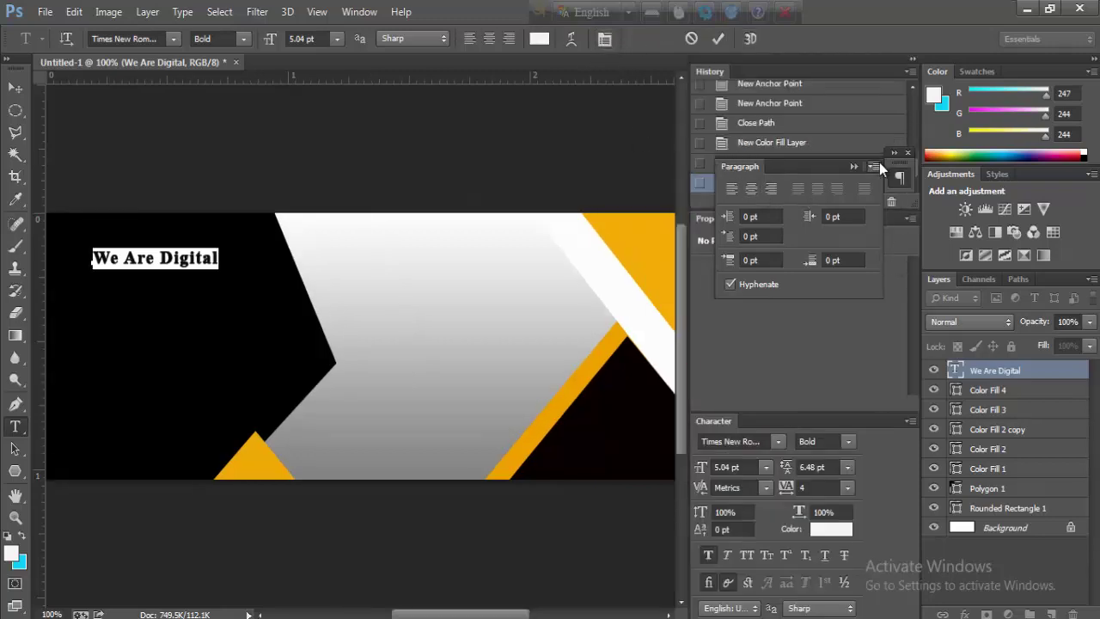
{"action": "left_click", "coordinate": [879, 163]}
{"action": "left_click", "coordinate": [857, 168]}
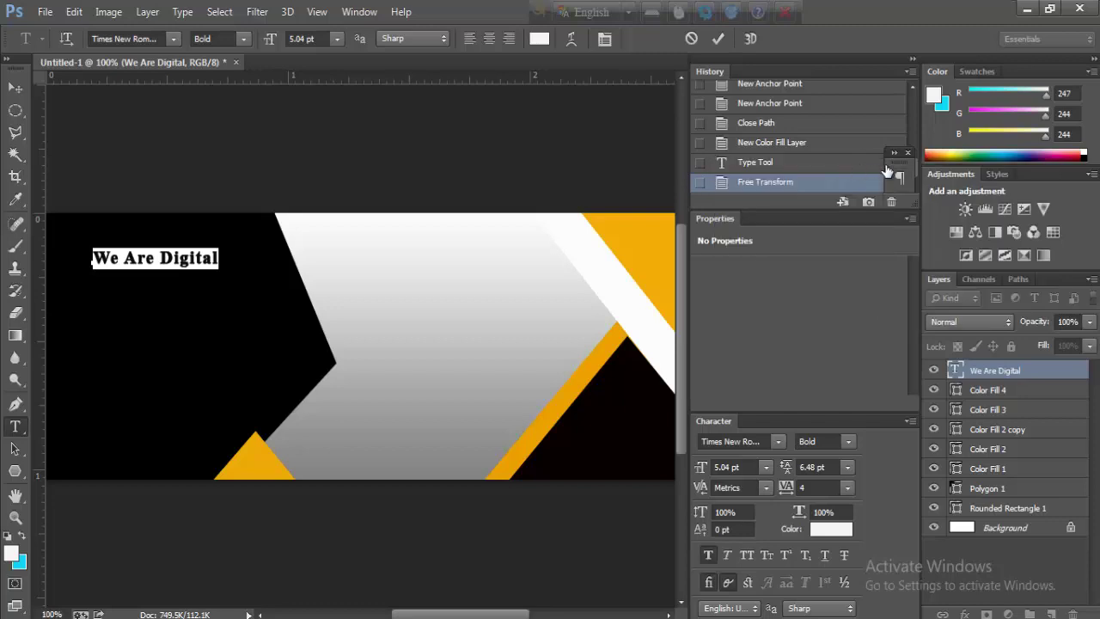
{"action": "left_click", "coordinate": [908, 152]}
{"action": "left_click", "coordinate": [708, 554]}
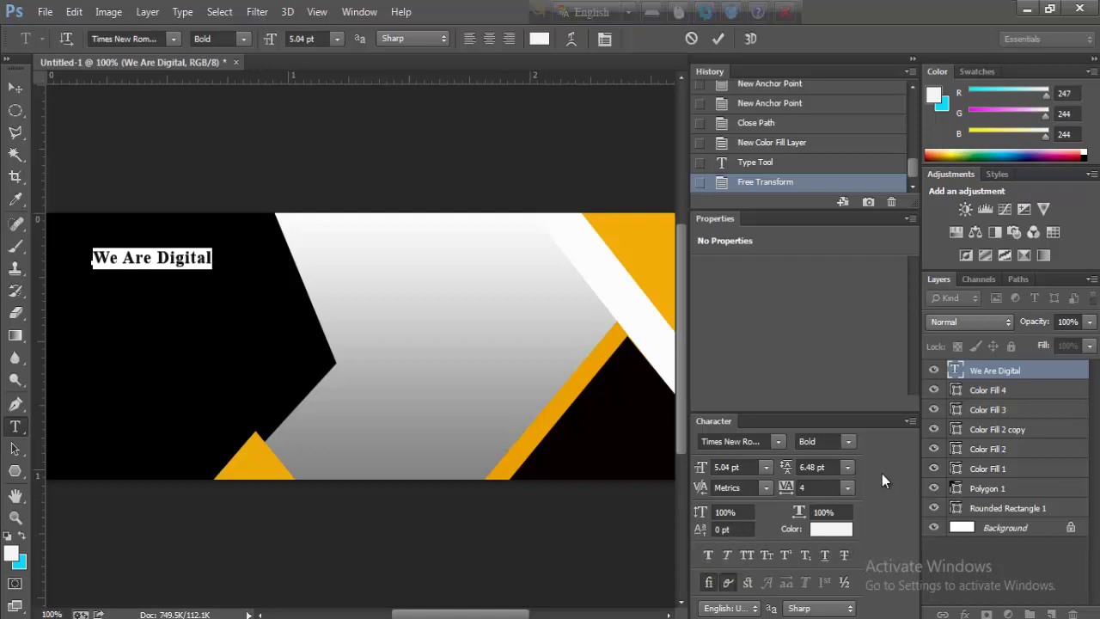
{"action": "left_click", "coordinate": [913, 59]}
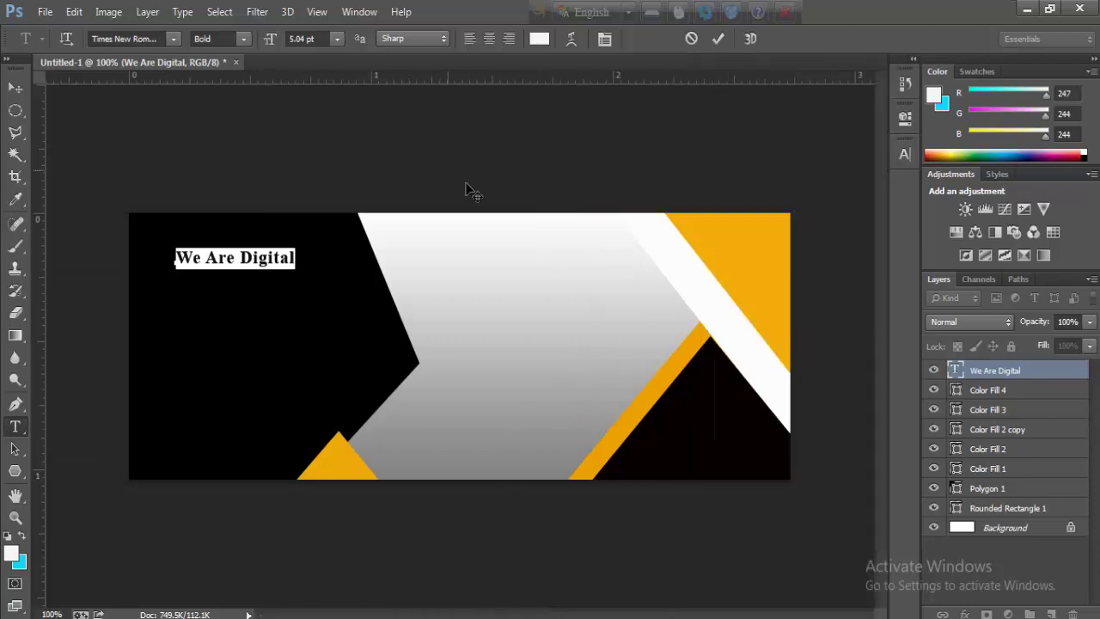
{"action": "left_click", "coordinate": [256, 260]}
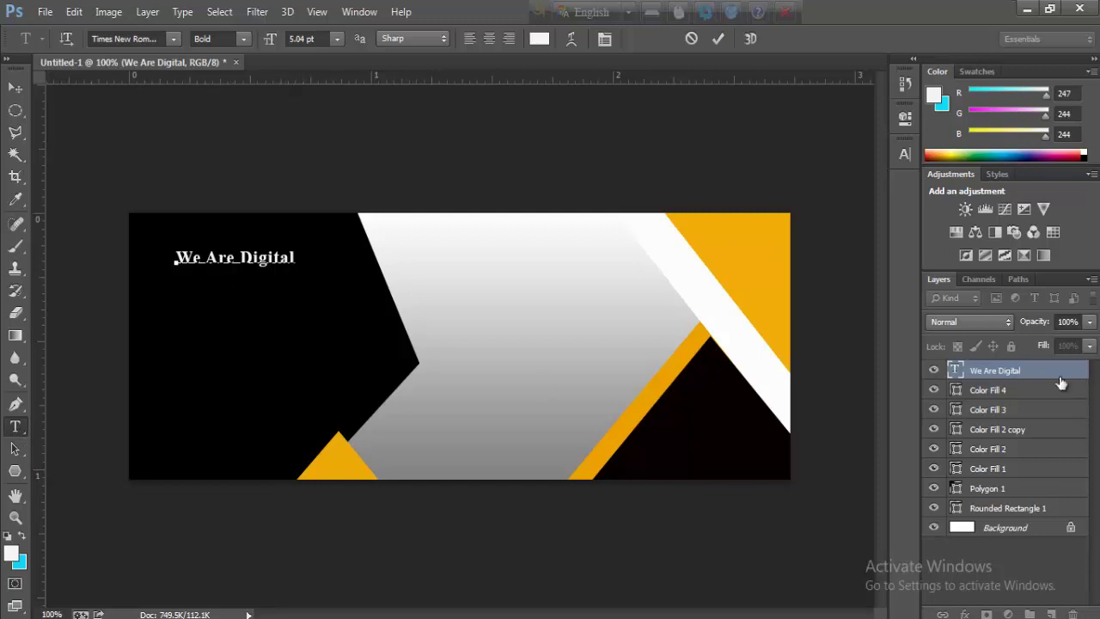
{"action": "left_click", "coordinate": [988, 374]}
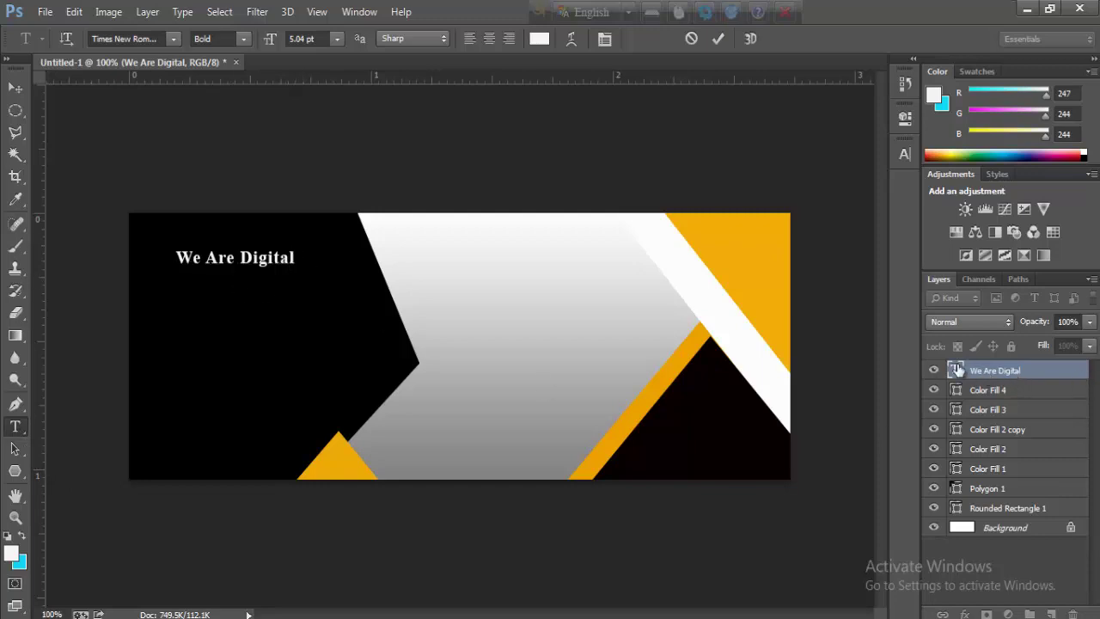
- Duplicate the headline layer and move the copy just below the original
{"action": "right_click", "coordinate": [1004, 379]}
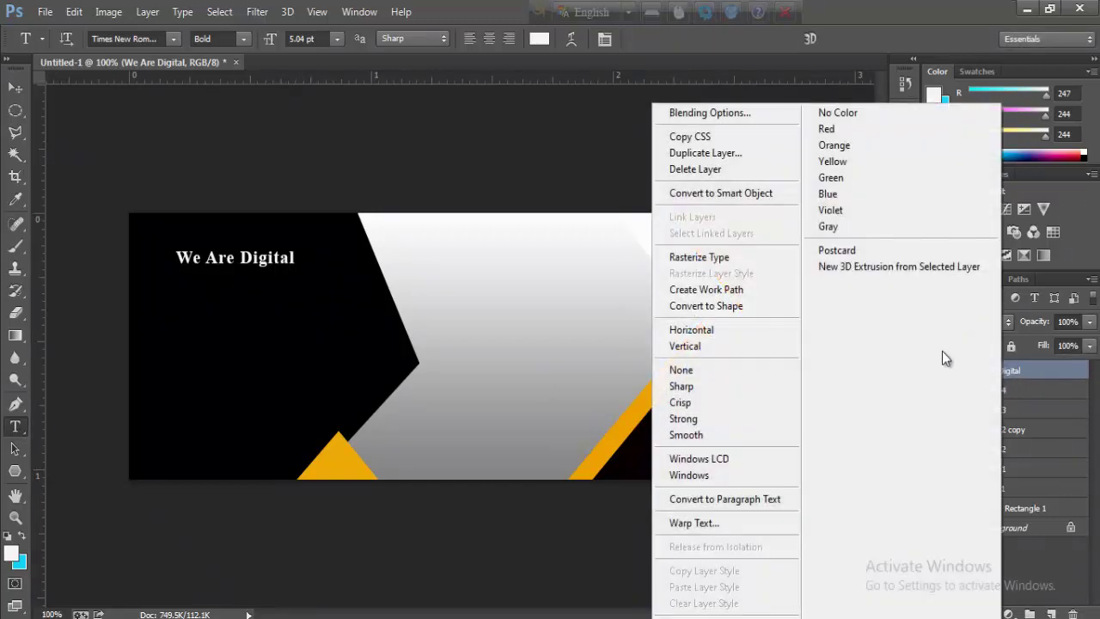
{"action": "left_click", "coordinate": [714, 153]}
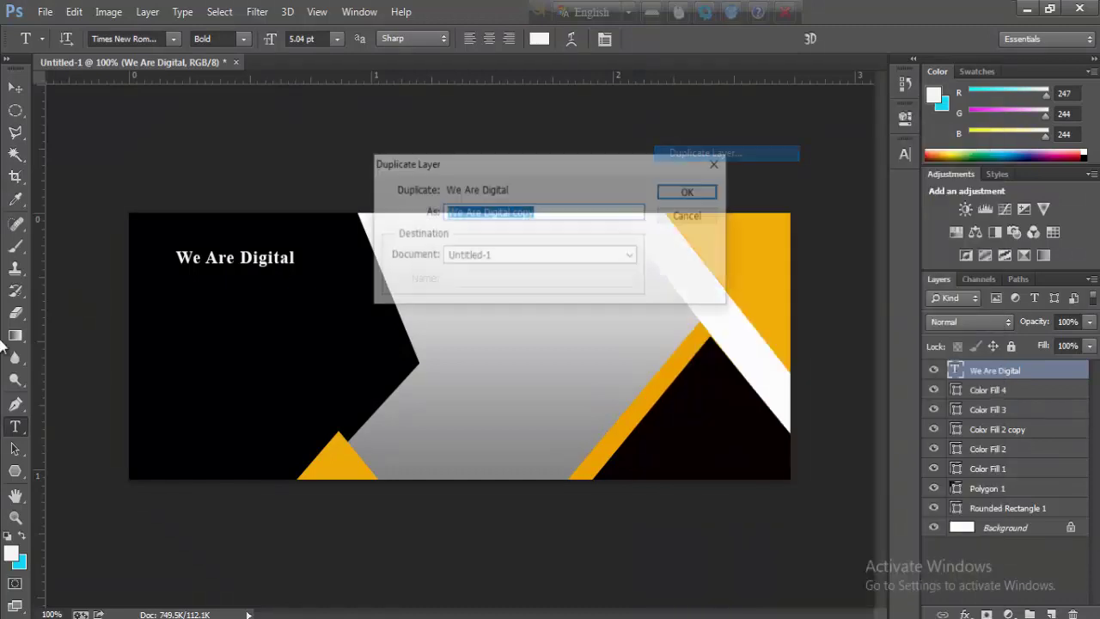
{"action": "left_click", "coordinate": [701, 196]}
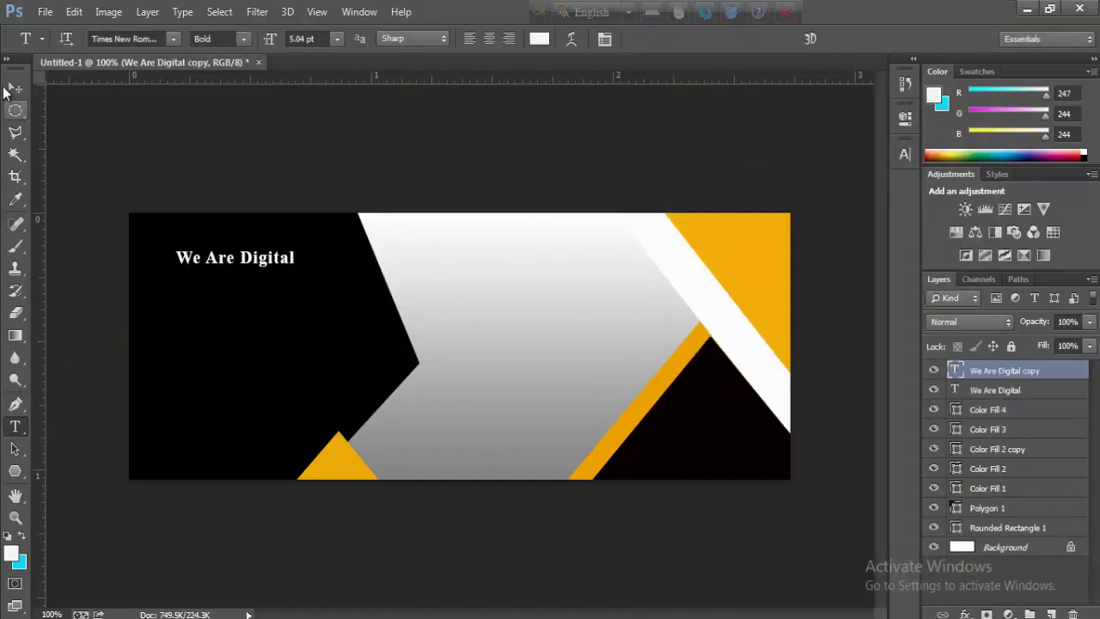
{"action": "left_click", "coordinate": [15, 88]}
{"action": "left_click_drag", "start_coordinate": [283, 273], "coordinate": [285, 301]}
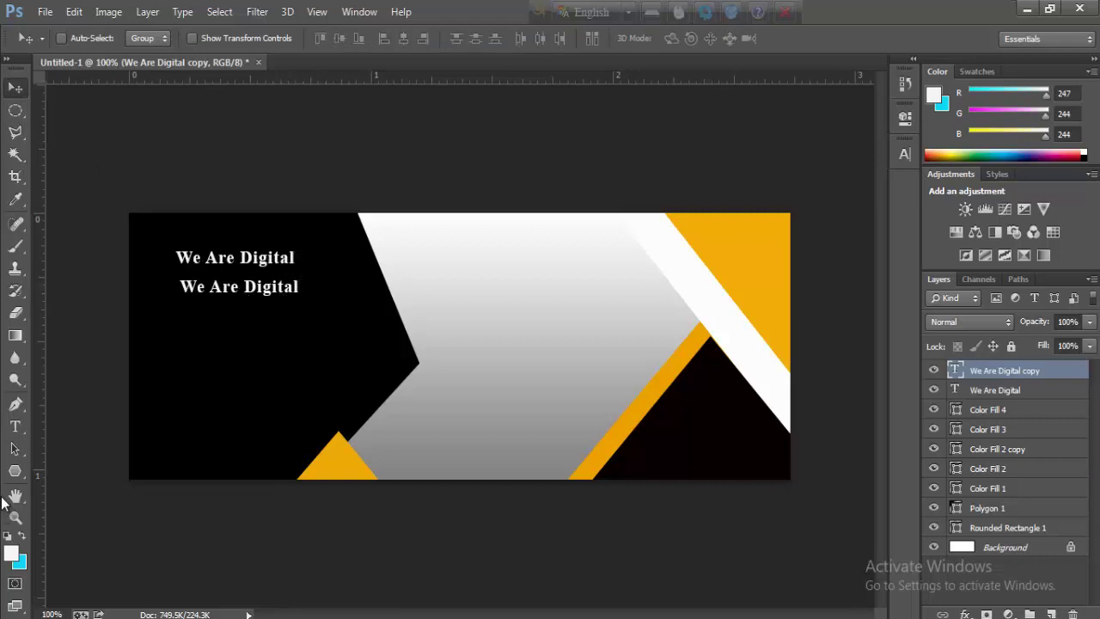
- Replace the copied line's text with 'Marketing'
{"action": "left_click", "coordinate": [15, 426]}
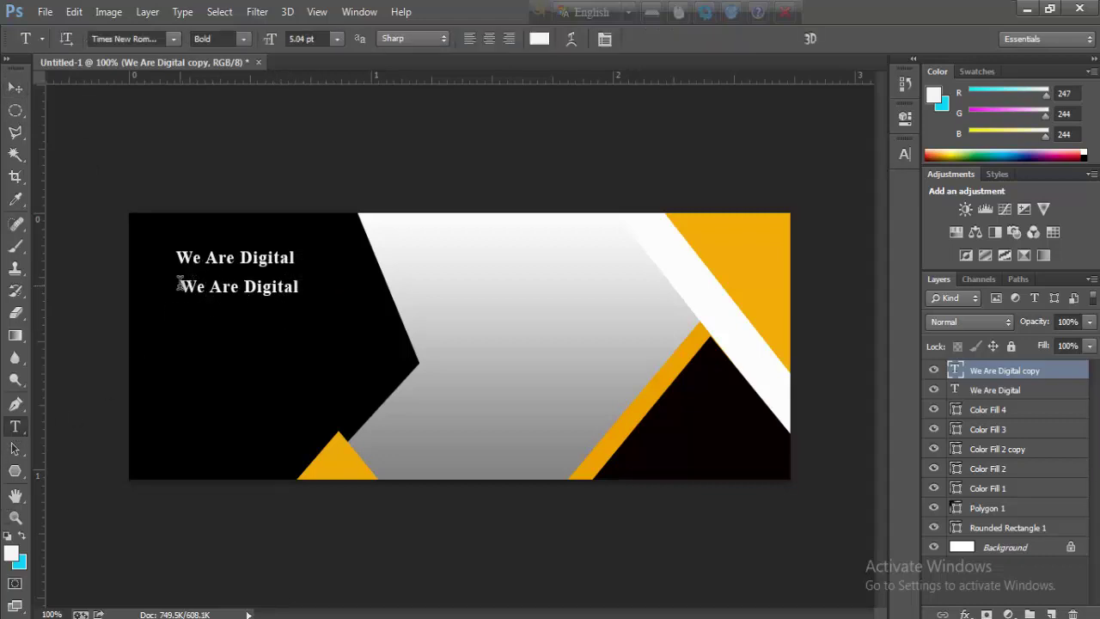
{"action": "left_click_drag", "start_coordinate": [182, 285], "coordinate": [358, 298]}
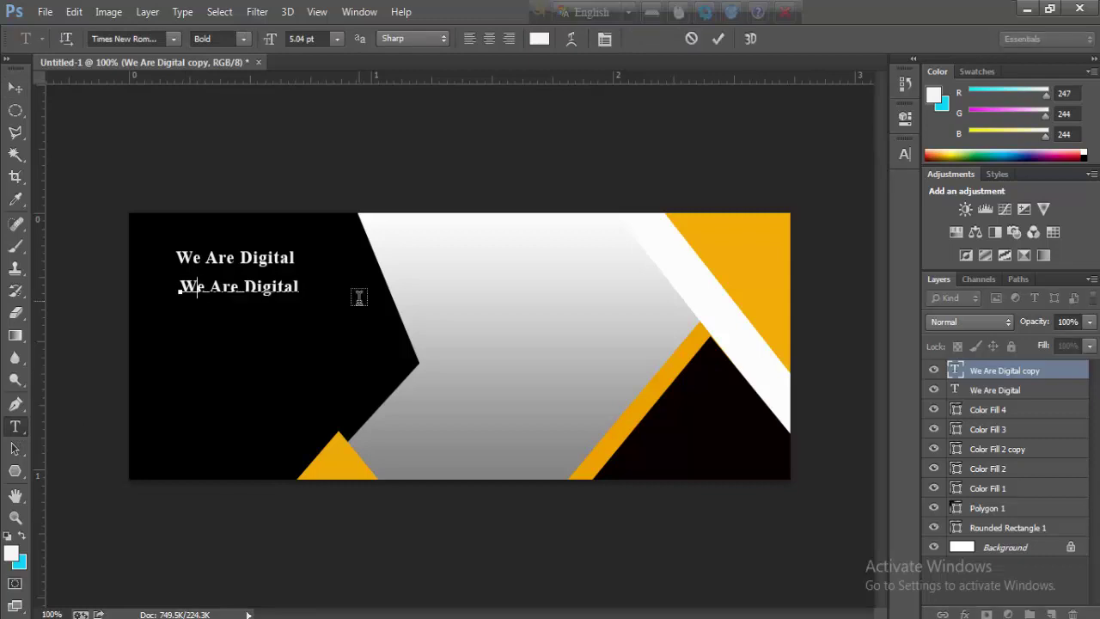
{"action": "type", "text": "Marketing"}
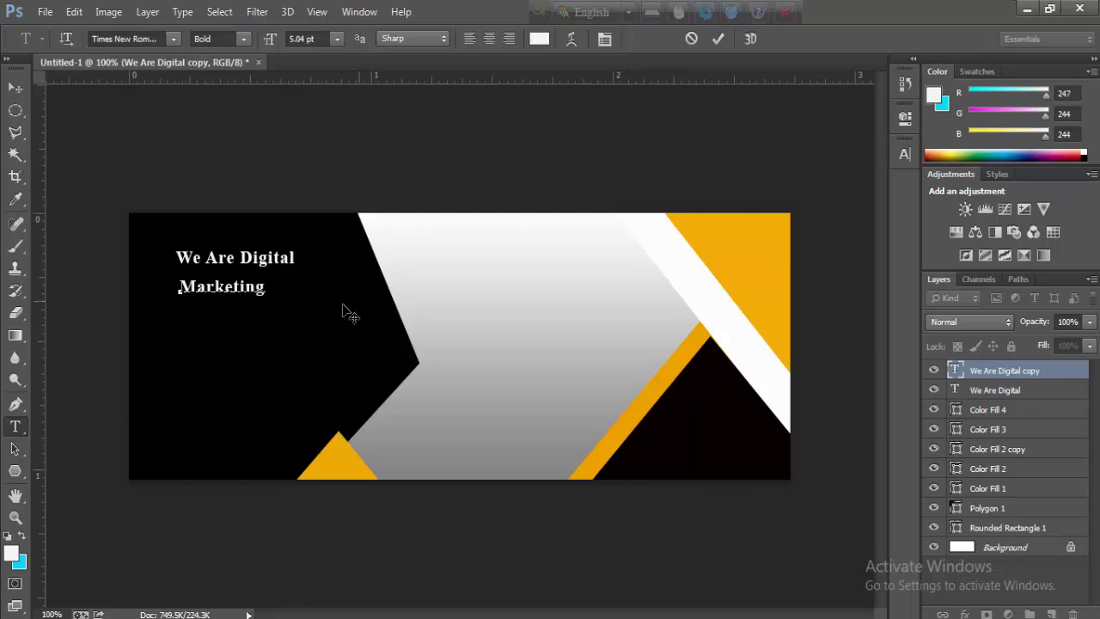
{"action": "left_click", "coordinate": [74, 11]}
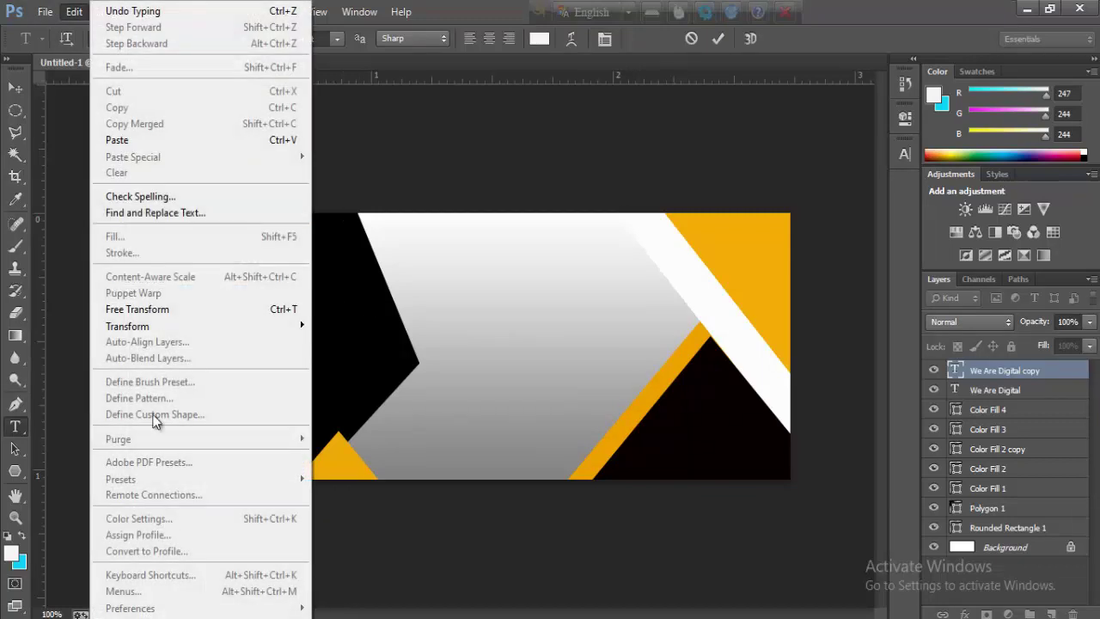
- Enlarge 'Marketing' to about double size and nudge it into place beneath 'We Are Digital'
{"action": "left_click", "coordinate": [177, 309]}
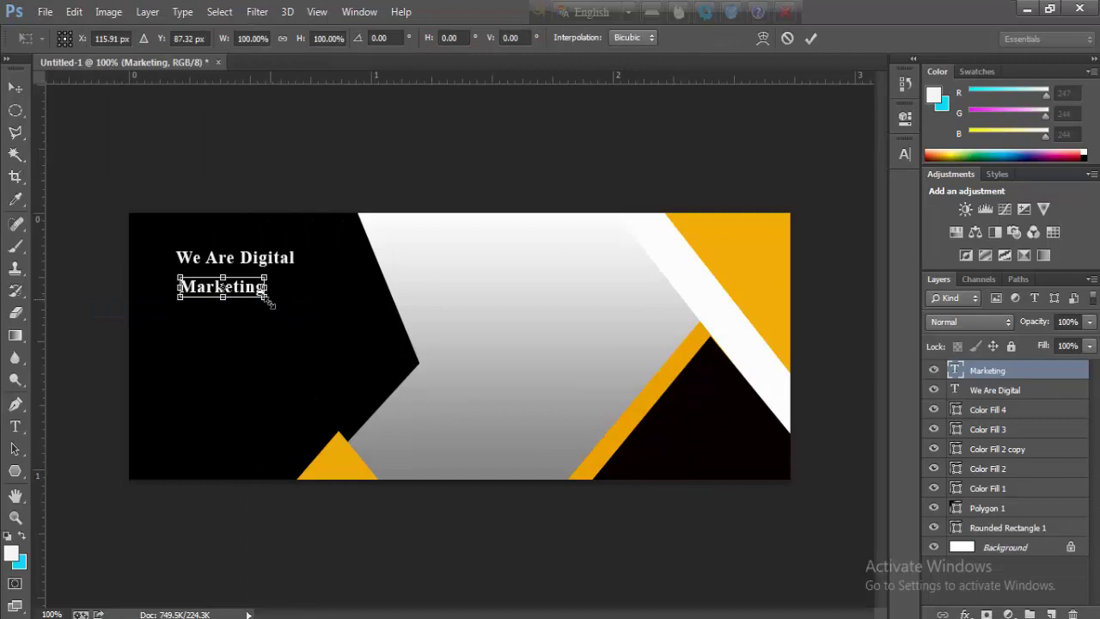
{"action": "mouse_move", "coordinate": [266, 300]}
{"action": "left_mouse_down"}
{"action": "mouse_move", "coordinate": [303, 309]}
{"action": "mouse_move", "coordinate": [308, 297]}
{"action": "left_mouse_up"}
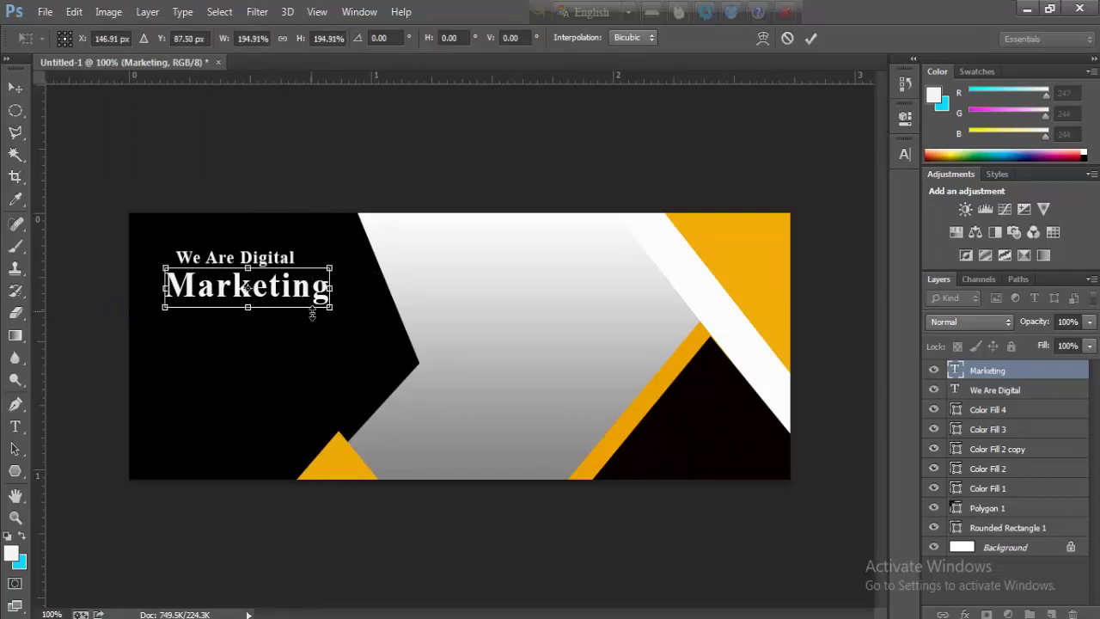
{"action": "key", "text": "Down"}
{"action": "key", "text": "Down"}
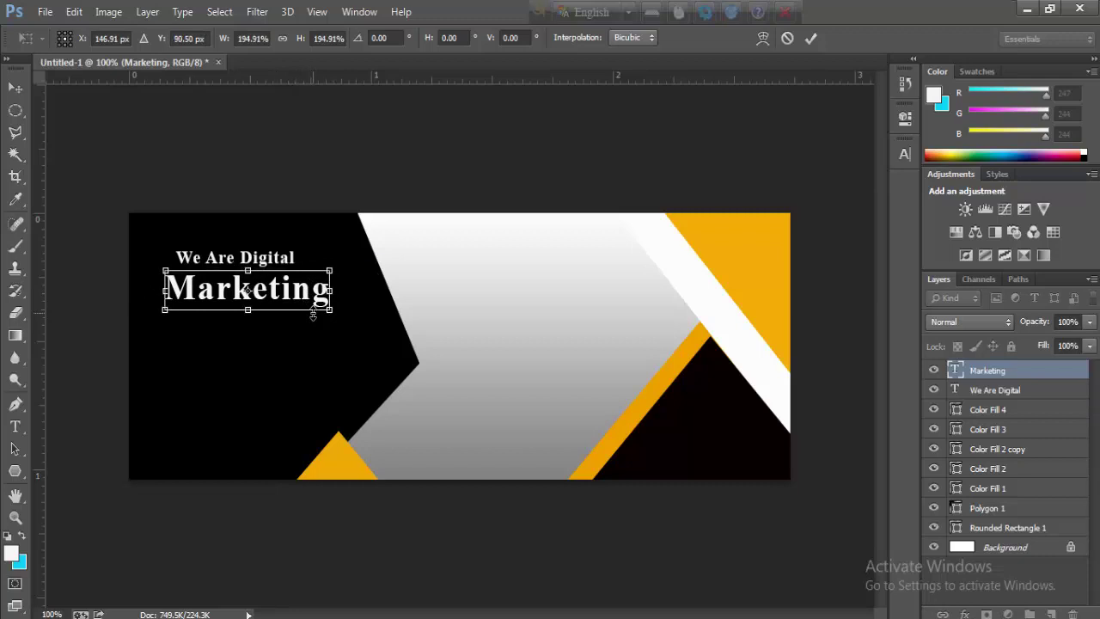
{"action": "key", "text": "Left"}
{"action": "key", "text": "Left"}
{"action": "key", "text": "Left"}
{"action": "key", "text": "Left"}
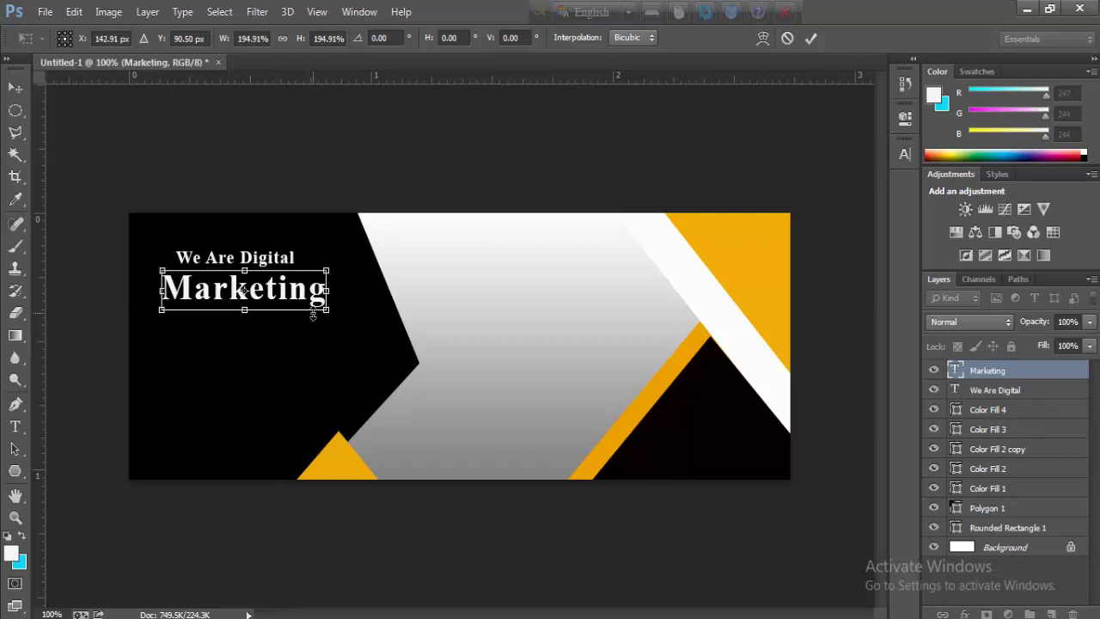
{"action": "key", "text": "Left"}
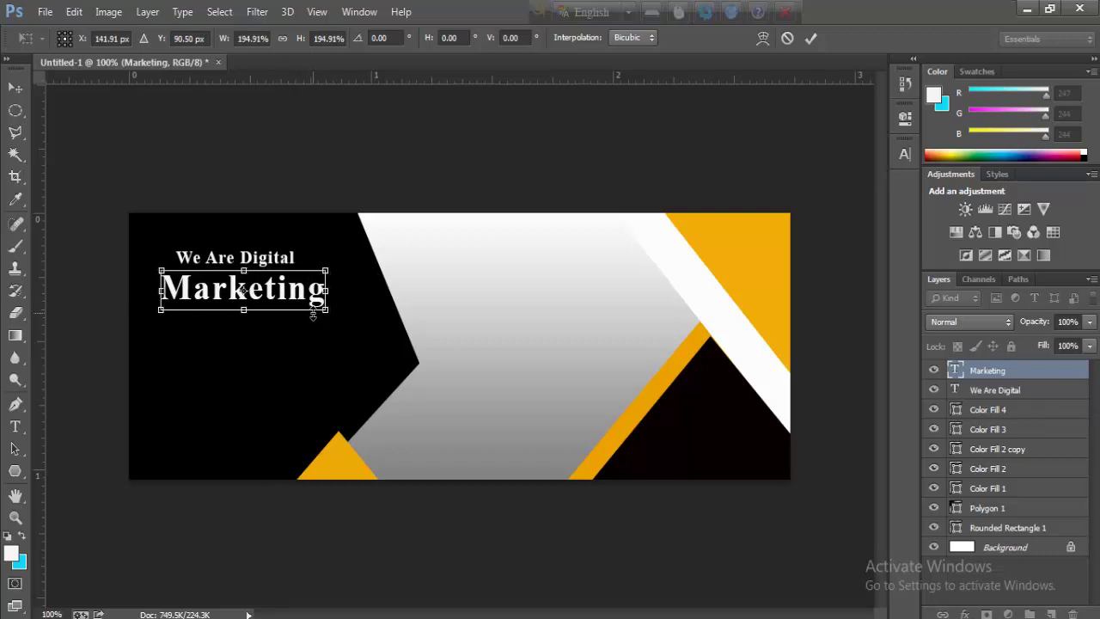
{"action": "key", "text": "Right"}
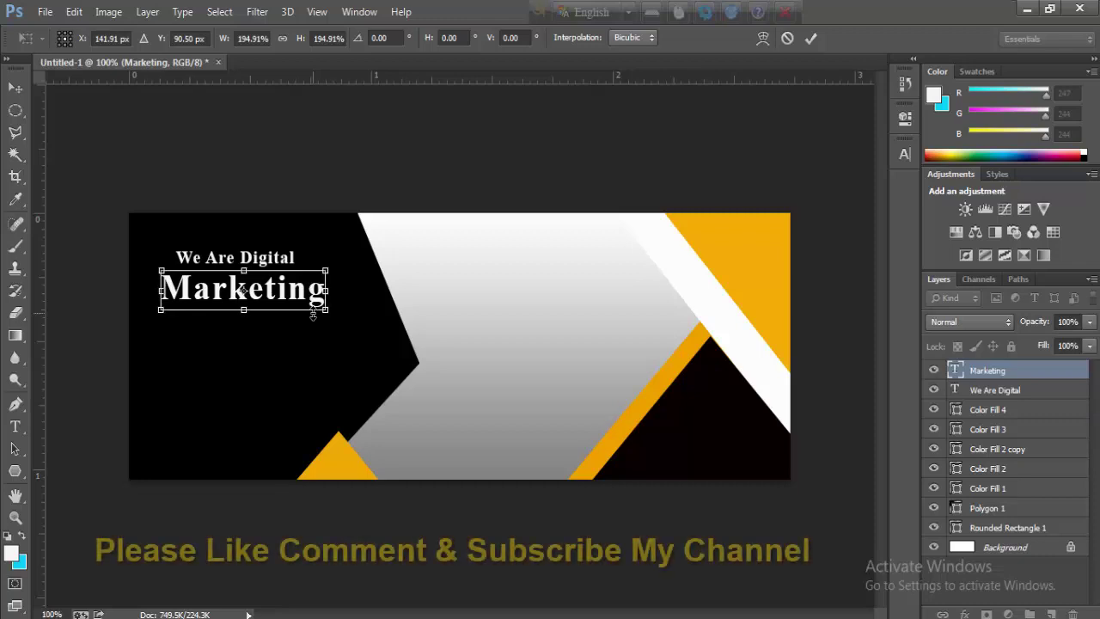
{"action": "key", "text": "Return"}
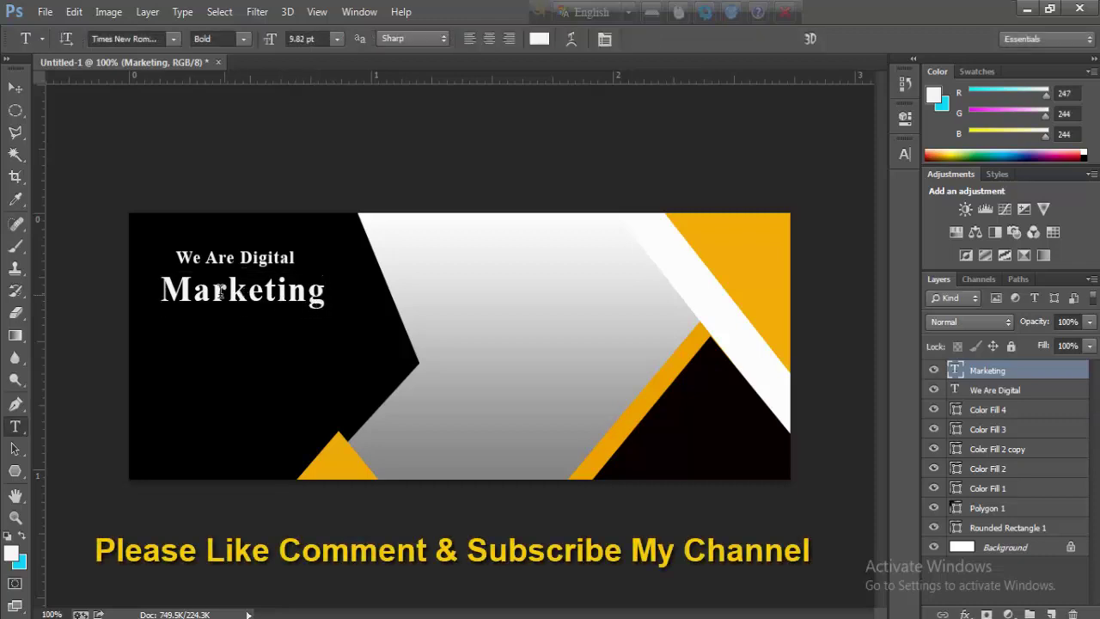
{"action": "left_click_drag", "start_coordinate": [160, 279], "coordinate": [435, 327]}
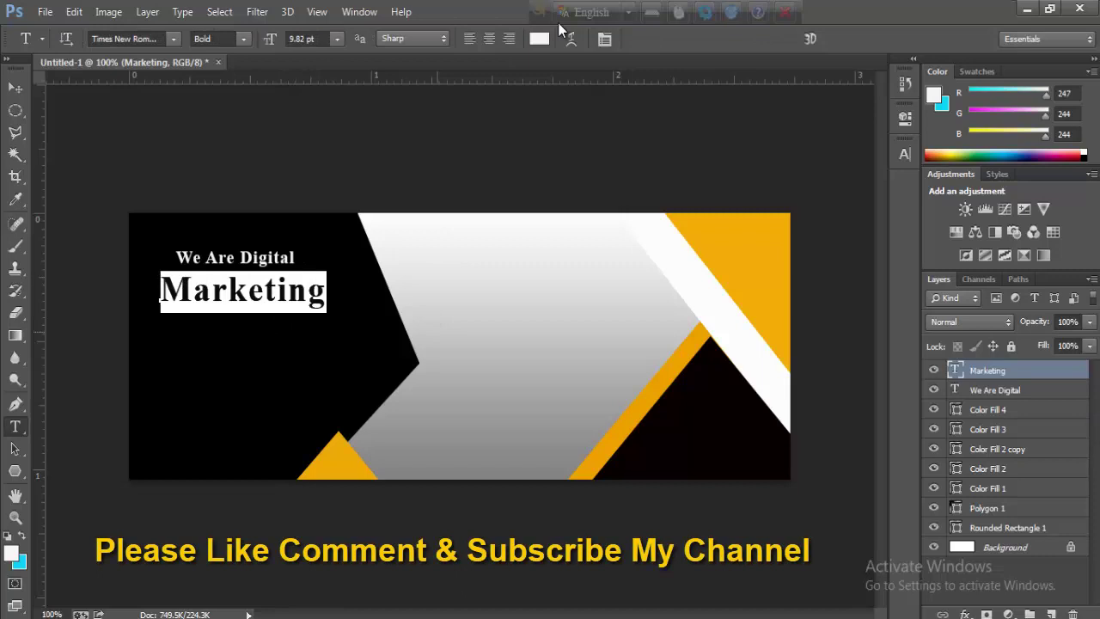
- Select 'Marketing' and set its text colour to orange #e6a406
{"action": "left_click", "coordinate": [603, 40]}
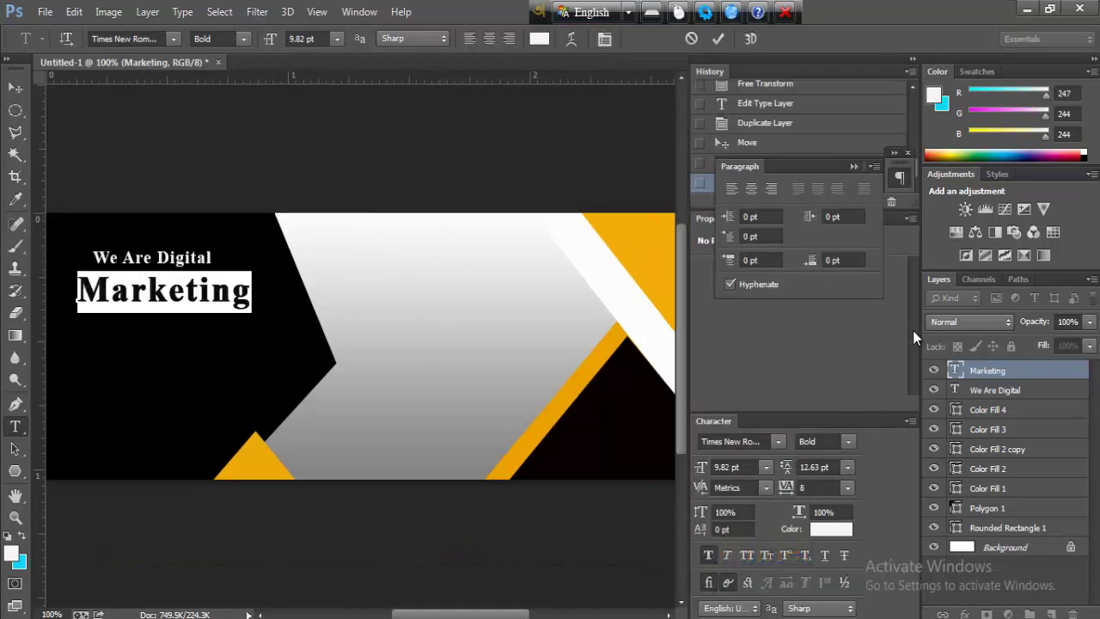
{"action": "left_click", "coordinate": [909, 420]}
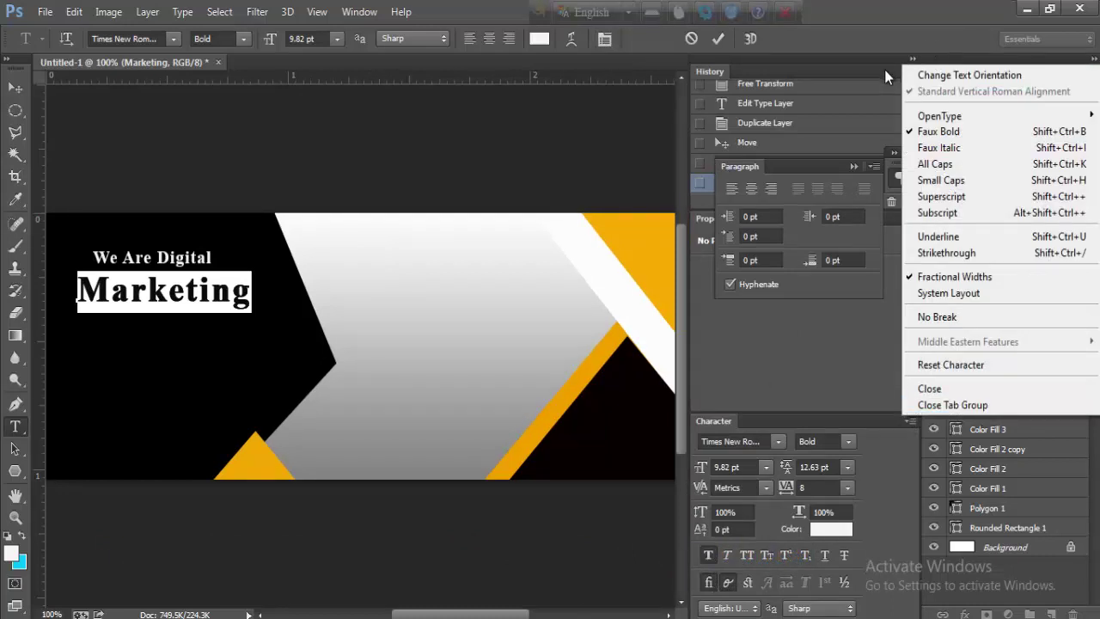
{"action": "left_click", "coordinate": [875, 68]}
{"action": "left_click", "coordinate": [913, 59]}
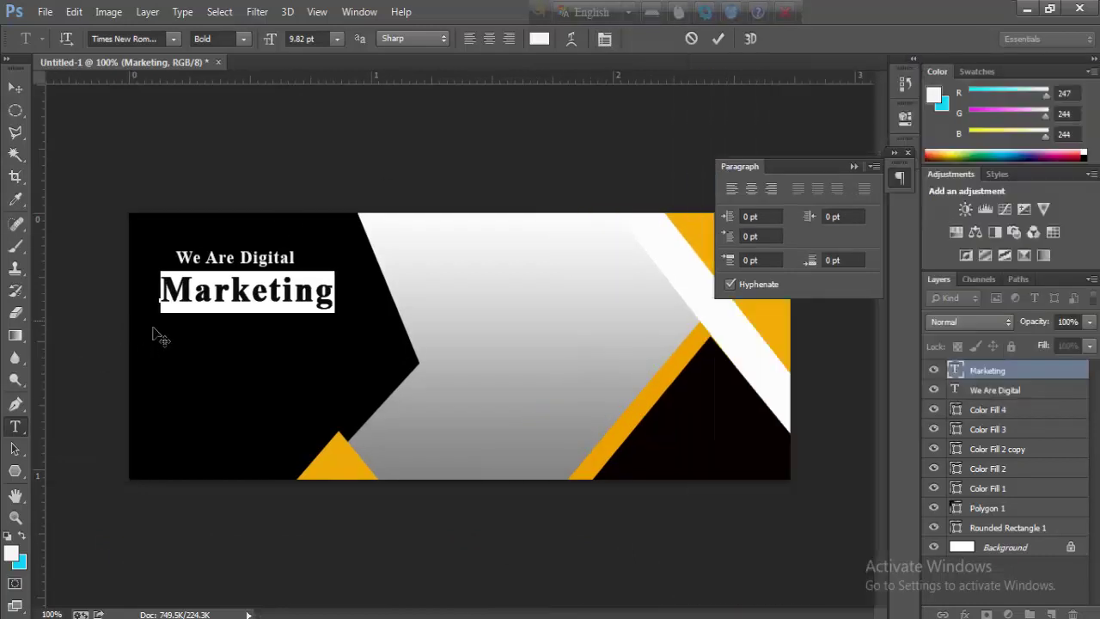
{"action": "left_click", "coordinate": [305, 282]}
{"action": "left_click_drag", "start_coordinate": [332, 294], "coordinate": [145, 310]}
{"action": "left_click", "coordinate": [10, 556]}
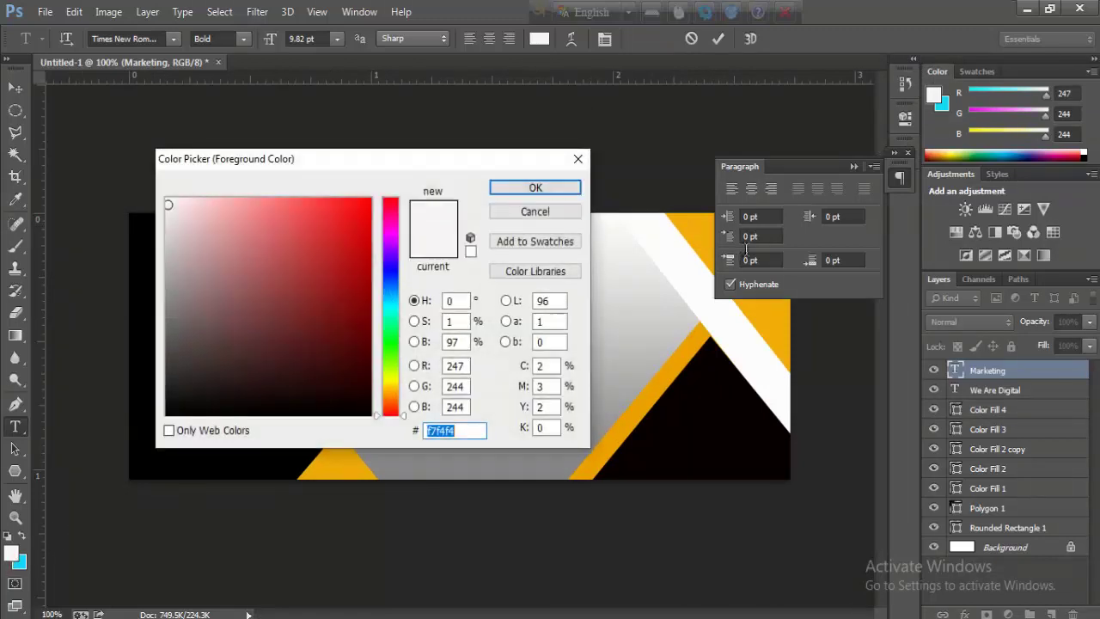
{"action": "left_click", "coordinate": [780, 306]}
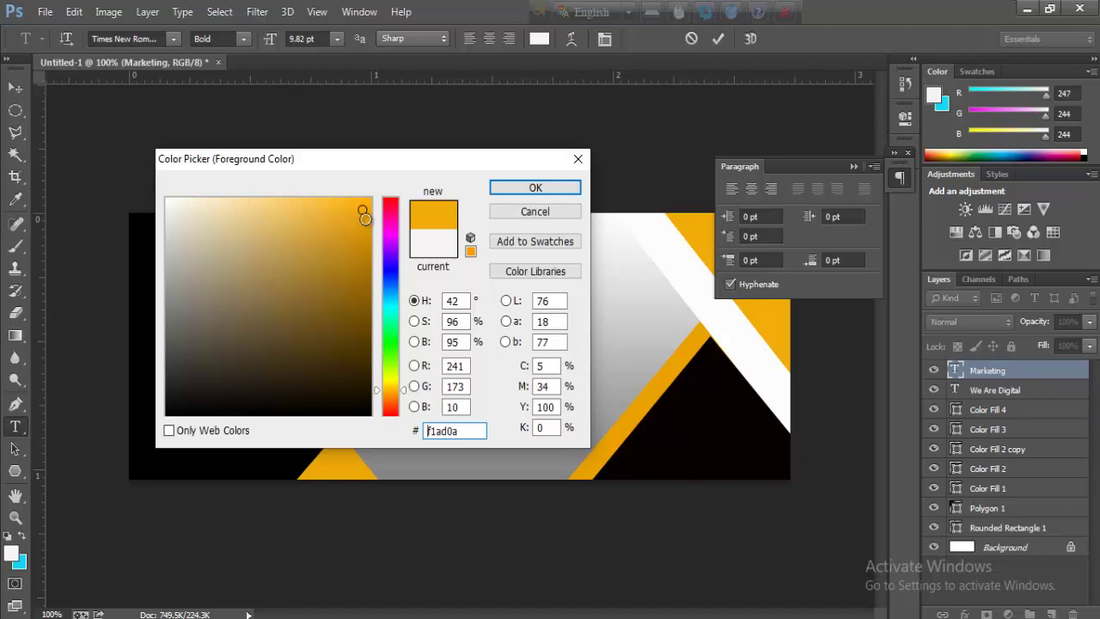
{"action": "double_click", "coordinate": [428, 431]}
{"action": "type", "text": "e6a406"}
{"action": "left_click", "coordinate": [523, 188]}
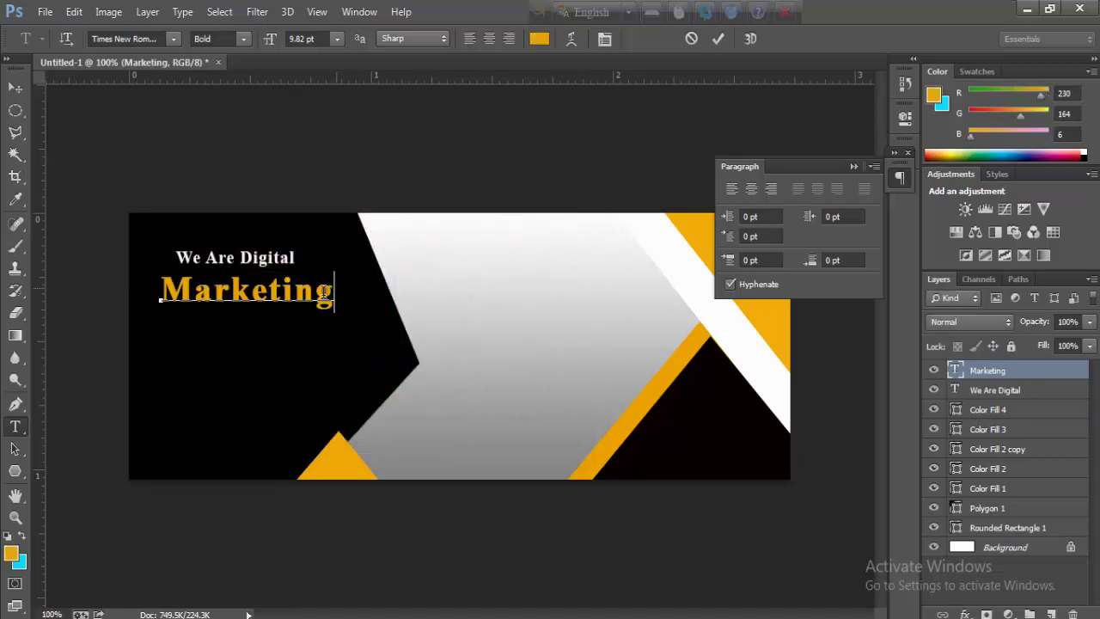
- Recolour 'Marketing' with a brighter orange sampled from the banner
{"action": "left_click", "coordinate": [853, 167]}
{"action": "mouse_move", "coordinate": [336, 290]}
{"action": "left_mouse_down"}
{"action": "mouse_move", "coordinate": [191, 301]}
{"action": "mouse_move", "coordinate": [118, 499]}
{"action": "left_mouse_up"}
{"action": "left_click", "coordinate": [11, 553]}
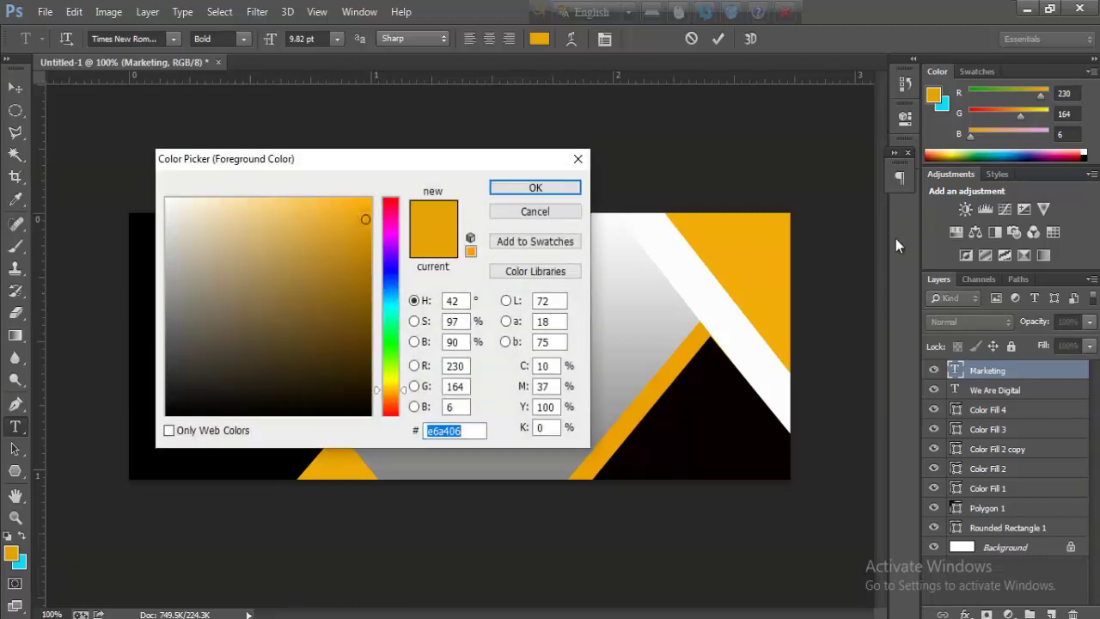
{"action": "left_click", "coordinate": [770, 239]}
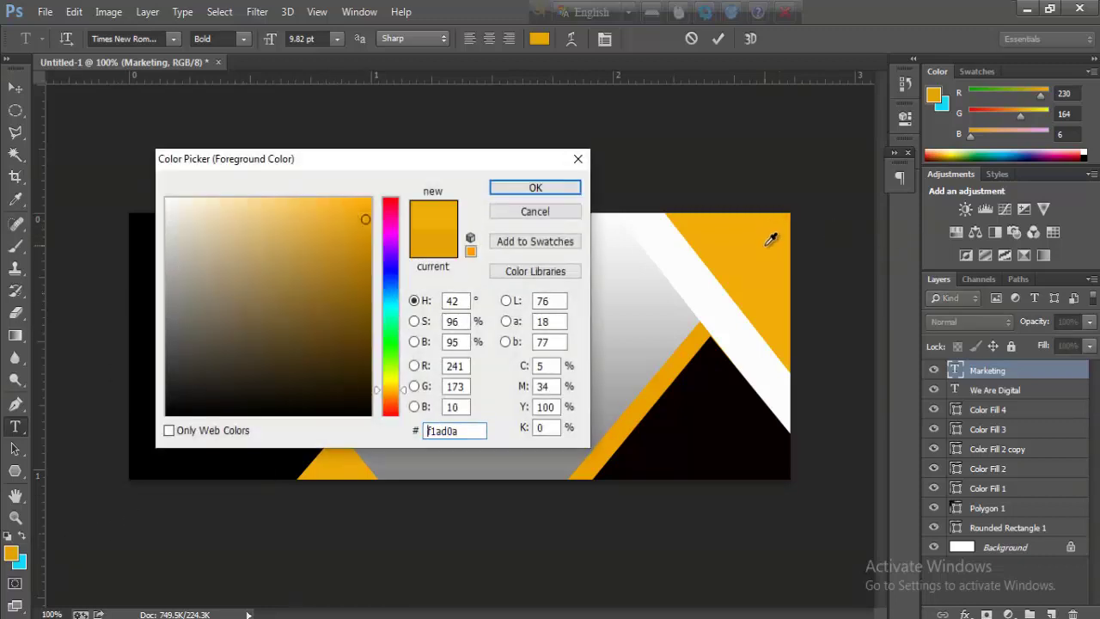
{"action": "left_click", "coordinate": [534, 188]}
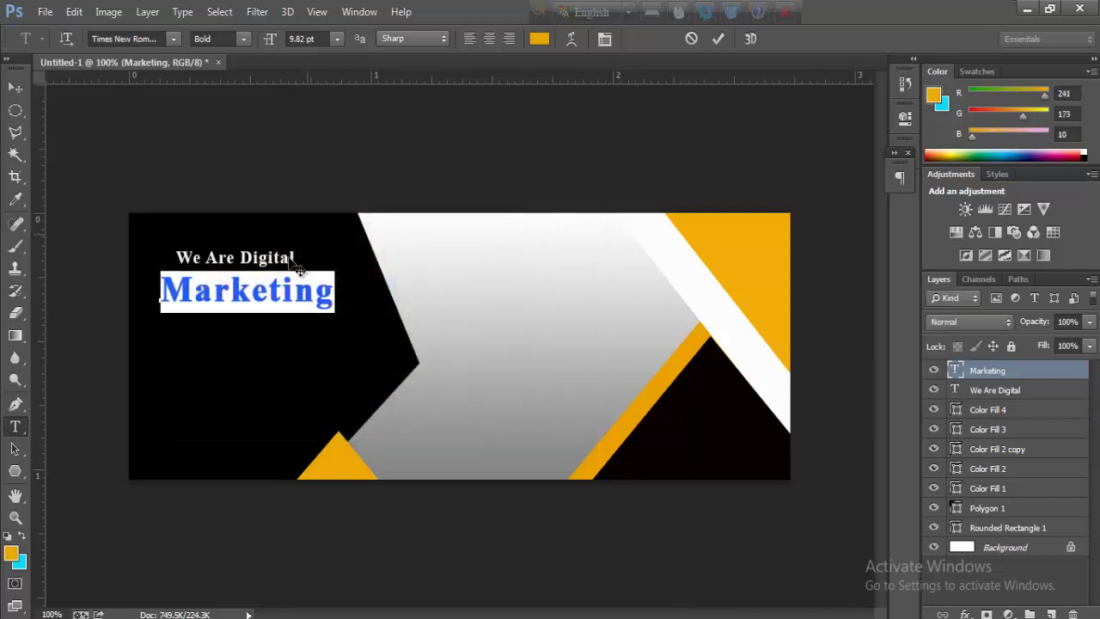
{"action": "left_click", "coordinate": [285, 284]}
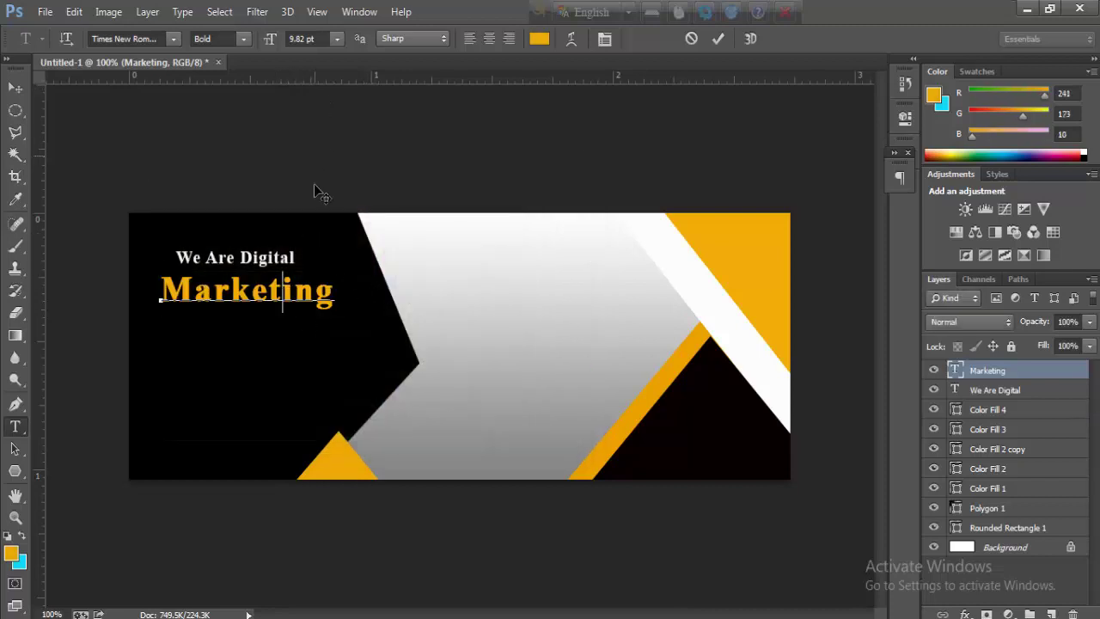
- Commit 'Marketing', duplicate its layer, and move the copy just below it
{"action": "left_click", "coordinate": [1011, 378]}
{"action": "right_click", "coordinate": [1017, 376]}
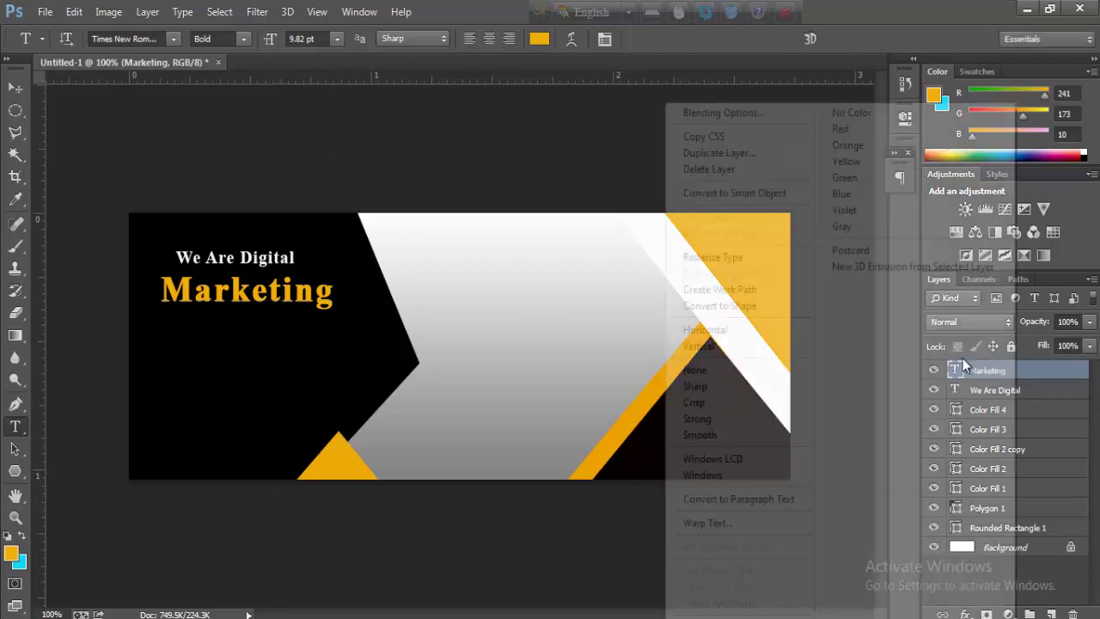
{"action": "left_click", "coordinate": [721, 155]}
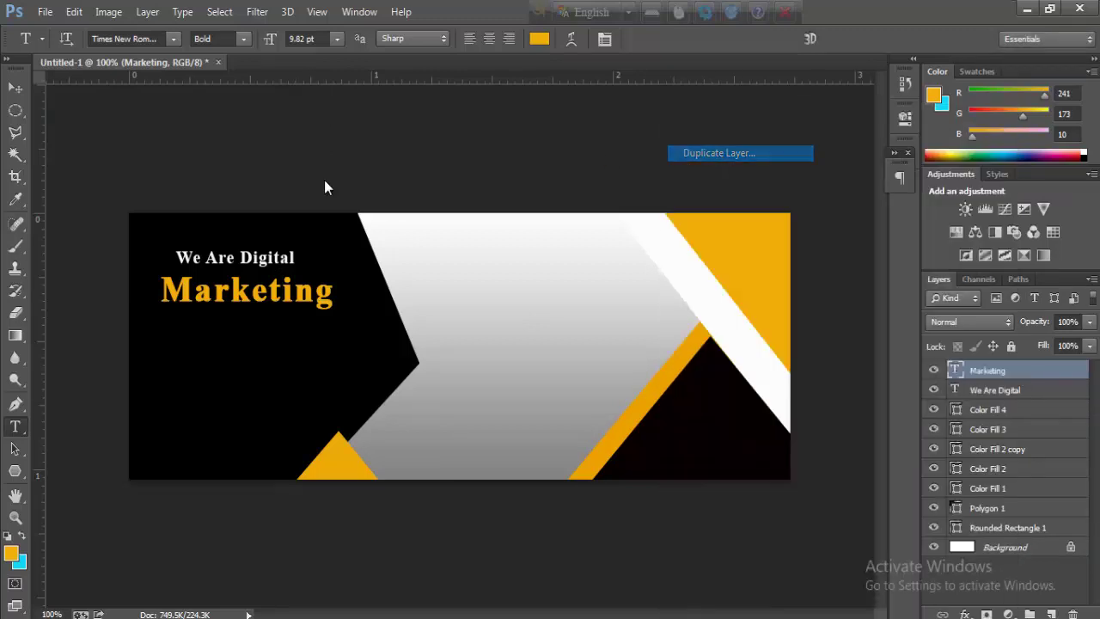
{"action": "left_click", "coordinate": [693, 193]}
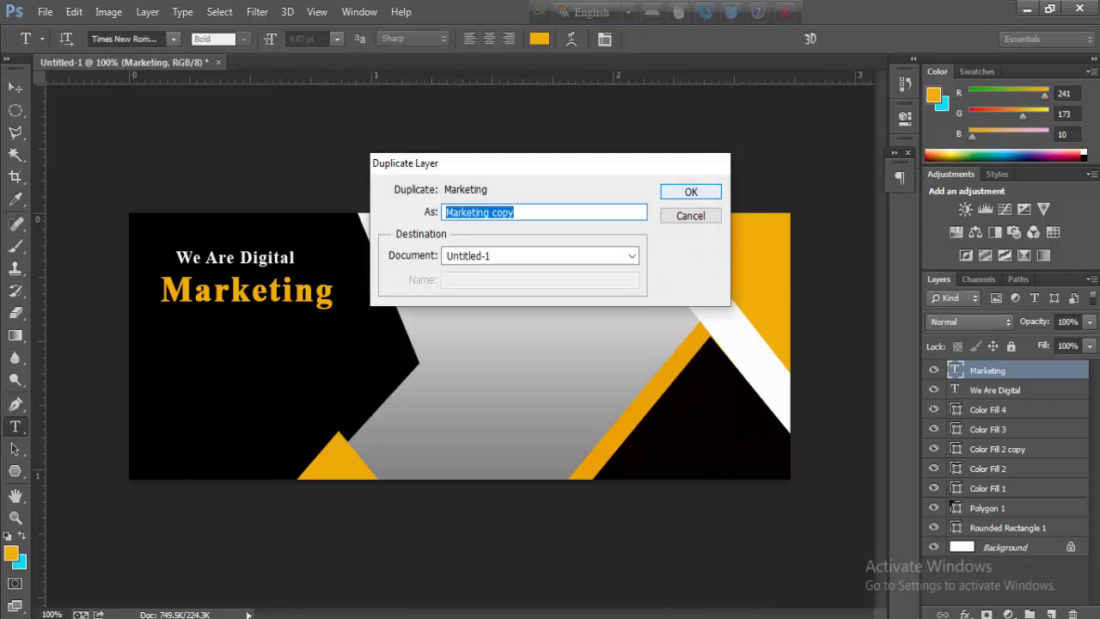
{"action": "key", "text": "v"}
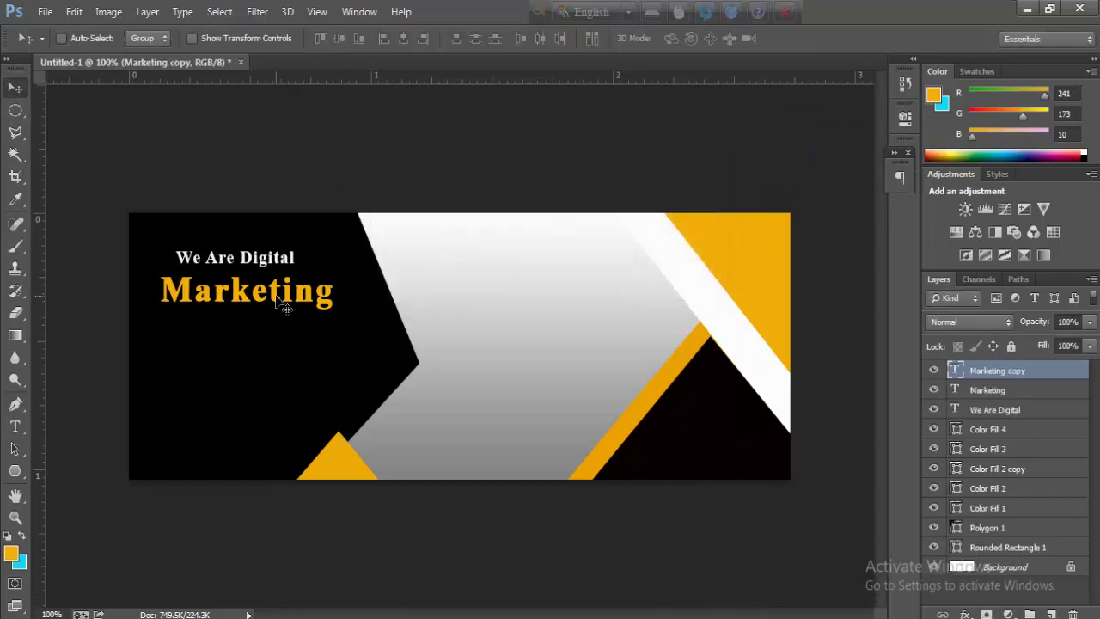
{"action": "left_click_drag", "start_coordinate": [276, 302], "coordinate": [273, 336]}
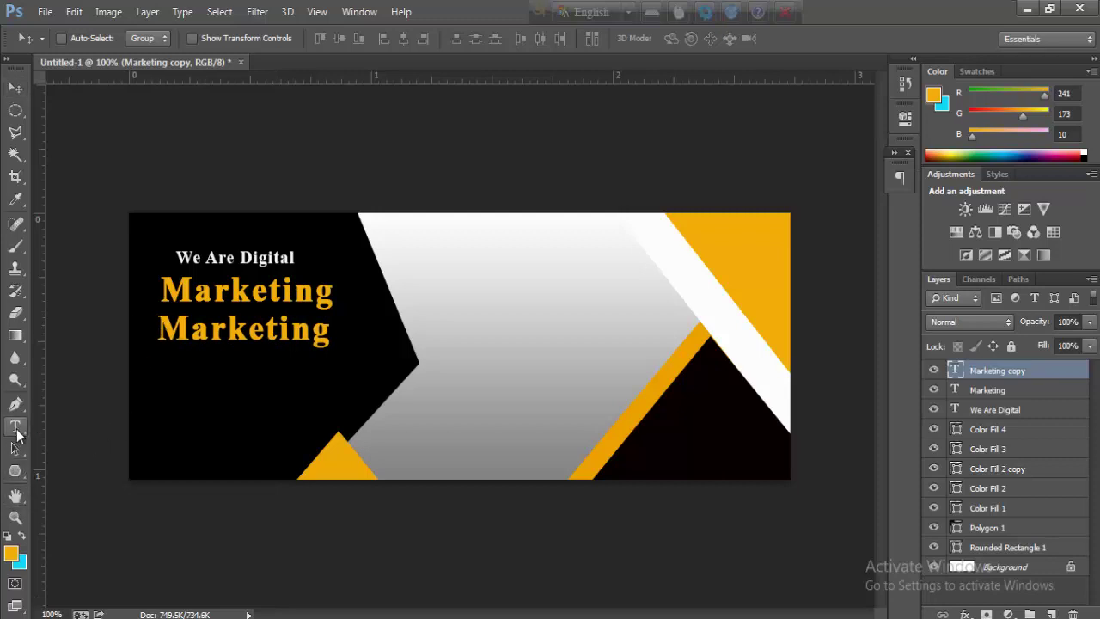
- Select the whole word in the copied Marketing line
{"action": "left_click", "coordinate": [15, 427]}
{"action": "left_click_drag", "start_coordinate": [156, 328], "coordinate": [280, 331]}
{"action": "left_click_drag", "start_coordinate": [500, 381], "coordinate": [545, 381]}
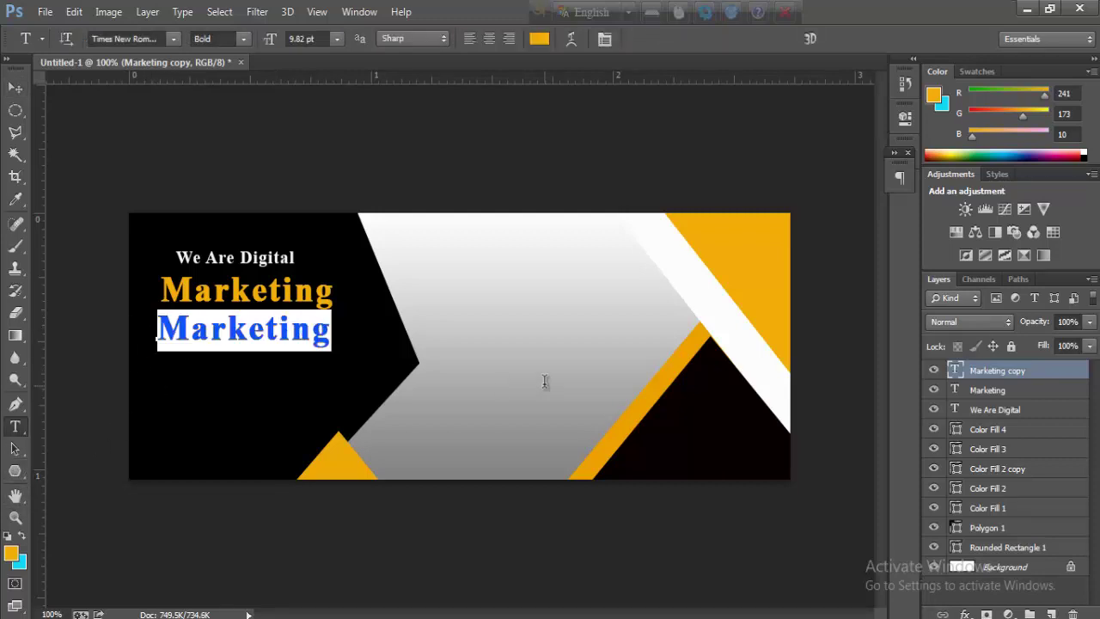
- Retype the copy as 'Expert', restore 100% opacity, and align it under 'Marketing'
{"action": "type", "text": "E"}
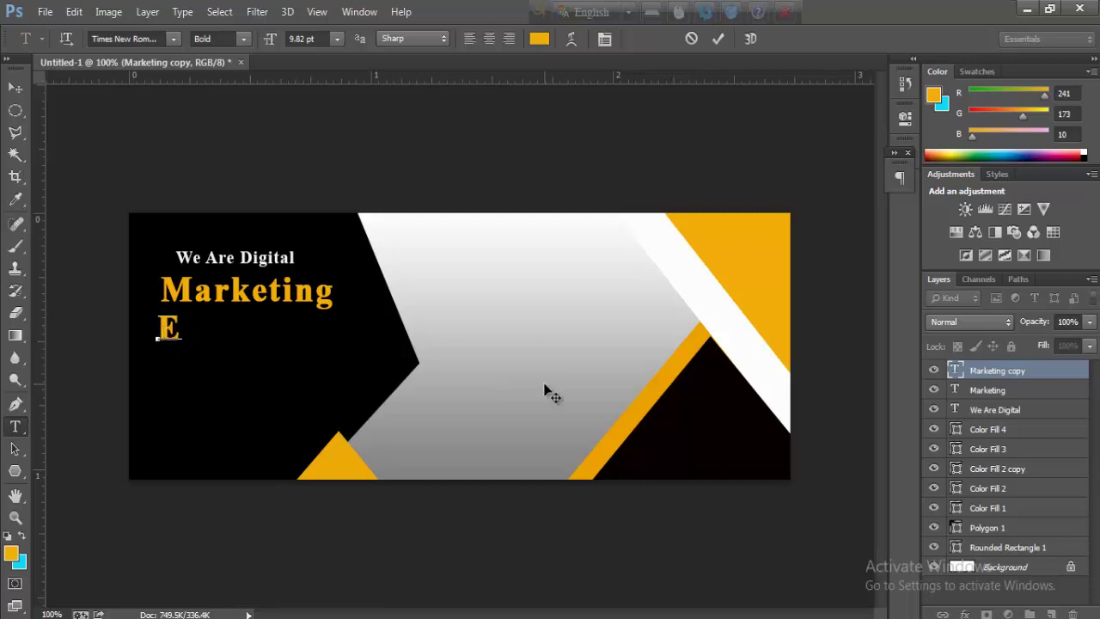
{"action": "type", "text": "xpe"}
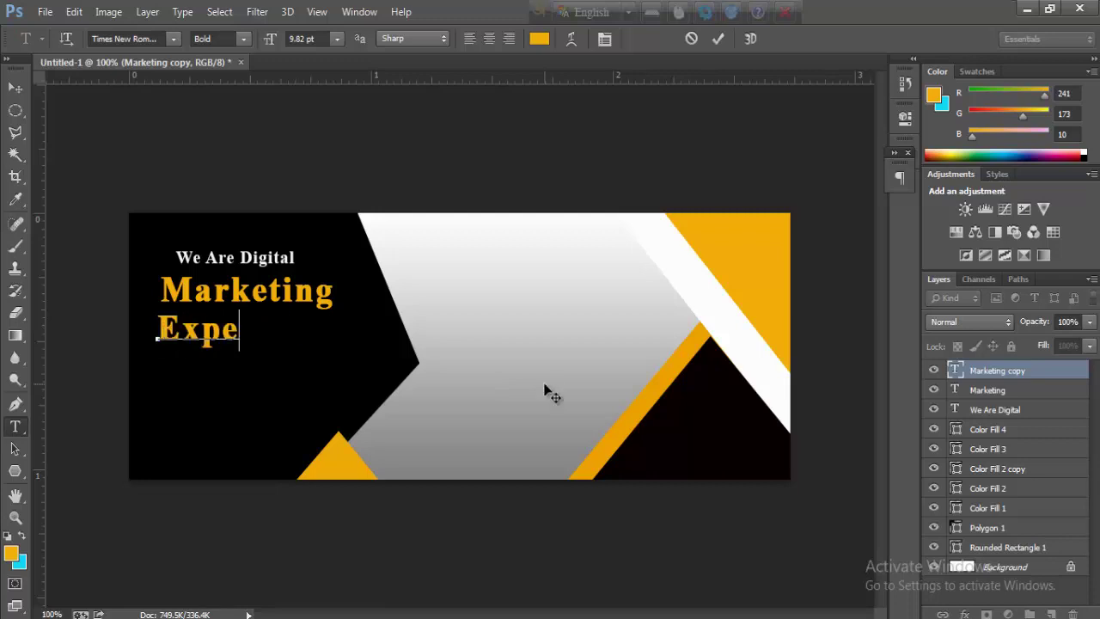
{"action": "type", "text": "rt"}
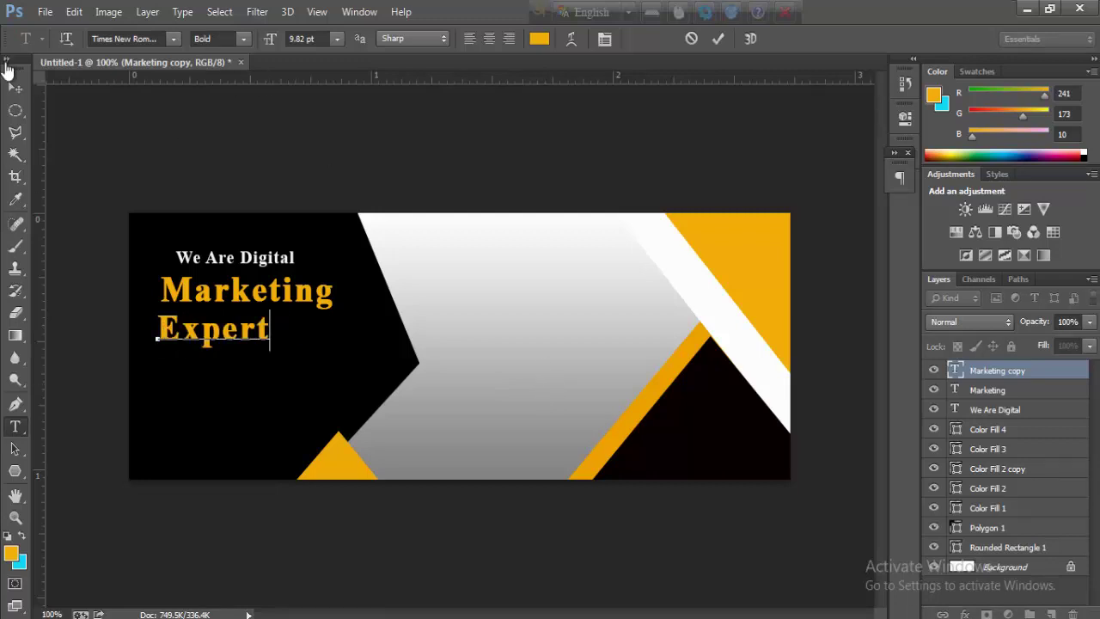
{"action": "left_click", "coordinate": [15, 86]}
{"action": "key", "text": "0"}
{"action": "key", "text": "0"}
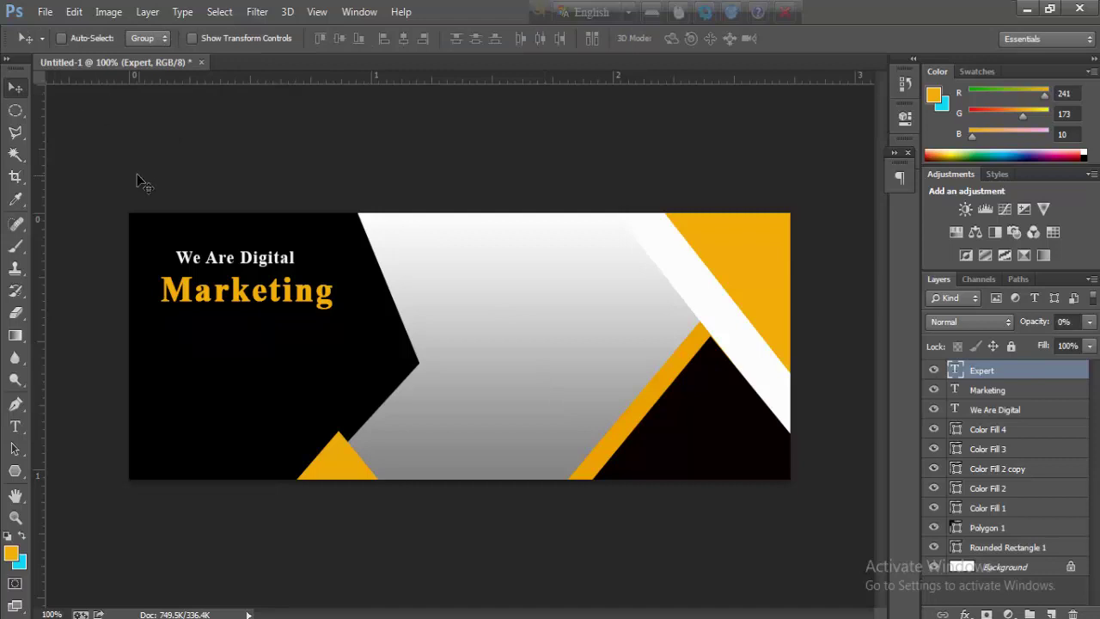
{"action": "key", "text": "0"}
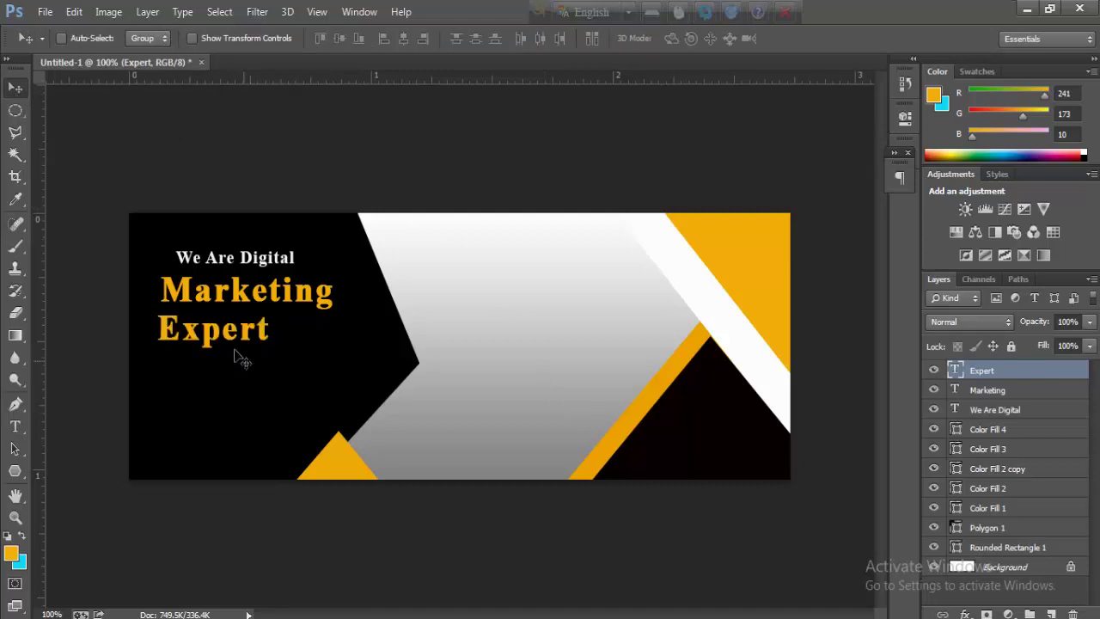
{"action": "left_click_drag", "start_coordinate": [236, 340], "coordinate": [228, 338]}
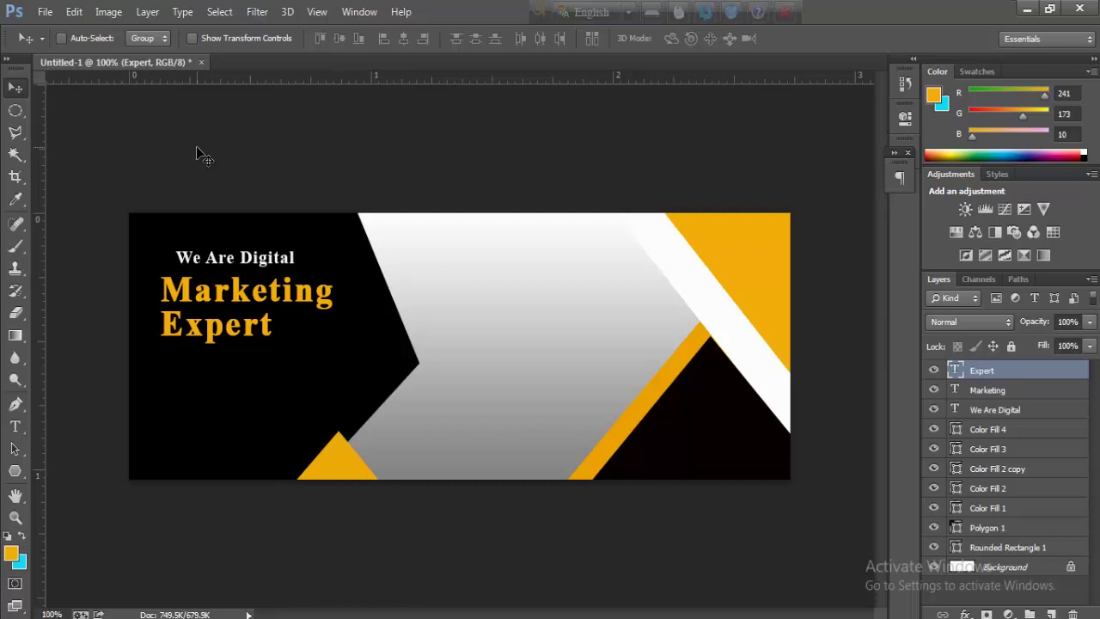
{"action": "key", "text": "Up"}
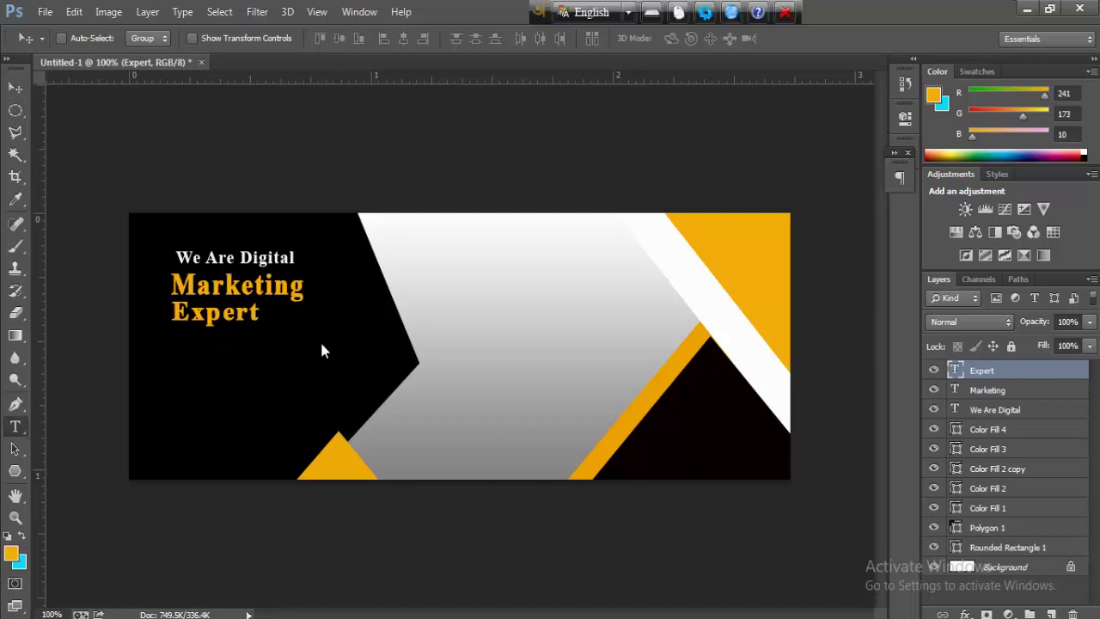
- Start a 14 pt text layer below 'Expert' and paste the lorem ipsum paragraph
{"action": "left_click", "coordinate": [224, 360]}
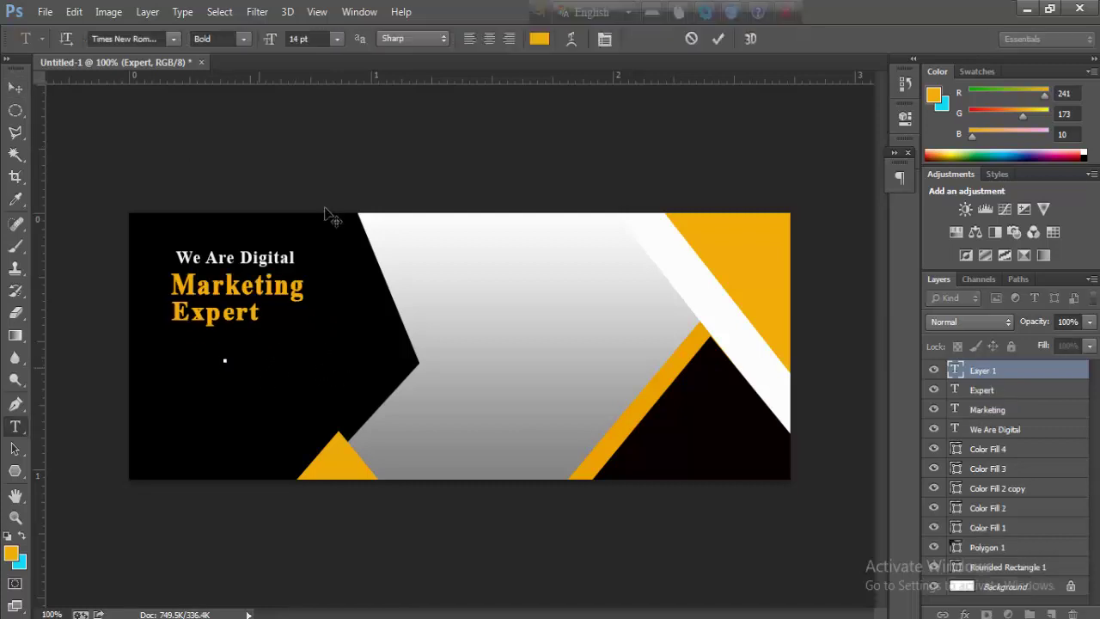
{"action": "left_click", "coordinate": [338, 39]}
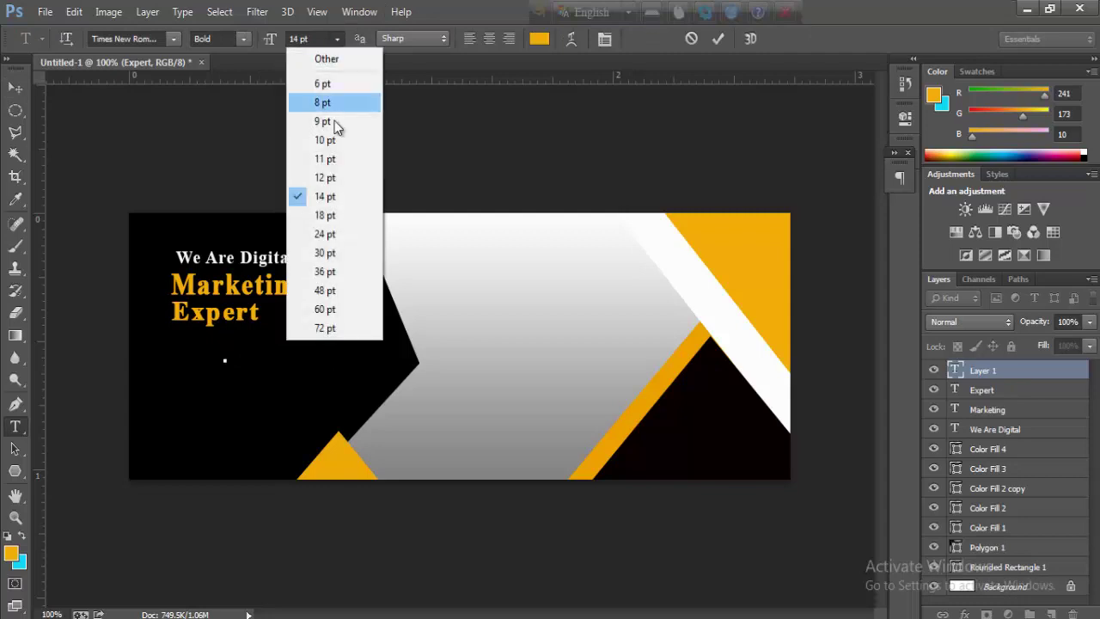
{"action": "left_click", "coordinate": [335, 197]}
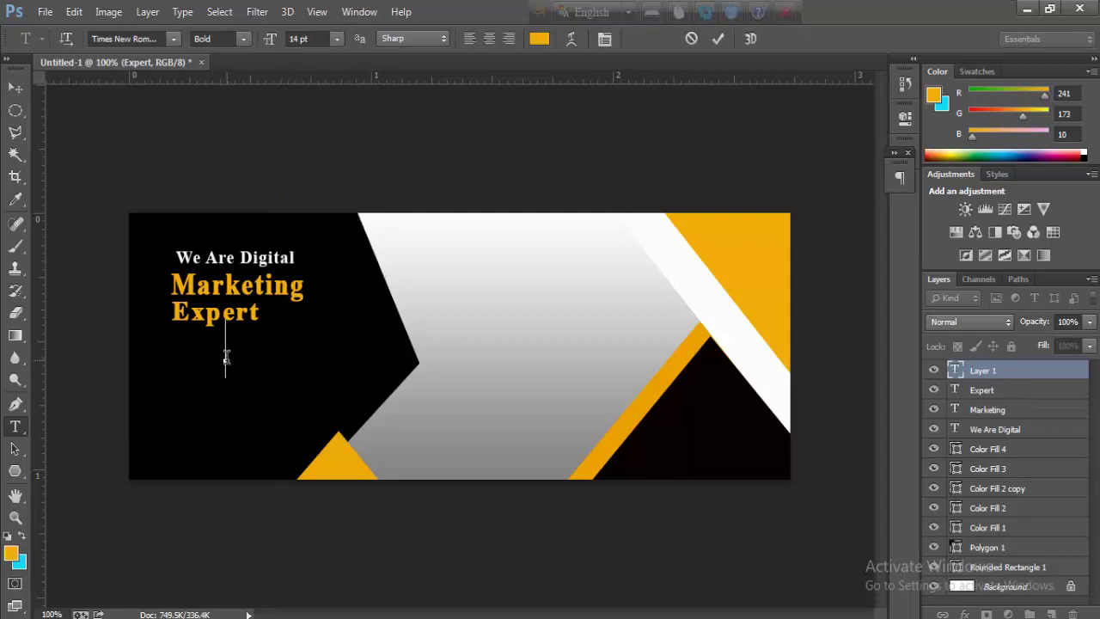
{"action": "key", "text": "ctrl+v"}
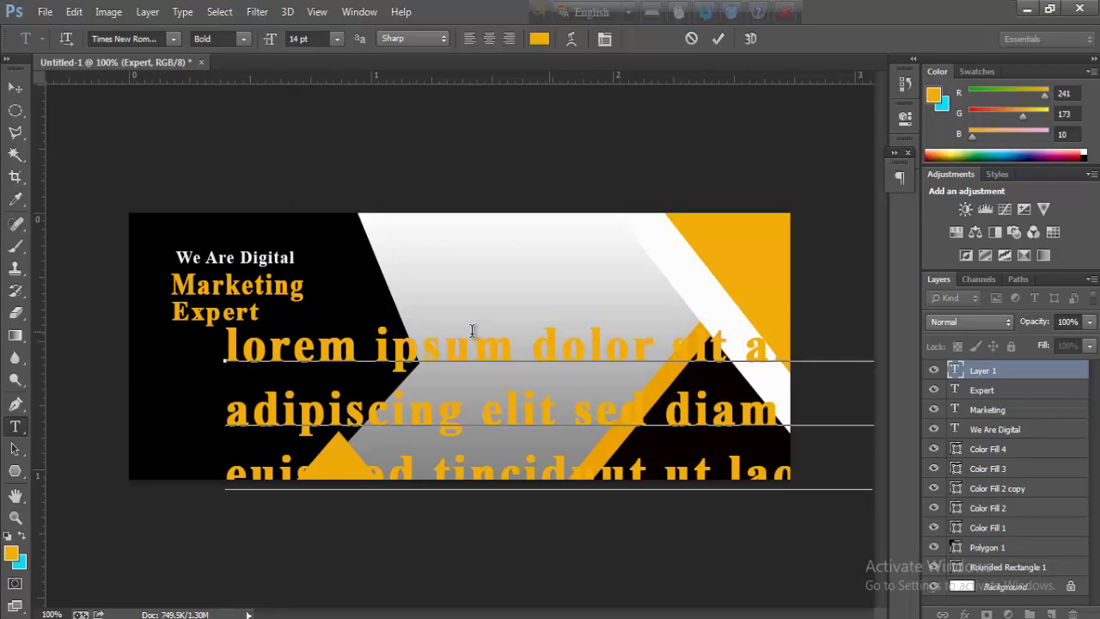
{"action": "left_click", "coordinate": [109, 13]}
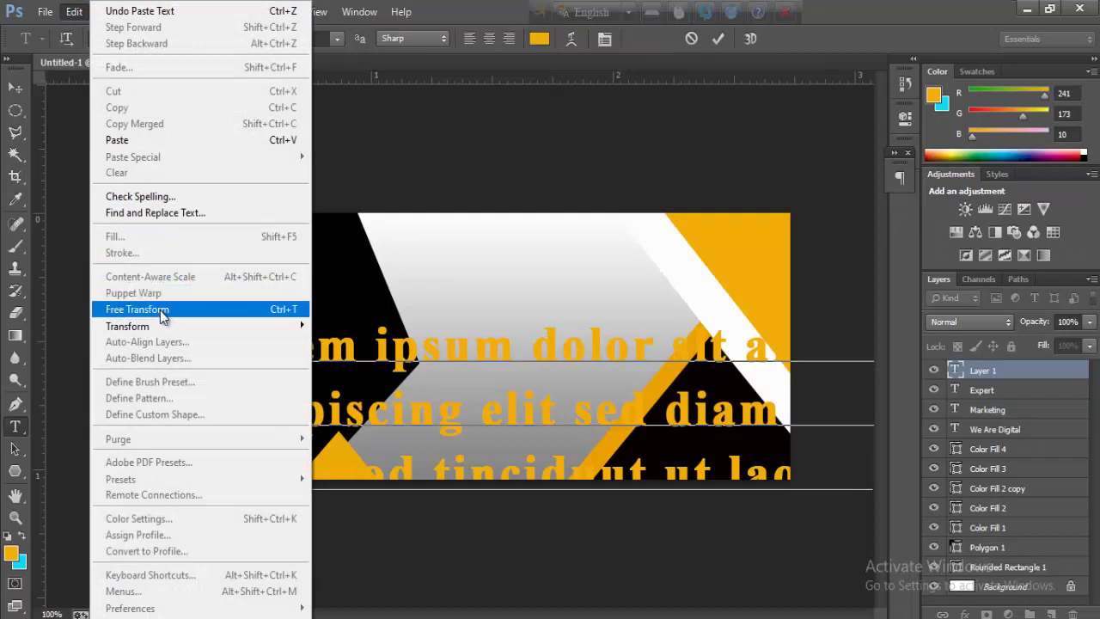
- Scale the lorem ipsum paragraph to a small three-line block aligned beneath 'Expert'
{"action": "left_click", "coordinate": [161, 317]}
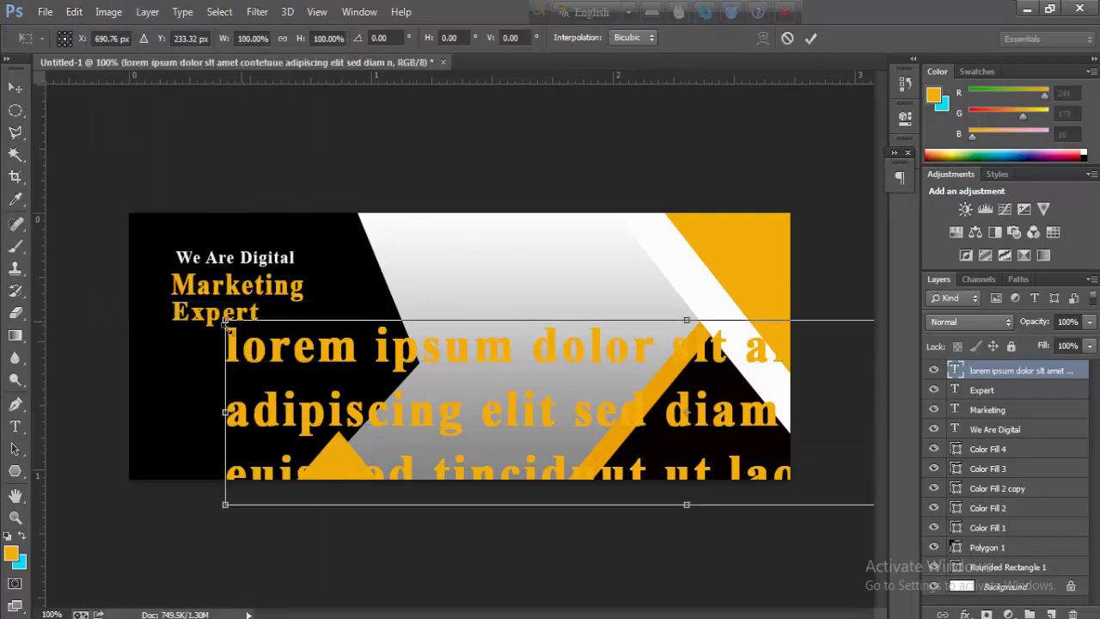
{"action": "left_click_drag", "start_coordinate": [225, 320], "coordinate": [563, 388]}
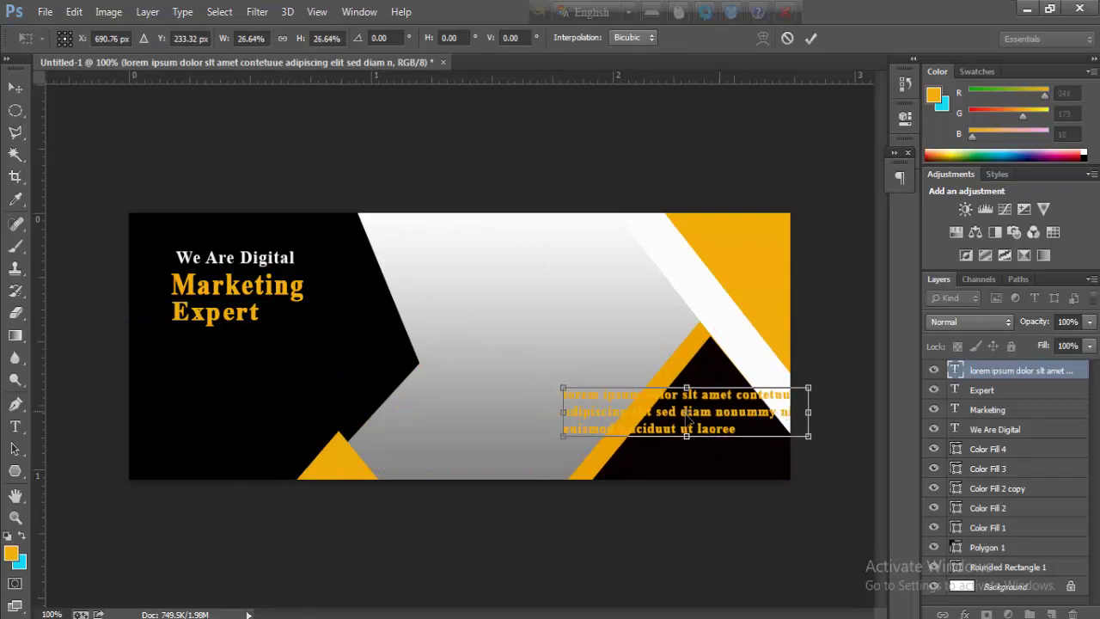
{"action": "mouse_move", "coordinate": [724, 412]}
{"action": "left_mouse_down"}
{"action": "mouse_move", "coordinate": [255, 371]}
{"action": "mouse_move", "coordinate": [265, 371]}
{"action": "left_mouse_up"}
{"action": "left_click_drag", "start_coordinate": [116, 355], "coordinate": [166, 364]}
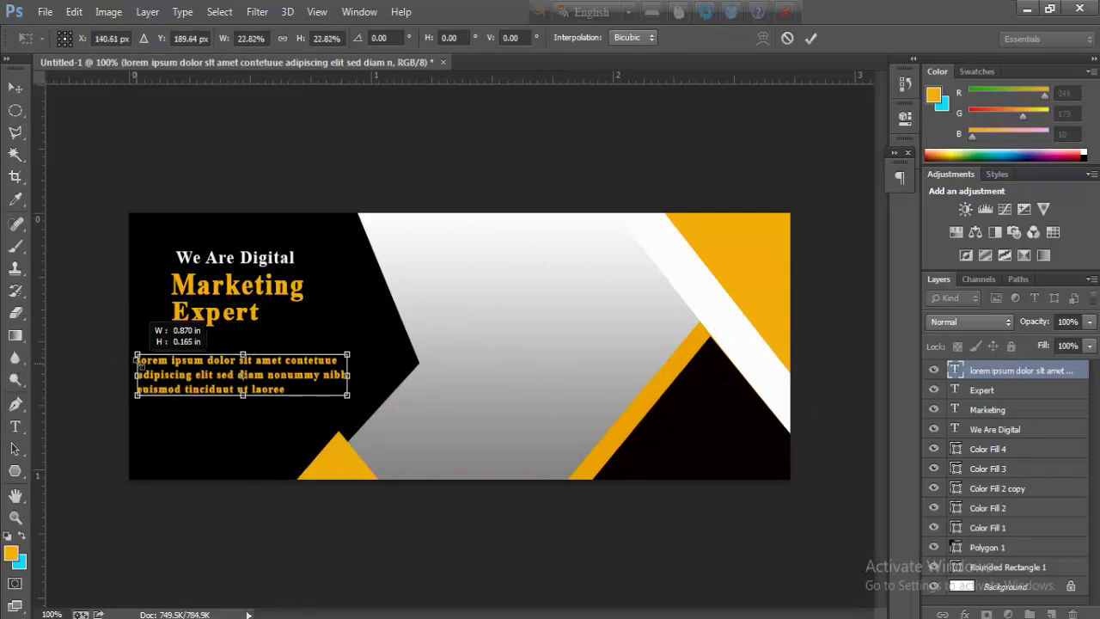
{"action": "left_click_drag", "start_coordinate": [288, 378], "coordinate": [296, 361]}
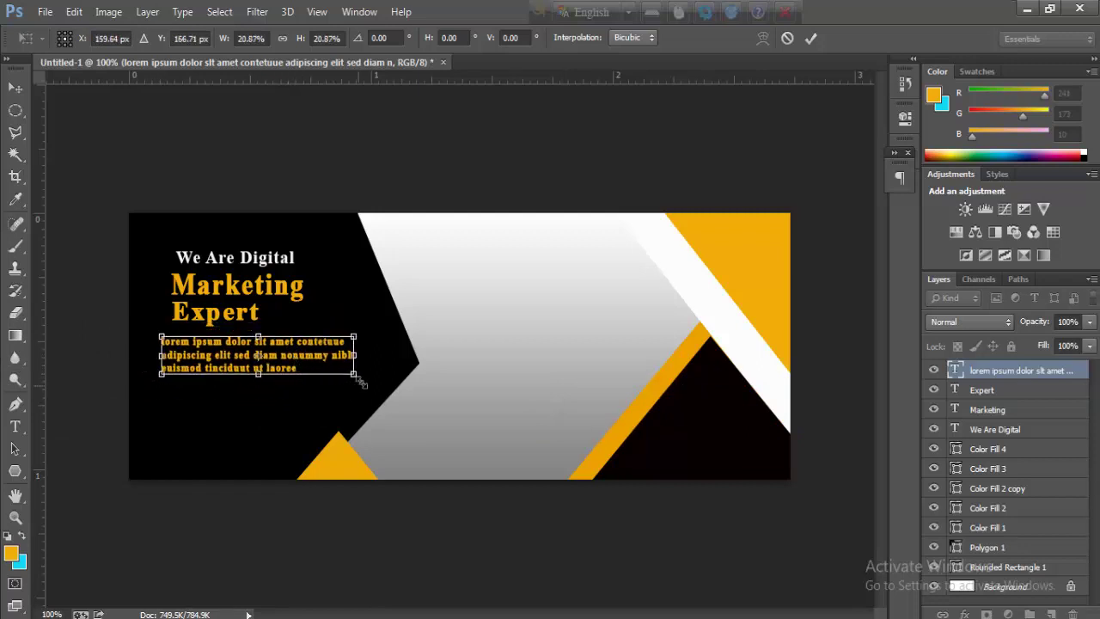
{"action": "left_click_drag", "start_coordinate": [352, 375], "coordinate": [362, 376]}
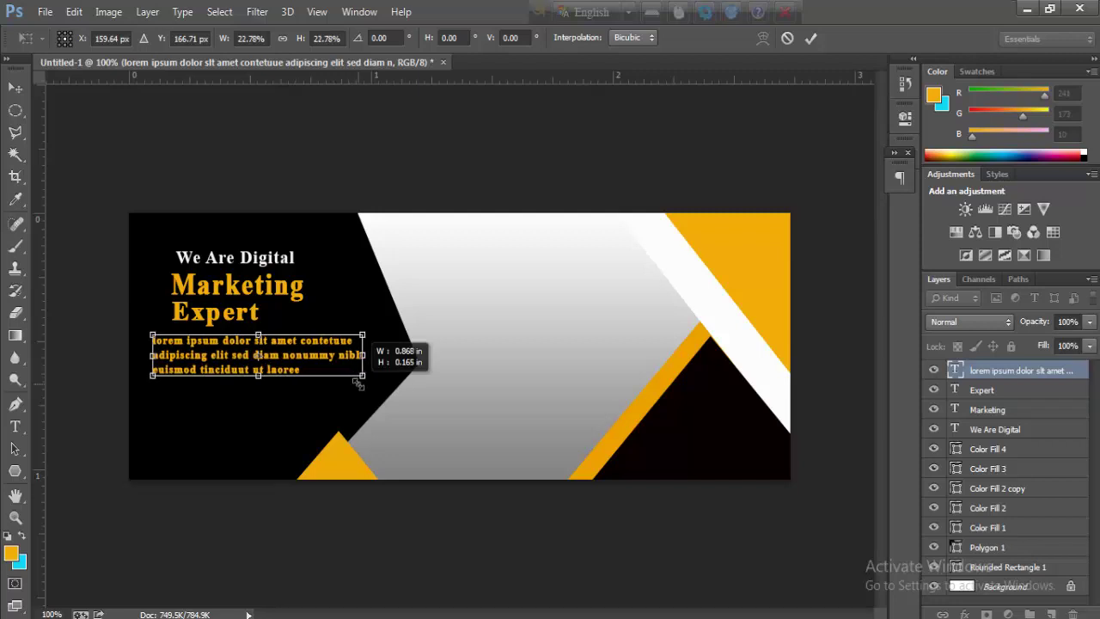
{"action": "key", "text": "Up"}
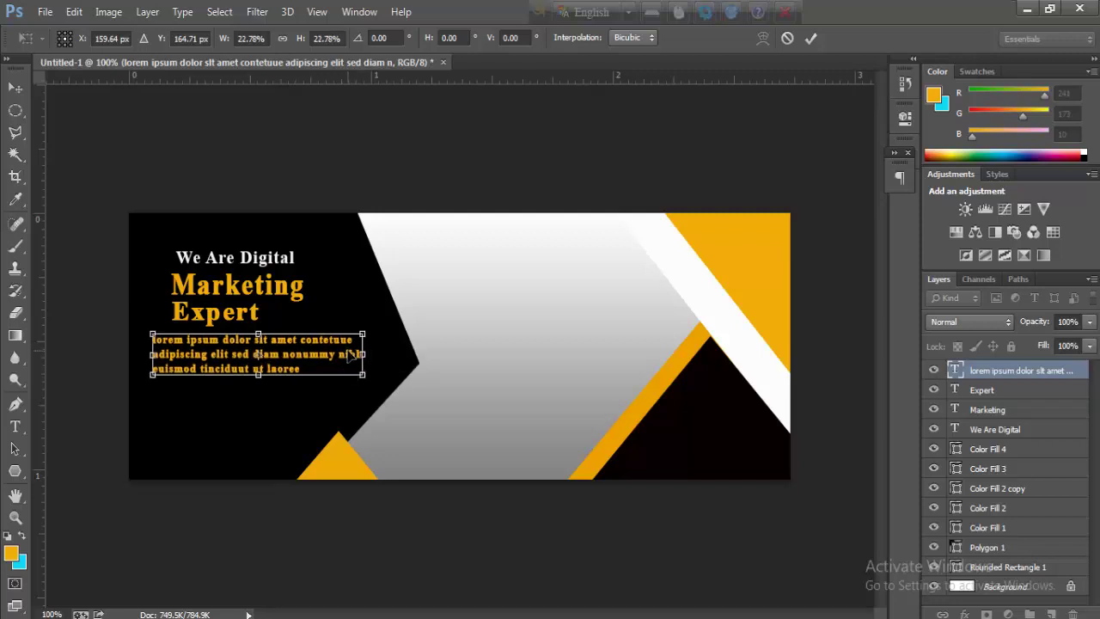
{"action": "key", "text": "Right"}
{"action": "key", "text": "Right"}
{"action": "key", "text": "Right"}
{"action": "key", "text": "Right"}
{"action": "key", "text": "Right"}
{"action": "key", "text": "Right"}
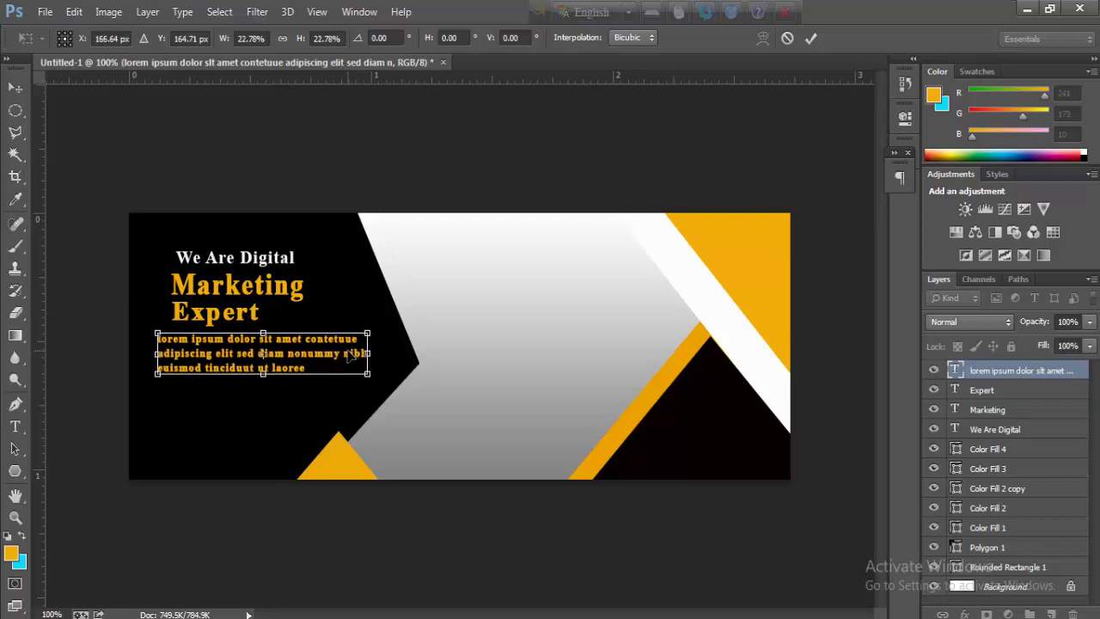
{"action": "key", "text": "Right"}
{"action": "key", "text": "Right"}
{"action": "key", "text": "Right"}
{"action": "key", "text": "Right"}
{"action": "key", "text": "Right"}
{"action": "key", "text": "Right"}
{"action": "key", "text": "Right"}
{"action": "key", "text": "Right"}
{"action": "key", "text": "Right"}
{"action": "key", "text": "Right"}
{"action": "key", "text": "Right"}
{"action": "key", "text": "Right"}
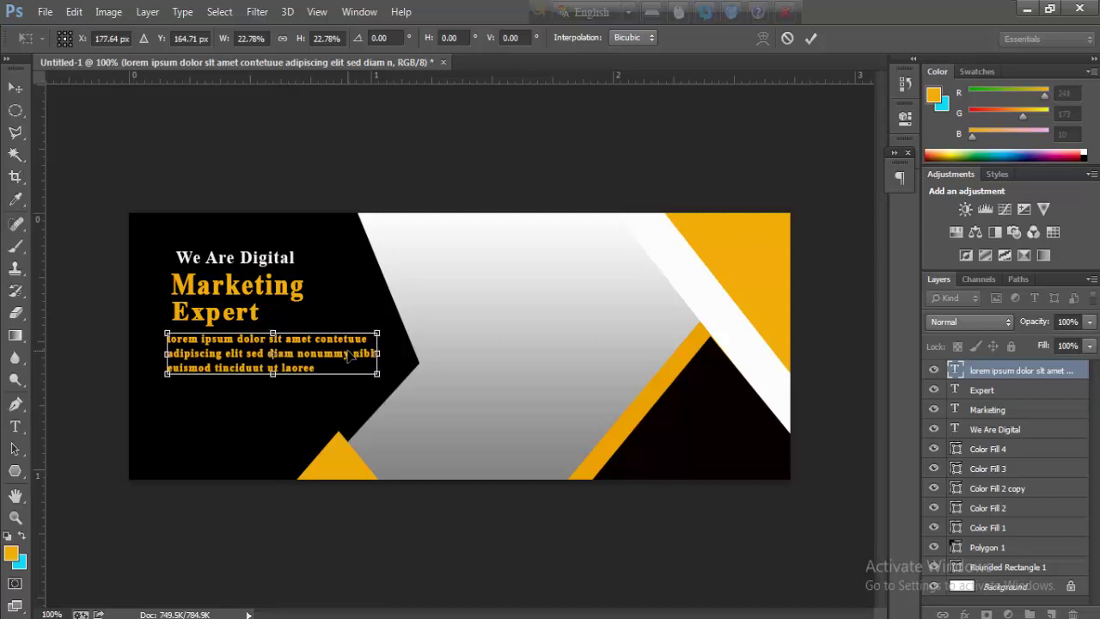
{"action": "key", "text": "Return"}
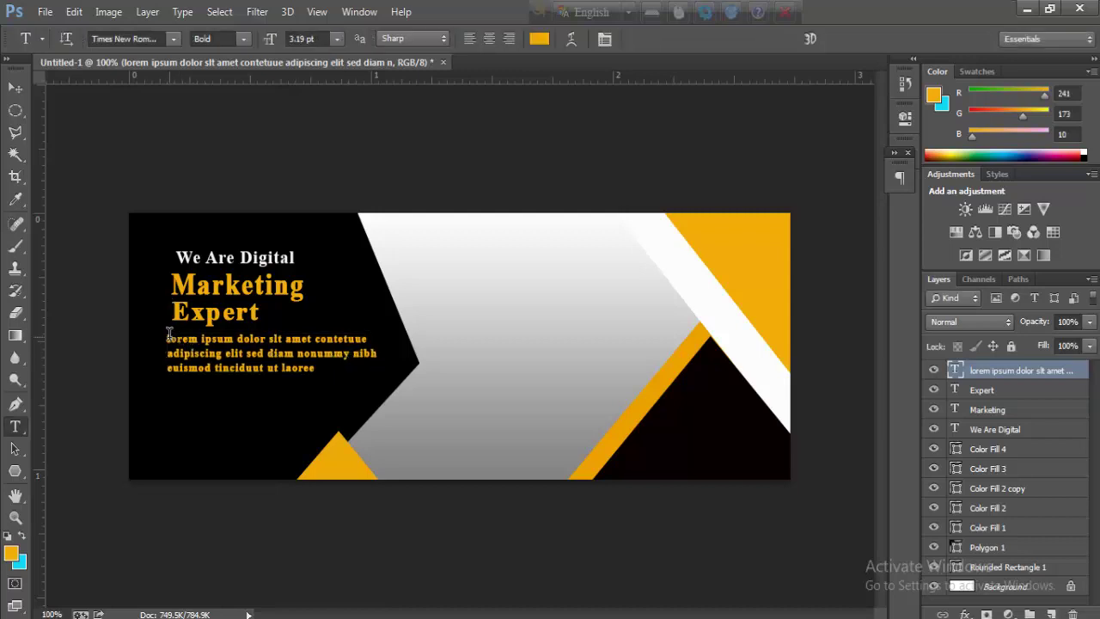
- Color all three lines of the paragraph text near-white #f5f5f4
{"action": "left_click_drag", "start_coordinate": [167, 336], "coordinate": [329, 404]}
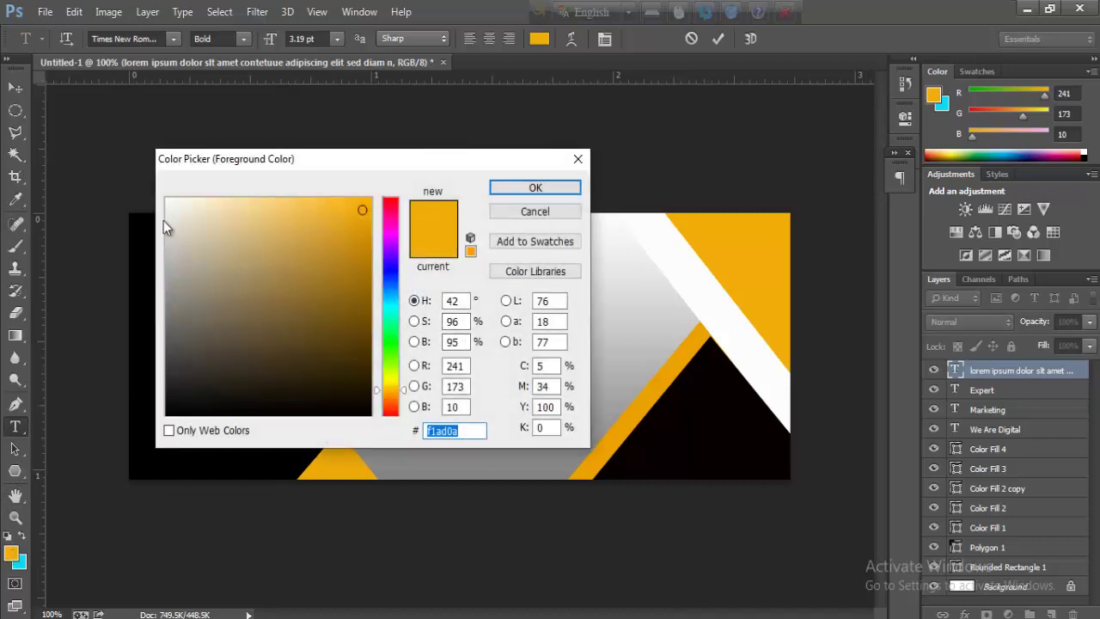
{"action": "left_click", "coordinate": [168, 200]}
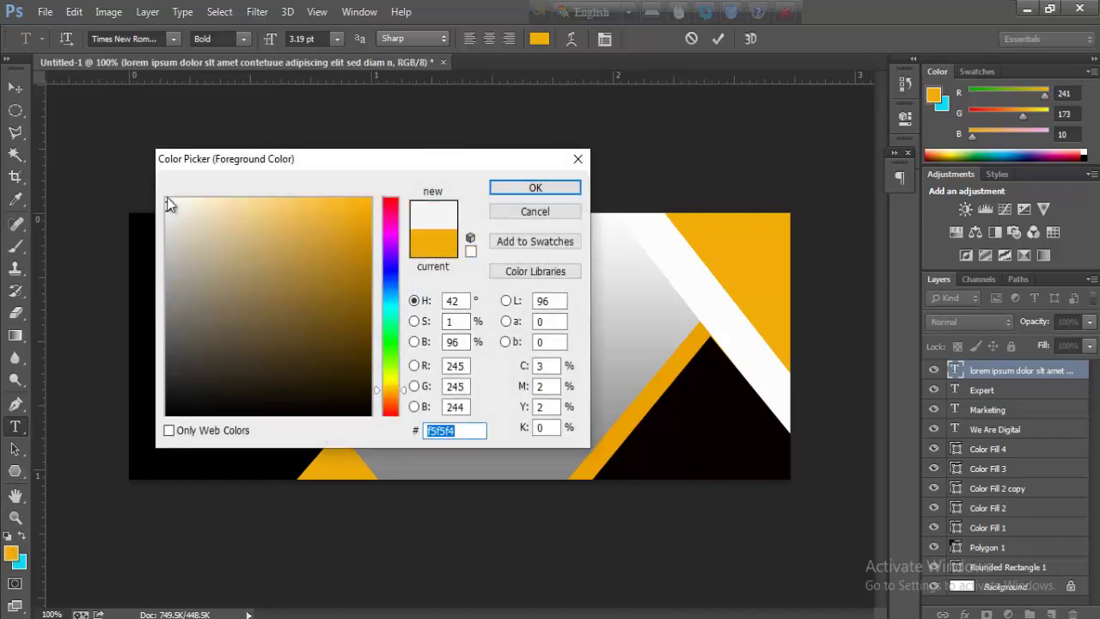
{"action": "left_click", "coordinate": [554, 187]}
{"action": "left_click", "coordinate": [281, 336]}
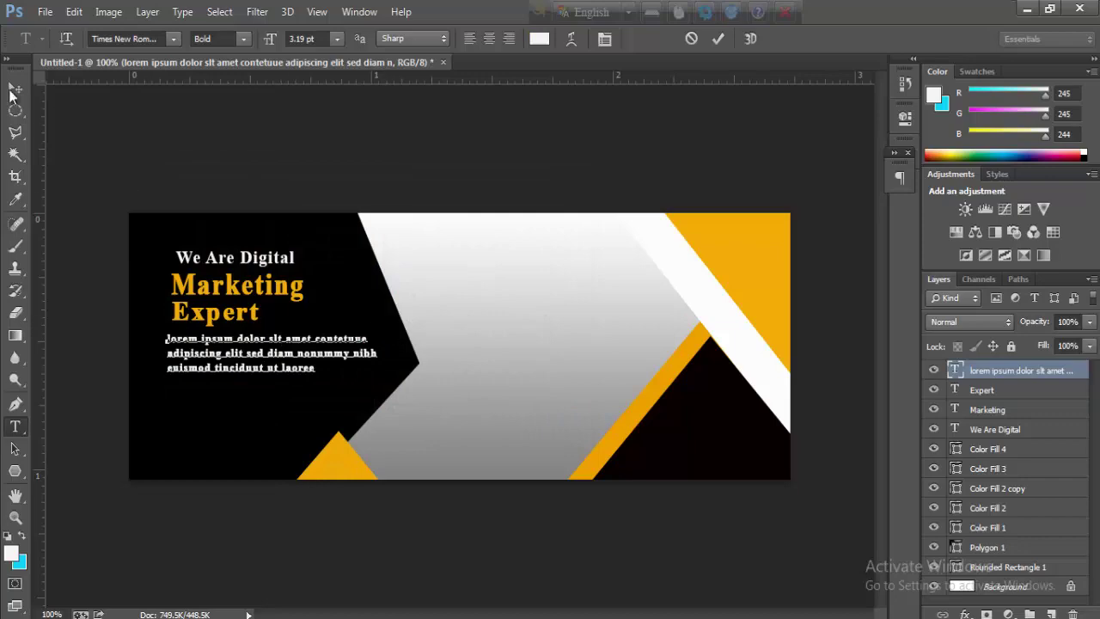
{"action": "left_click", "coordinate": [13, 90]}
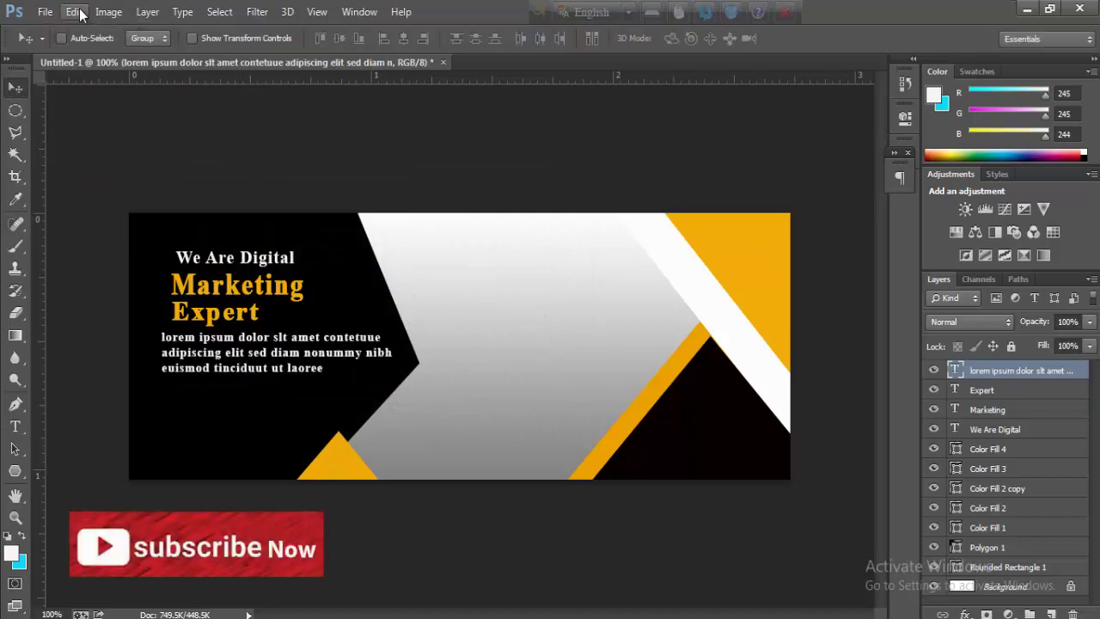
- Scale the white paragraph down to 88% and settle it just beneath the headline
{"action": "left_click", "coordinate": [76, 12]}
{"action": "left_click", "coordinate": [183, 311]}
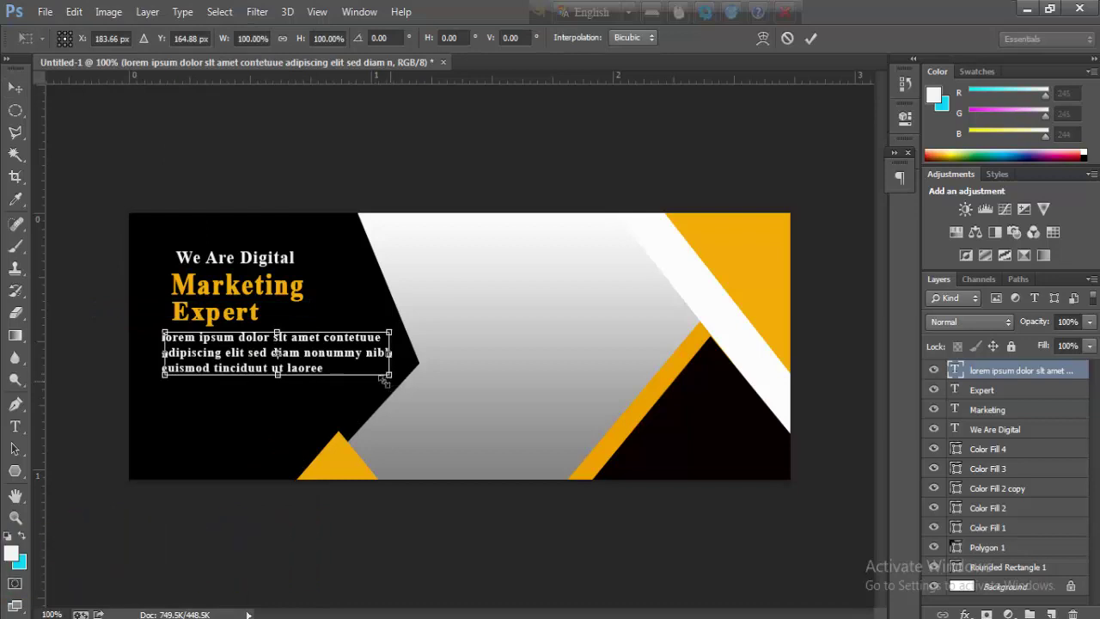
{"action": "left_click_drag", "start_coordinate": [391, 383], "coordinate": [373, 372]}
{"action": "left_click_drag", "start_coordinate": [291, 353], "coordinate": [301, 353]}
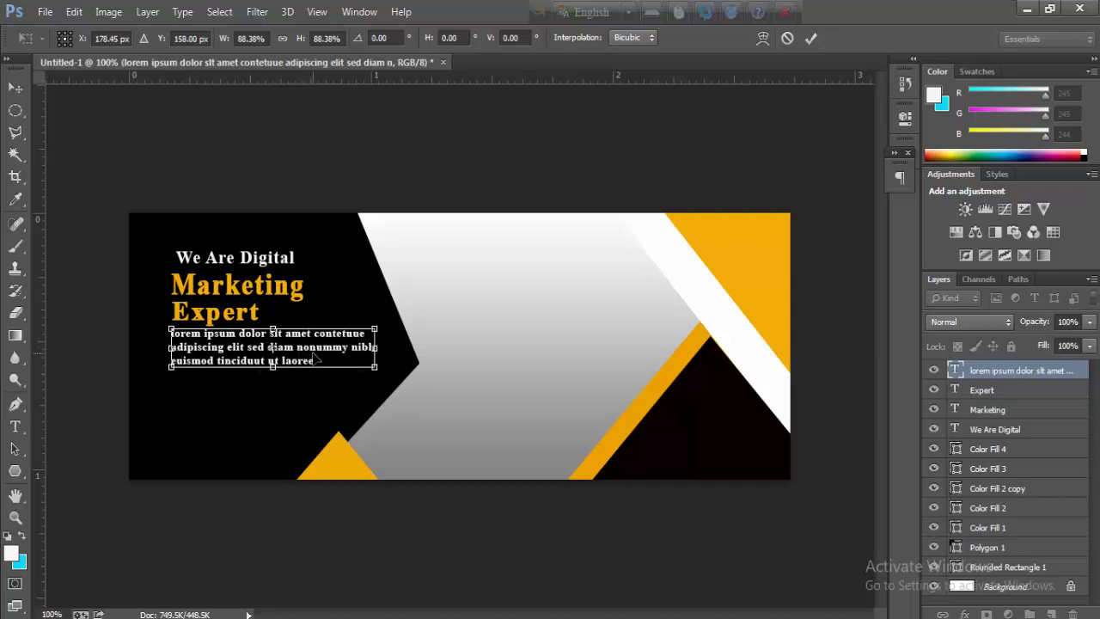
{"action": "key", "text": "Return"}
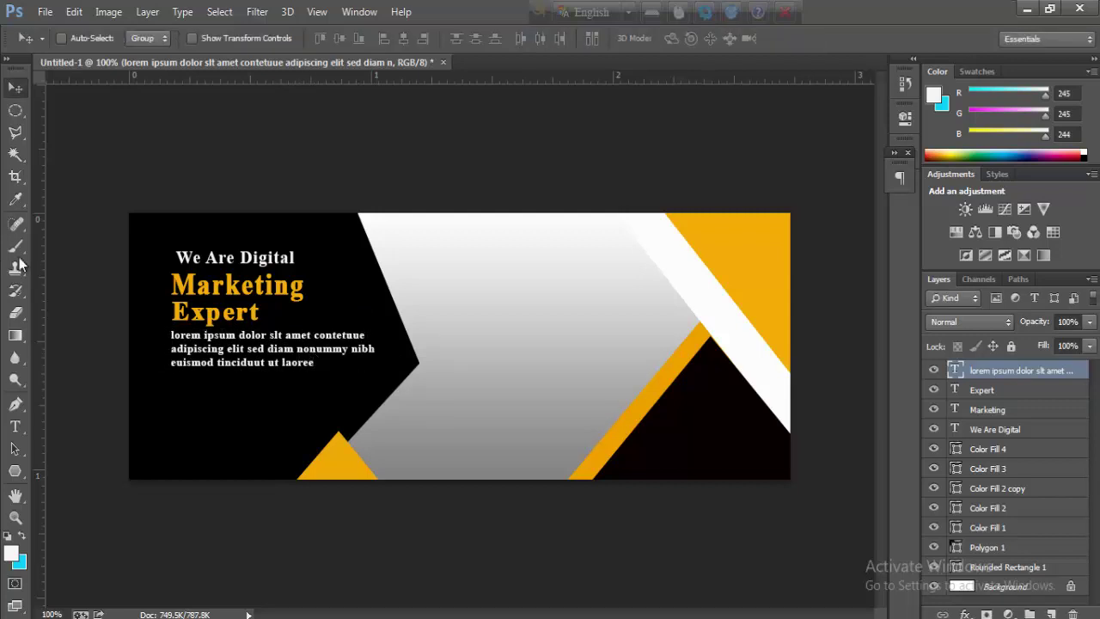
- Draw a 137x27 px rounded-rectangle button under the paragraph and fill it orange
{"action": "left_click", "coordinate": [12, 472]}
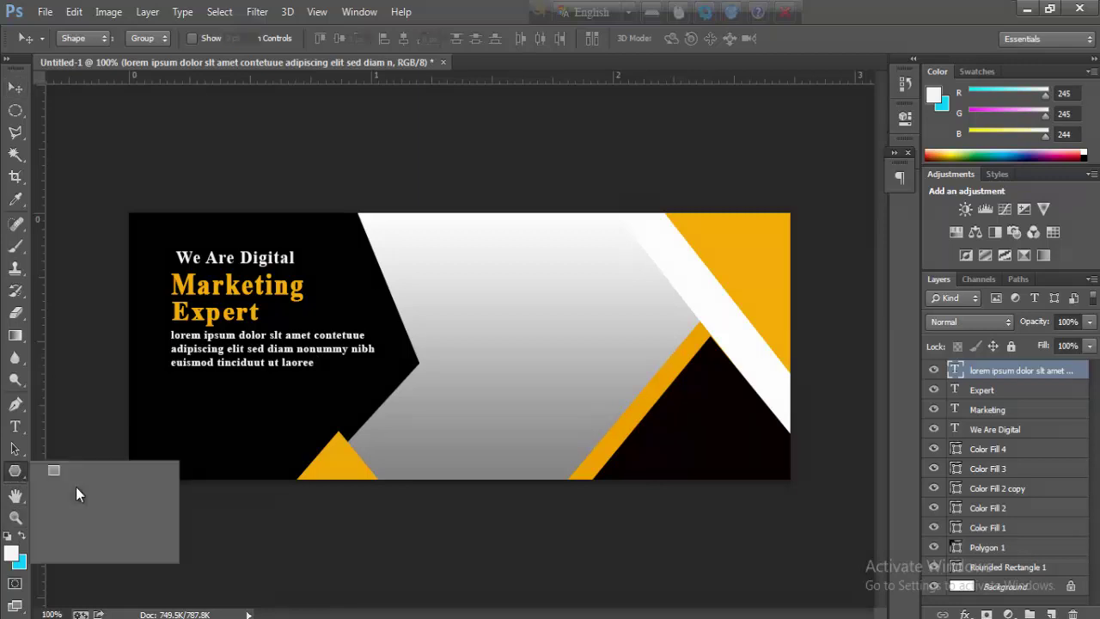
{"action": "left_click", "coordinate": [77, 484]}
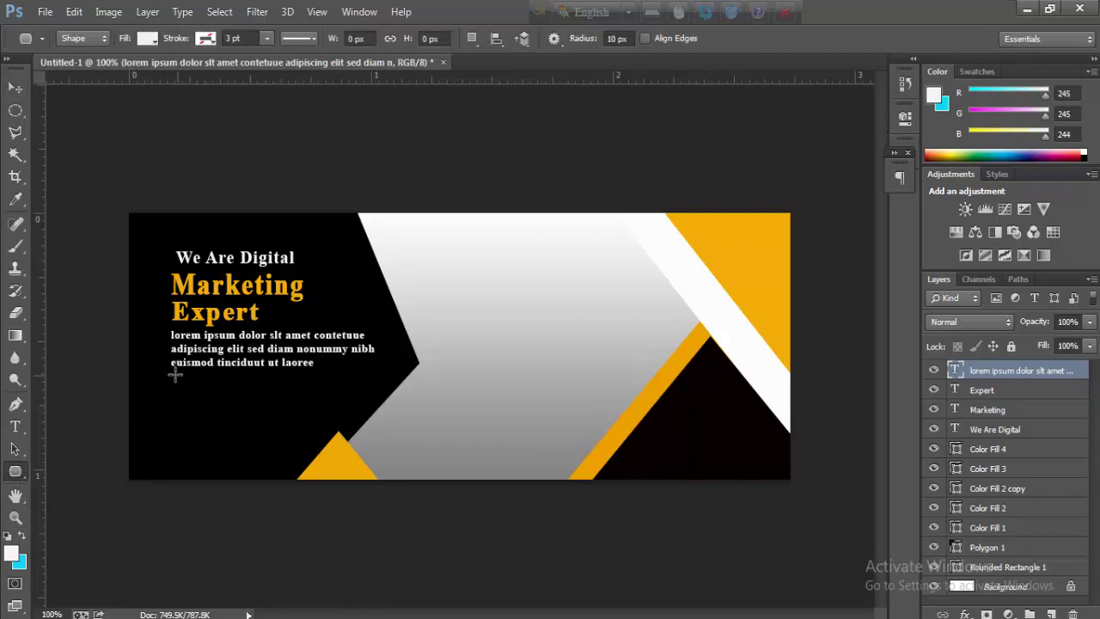
{"action": "left_click_drag", "start_coordinate": [175, 376], "coordinate": [283, 400]}
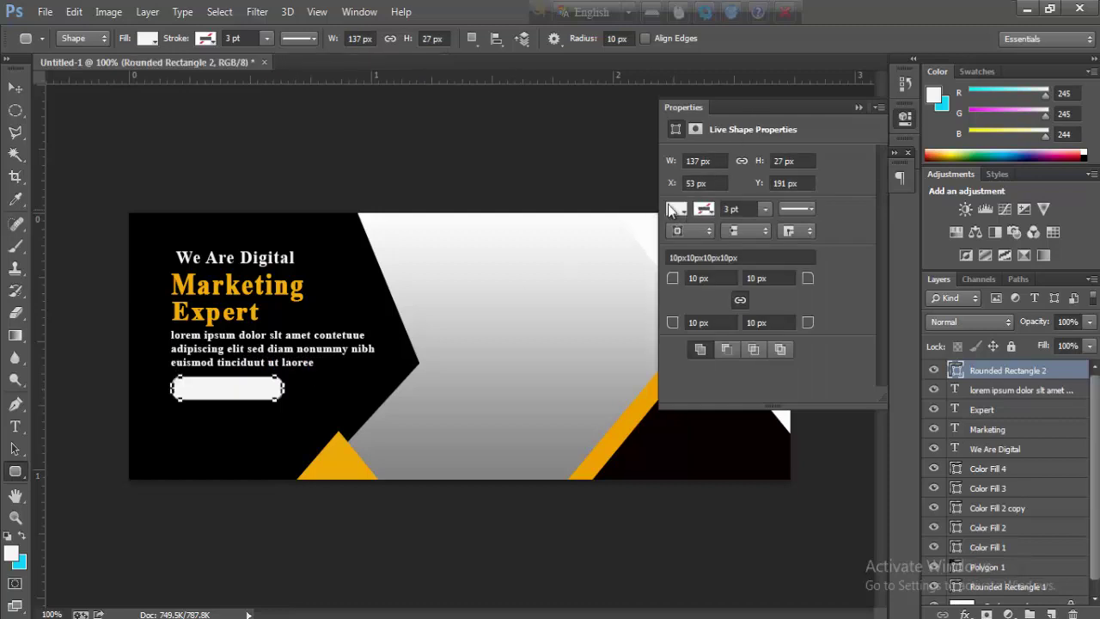
{"action": "left_click", "coordinate": [675, 209]}
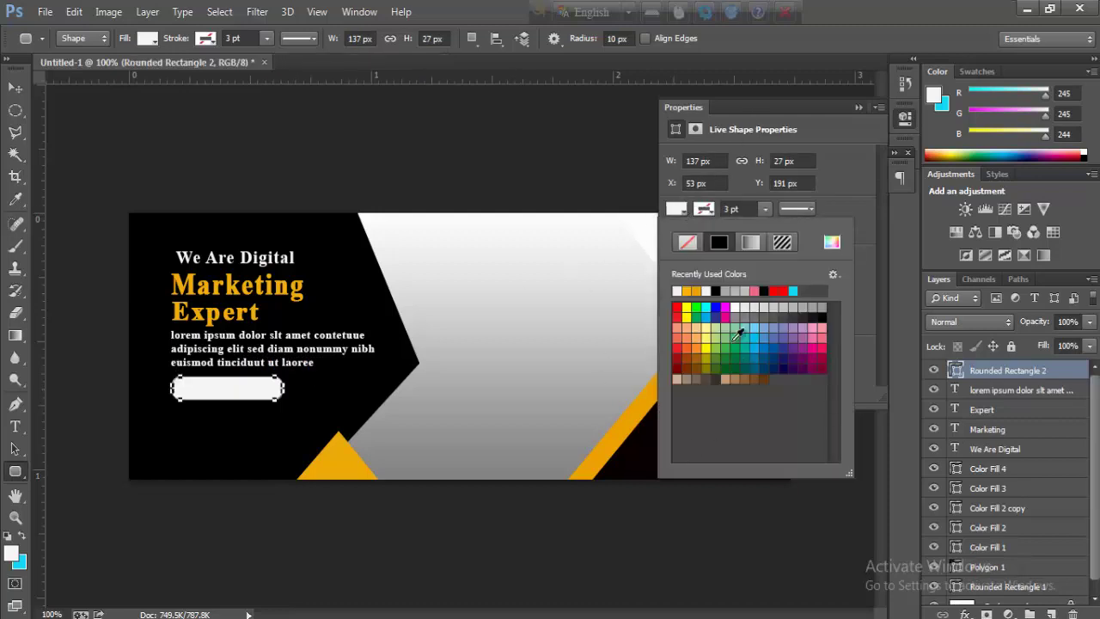
{"action": "left_click", "coordinate": [696, 291]}
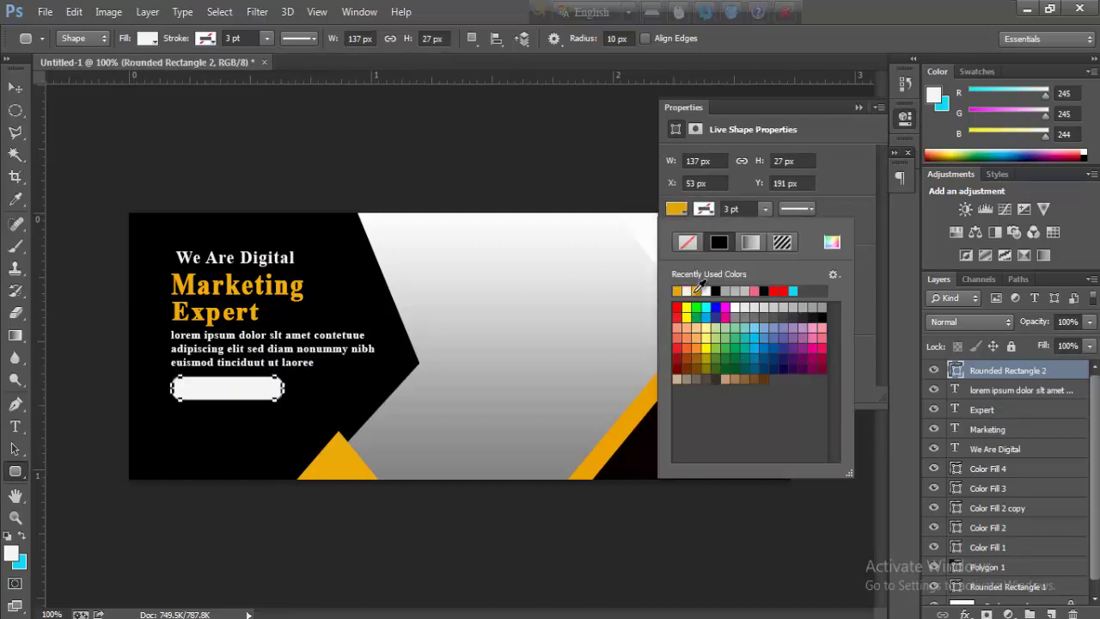
{"action": "left_click", "coordinate": [861, 115]}
{"action": "left_click", "coordinate": [432, 246]}
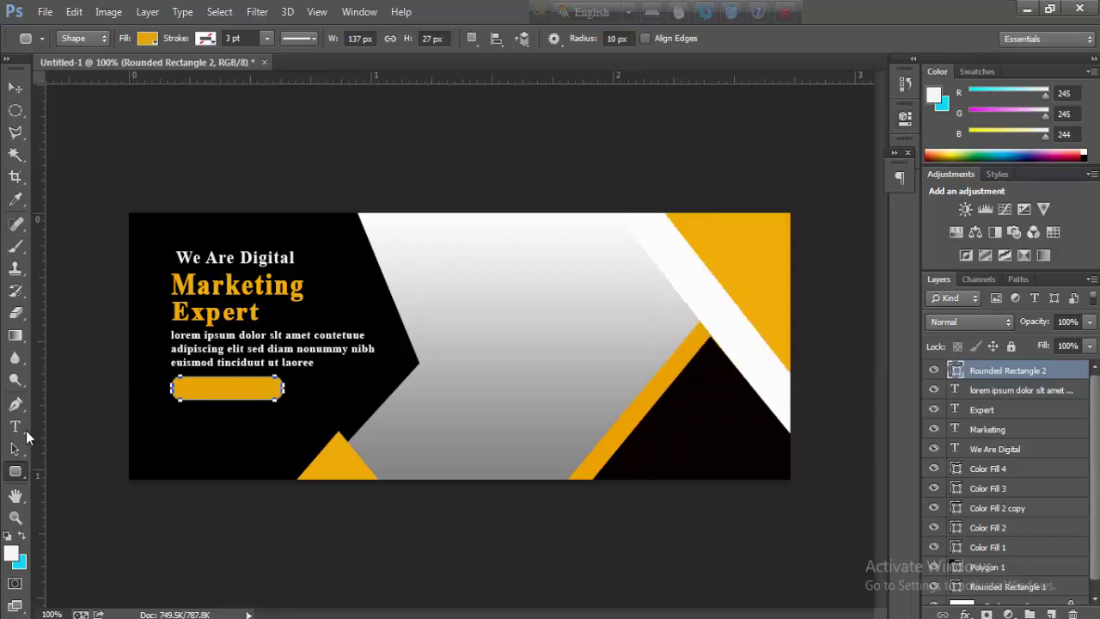
{"action": "left_click", "coordinate": [19, 428]}
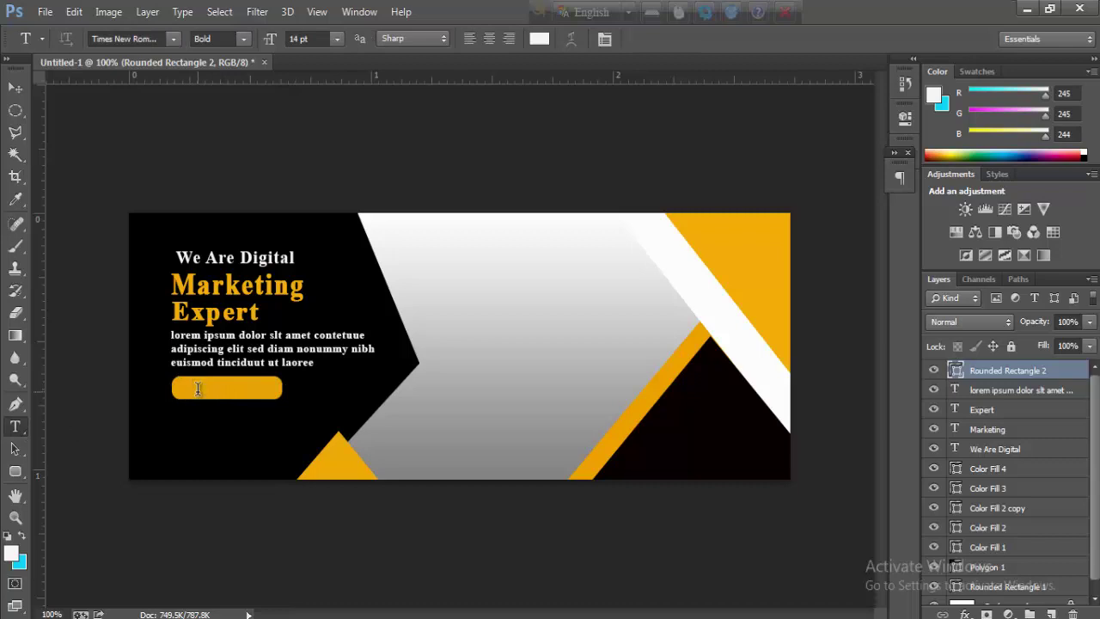
- Type 'Learn' on the orange button and scale it down to about half size to fit
{"action": "left_click", "coordinate": [198, 388]}
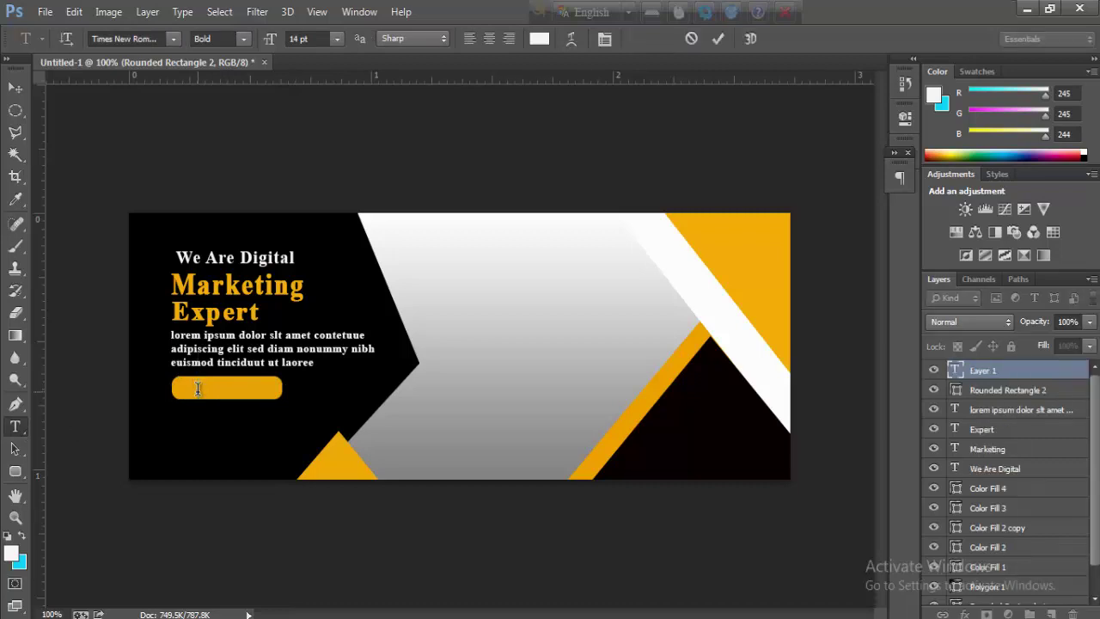
{"action": "type", "text": "L"}
{"action": "type", "text": "earn"}
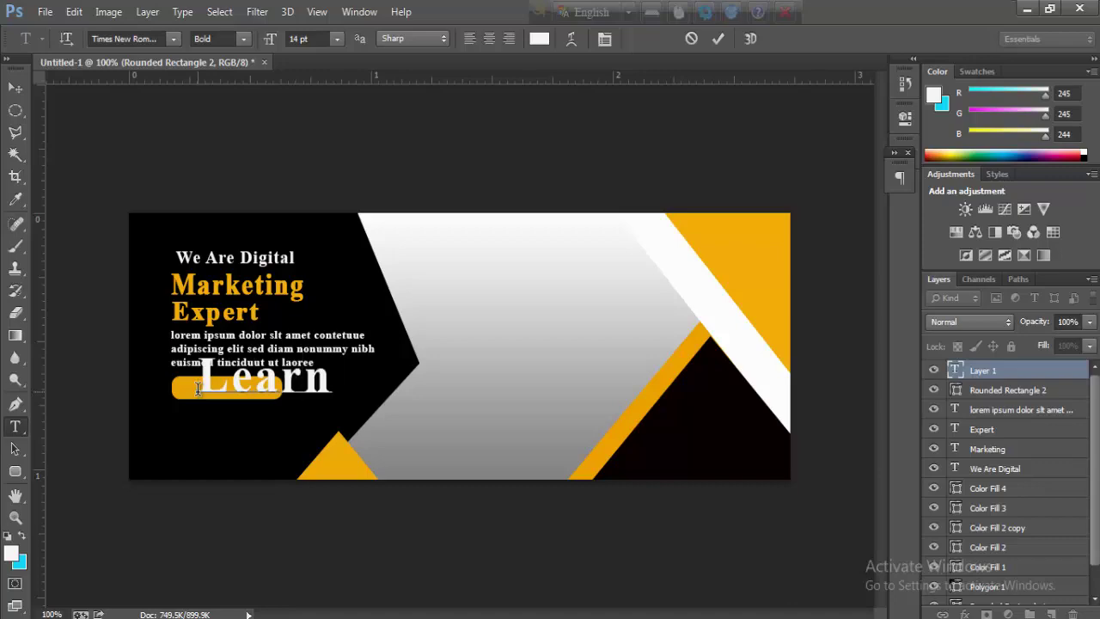
{"action": "left_click", "coordinate": [74, 12]}
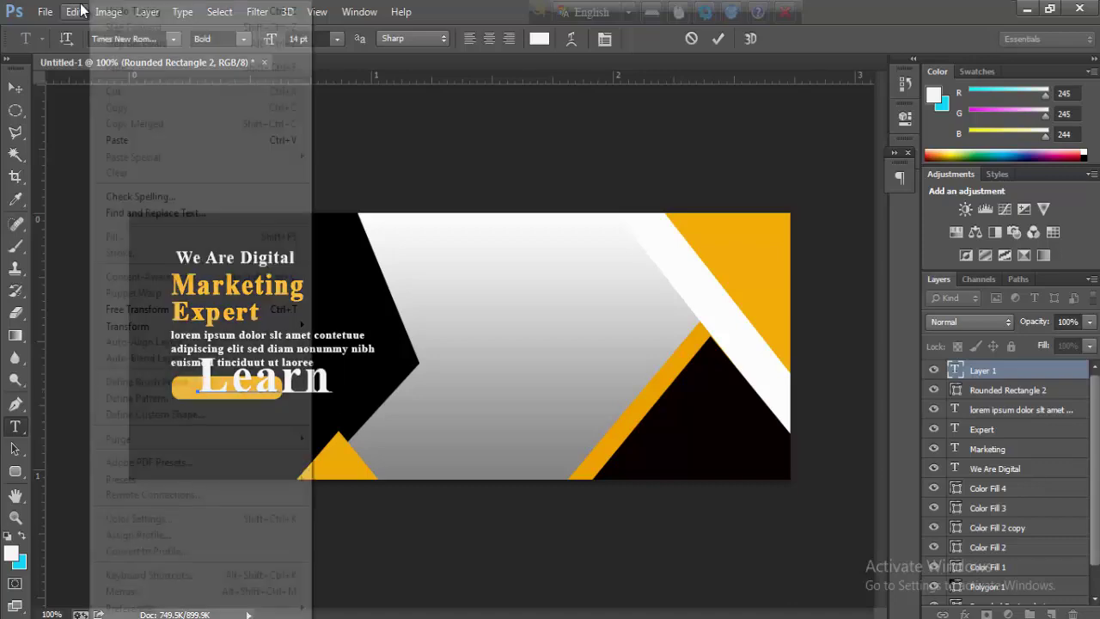
{"action": "left_click", "coordinate": [266, 308]}
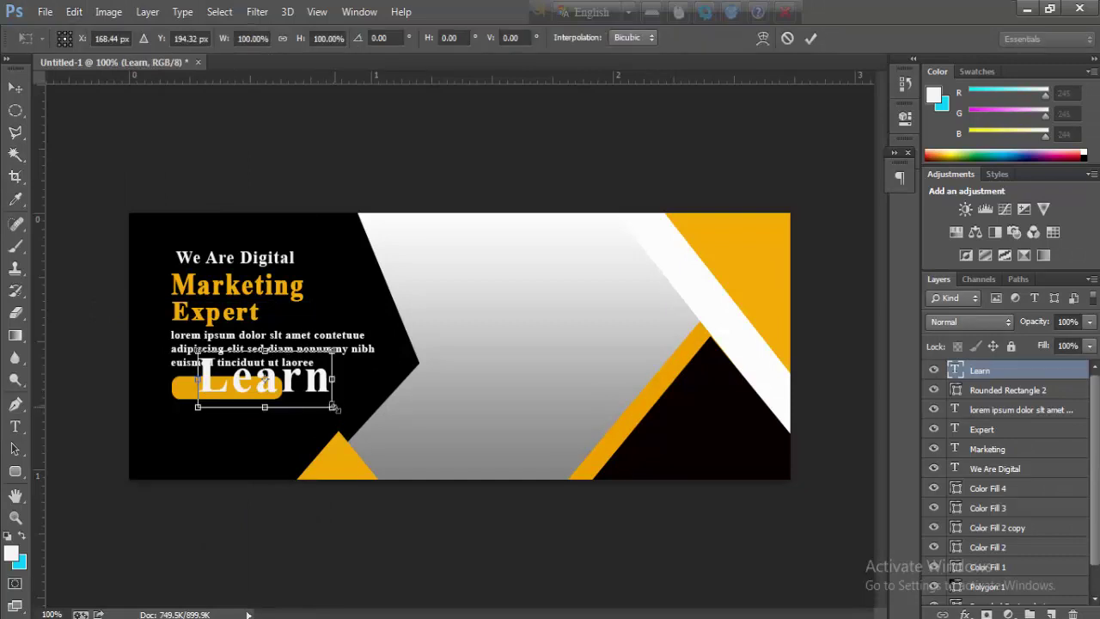
{"action": "mouse_move", "coordinate": [332, 409]}
{"action": "left_mouse_down"}
{"action": "mouse_move", "coordinate": [296, 392]}
{"action": "mouse_move", "coordinate": [233, 404]}
{"action": "mouse_move", "coordinate": [272, 386]}
{"action": "left_mouse_up"}
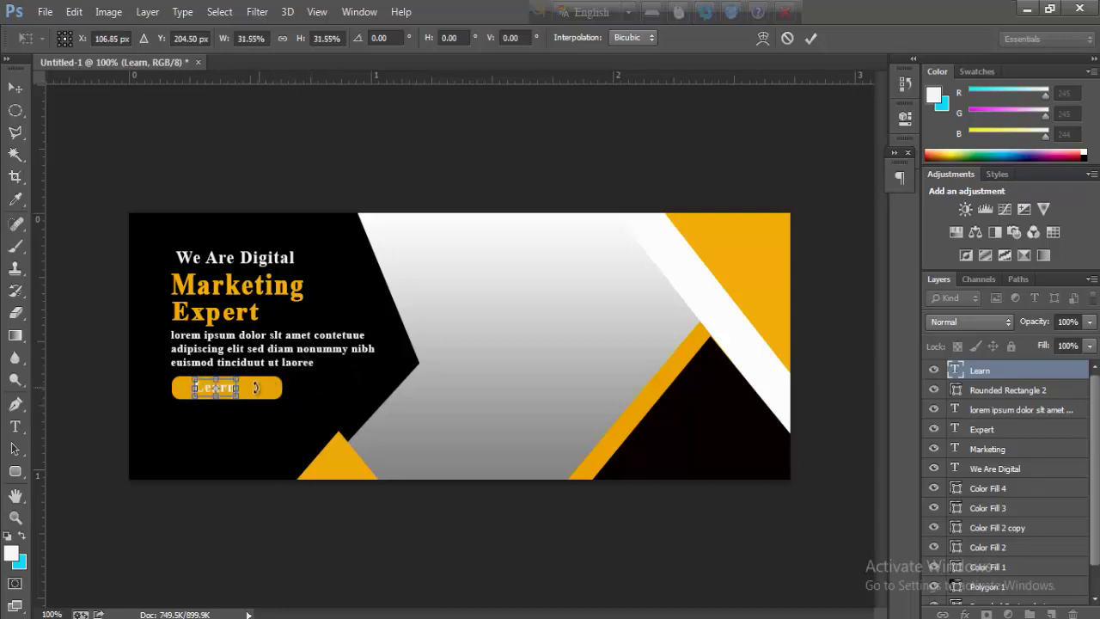
{"action": "key", "text": "Return"}
{"action": "key", "text": "t"}
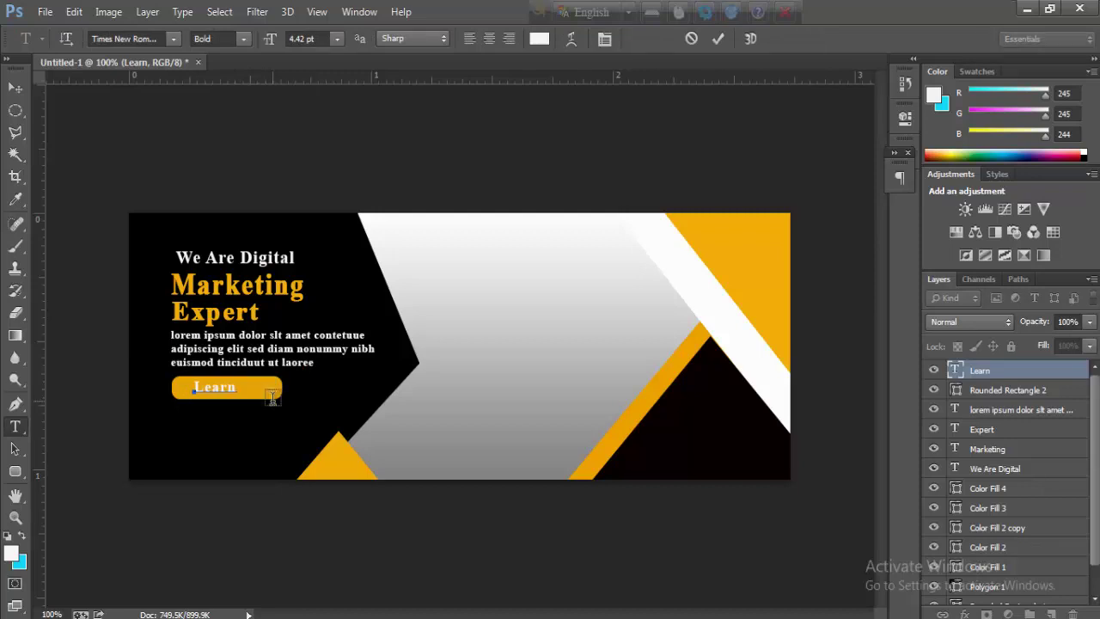
- Extend the label to 'Learn More' and color it near-black #060400
{"action": "type", "text": " More"}
{"action": "left_click_drag", "start_coordinate": [273, 413], "coordinate": [262, 415]}
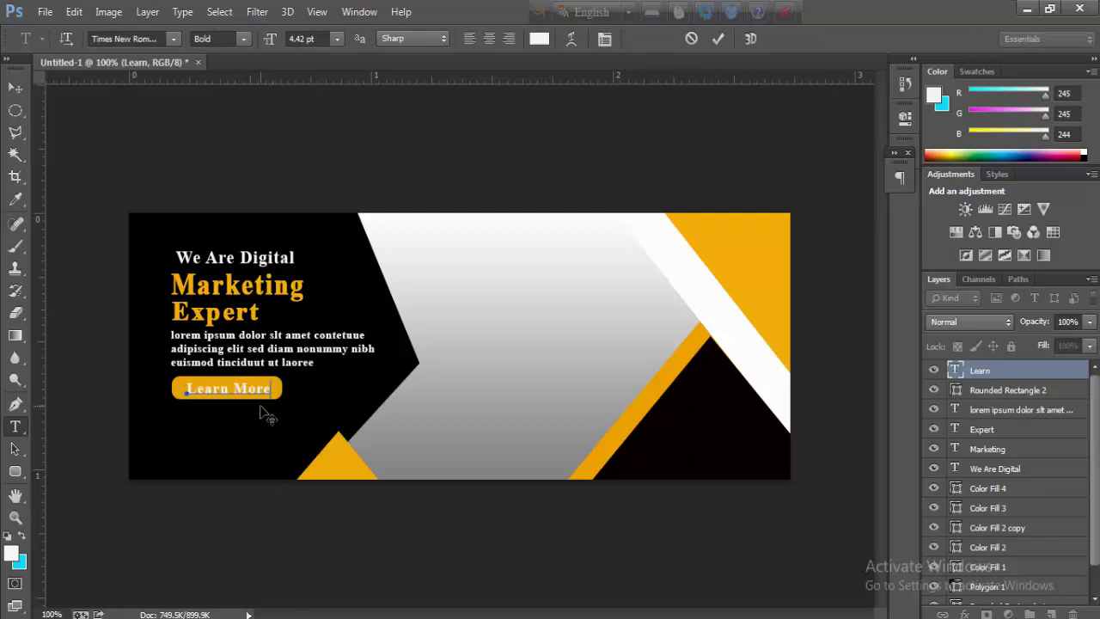
{"action": "key", "text": "ctrl+a"}
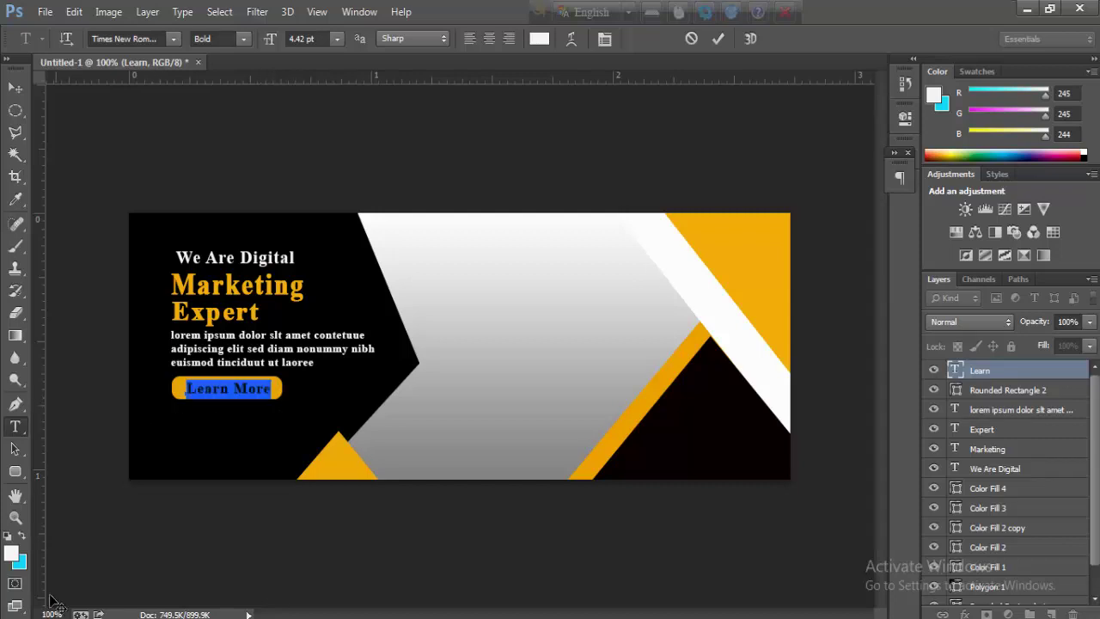
{"action": "left_click", "coordinate": [11, 553]}
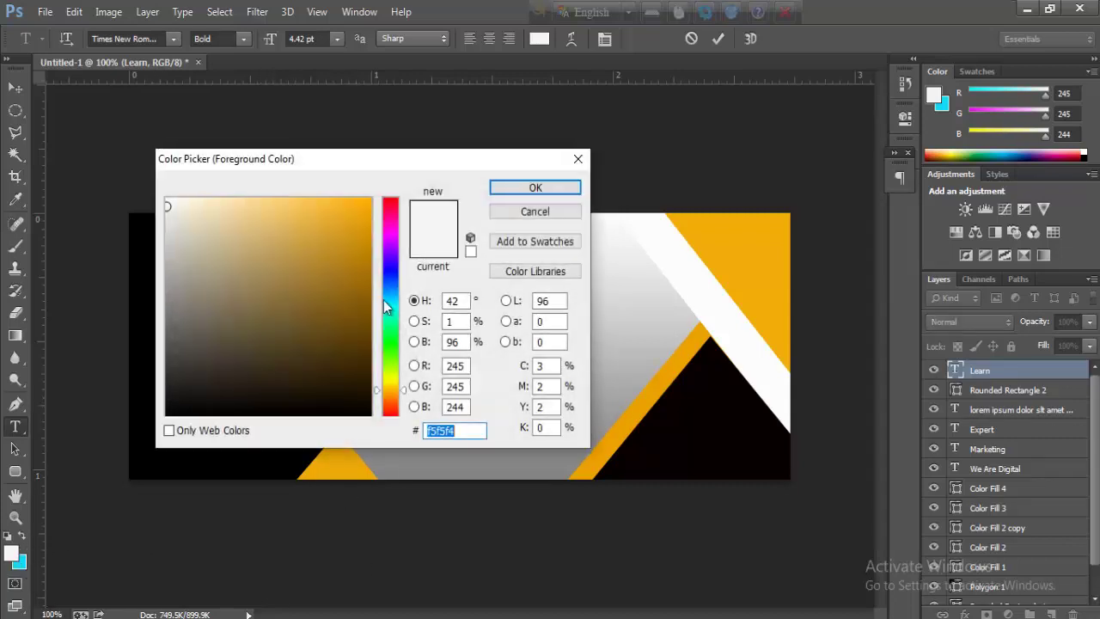
{"action": "left_click", "coordinate": [361, 411]}
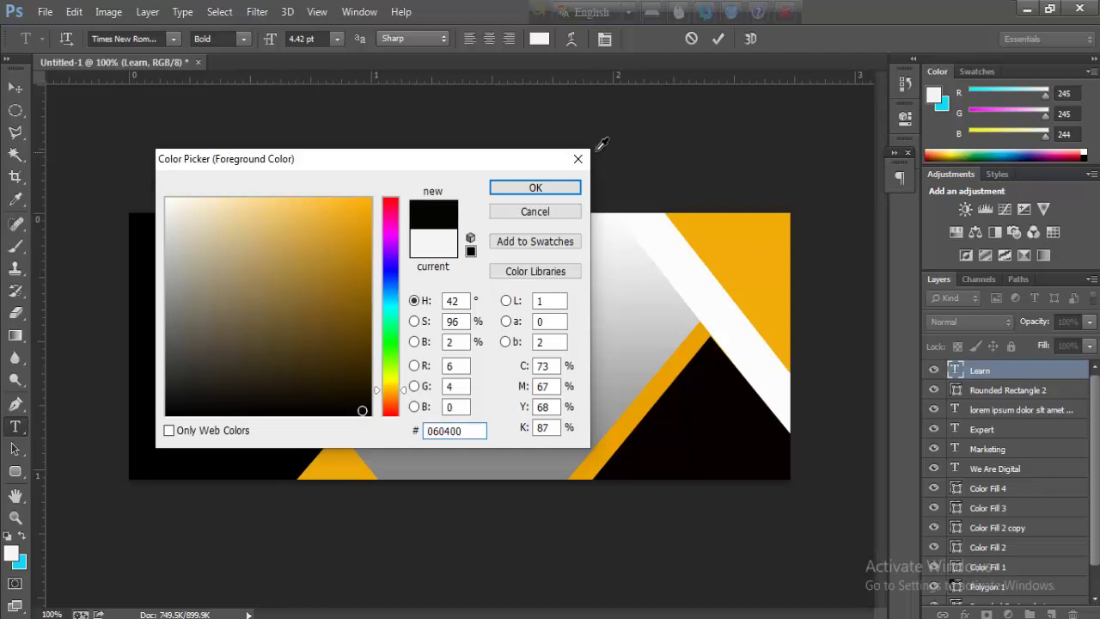
{"action": "left_click", "coordinate": [536, 186]}
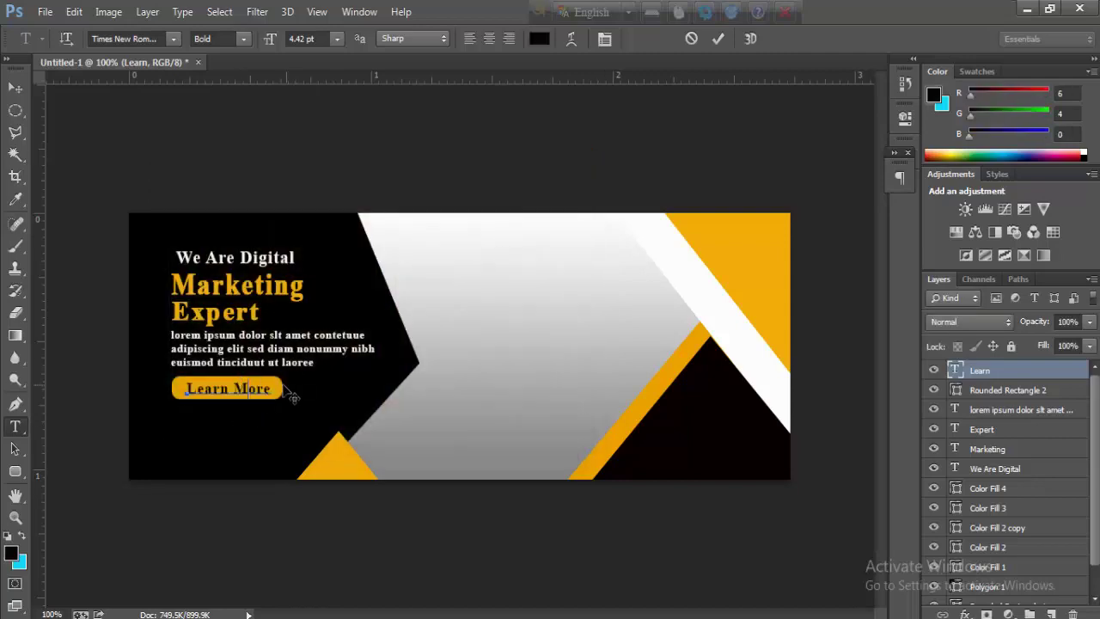
- Enlarge the Learn More label to about 115% so it fills the button
{"action": "left_click", "coordinate": [74, 12]}
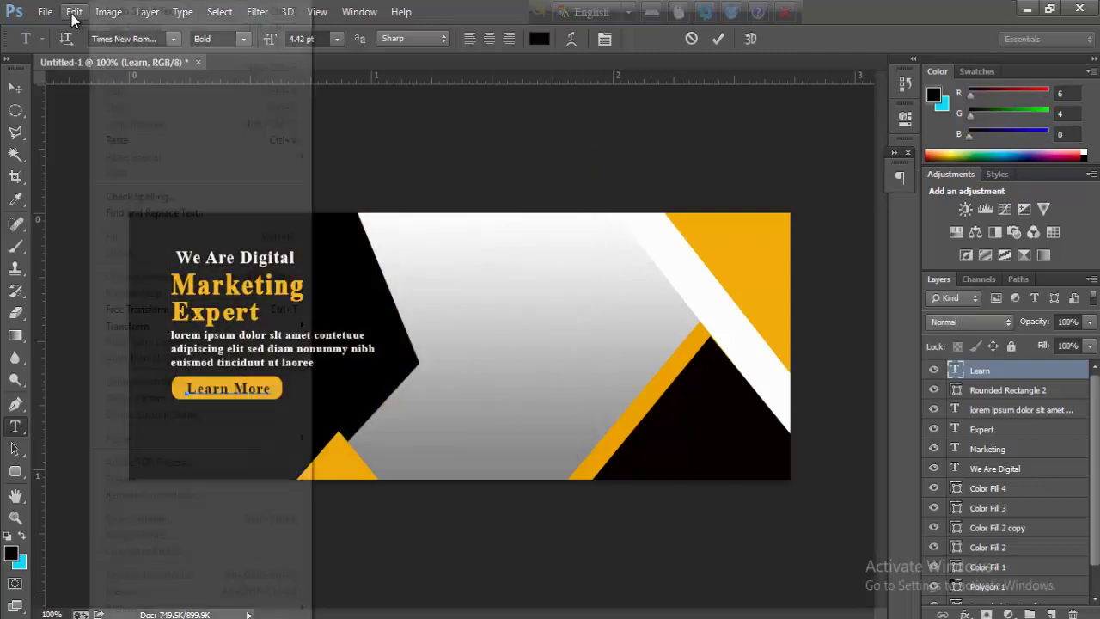
{"action": "left_click", "coordinate": [171, 309]}
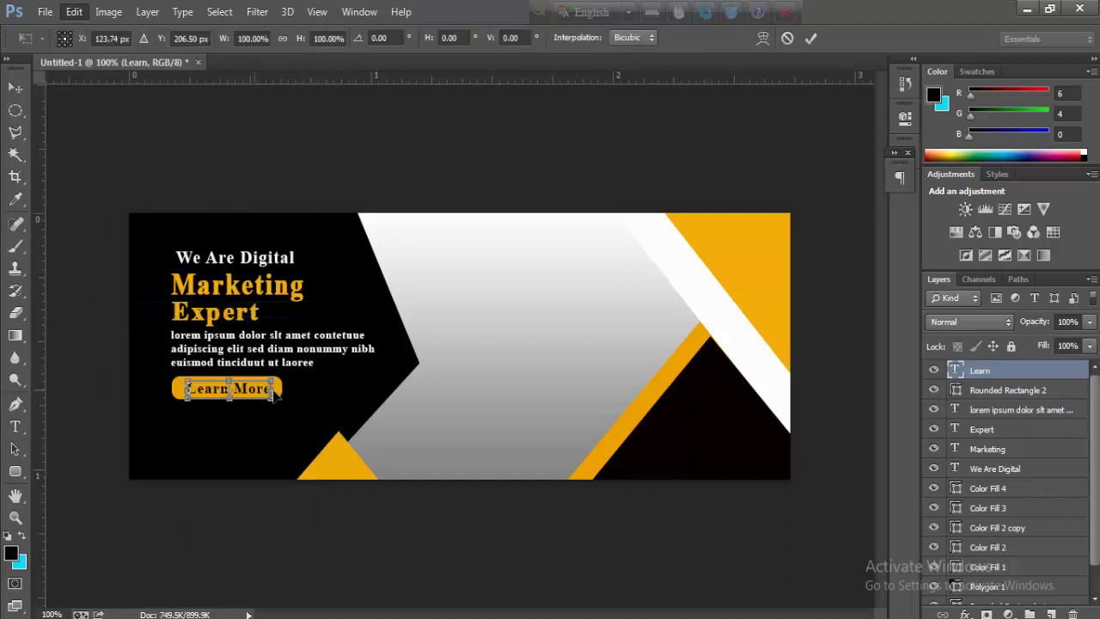
{"action": "left_click_drag", "start_coordinate": [277, 402], "coordinate": [280, 402]}
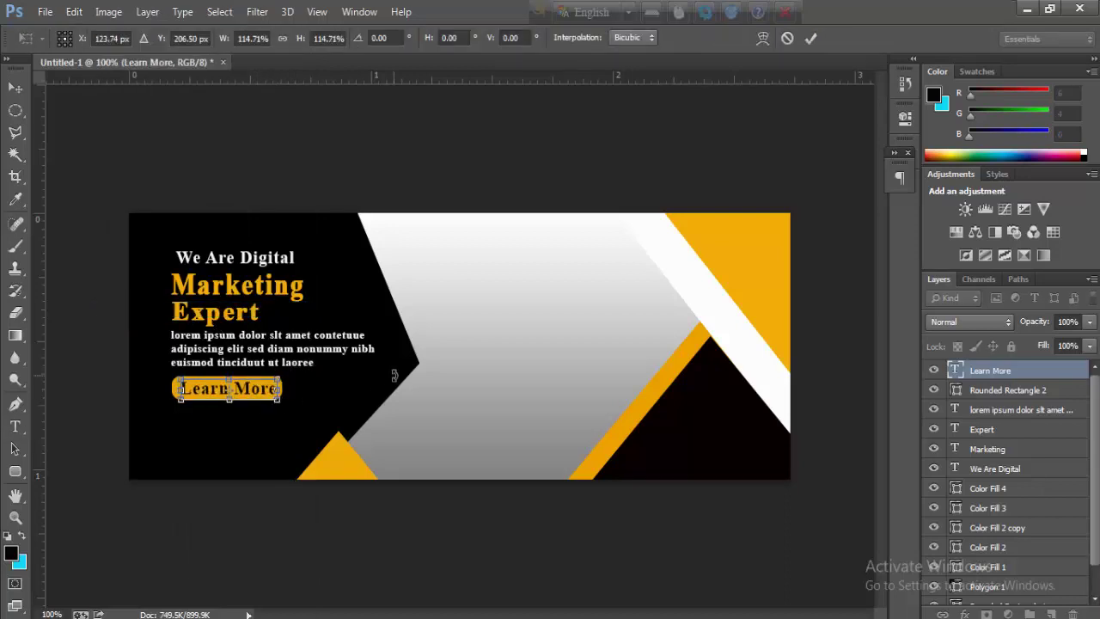
{"action": "key", "text": "Return"}
{"action": "key", "text": "t"}
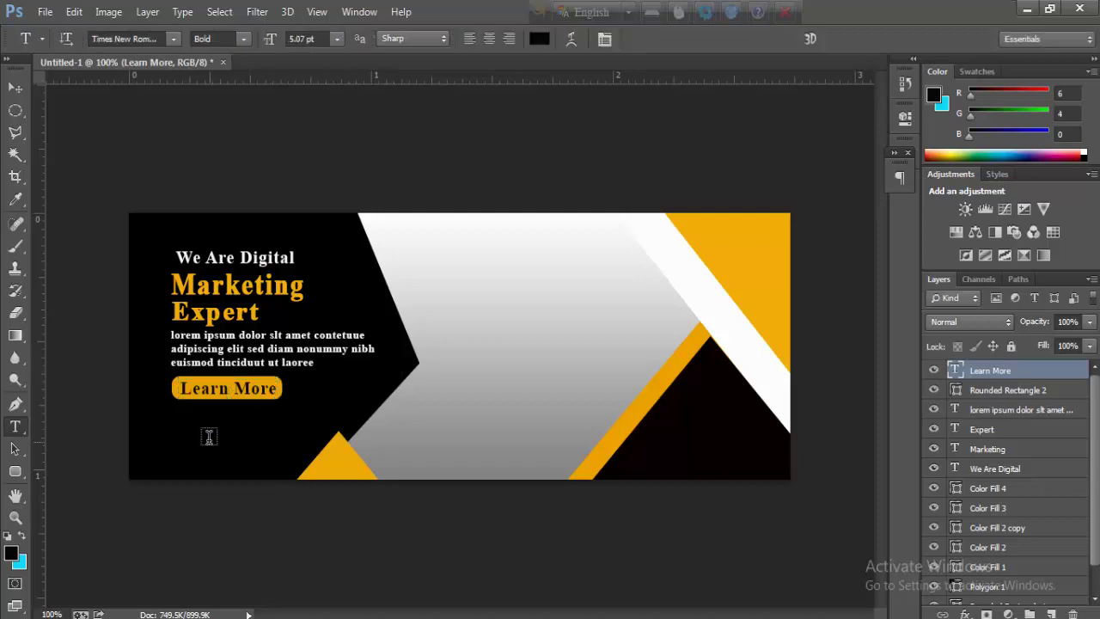
- Start a white, 8 pt, Regular-style text line below the Learn More button
{"action": "left_click", "coordinate": [164, 428]}
{"action": "left_click", "coordinate": [336, 39]}
{"action": "left_click", "coordinate": [319, 103]}
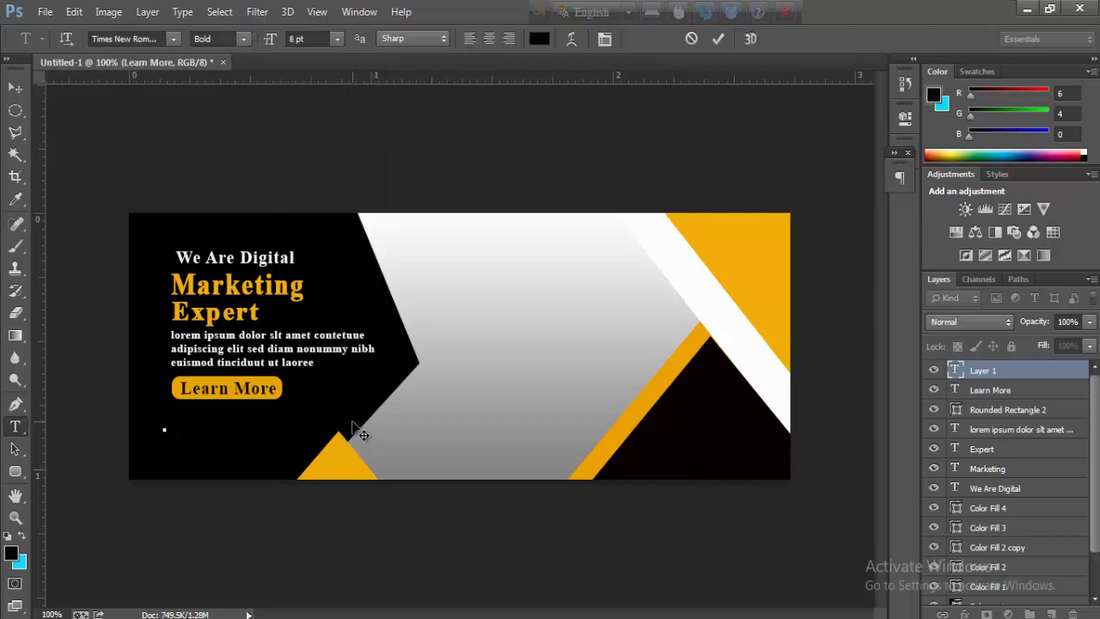
{"action": "type", "text": "--"}
{"action": "type", "text": "---"}
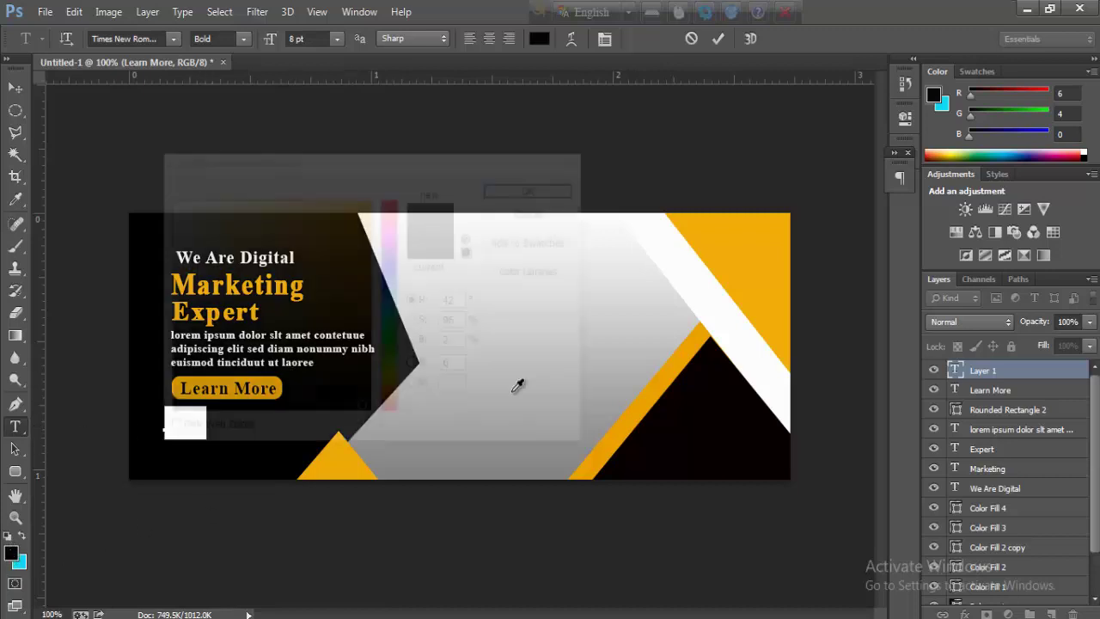
{"action": "left_click", "coordinate": [11, 554]}
{"action": "left_click", "coordinate": [169, 201]}
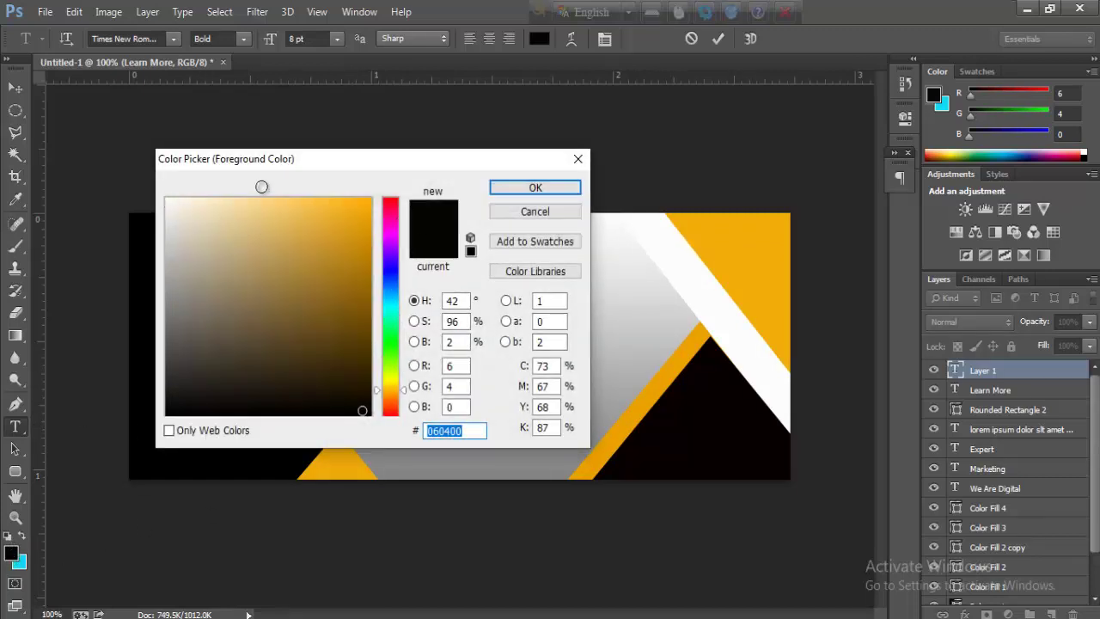
{"action": "left_click", "coordinate": [496, 187]}
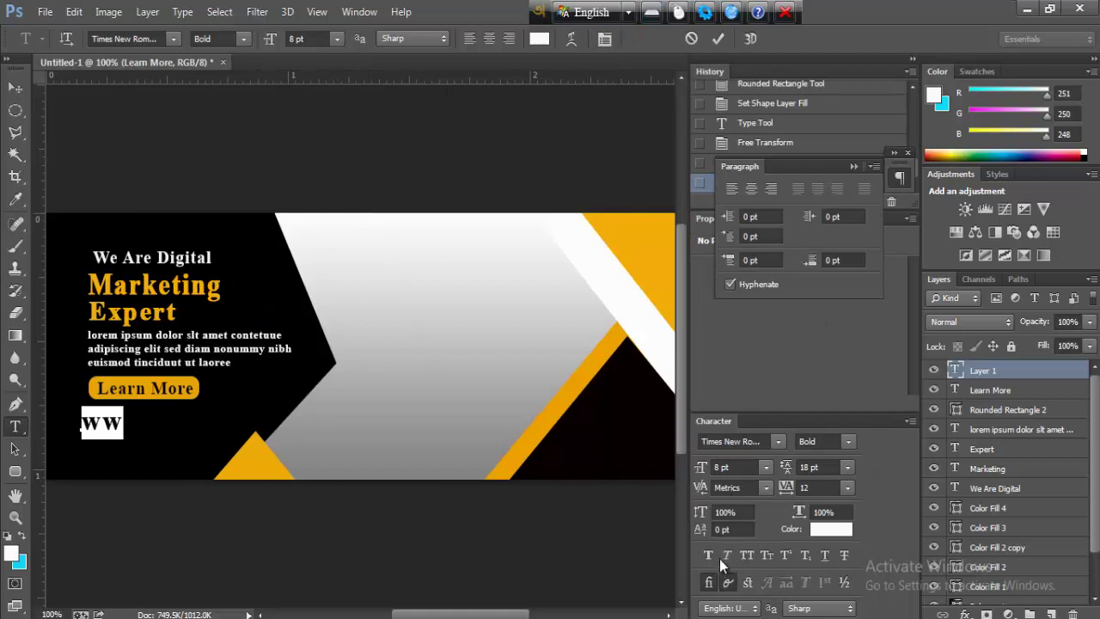
{"action": "left_click", "coordinate": [847, 442]}
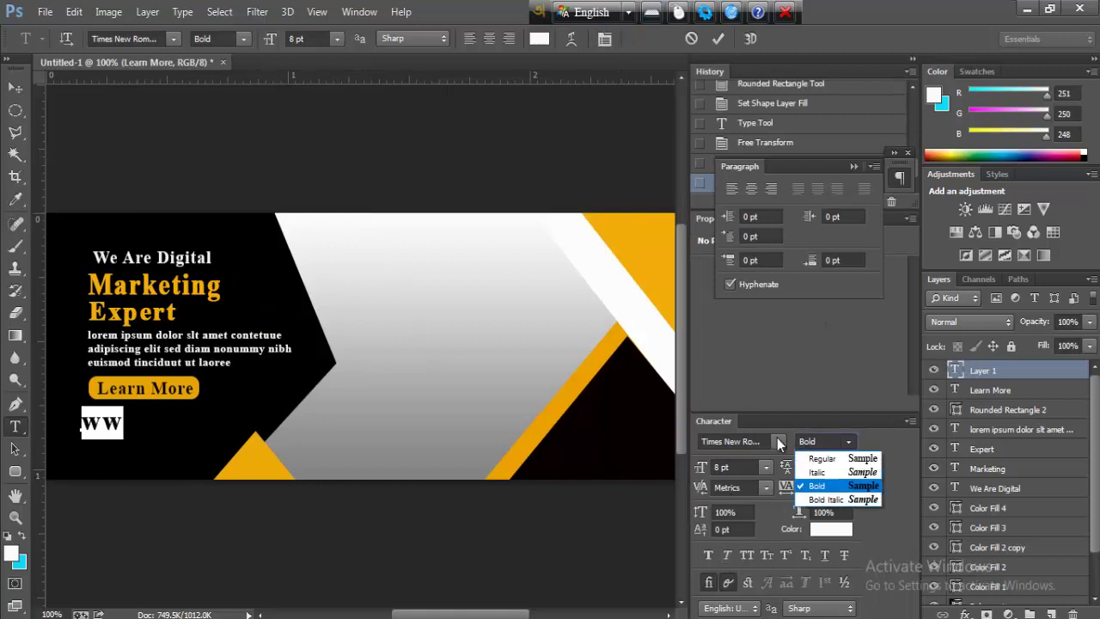
{"action": "key", "text": "Return"}
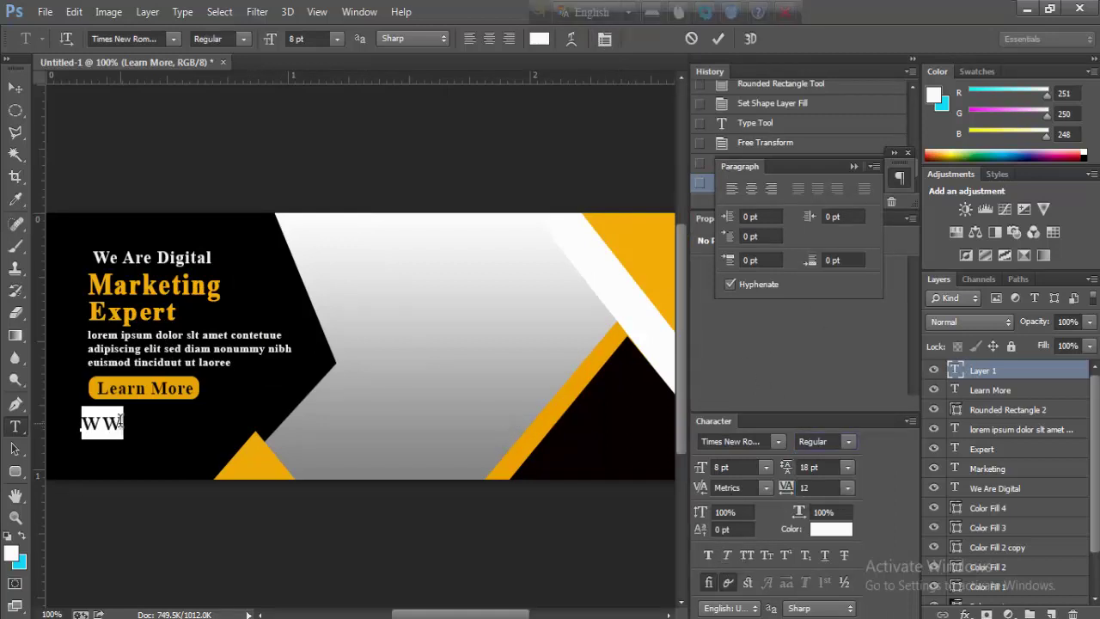
{"action": "left_click", "coordinate": [135, 424]}
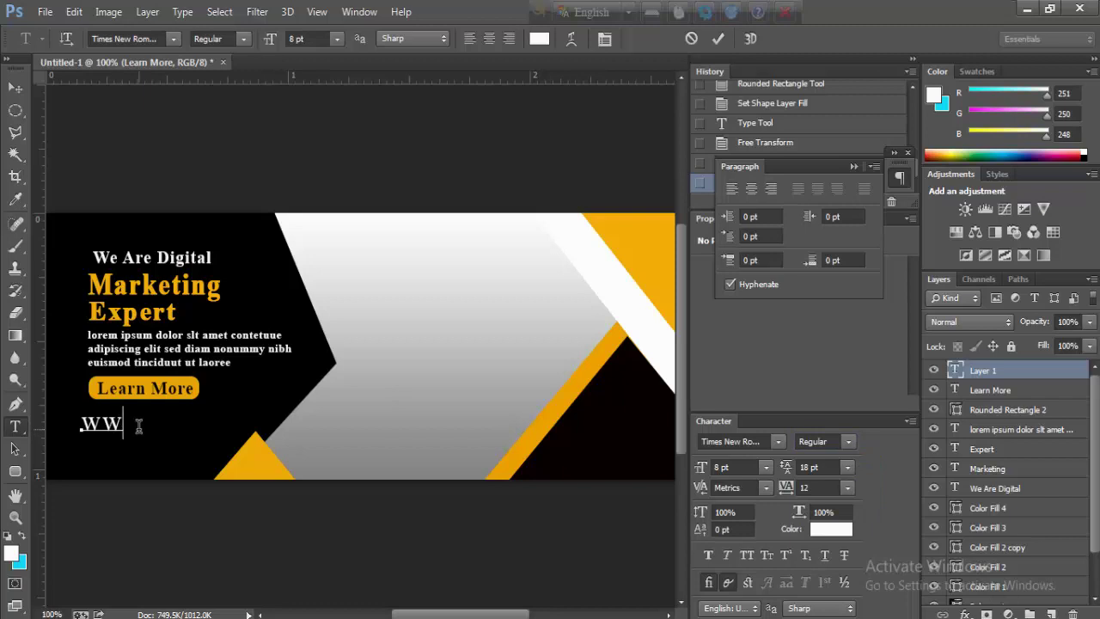
{"action": "type", "text": "W."}
{"action": "type", "text": "w"}
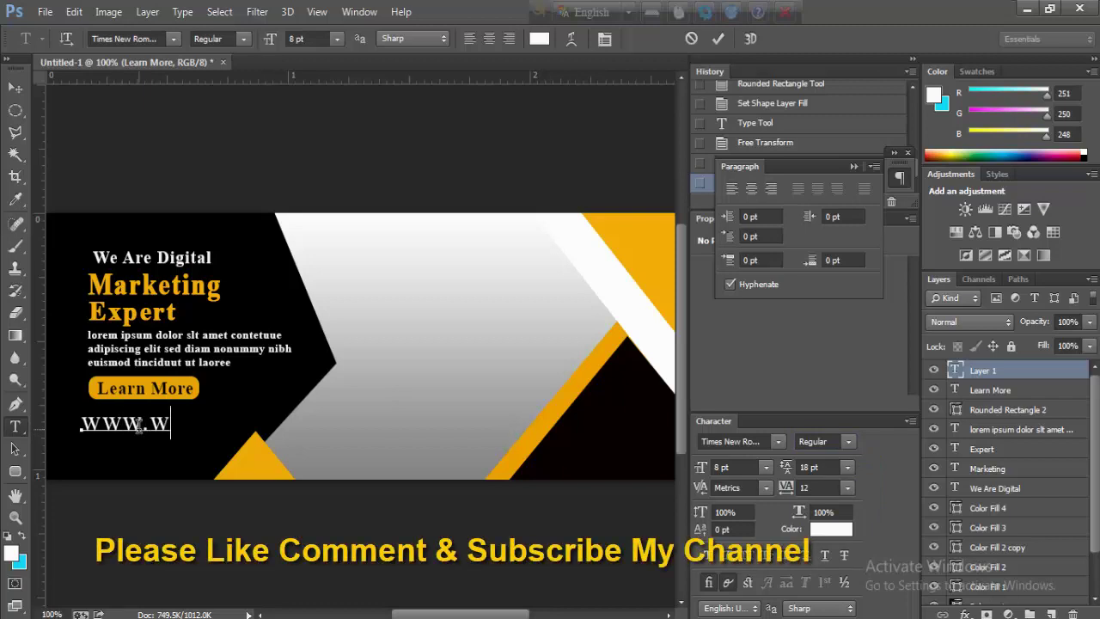
{"action": "type", "text": "ebsint"}
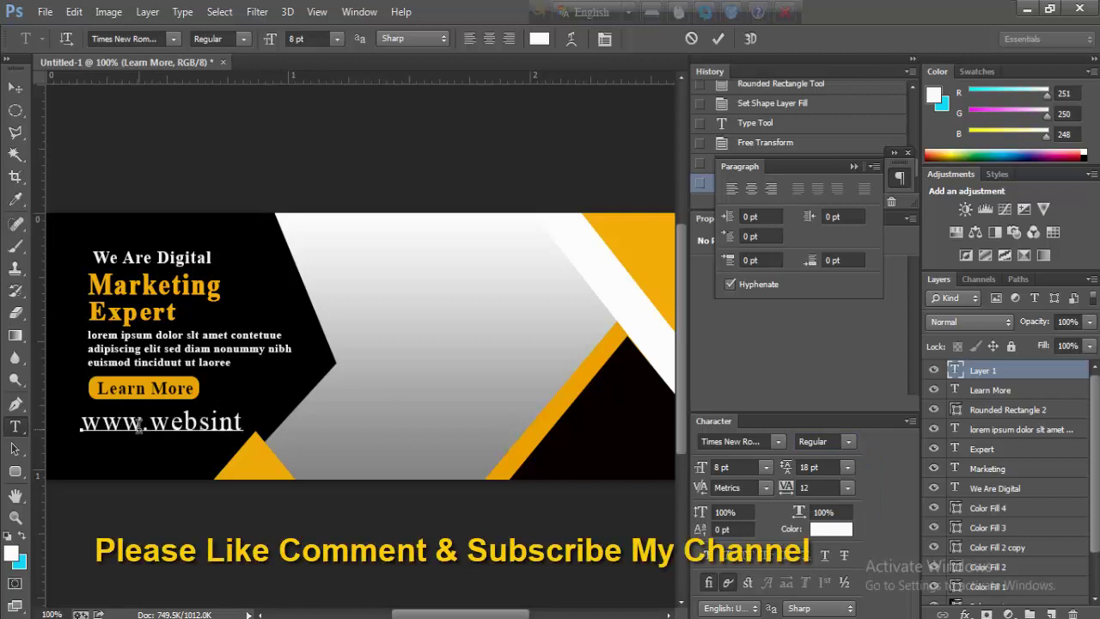
{"action": "type", "text": "e."}
{"action": "type", "text": "com"}
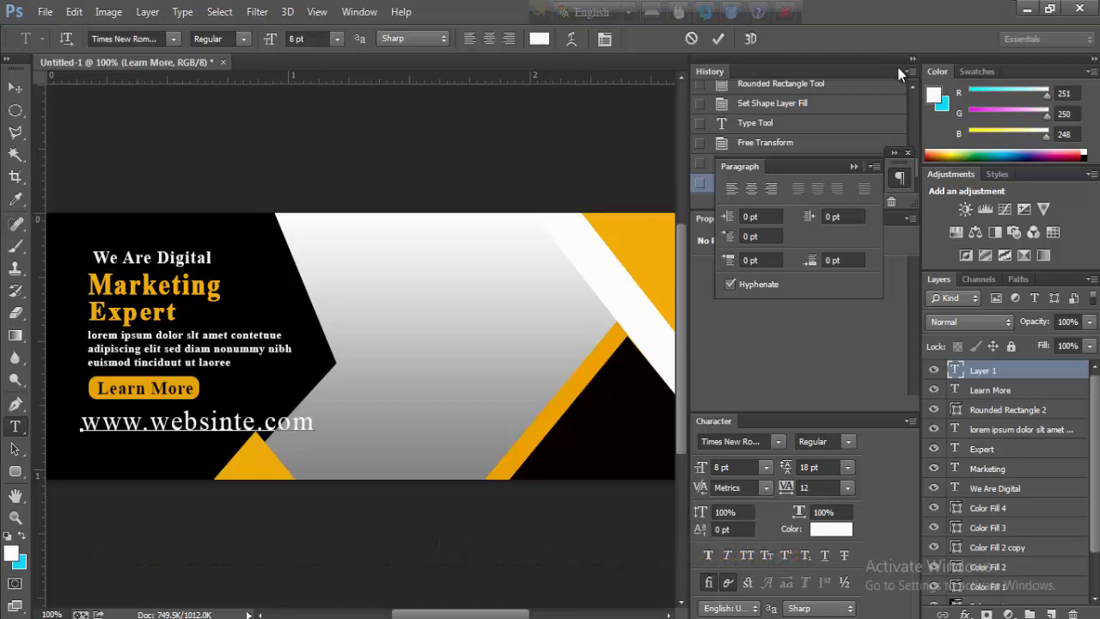
{"action": "left_click", "coordinate": [913, 60]}
{"action": "left_click", "coordinate": [74, 12]}
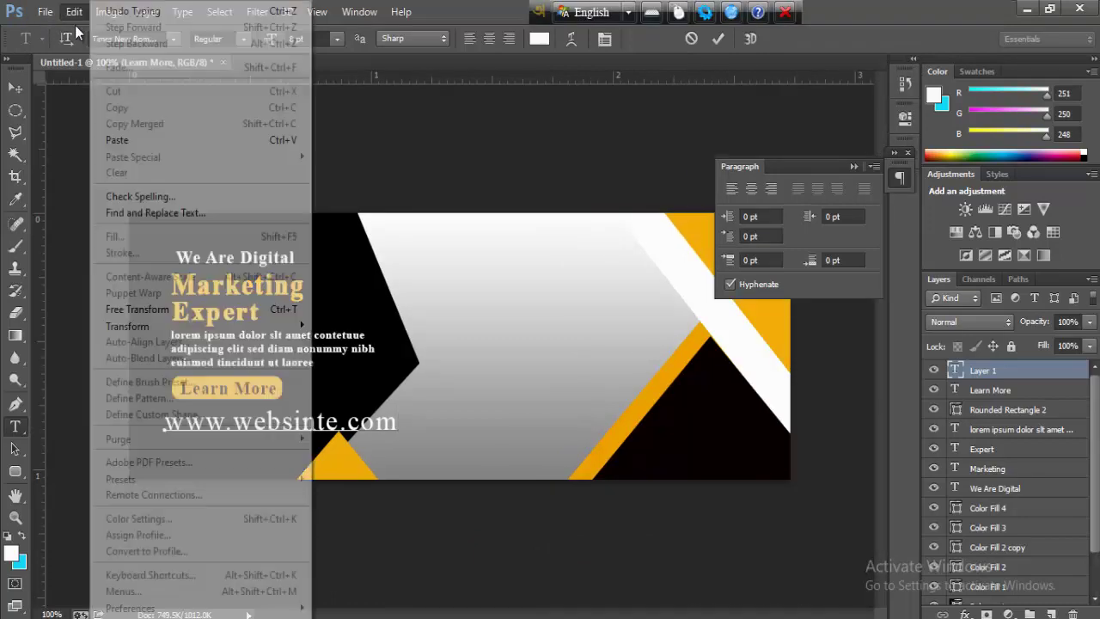
{"action": "left_click", "coordinate": [344, 318]}
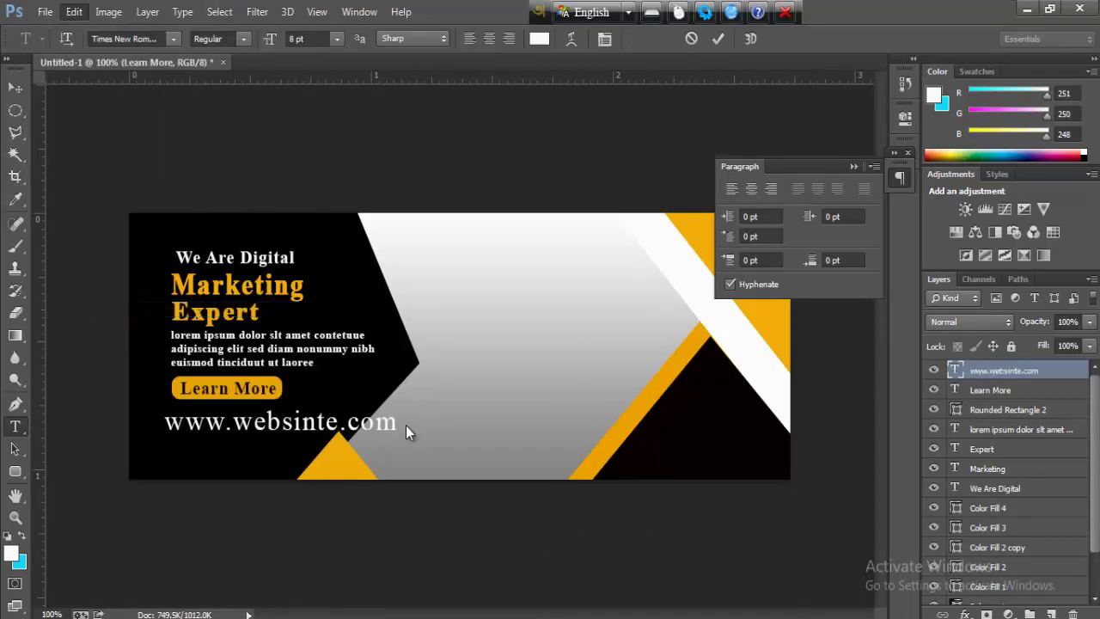
- Shrink the URL text slightly and nudge it up and left into place
{"action": "key", "text": "ctrl+t"}
{"action": "left_click_drag", "start_coordinate": [397, 436], "coordinate": [302, 427]}
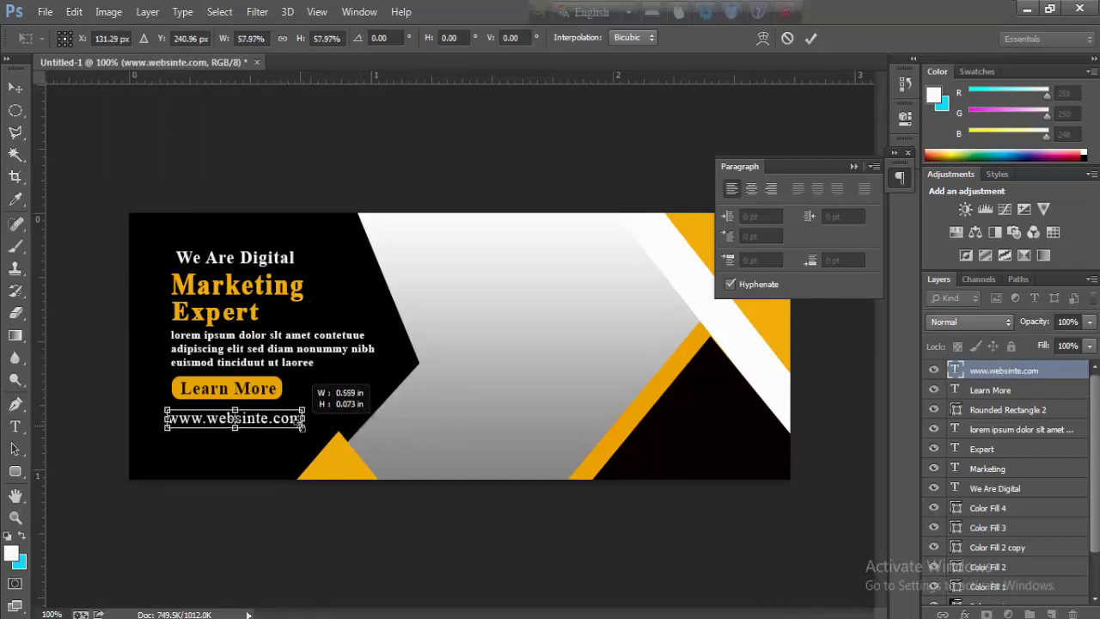
{"action": "key", "text": "Up"}
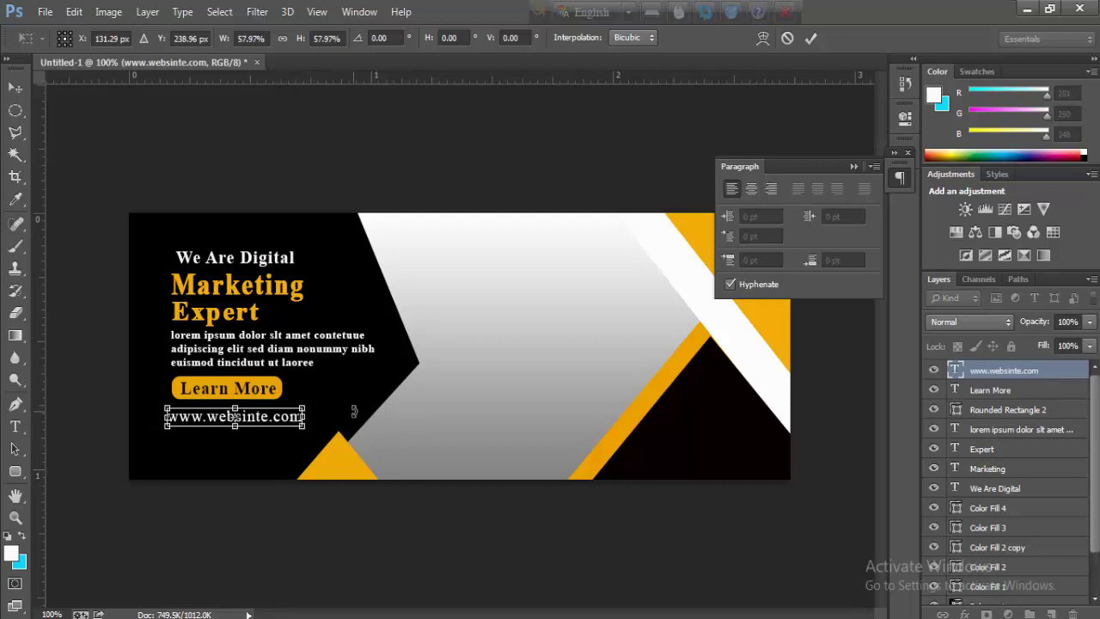
{"action": "key", "text": "Left"}
{"action": "key", "text": "Left"}
{"action": "key", "text": "Left"}
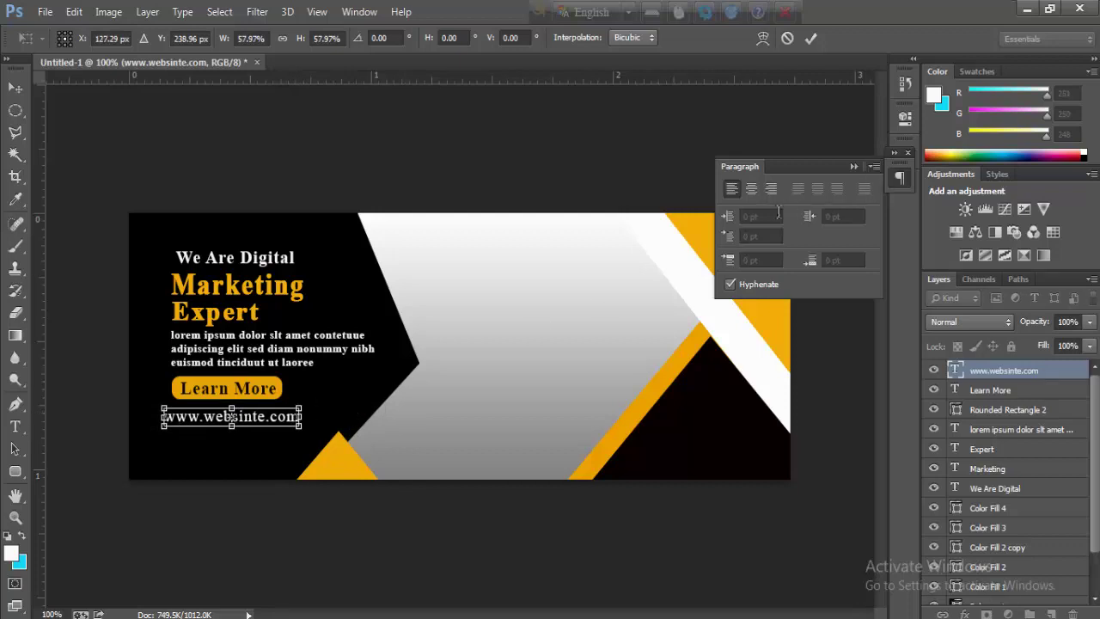
{"action": "left_click", "coordinate": [854, 169]}
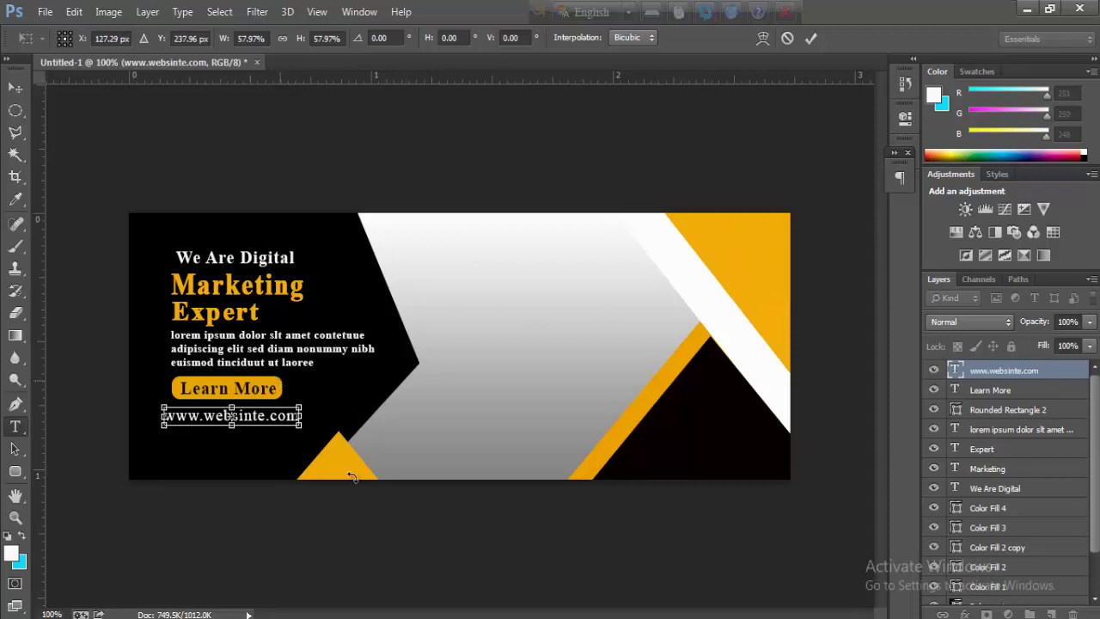
{"action": "key", "text": "Return"}
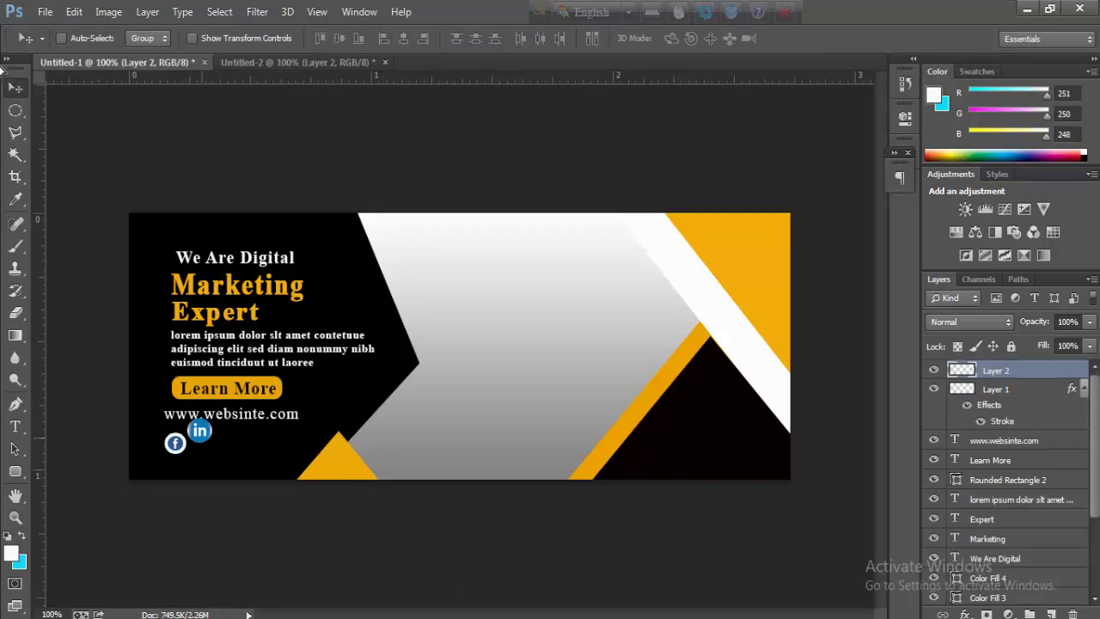
- Shrink the LinkedIn icon to about three quarters and nudge it beside the Facebook icon
{"action": "left_click_drag", "start_coordinate": [199, 430], "coordinate": [202, 449]}
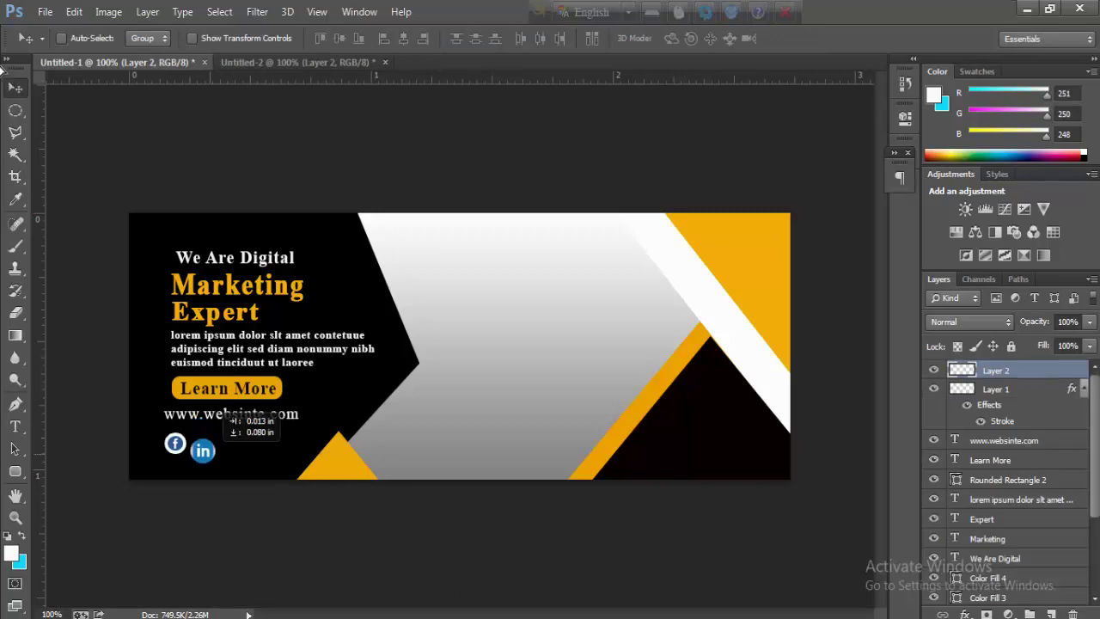
{"action": "left_click", "coordinate": [74, 11]}
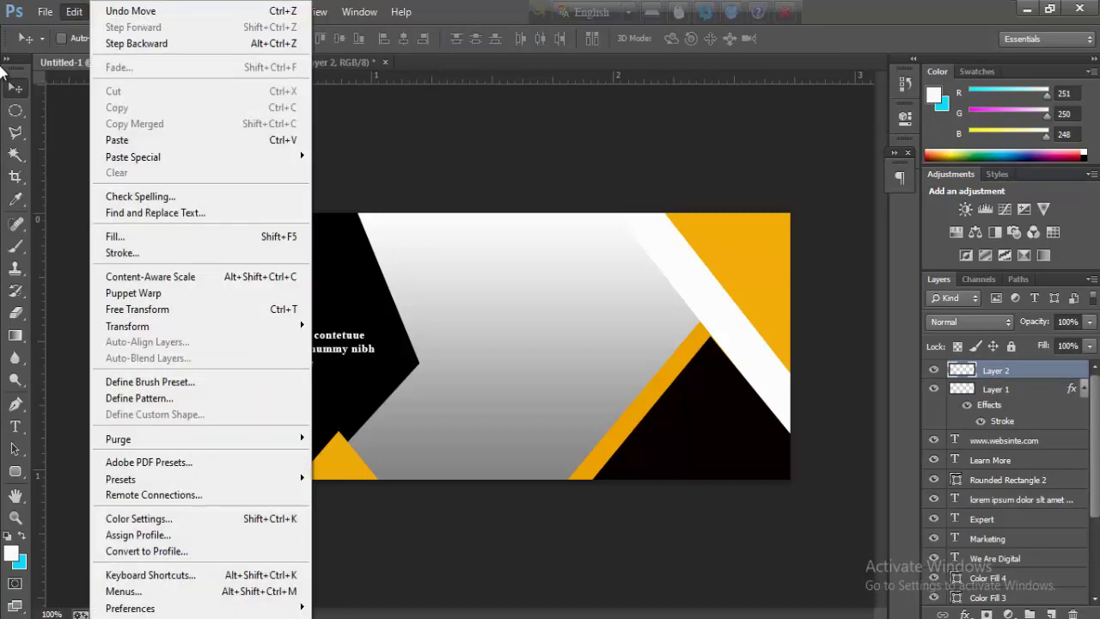
{"action": "left_click", "coordinate": [129, 308]}
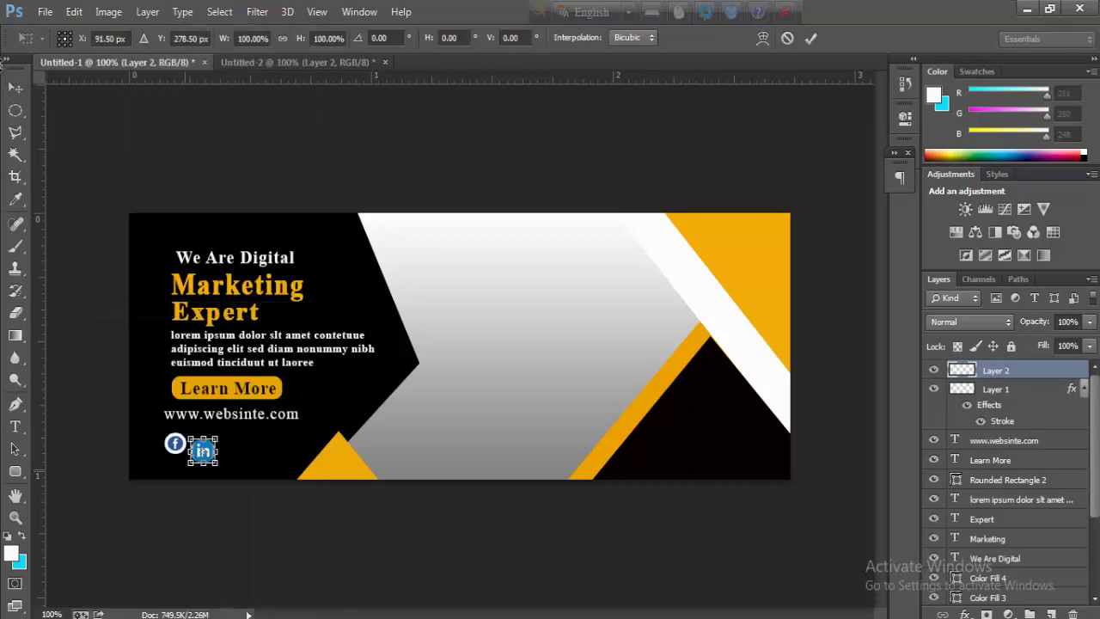
{"action": "left_click_drag", "start_coordinate": [218, 465], "coordinate": [214, 462]}
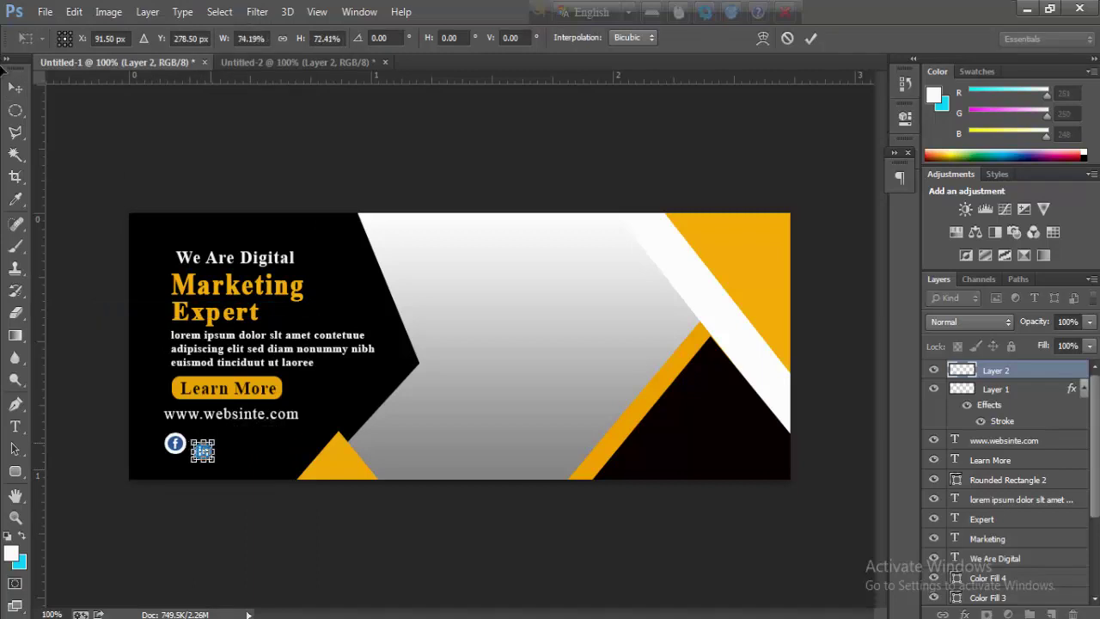
{"action": "key", "text": "Return"}
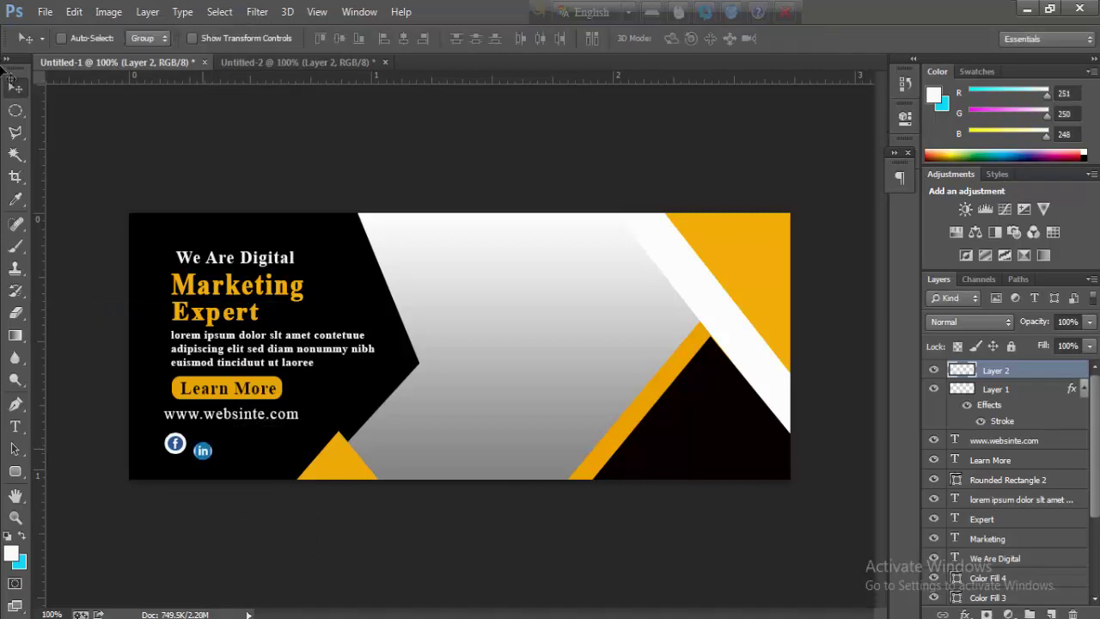
{"action": "key", "text": "Up"}
{"action": "key", "text": "Up"}
{"action": "key", "text": "Up"}
{"action": "key", "text": "Up"}
{"action": "key", "text": "Up"}
{"action": "key", "text": "Left"}
{"action": "key", "text": "Right"}
{"action": "key", "text": "Right"}
{"action": "key", "text": "Up"}
{"action": "key", "text": "Right"}
{"action": "key", "text": "Up"}
{"action": "key", "text": "Right"}
- Give the LinkedIn icon layer a near-white outline stroke
{"action": "right_click", "coordinate": [1010, 371]}
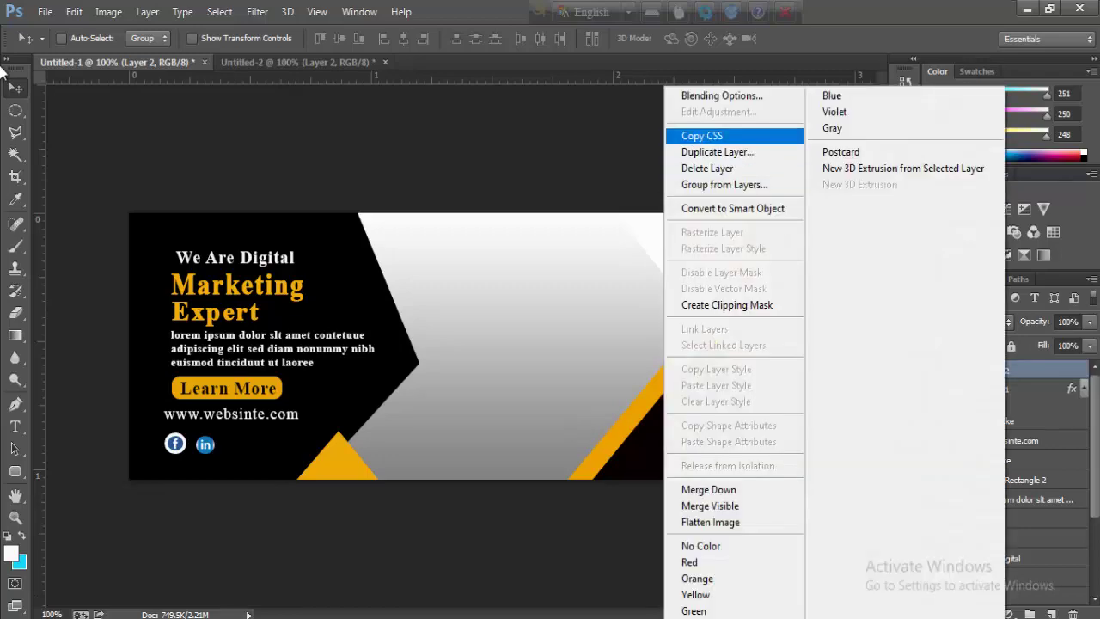
{"action": "key", "text": "Up"}
{"action": "key", "text": "Up"}
{"action": "key", "text": "Return"}
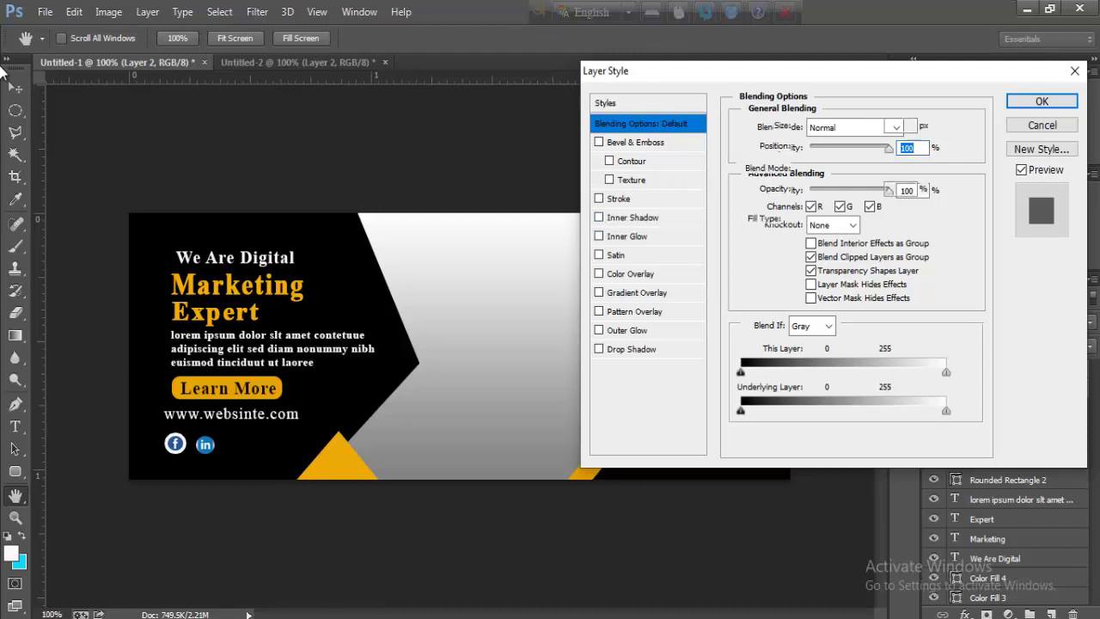
{"action": "left_click", "coordinate": [618, 199]}
{"action": "left_click", "coordinate": [776, 243]}
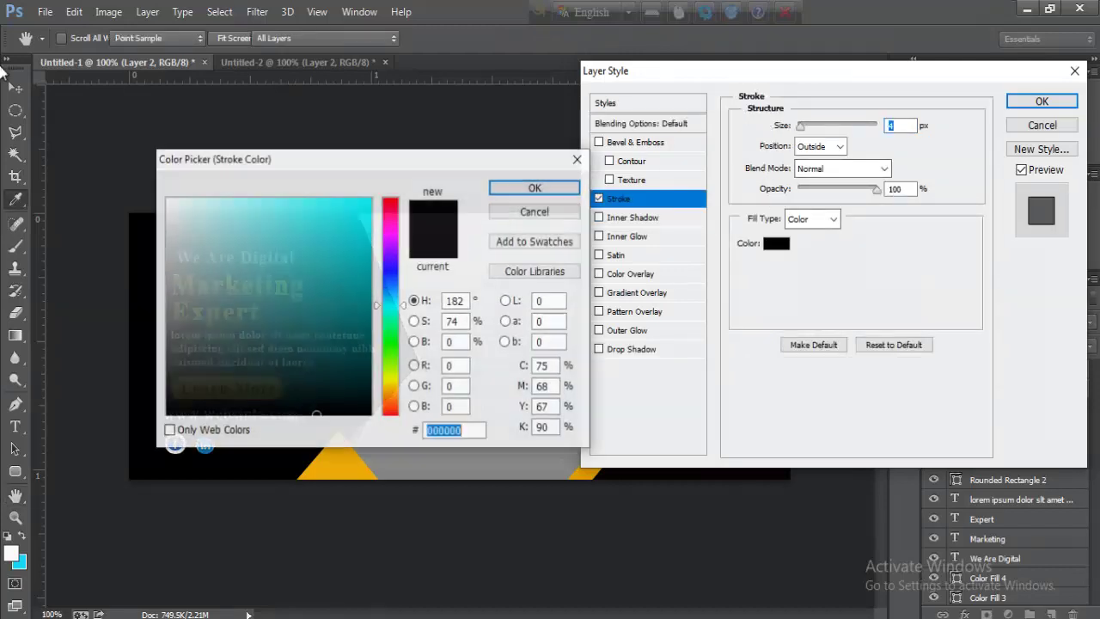
{"action": "left_click", "coordinate": [172, 209]}
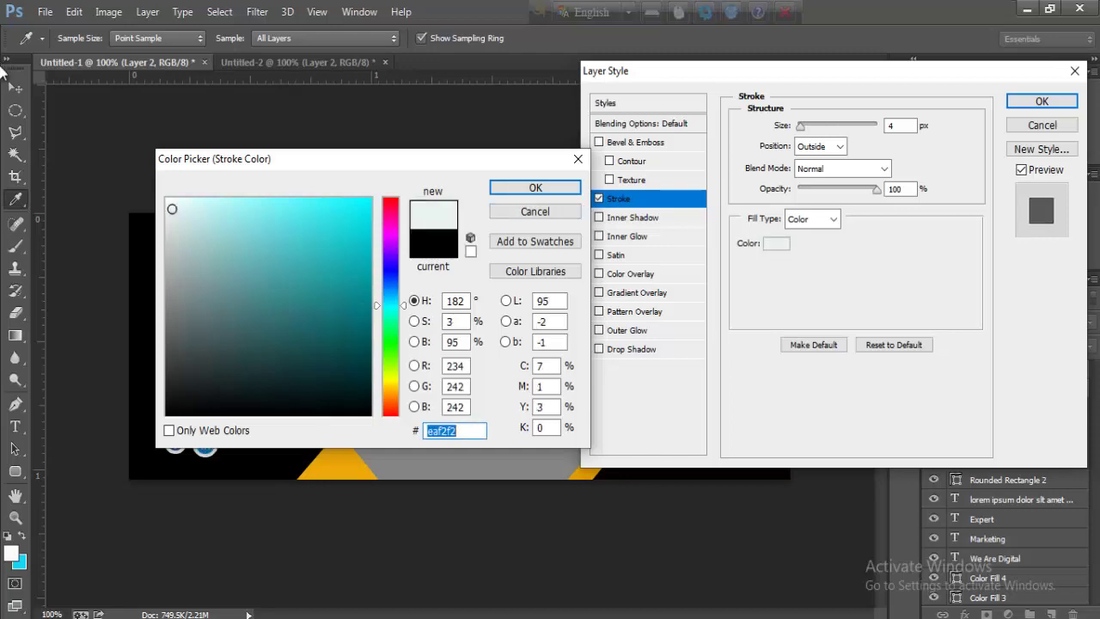
{"action": "key", "text": "Return"}
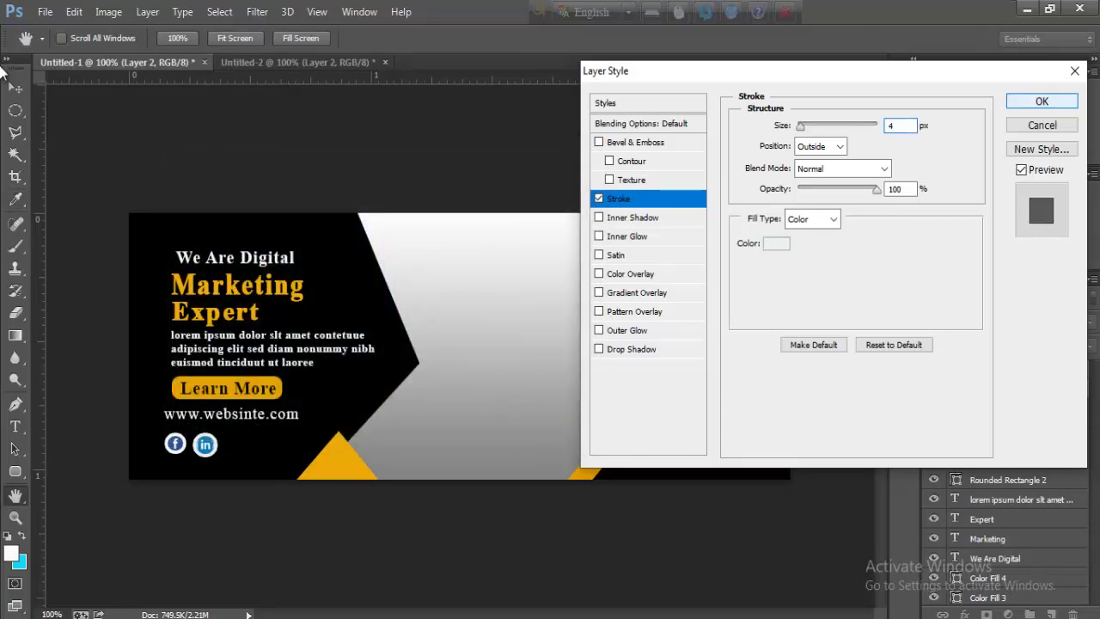
{"action": "key", "text": "Return"}
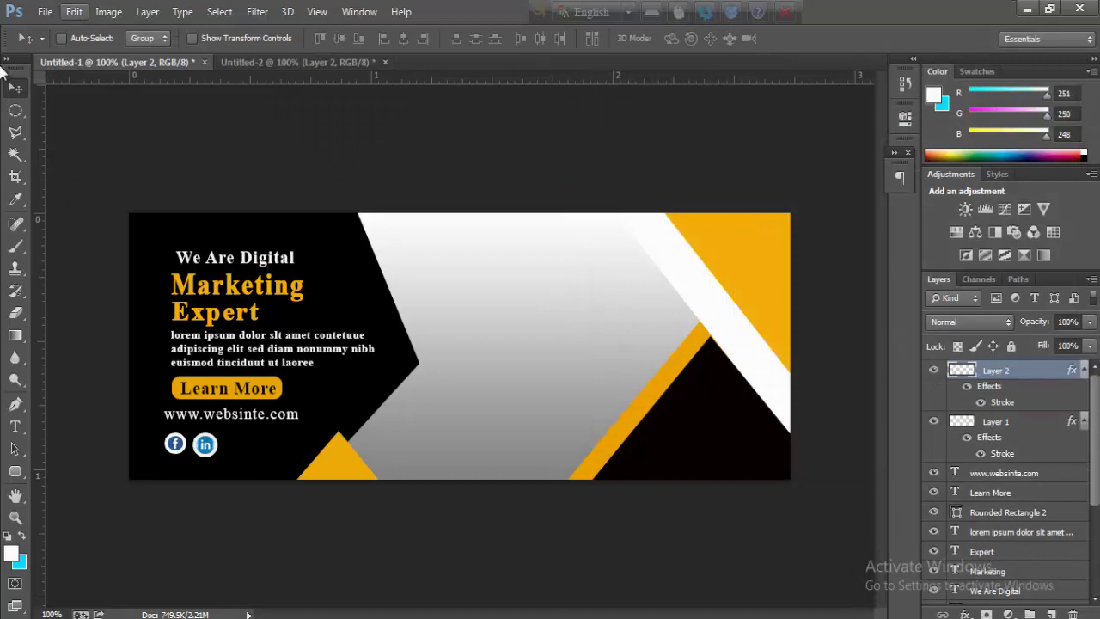
- Shrink the outlined LinkedIn icon slightly further
{"action": "key", "text": "alt+e"}
{"action": "key", "text": "Up"}
{"action": "key", "text": "Return"}
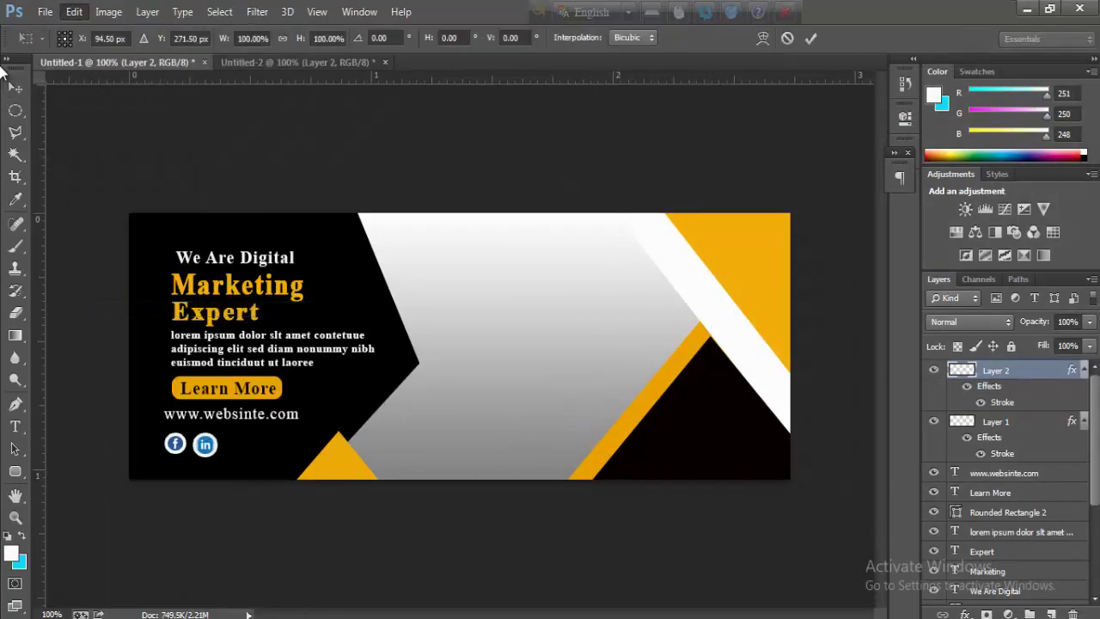
{"action": "left_click_drag", "start_coordinate": [218, 455], "coordinate": [217, 456]}
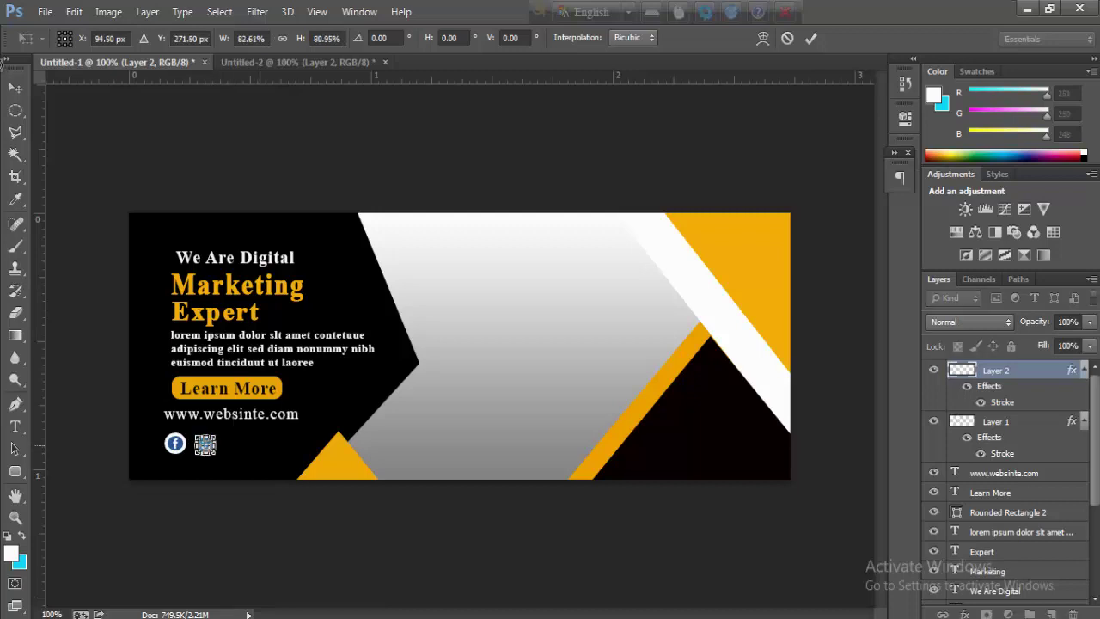
{"action": "key", "text": "Return"}
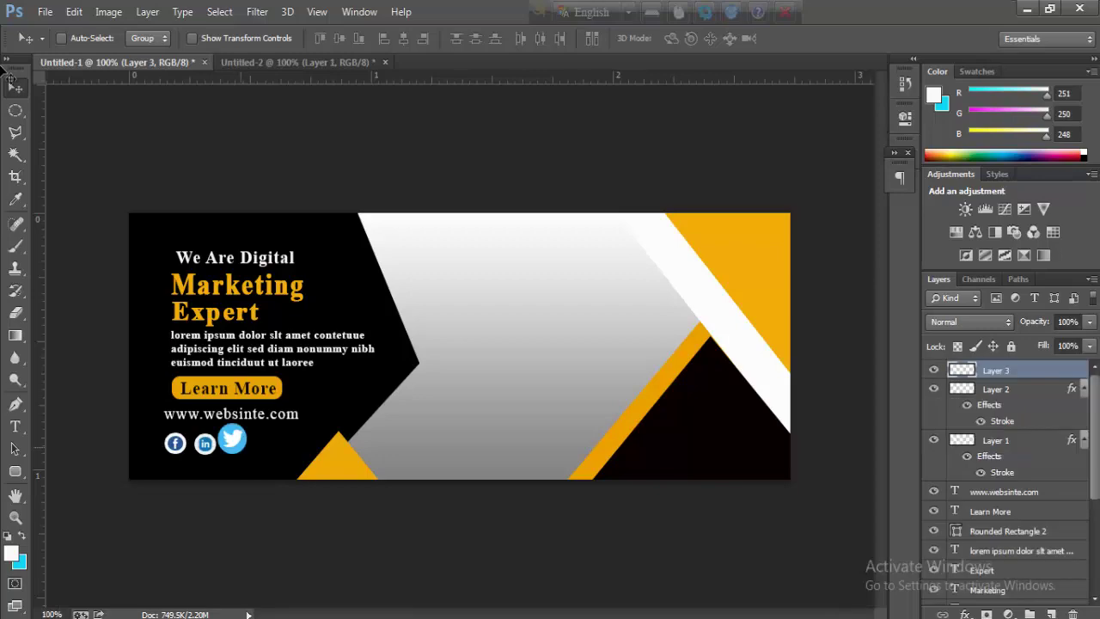
- Give the Twitter icon layer a 4px near-white #f7fbfc outline stroke
{"action": "left_click_drag", "start_coordinate": [232, 439], "coordinate": [248, 444]}
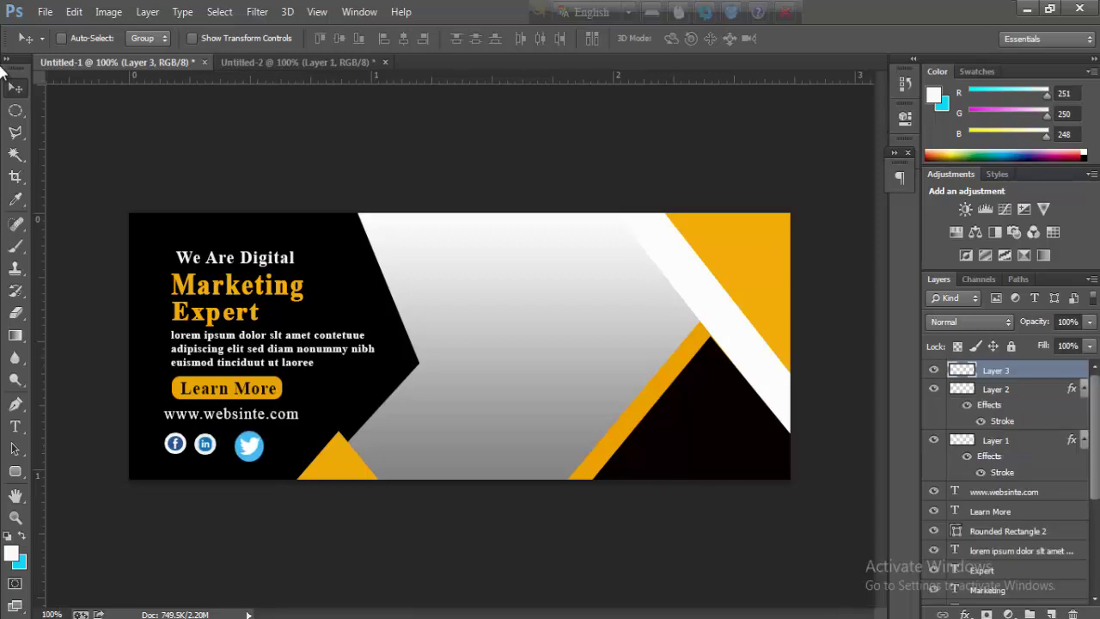
{"action": "right_click", "coordinate": [1014, 370]}
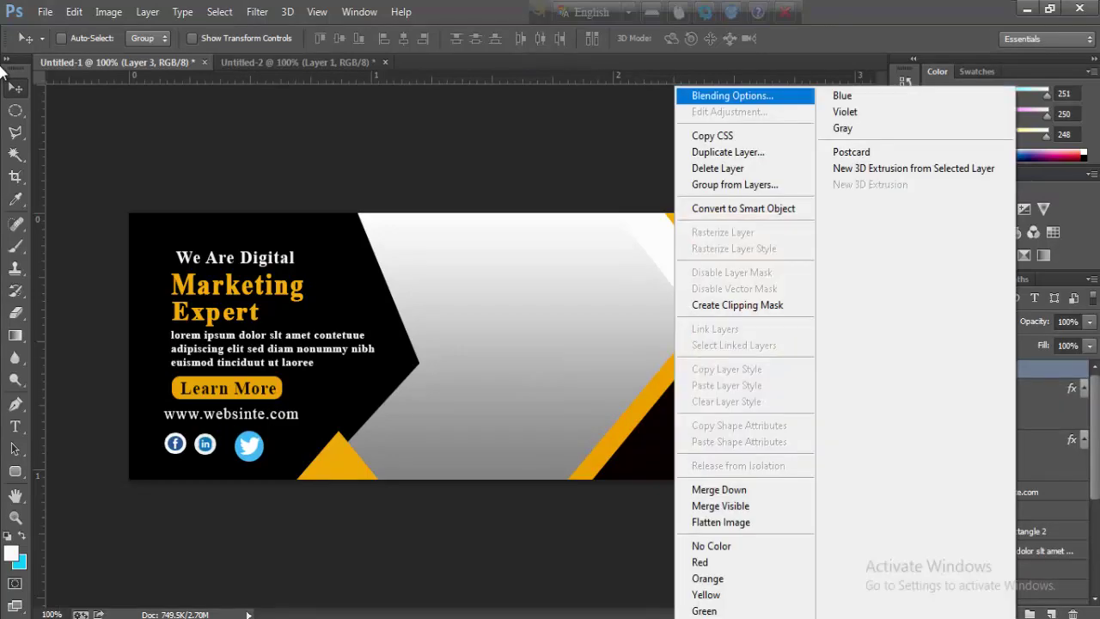
{"action": "left_click", "coordinate": [727, 98]}
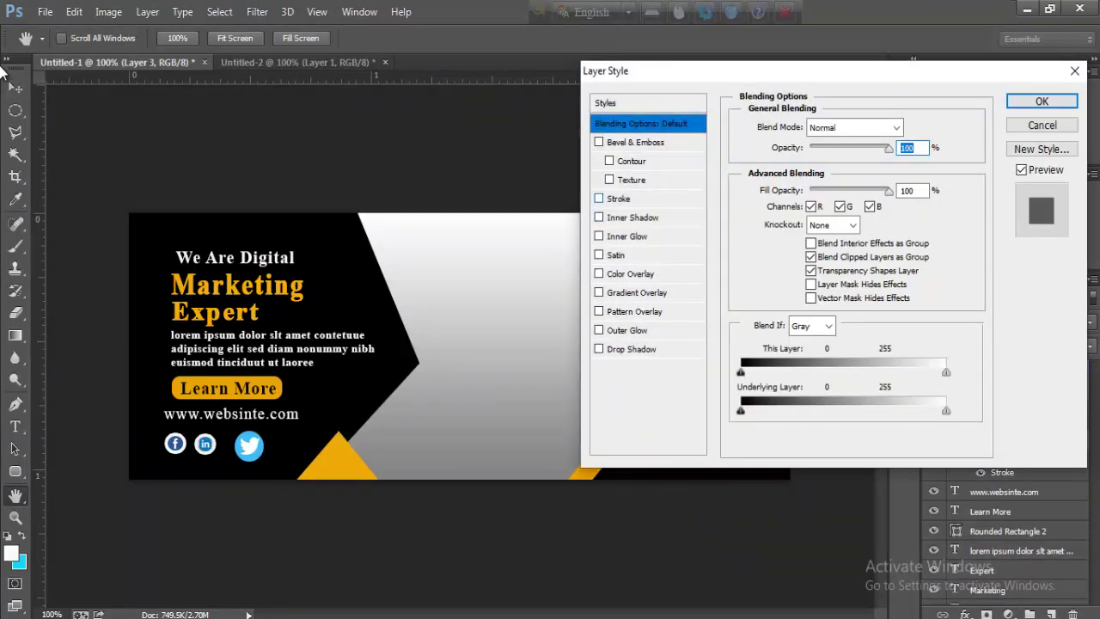
{"action": "left_click", "coordinate": [619, 198]}
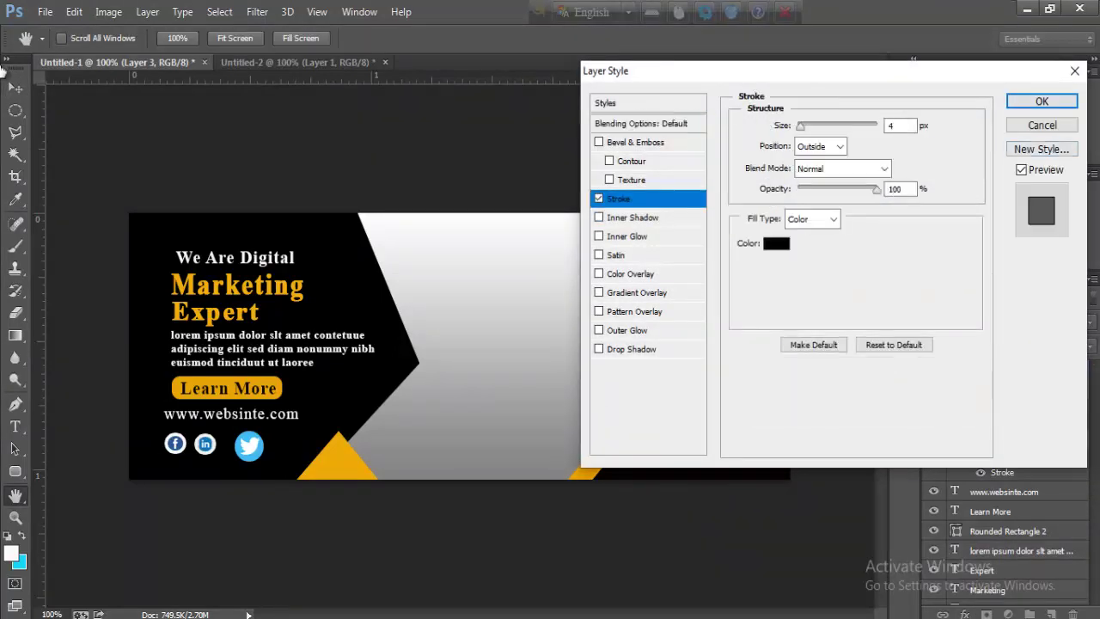
{"action": "left_click", "coordinate": [776, 244]}
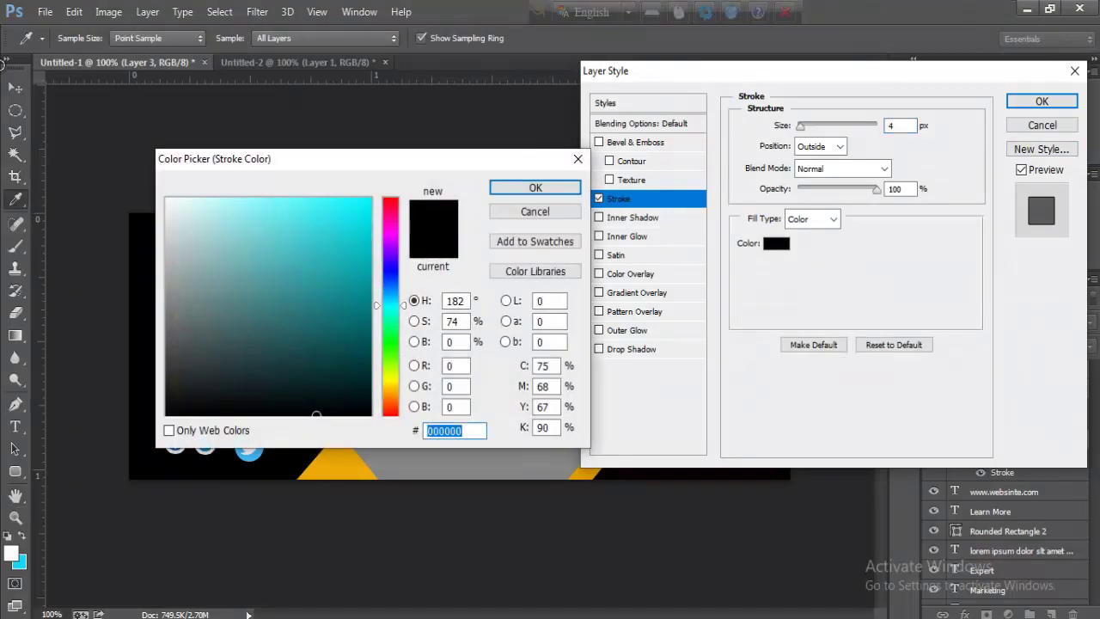
{"action": "type", "text": "f7fbfc"}
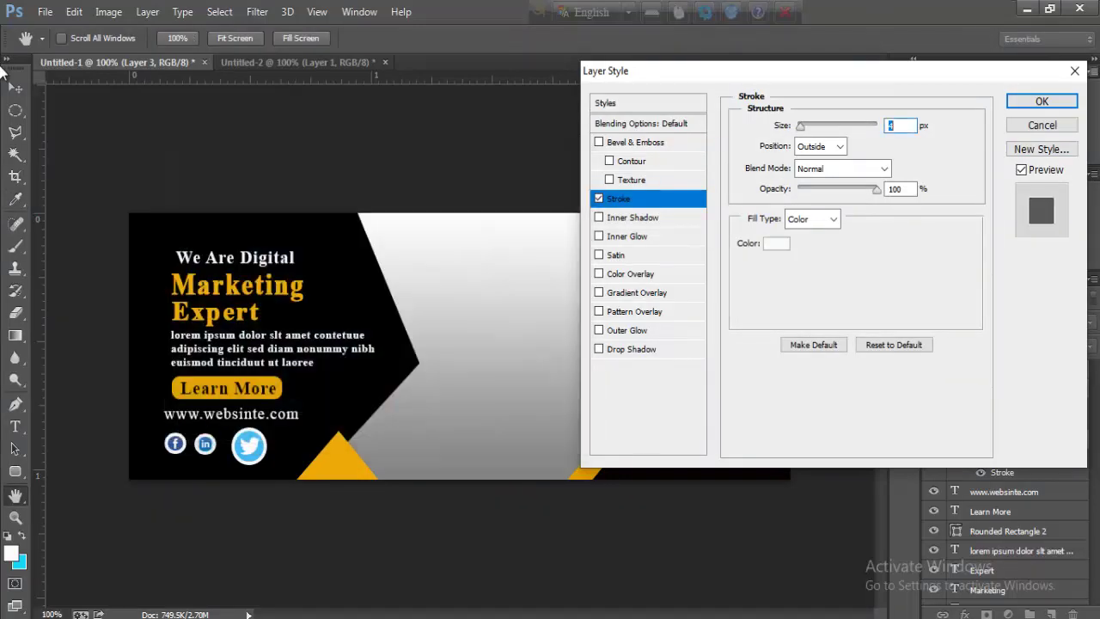
{"action": "key", "text": "Return"}
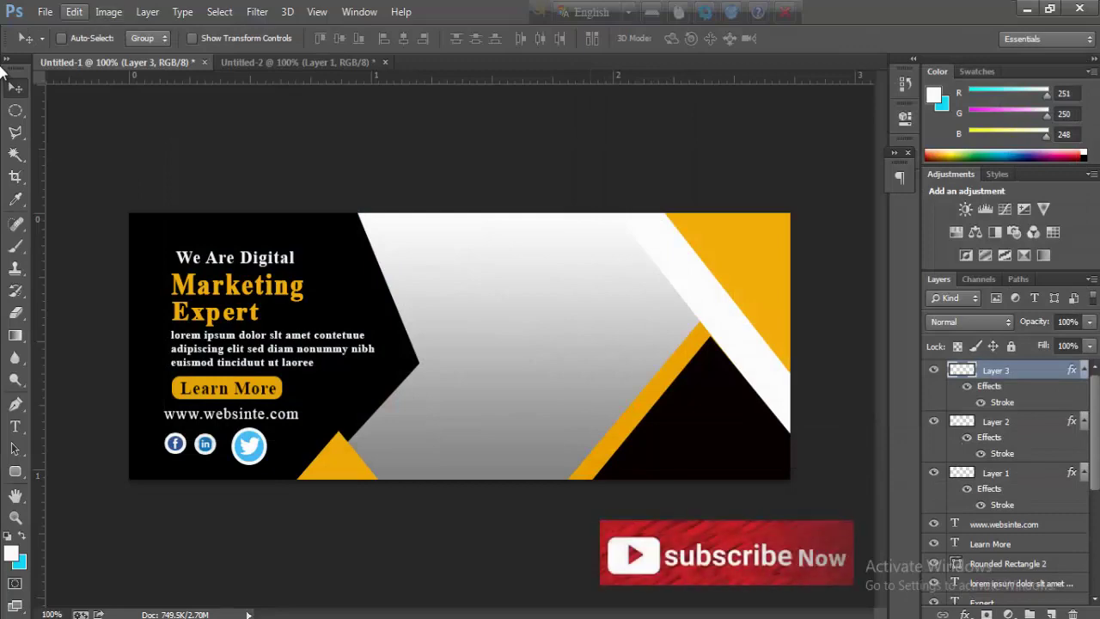
- Shrink the Twitter icon to about 53% and line it up beside LinkedIn
{"action": "left_click", "coordinate": [137, 309]}
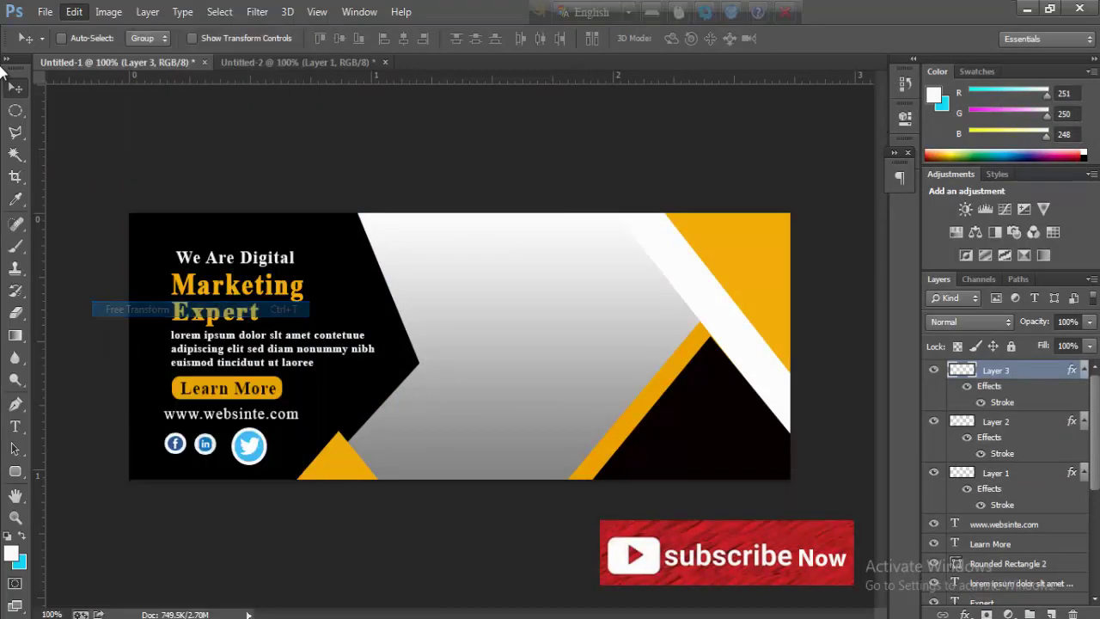
{"action": "left_click_drag", "start_coordinate": [265, 429], "coordinate": [260, 436]}
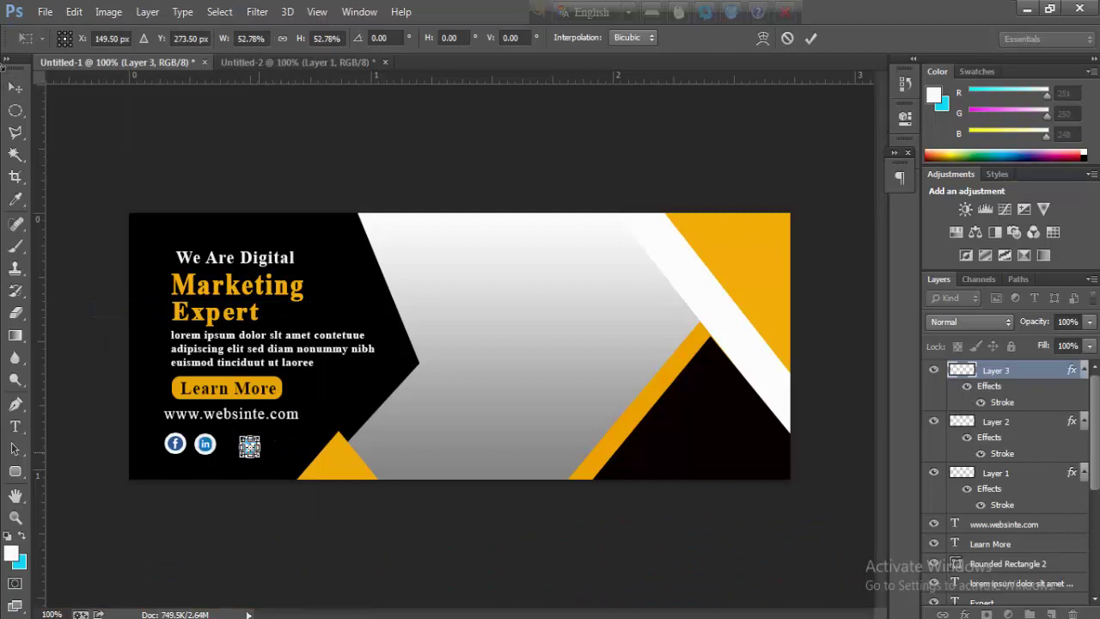
{"action": "left_click", "coordinate": [15, 86]}
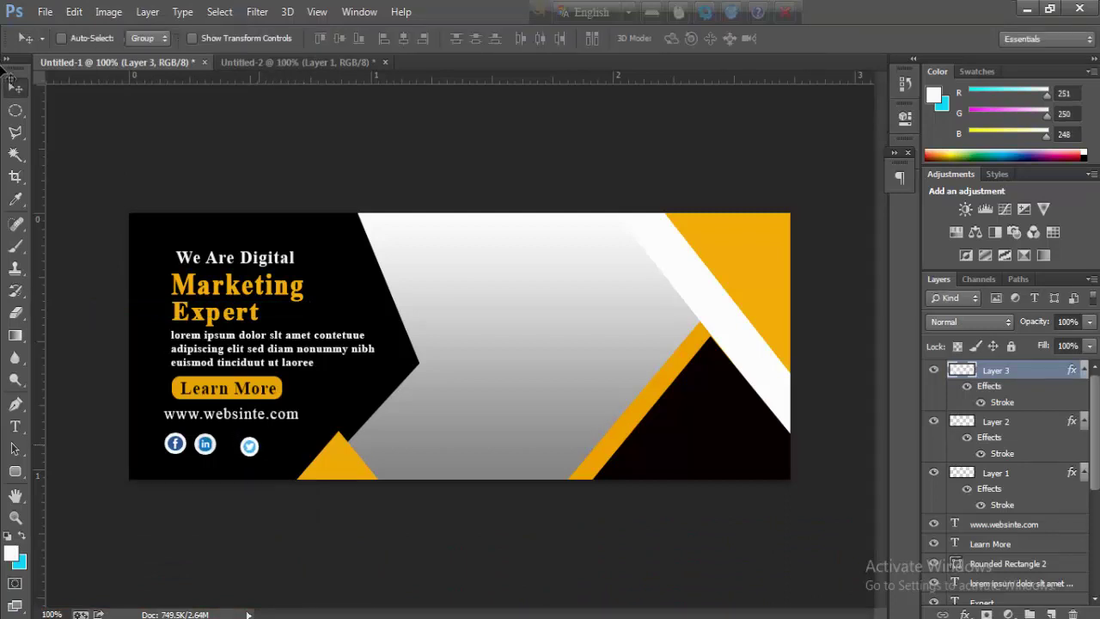
{"action": "left_click_drag", "start_coordinate": [249, 445], "coordinate": [236, 446]}
{"action": "key", "text": "Up"}
{"action": "key", "text": "Up"}
{"action": "key", "text": "Left"}
{"action": "key", "text": "Left"}
{"action": "key", "text": "Left"}
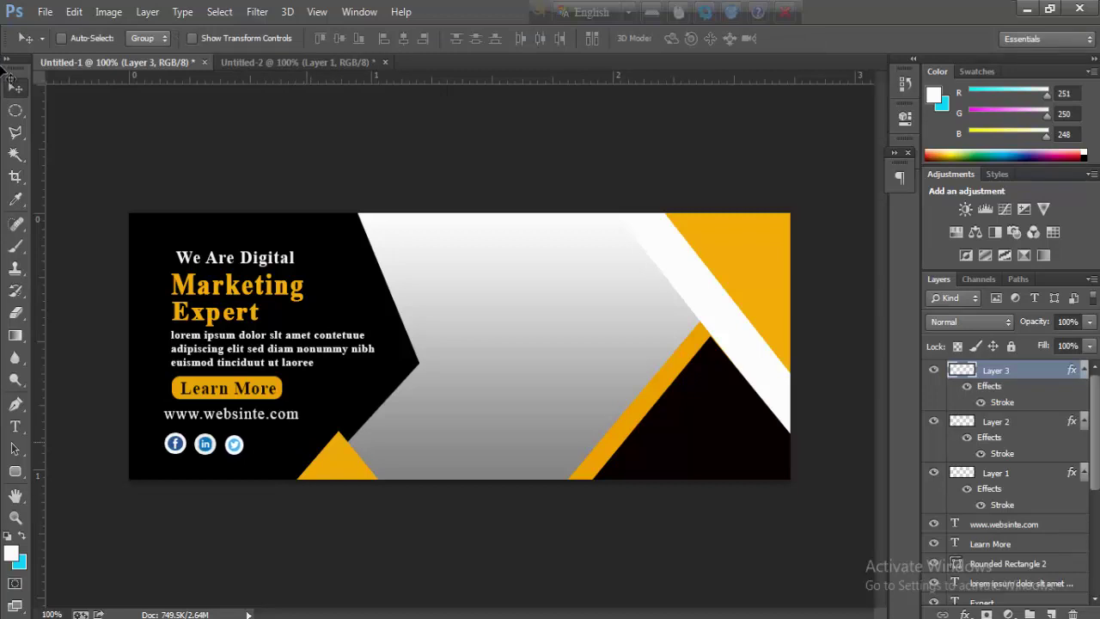
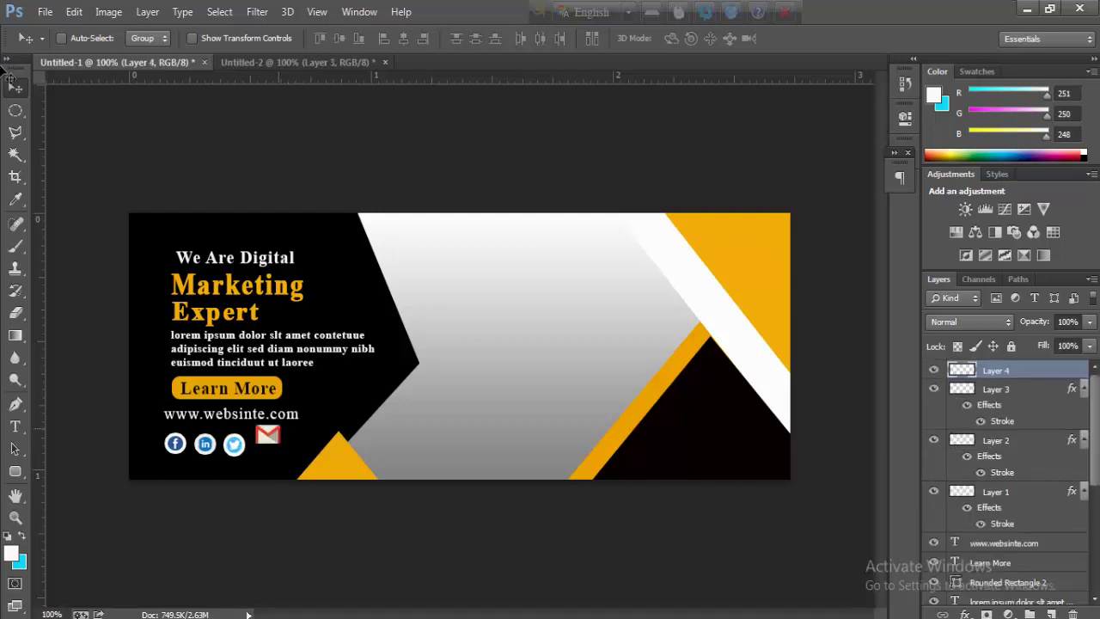
- Nudge the Gmail icon and give it a near-white f3fafa stroke outline
{"action": "left_click_drag", "start_coordinate": [268, 435], "coordinate": [269, 444]}
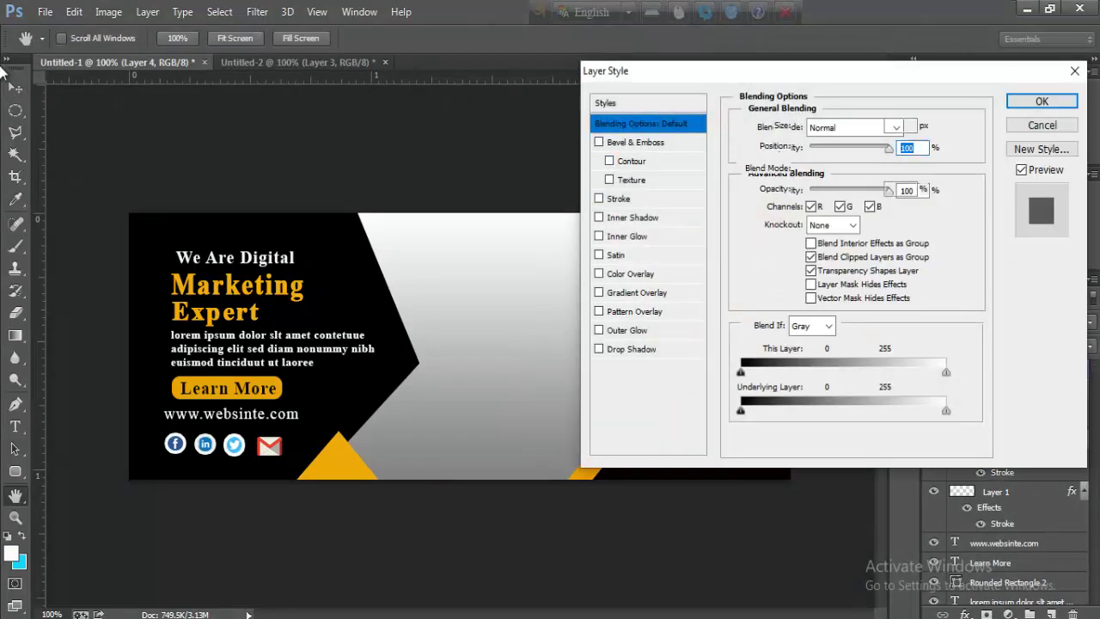
{"action": "left_click", "coordinate": [619, 199]}
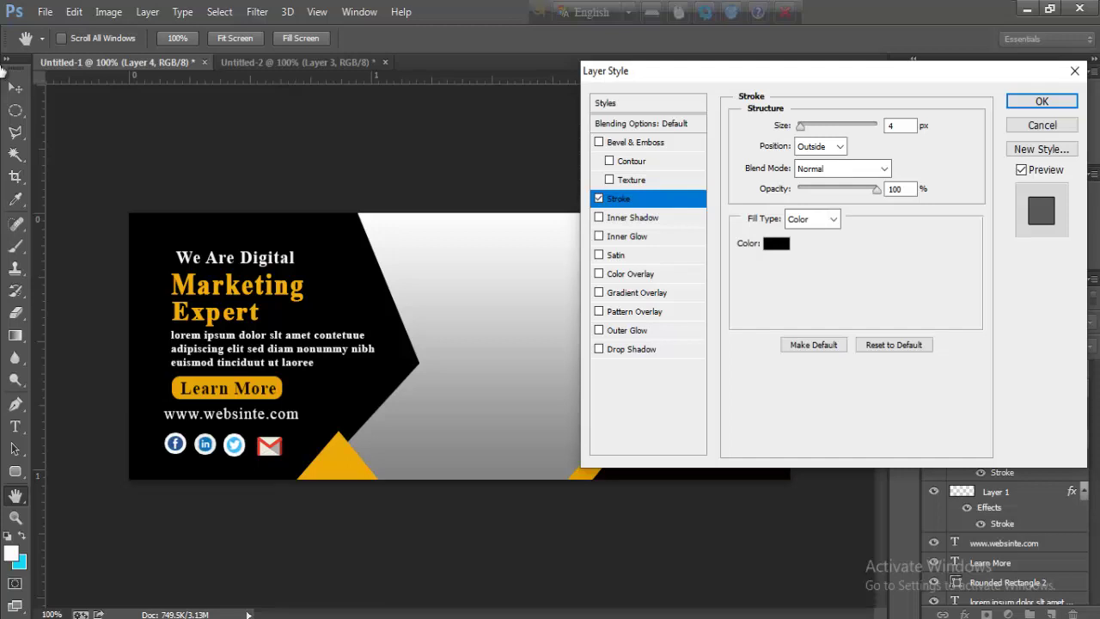
{"action": "left_click", "coordinate": [776, 243]}
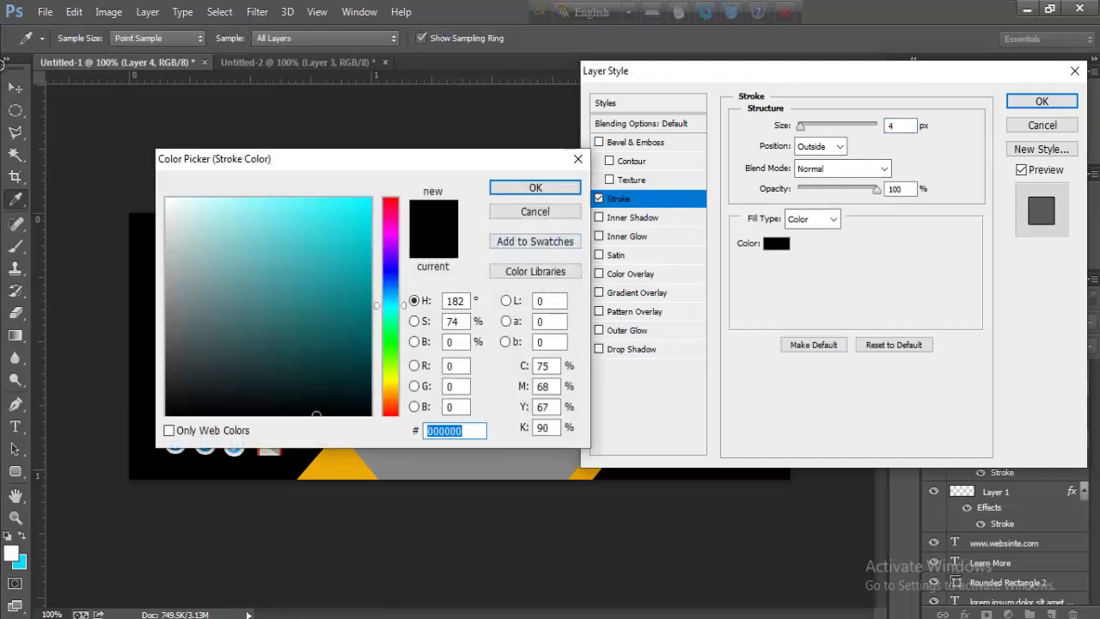
{"action": "type", "text": "f3fafa"}
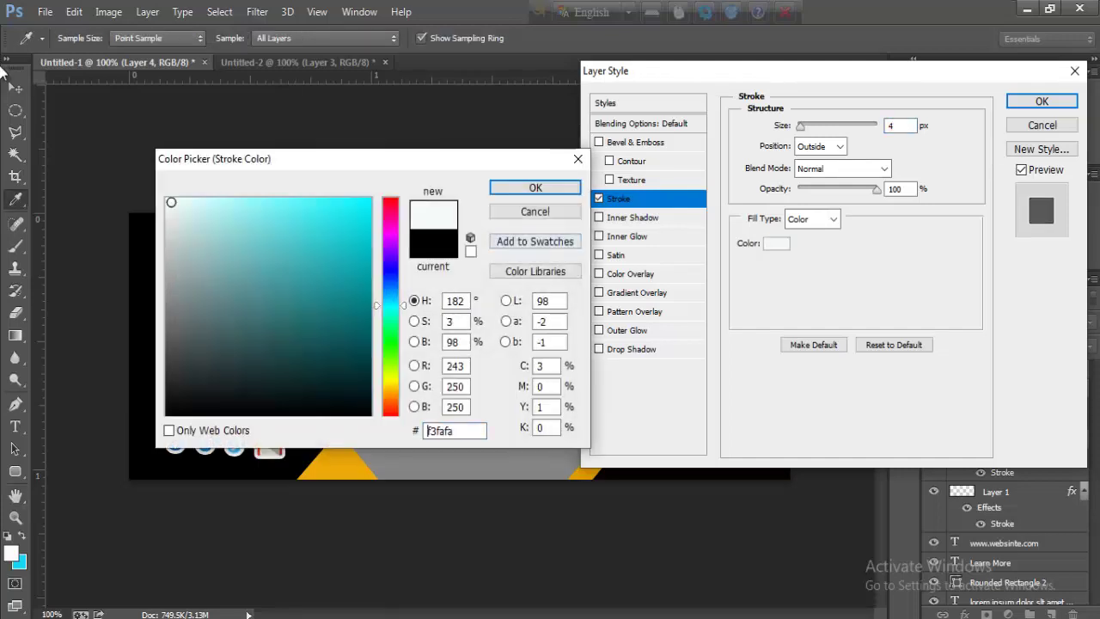
{"action": "key", "text": "Return"}
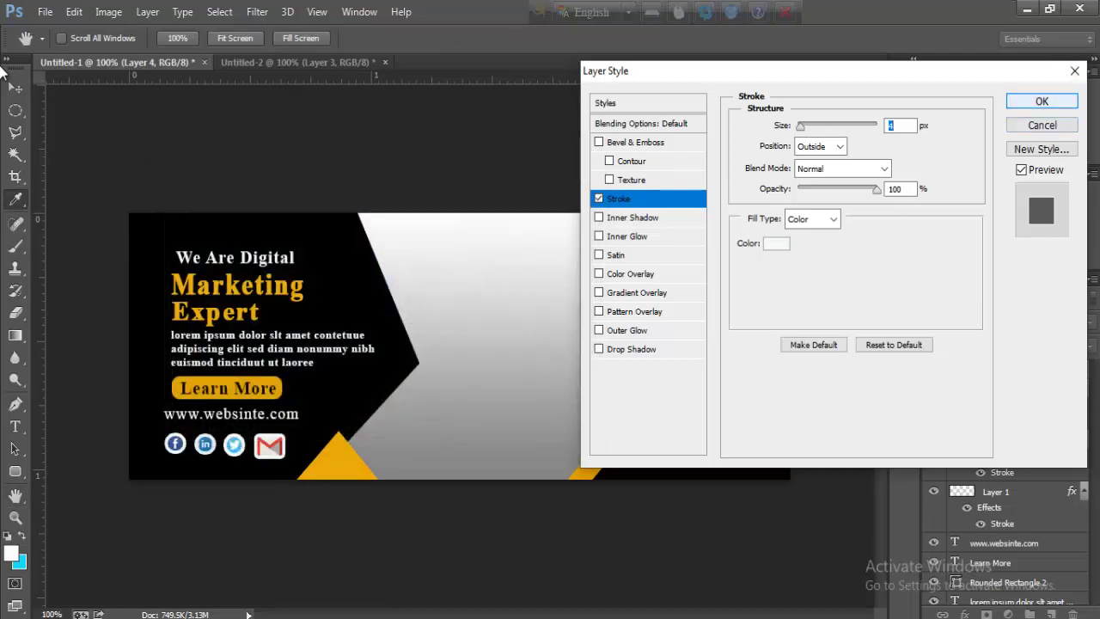
{"action": "key", "text": "Return"}
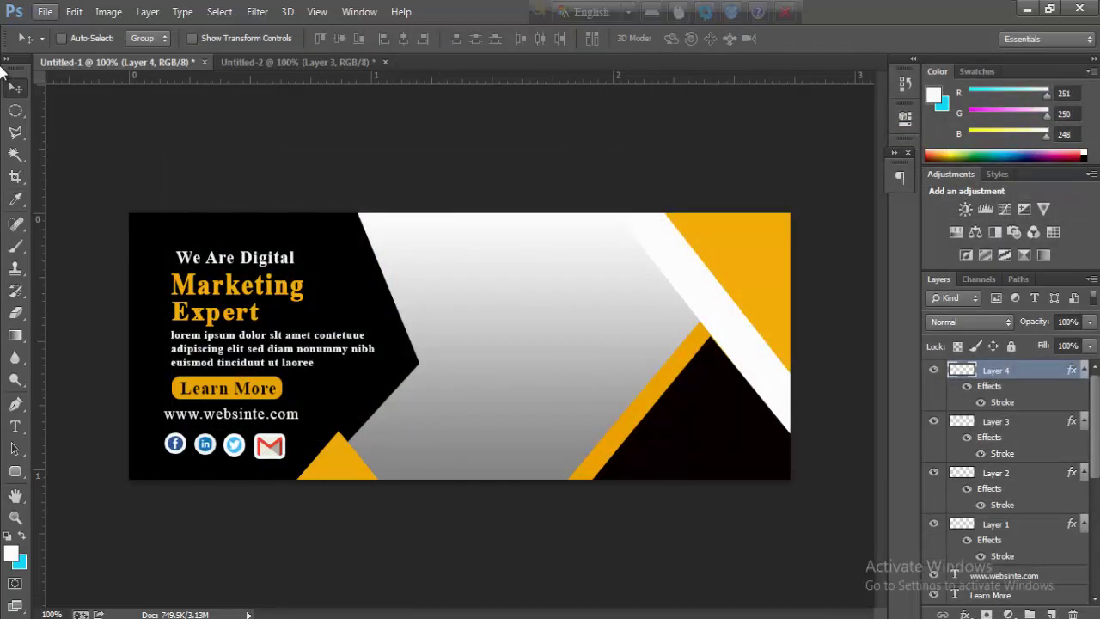
- Scale the Gmail icon down to about 64% with Free Transform
{"action": "left_click", "coordinate": [74, 11]}
{"action": "left_click", "coordinate": [146, 307]}
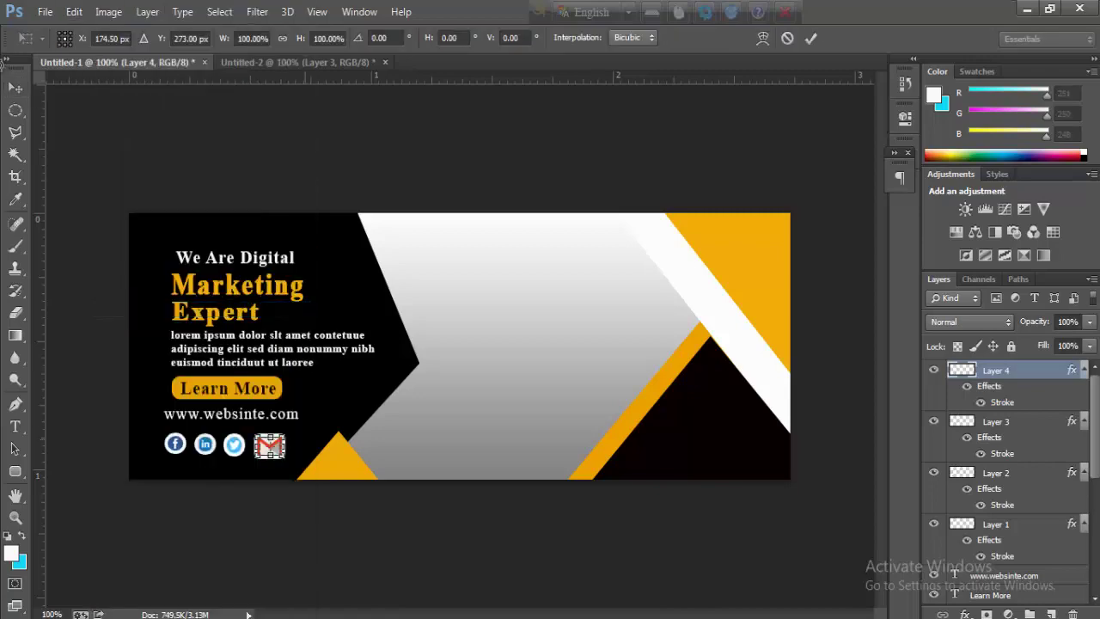
{"action": "left_click_drag", "start_coordinate": [284, 434], "coordinate": [280, 437]}
- Commit the Gmail resize, nudge it into place, and move the logo emblem onto the white stripe
{"action": "key", "text": "Return"}
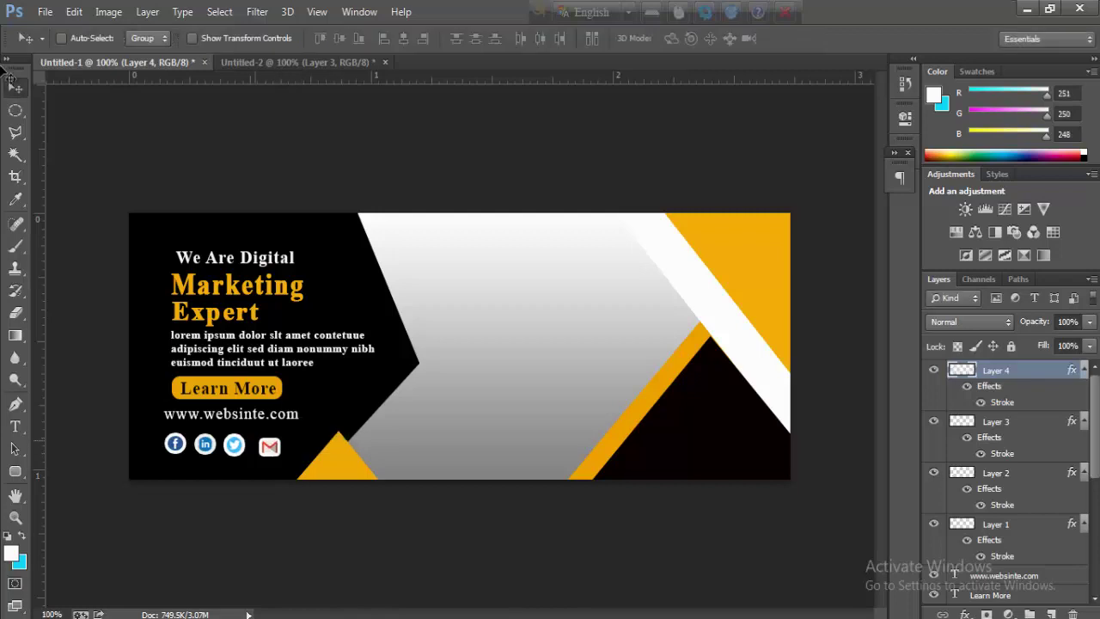
{"action": "left_click_drag", "start_coordinate": [269, 446], "coordinate": [265, 444]}
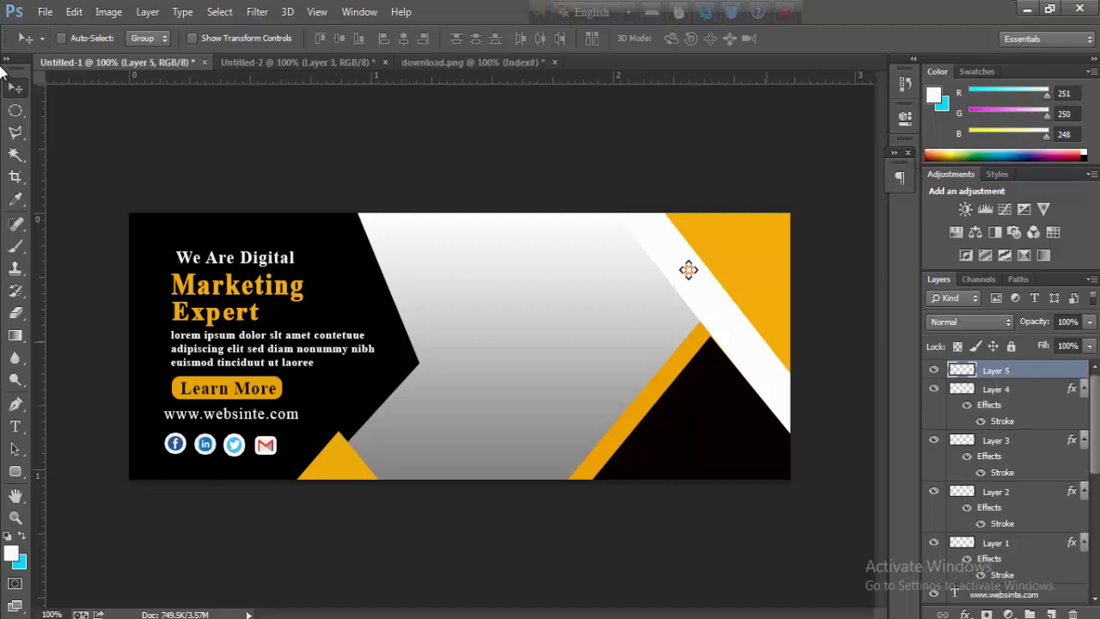
{"action": "left_click_drag", "start_coordinate": [688, 270], "coordinate": [678, 259]}
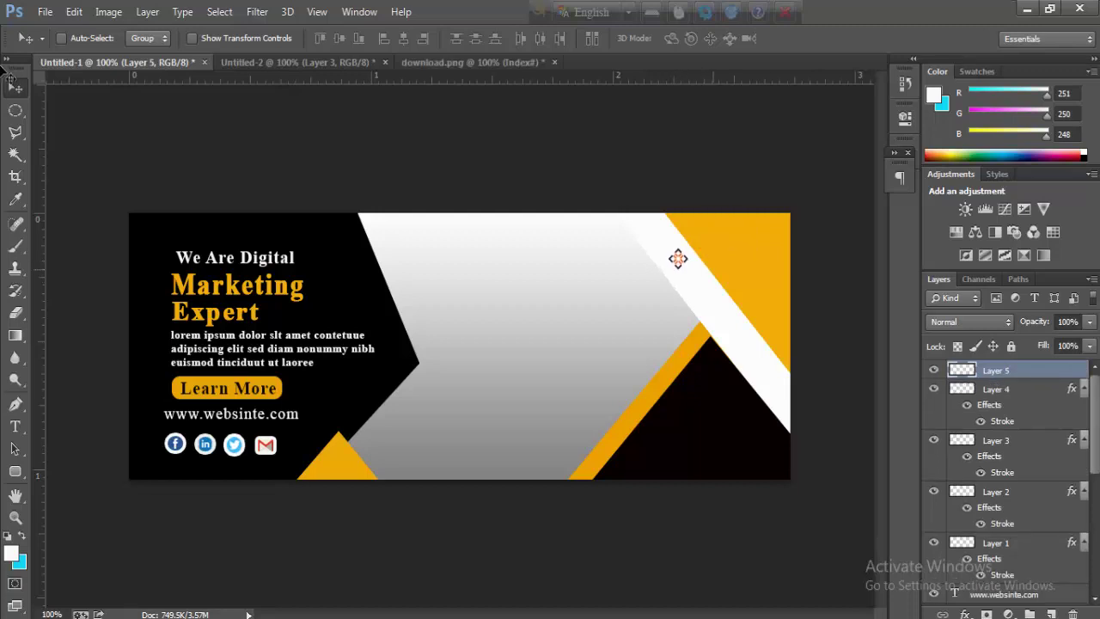
- Add a stroke outline to the logo emblem's layer via Blending Options
{"action": "right_click", "coordinate": [678, 259]}
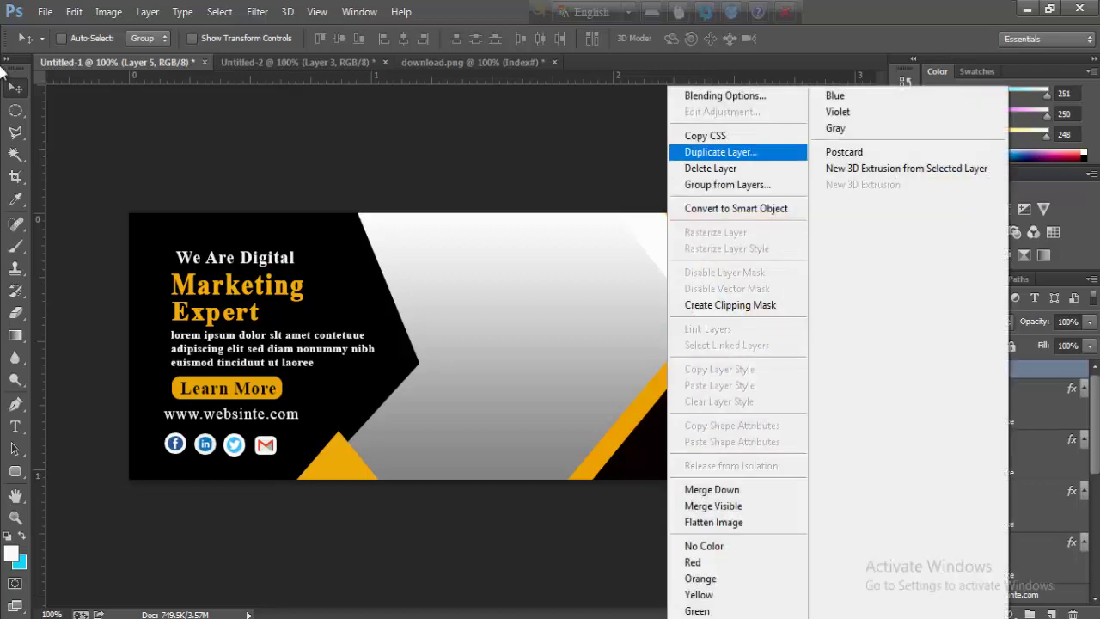
{"action": "left_click", "coordinate": [687, 96]}
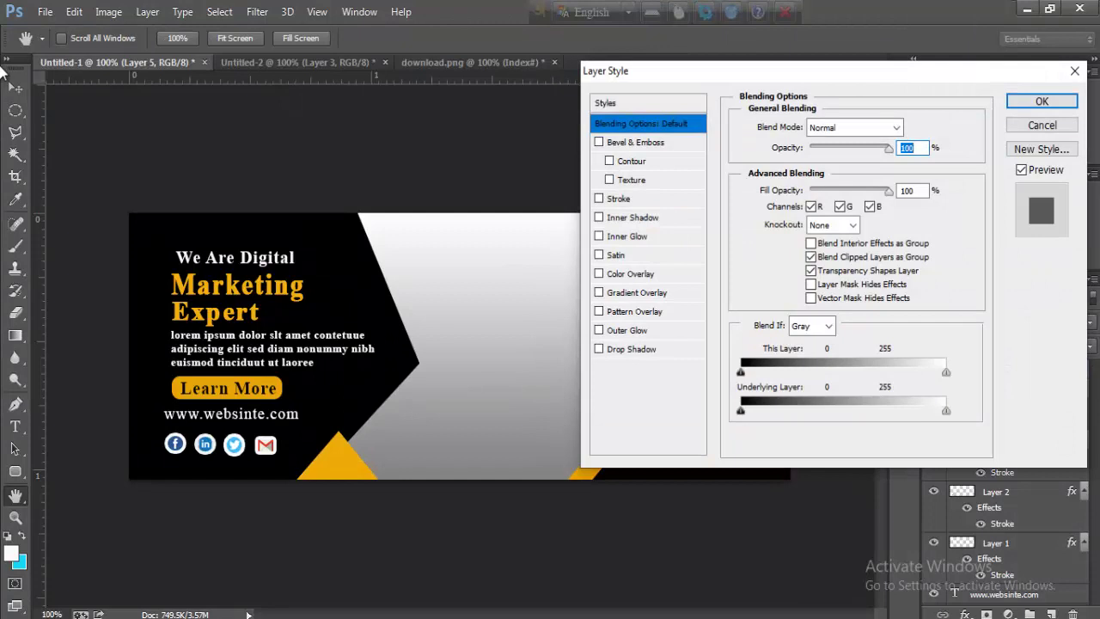
{"action": "left_click", "coordinate": [599, 198]}
{"action": "left_click", "coordinate": [1041, 101]}
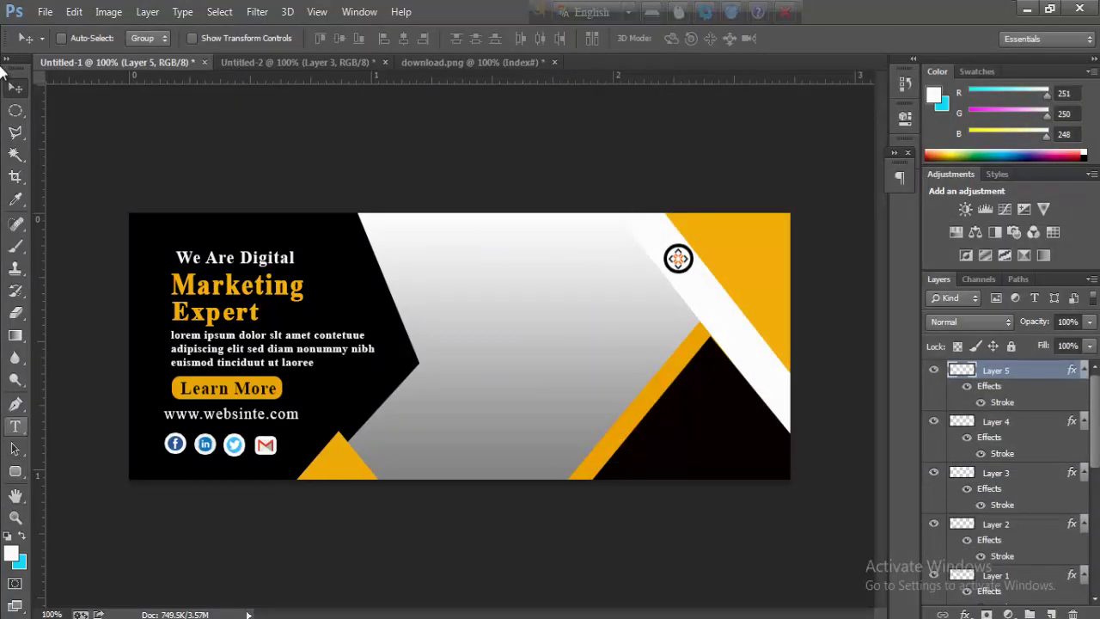
{"action": "key", "text": "t"}
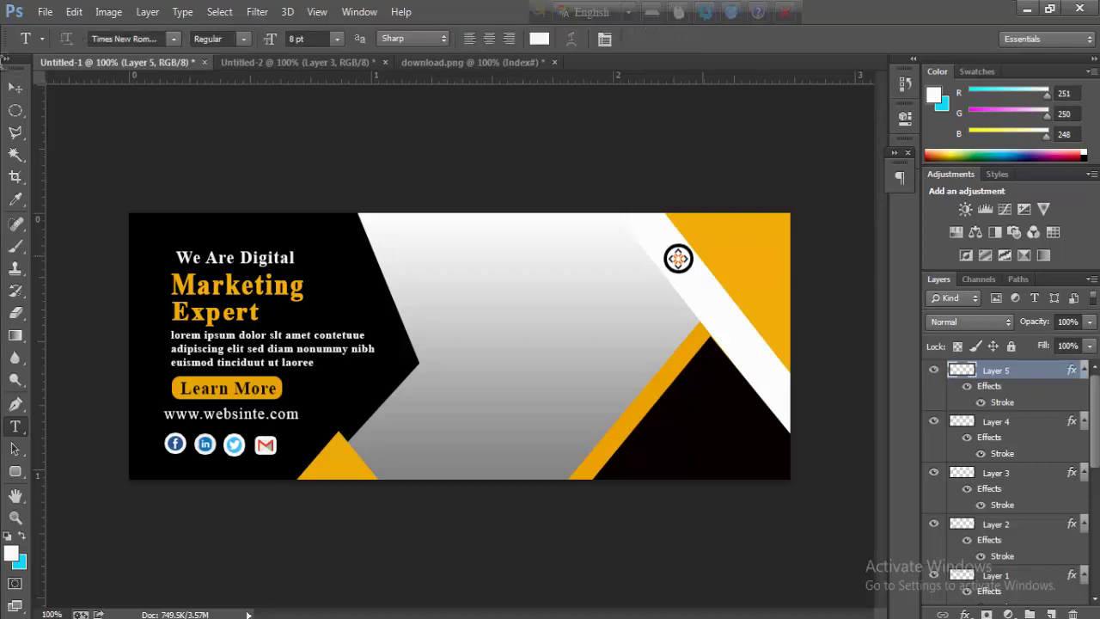
- Type LOGO beside the emblem, scale it to about 46%, and nudge it right and down
{"action": "left_click", "coordinate": [678, 258]}
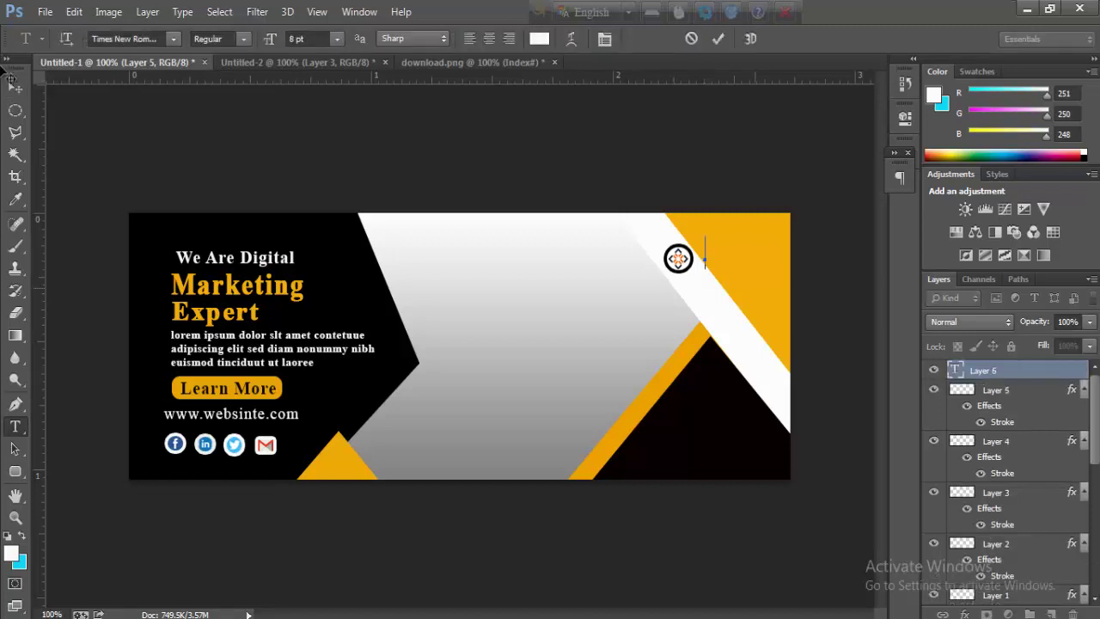
{"action": "type", "text": "L"}
{"action": "type", "text": "O"}
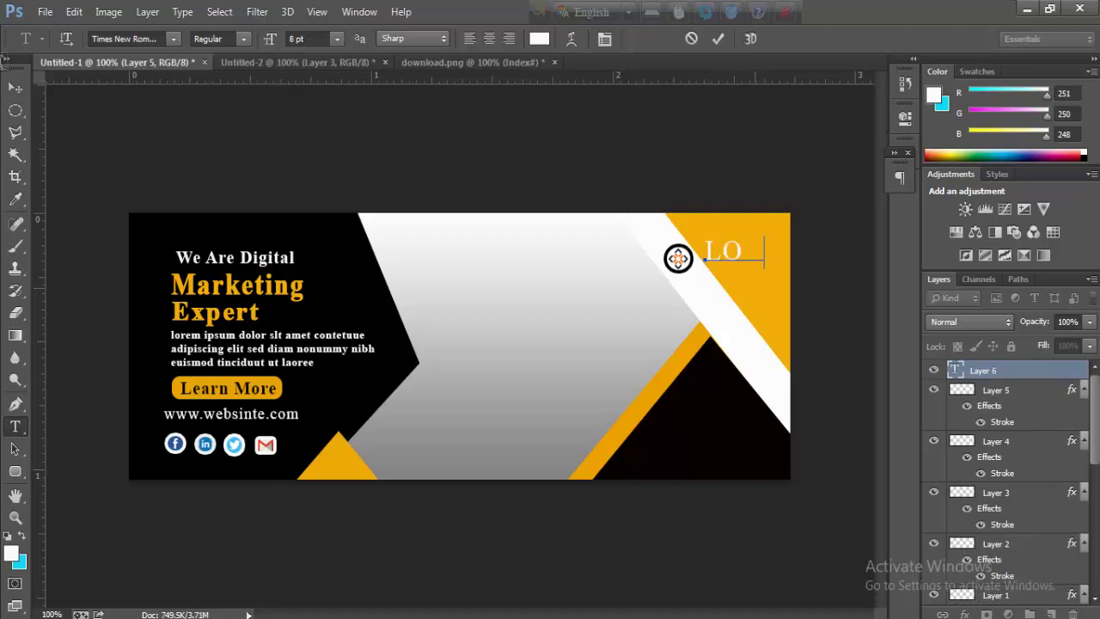
{"action": "type", "text": "GO"}
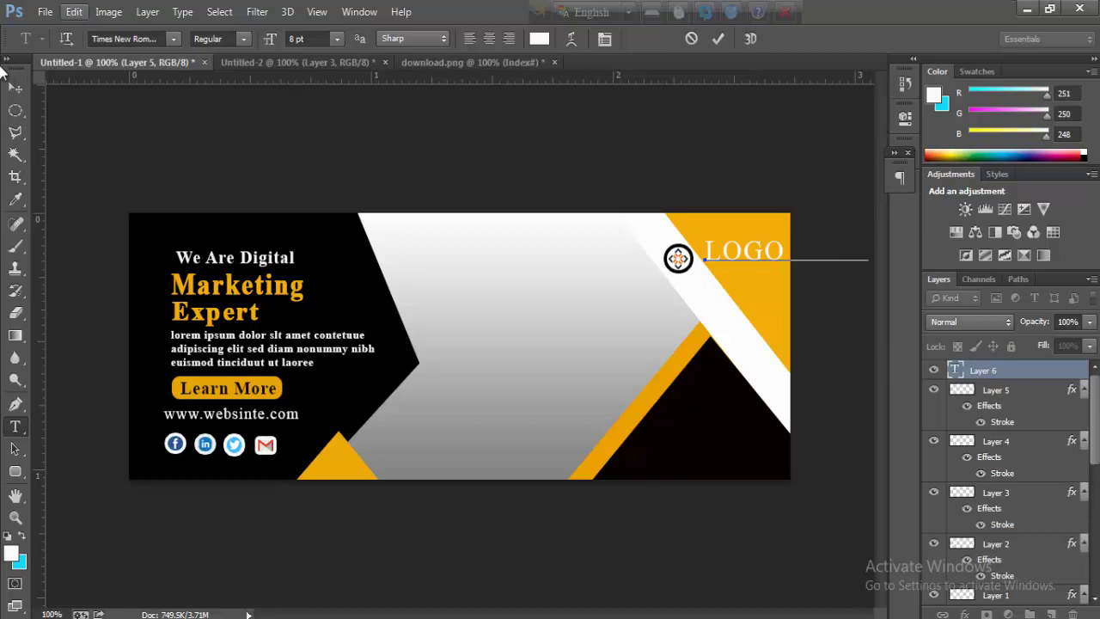
{"action": "left_click", "coordinate": [74, 11]}
{"action": "mouse_move", "coordinate": [127, 326]}
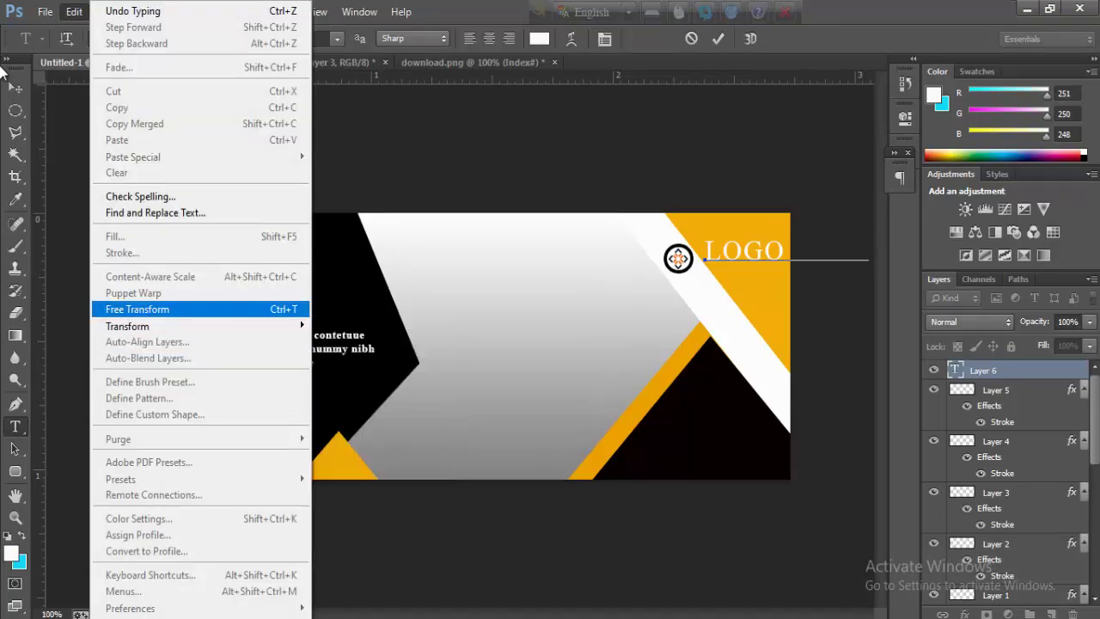
{"action": "left_click", "coordinate": [137, 309]}
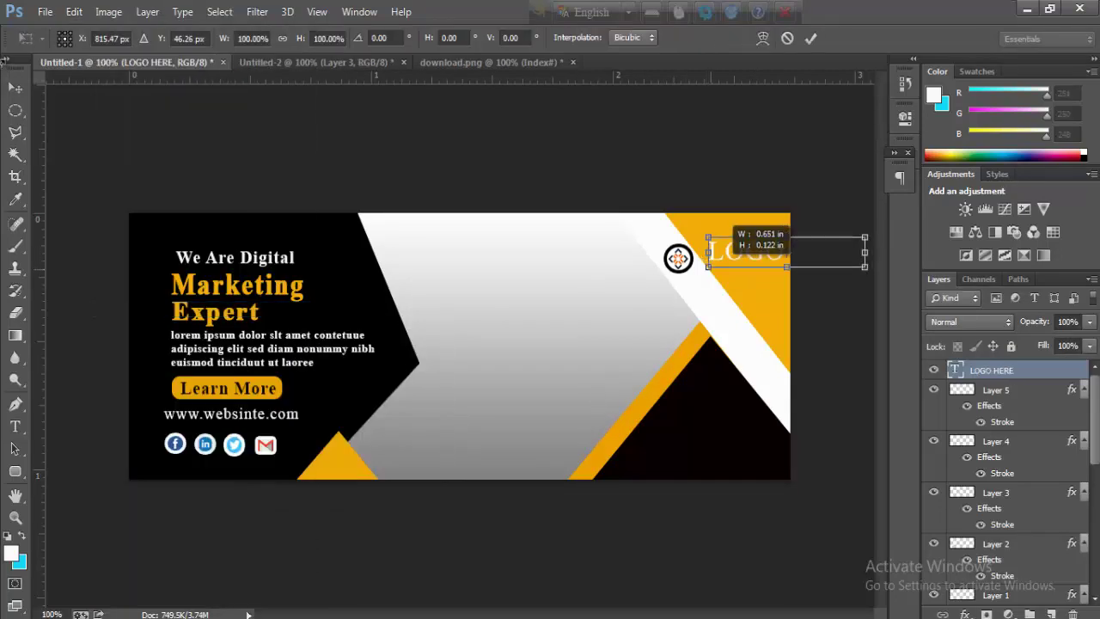
{"action": "mouse_move", "coordinate": [704, 237]}
{"action": "left_mouse_down"}
{"action": "mouse_move", "coordinate": [748, 246]}
{"action": "mouse_move", "coordinate": [730, 255]}
{"action": "left_mouse_up"}
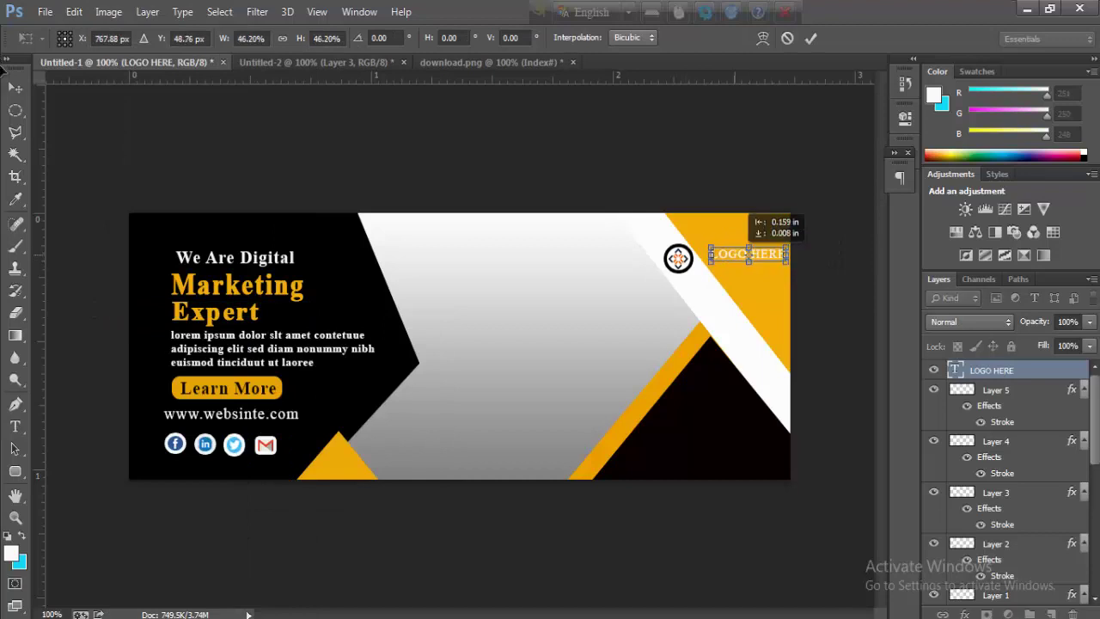
{"action": "key", "text": "Right"}
{"action": "key", "text": "Right"}
{"action": "key", "text": "Right"}
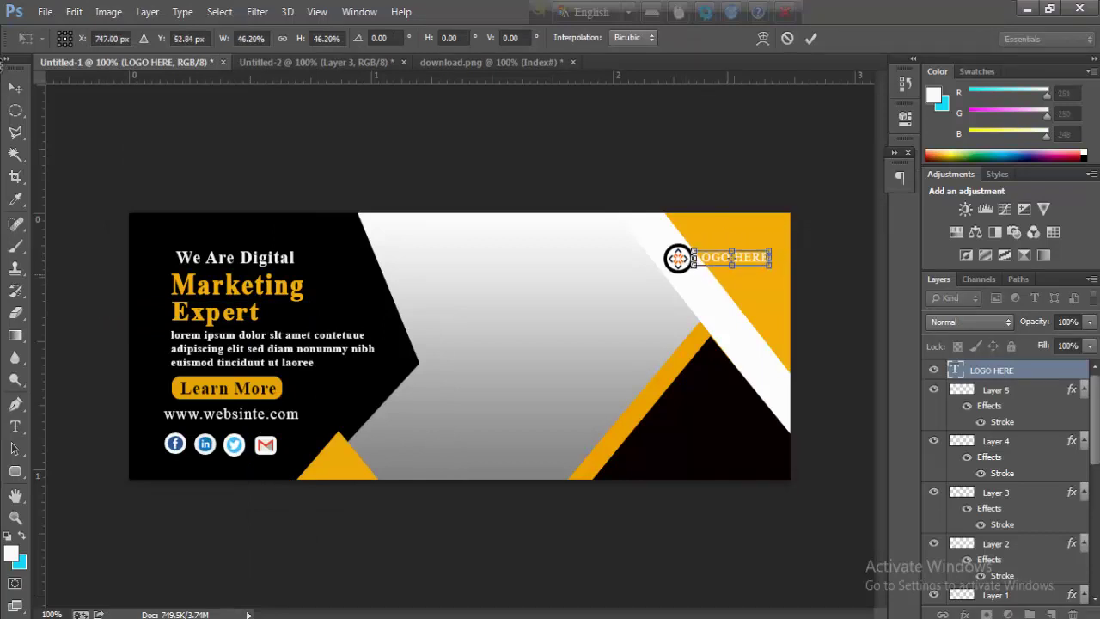
{"action": "key", "text": "Down"}
{"action": "key", "text": "Down"}
{"action": "key", "text": "Down"}
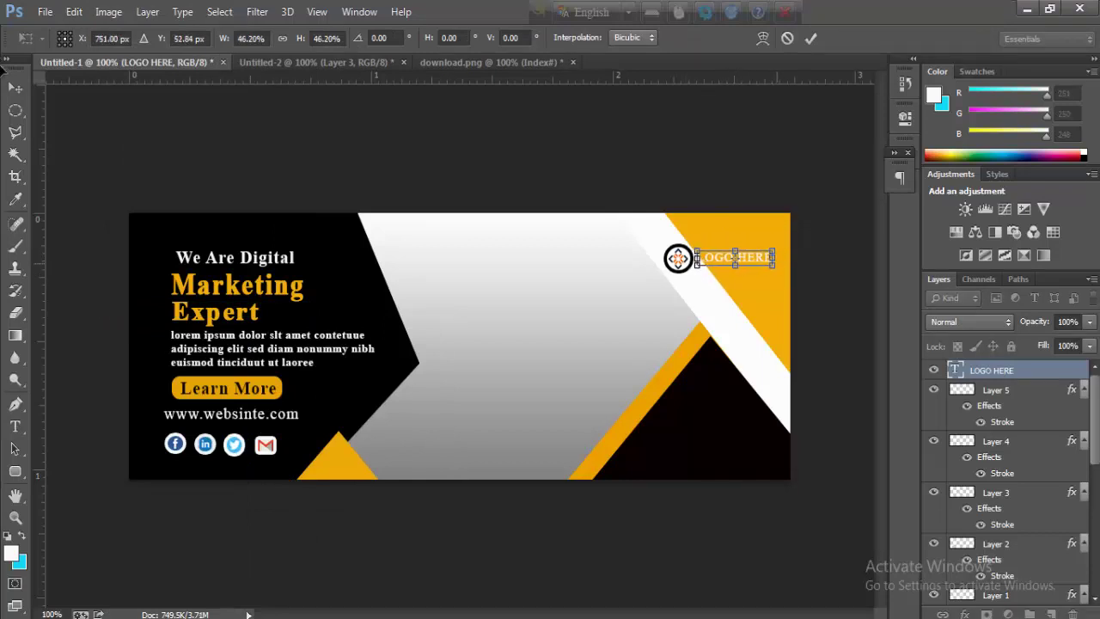
{"action": "left_click", "coordinate": [14, 426]}
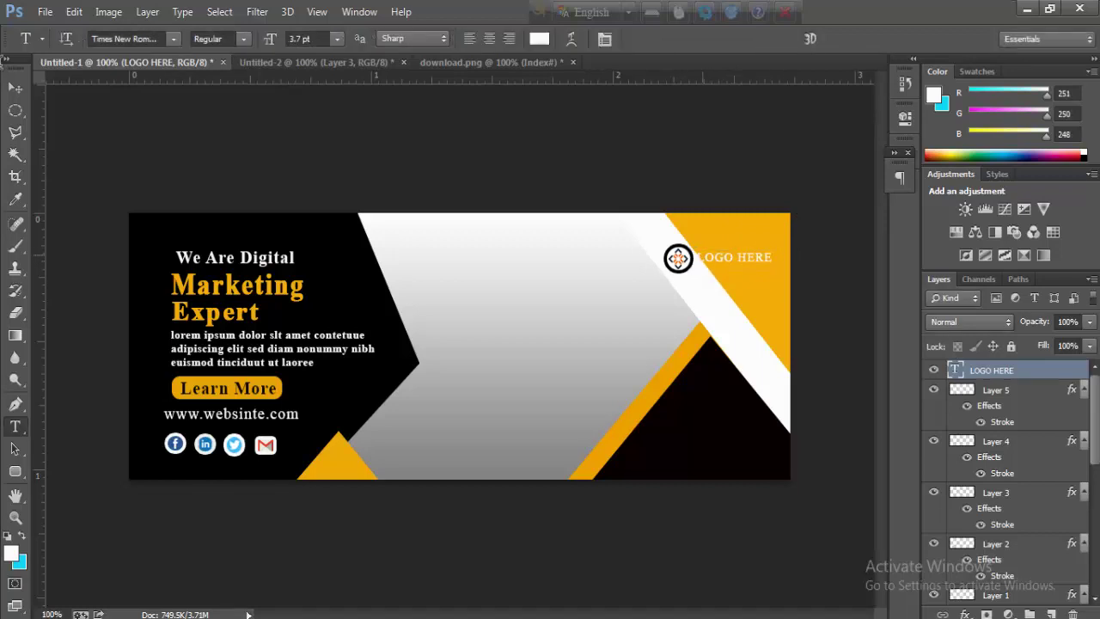
- Color the LOGO HERE text near-black 090701, set it Bold, and commit
{"action": "left_click_drag", "start_coordinate": [696, 258], "coordinate": [772, 258]}
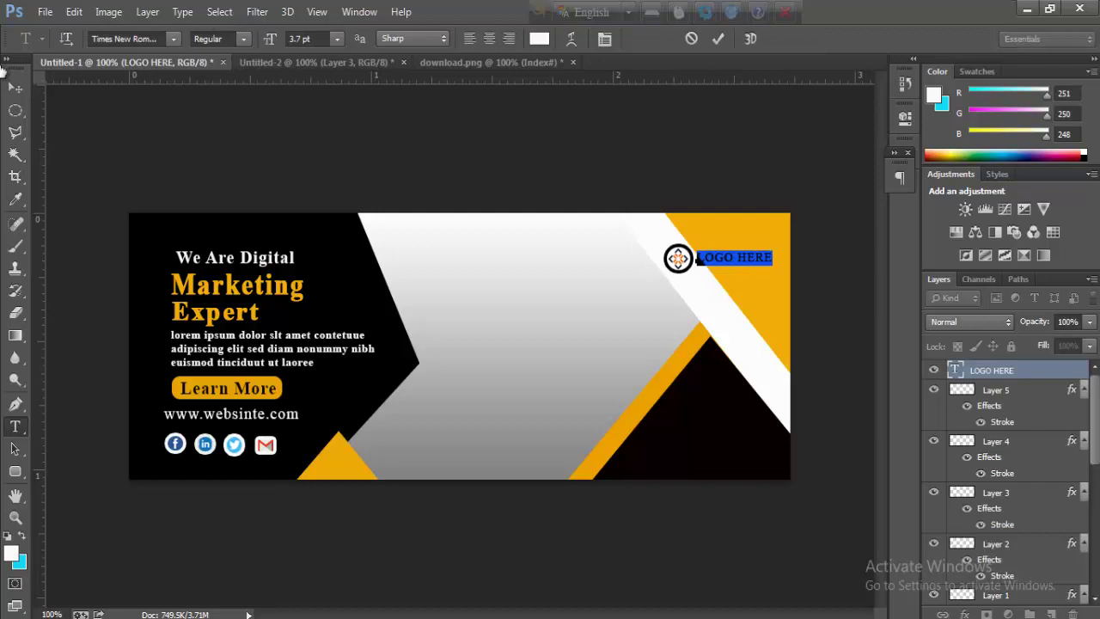
{"action": "left_click", "coordinate": [539, 38]}
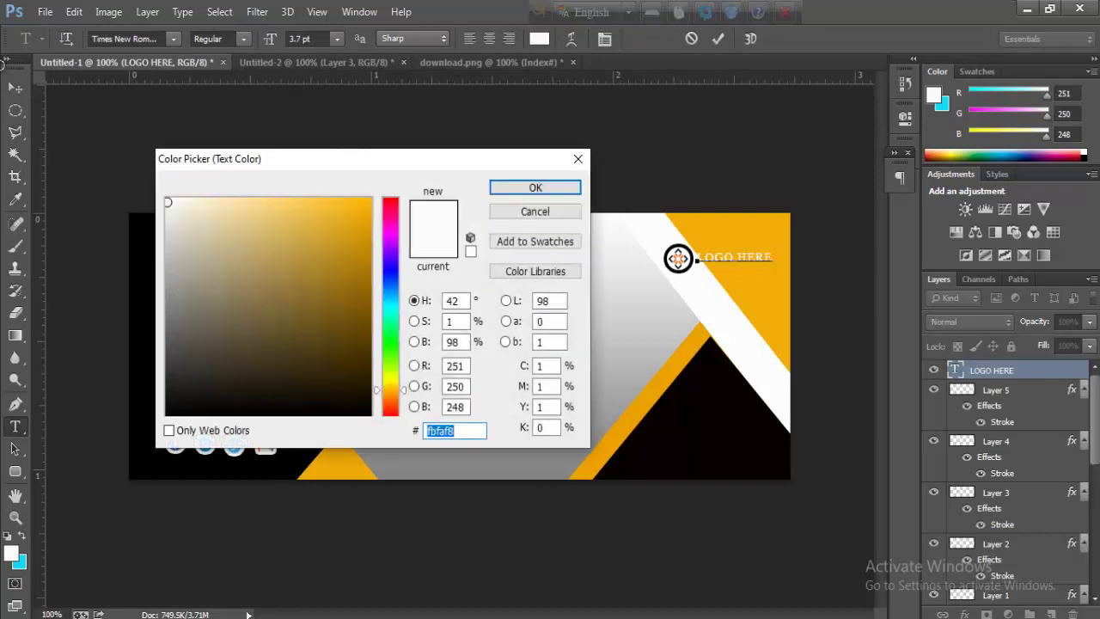
{"action": "type", "text": "090701"}
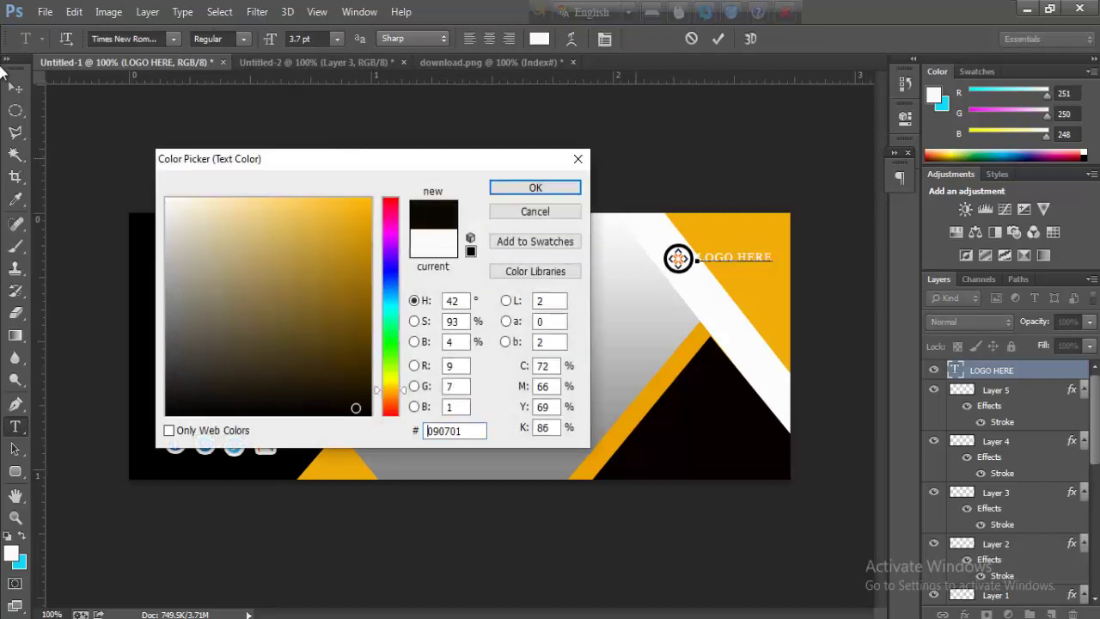
{"action": "key", "text": "Return"}
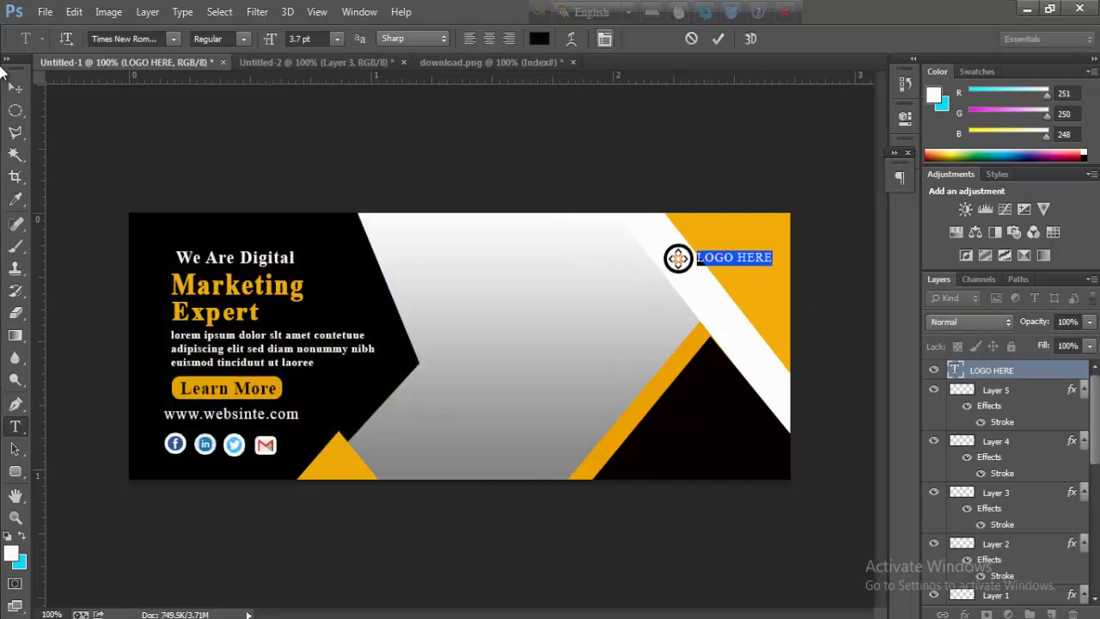
{"action": "left_click", "coordinate": [243, 39]}
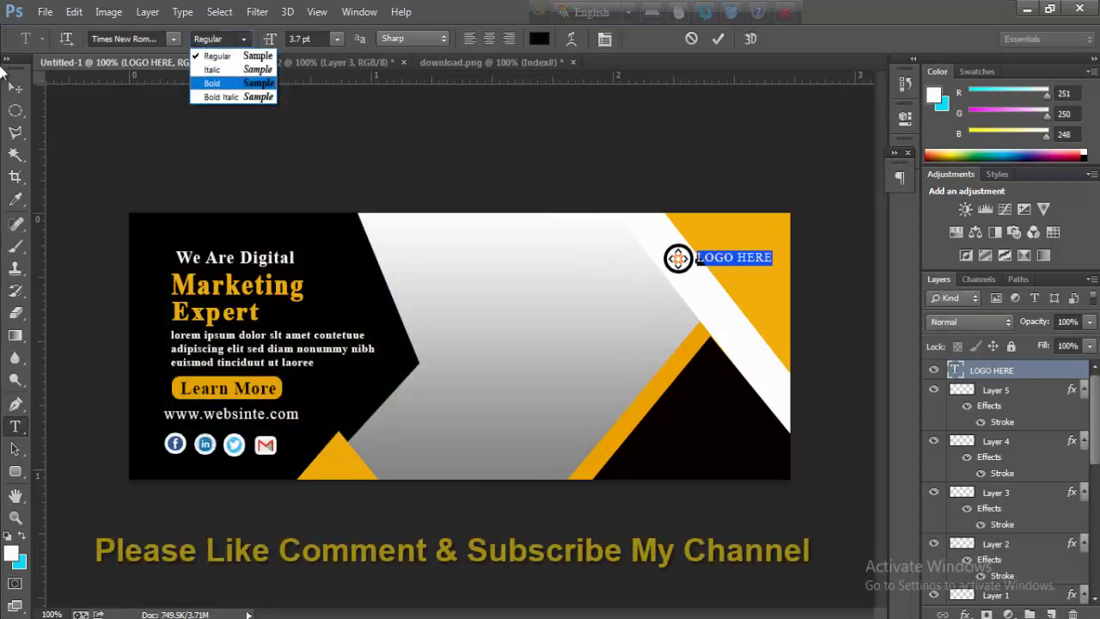
{"action": "left_click", "coordinate": [219, 82]}
{"action": "key", "text": "ctrl+h"}
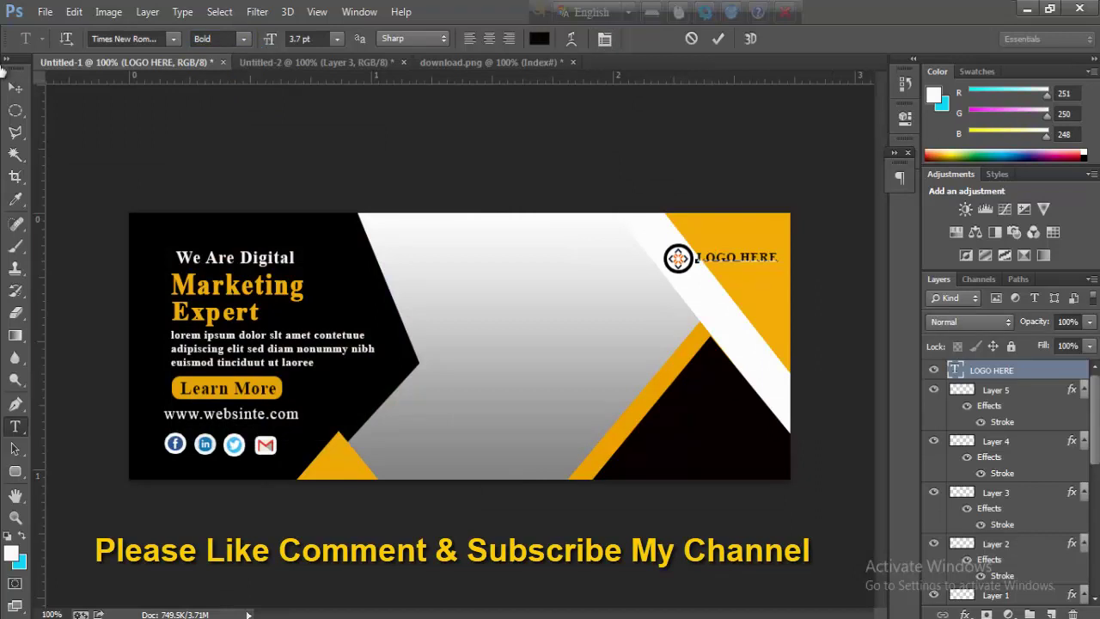
{"action": "key", "text": "ctrl+Return"}
{"action": "key", "text": "alt+bracketleft"}
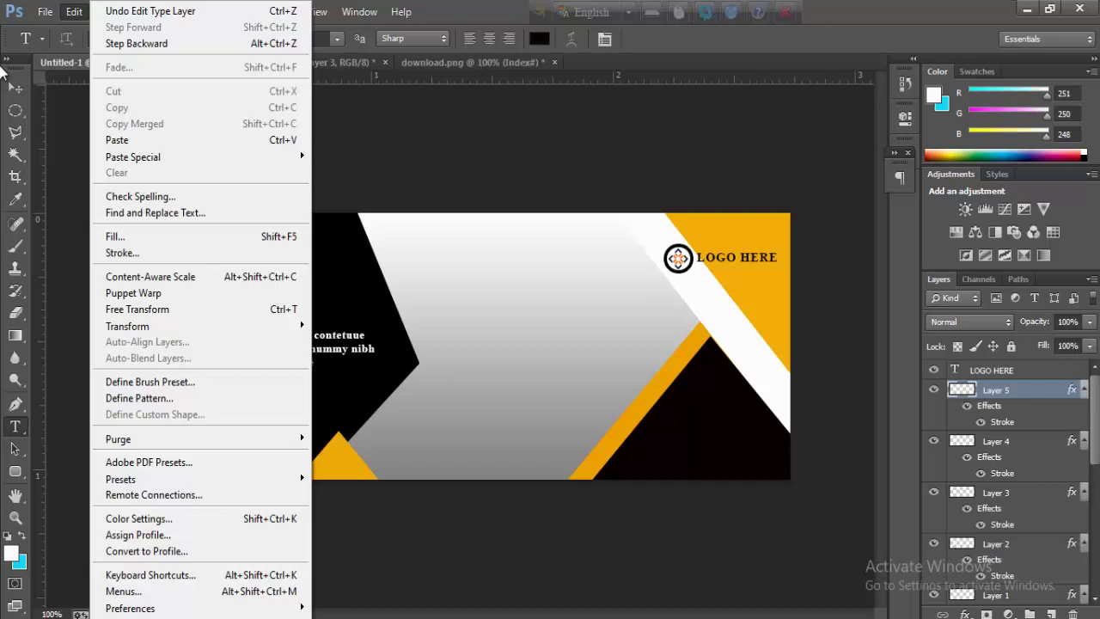
- Scale the round logo mark to about 80% and nudge it right and up
{"action": "left_click", "coordinate": [138, 308]}
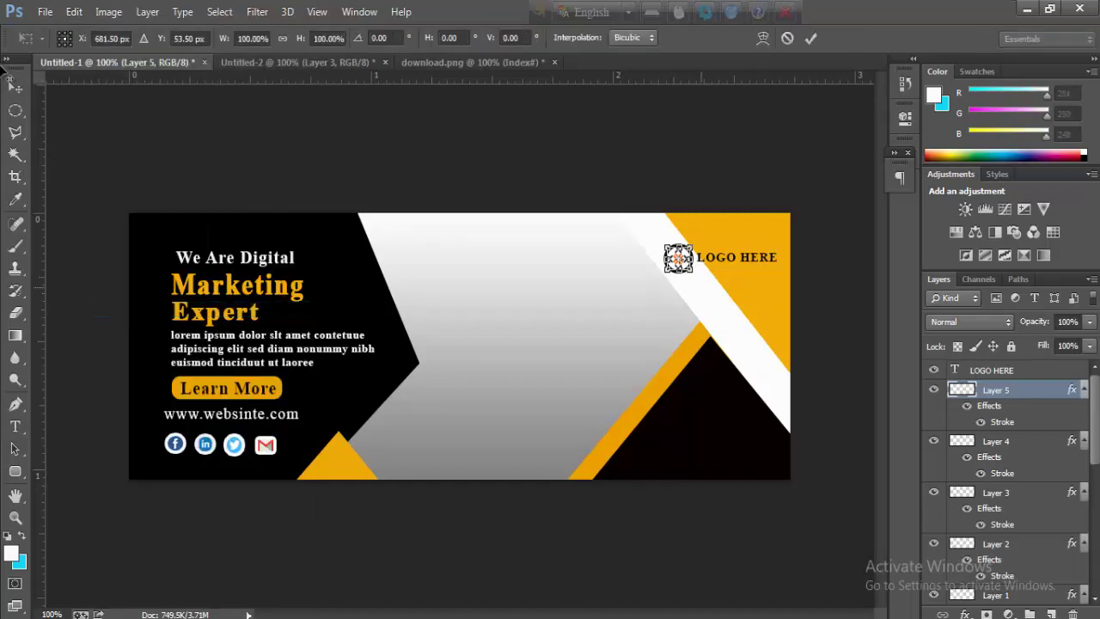
{"action": "left_click_drag", "start_coordinate": [693, 272], "coordinate": [687, 267]}
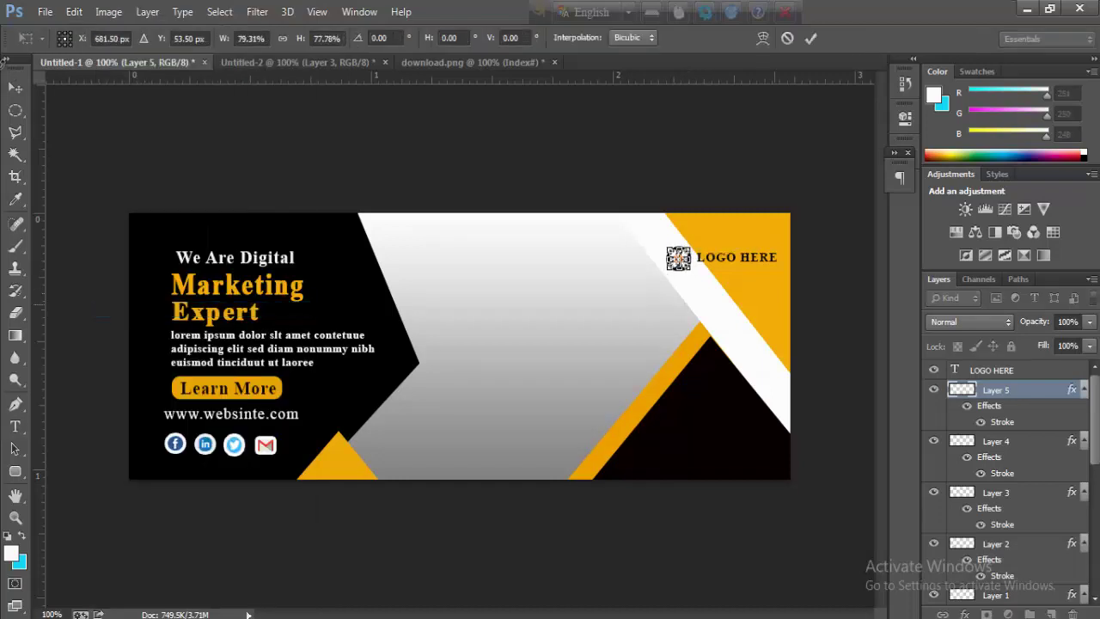
{"action": "key", "text": "Right"}
{"action": "key", "text": "Right"}
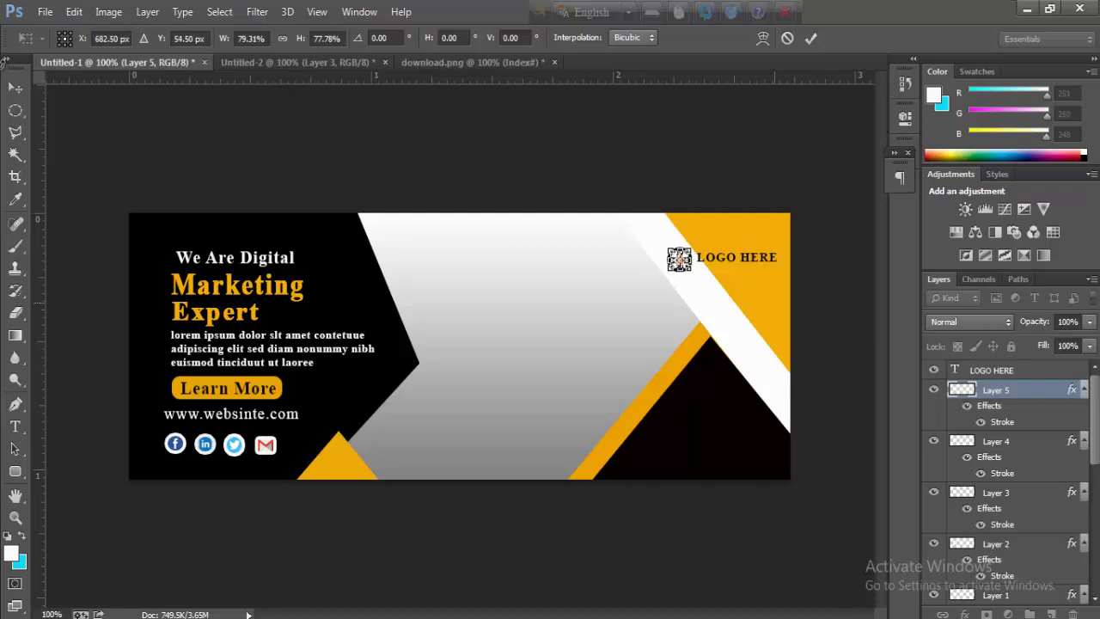
{"action": "key", "text": "Up"}
{"action": "key", "text": "Up"}
{"action": "key", "text": "Return"}
{"action": "key", "text": "t"}
- Set the logo mark's outline stroke size to 2 px
{"action": "right_click", "coordinate": [1021, 389]}
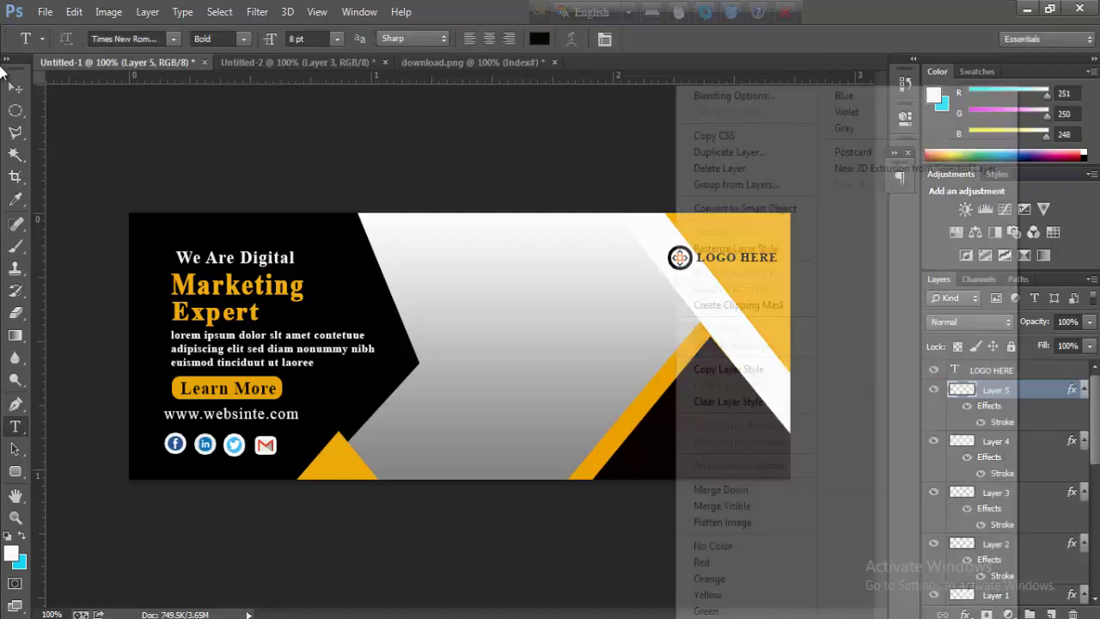
{"action": "left_click", "coordinate": [731, 95]}
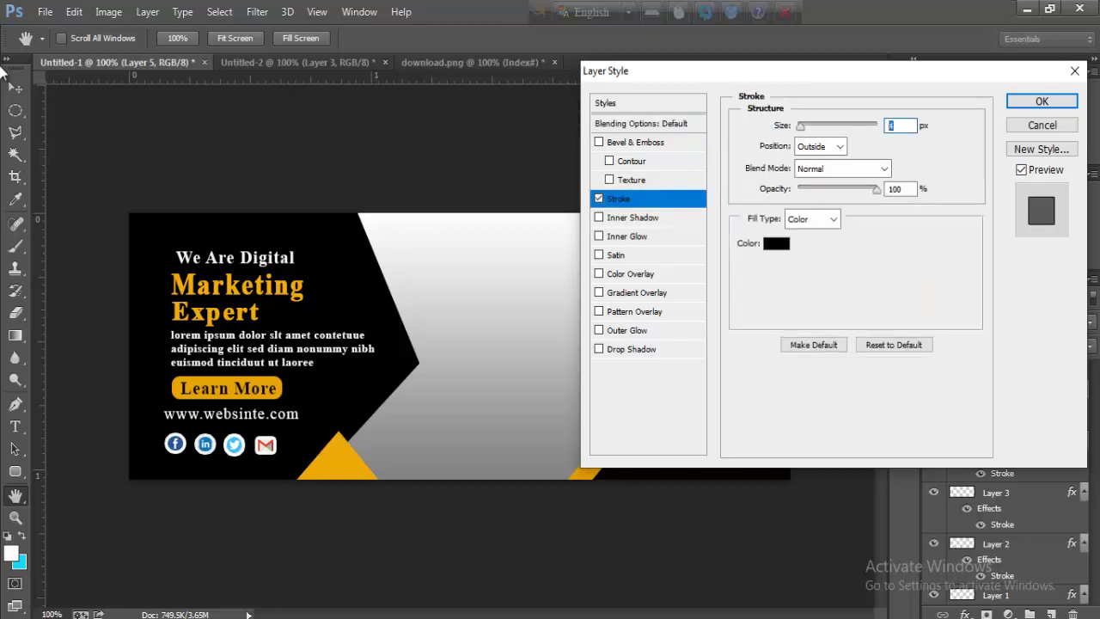
{"action": "left_click_drag", "start_coordinate": [939, 77], "coordinate": [400, 167]}
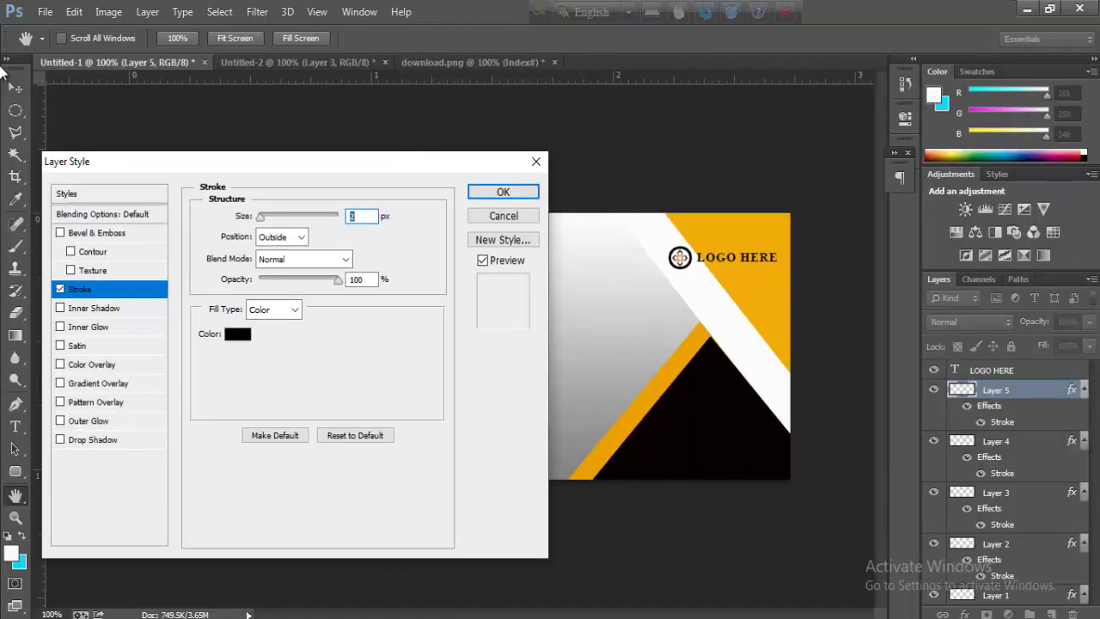
{"action": "key", "text": "Up"}
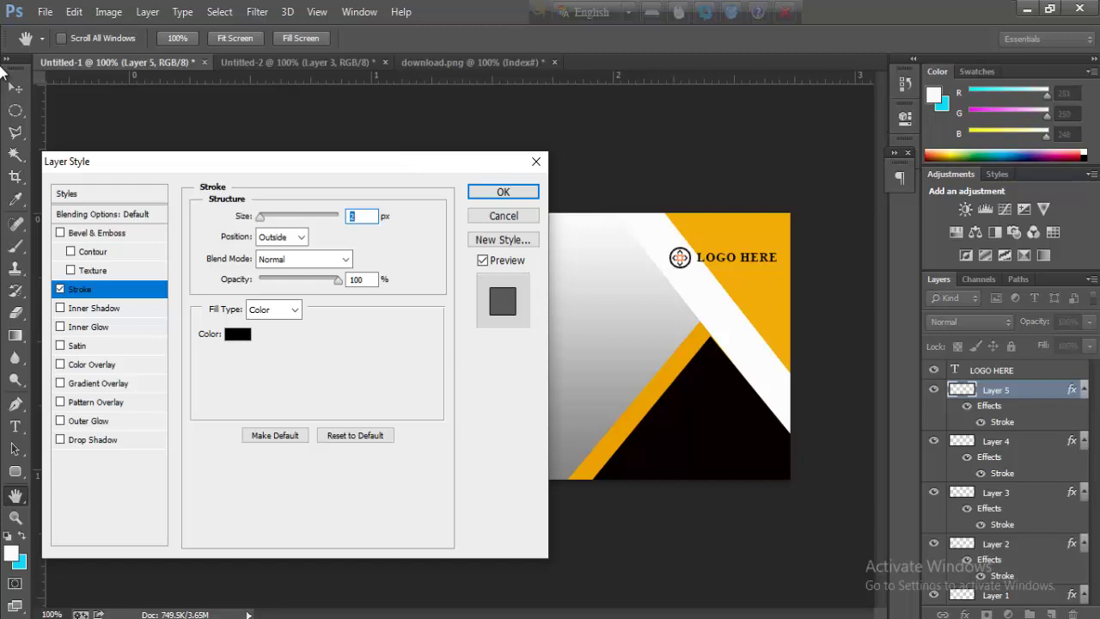
{"action": "key", "text": "Return"}
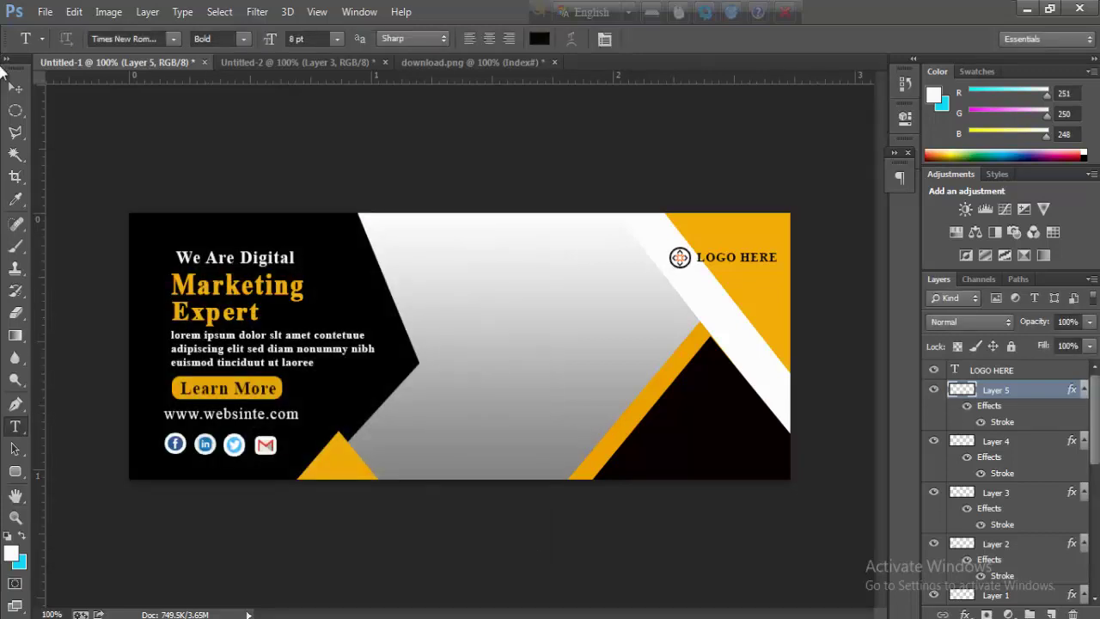
- Draw a small rounded-rectangle button in the banner's bottom-right corner
{"action": "left_click", "coordinate": [15, 471]}
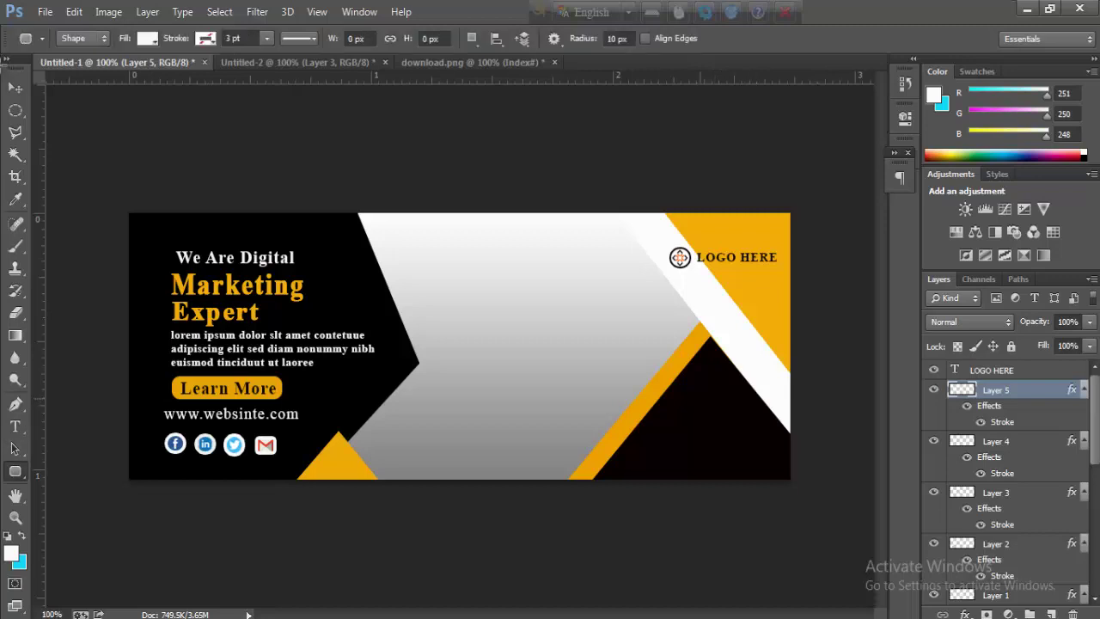
{"action": "left_click_drag", "start_coordinate": [682, 388], "coordinate": [743, 411]}
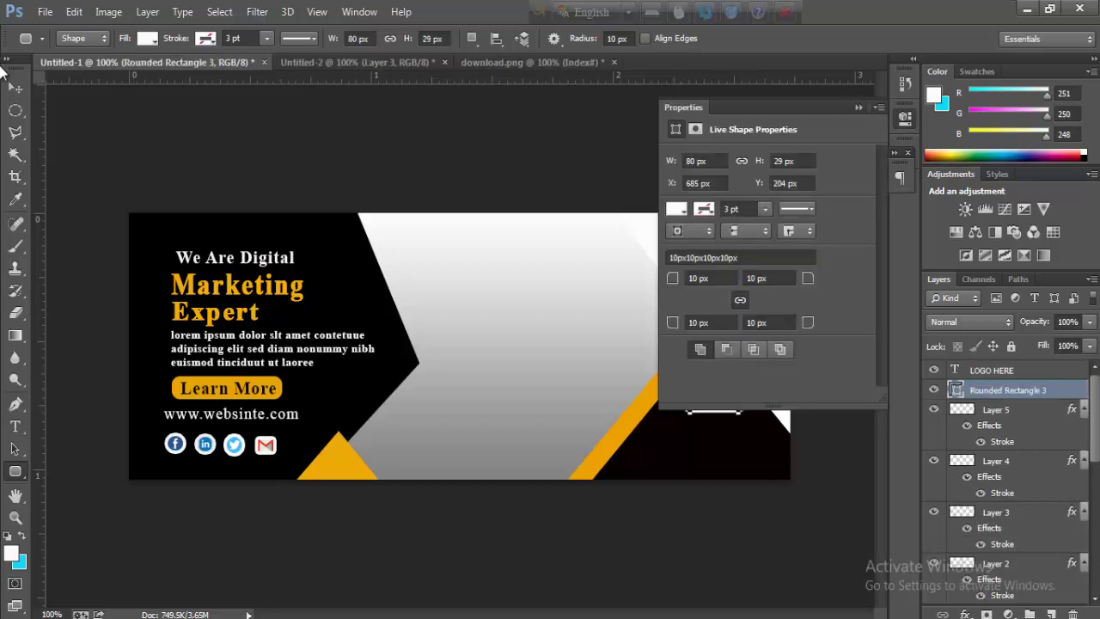
{"action": "left_click", "coordinate": [676, 208]}
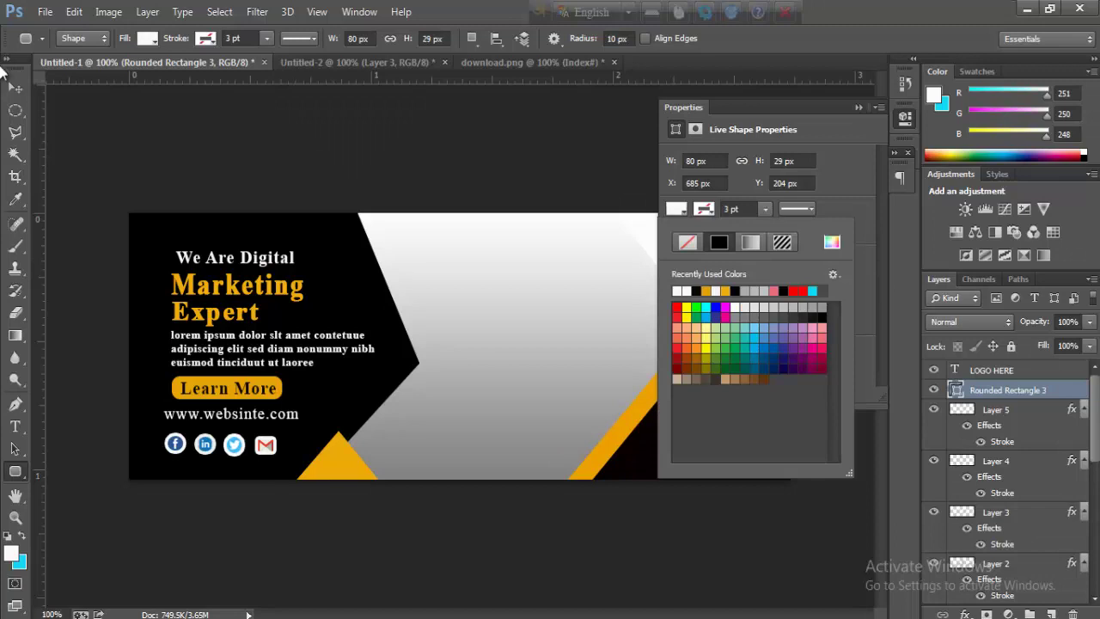
{"action": "left_click", "coordinate": [857, 108]}
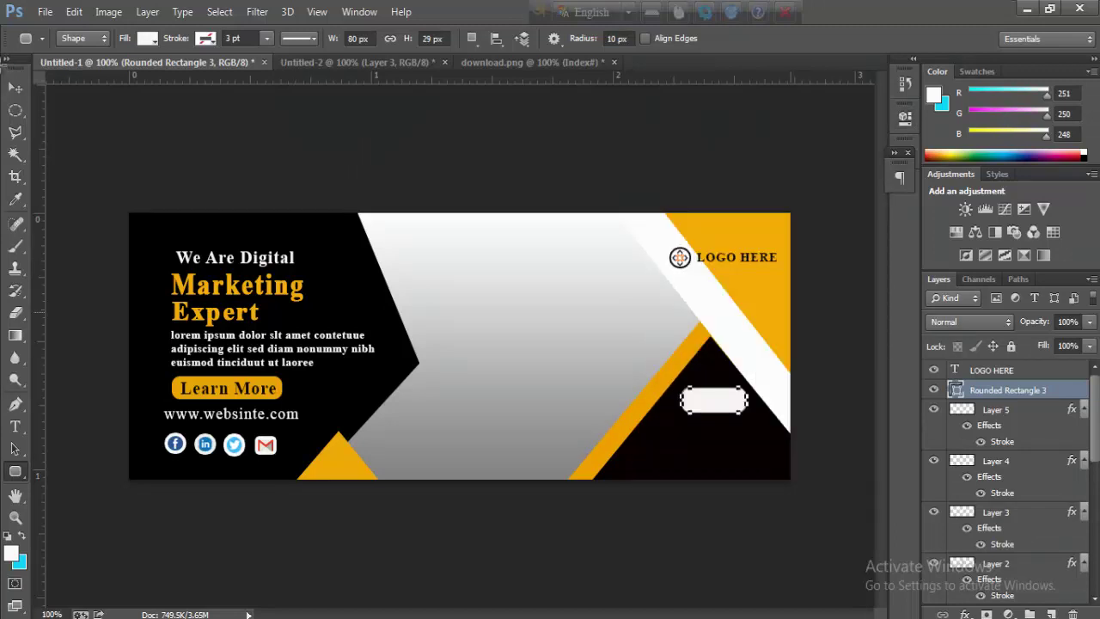
- Fill the button with yellow f1ad0a and hide its path outline
{"action": "double_click", "coordinate": [955, 389]}
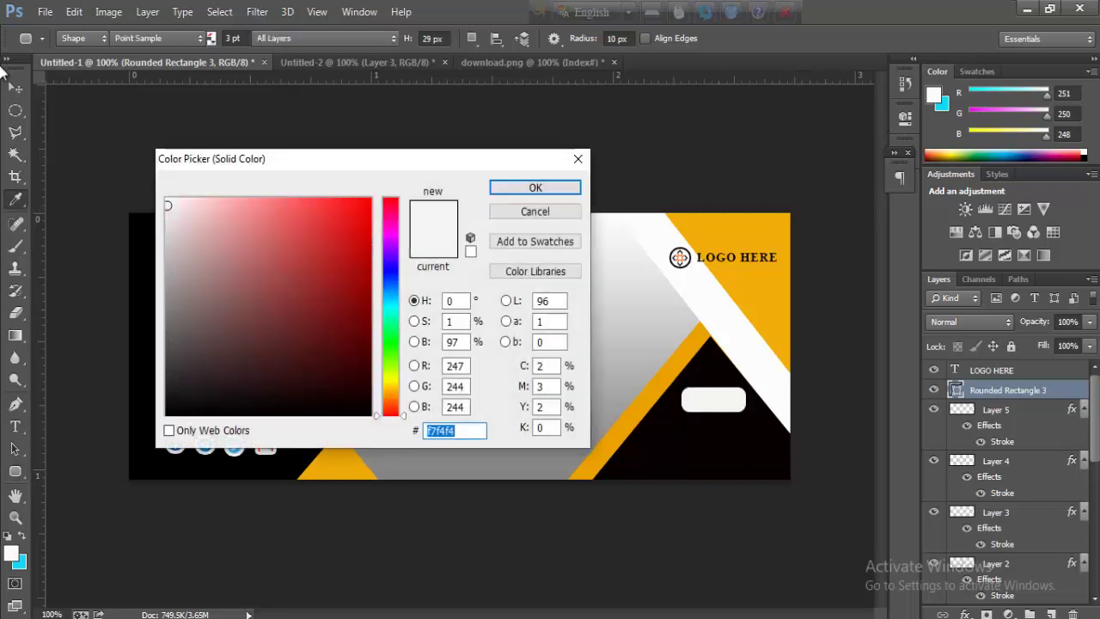
{"action": "type", "text": "f1ad0a"}
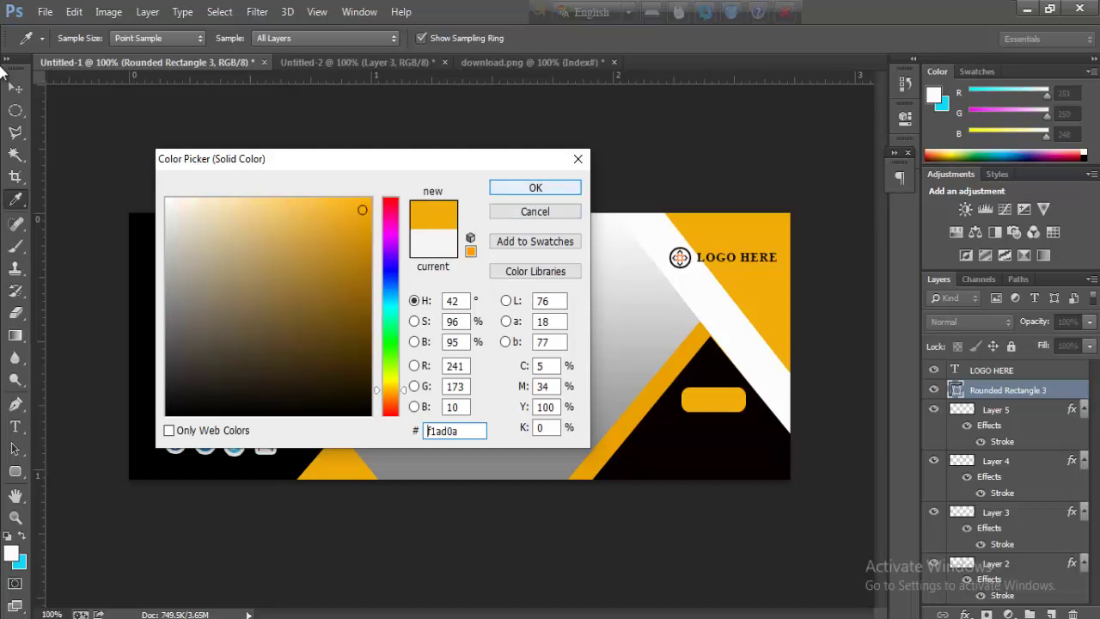
{"action": "key", "text": "Return"}
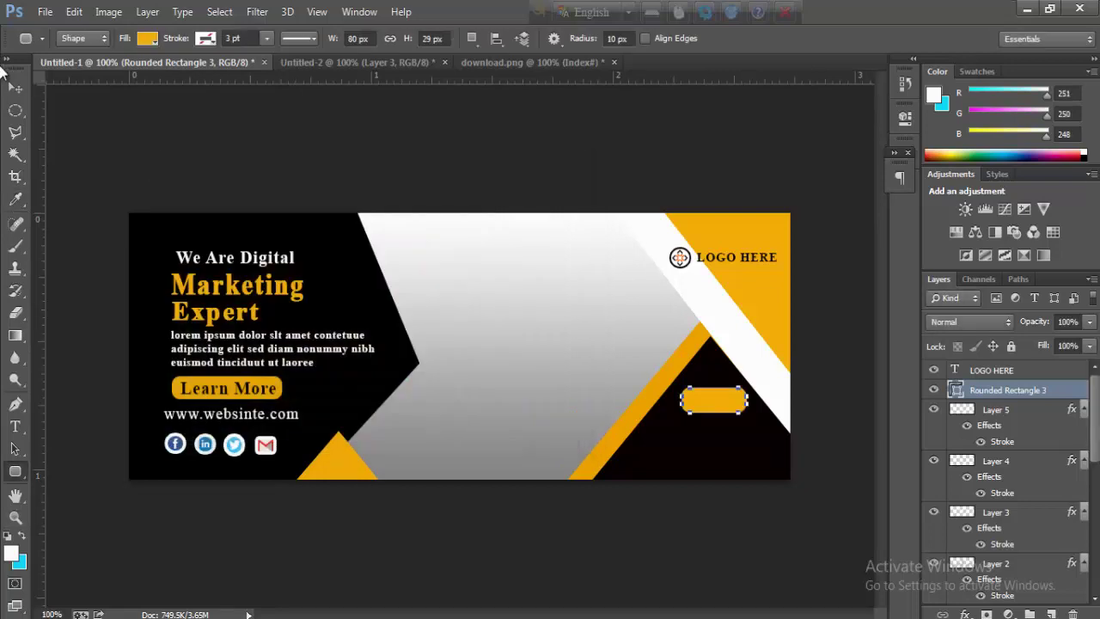
{"action": "key", "text": "t"}
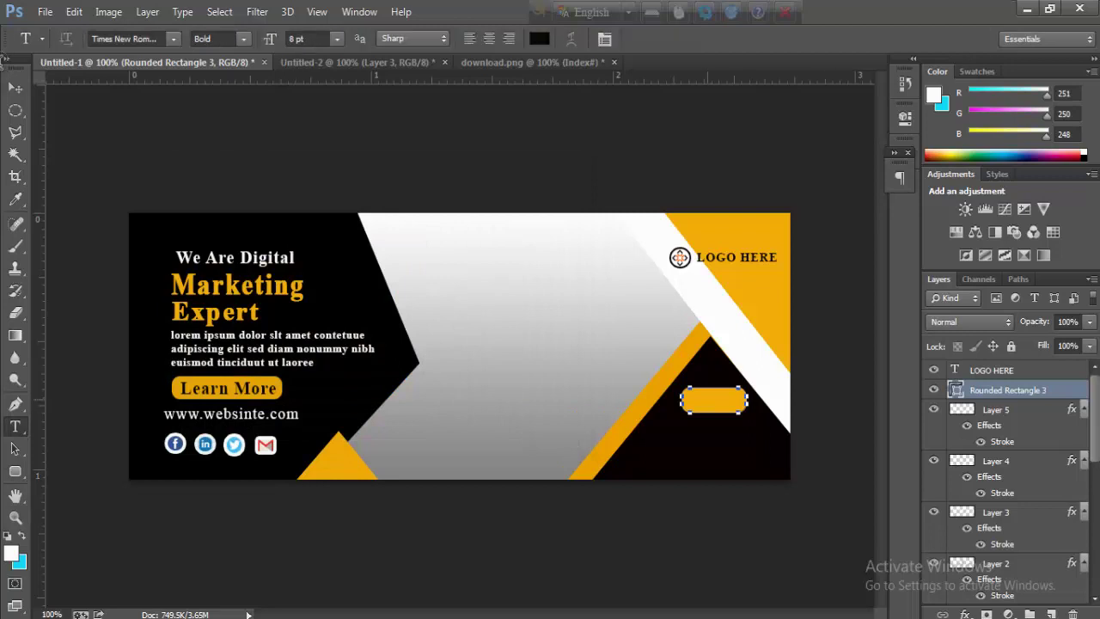
{"action": "key", "text": "ctrl+h"}
- Type 'Contact Us' on the yellow button and scale it down to fit inside
{"action": "left_click", "coordinate": [708, 399]}
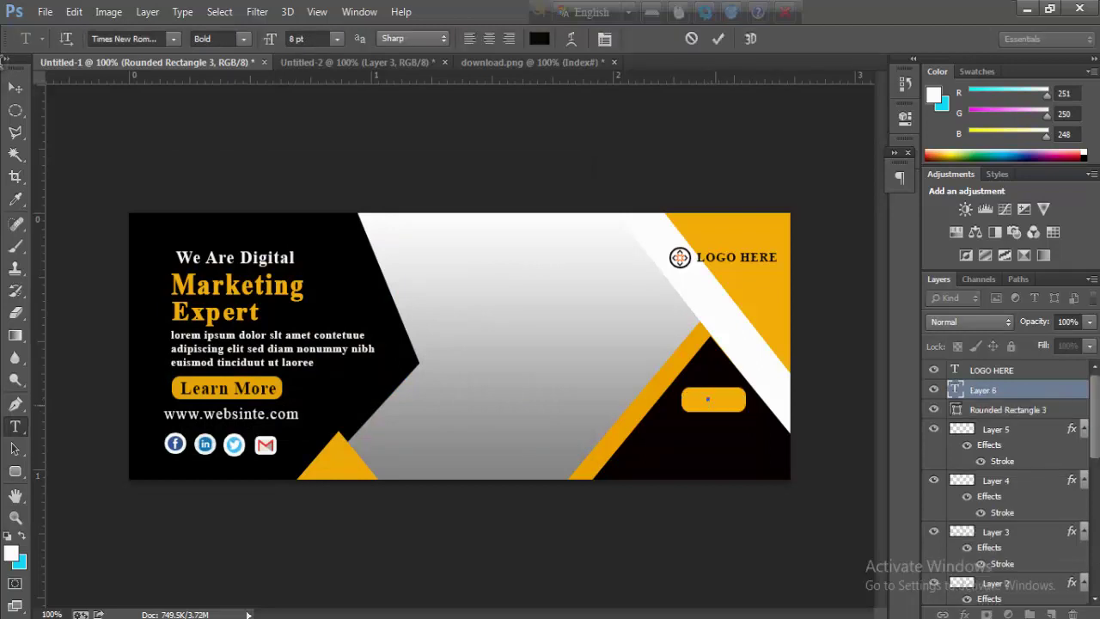
{"action": "type", "text": "Cont"}
{"action": "type", "text": "act Us"}
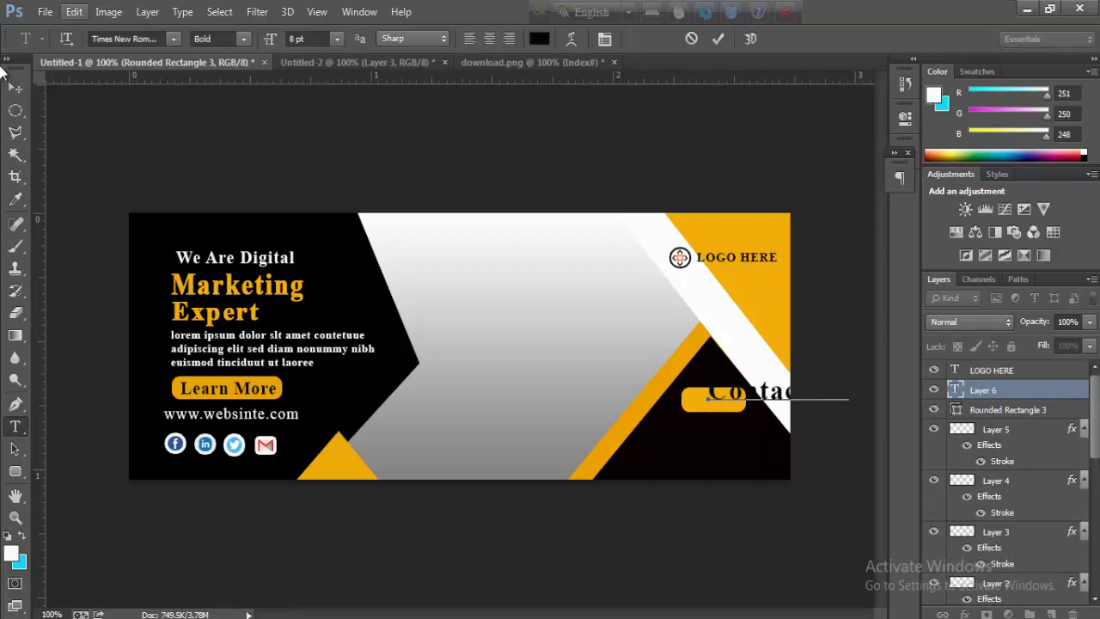
{"action": "left_click", "coordinate": [74, 11]}
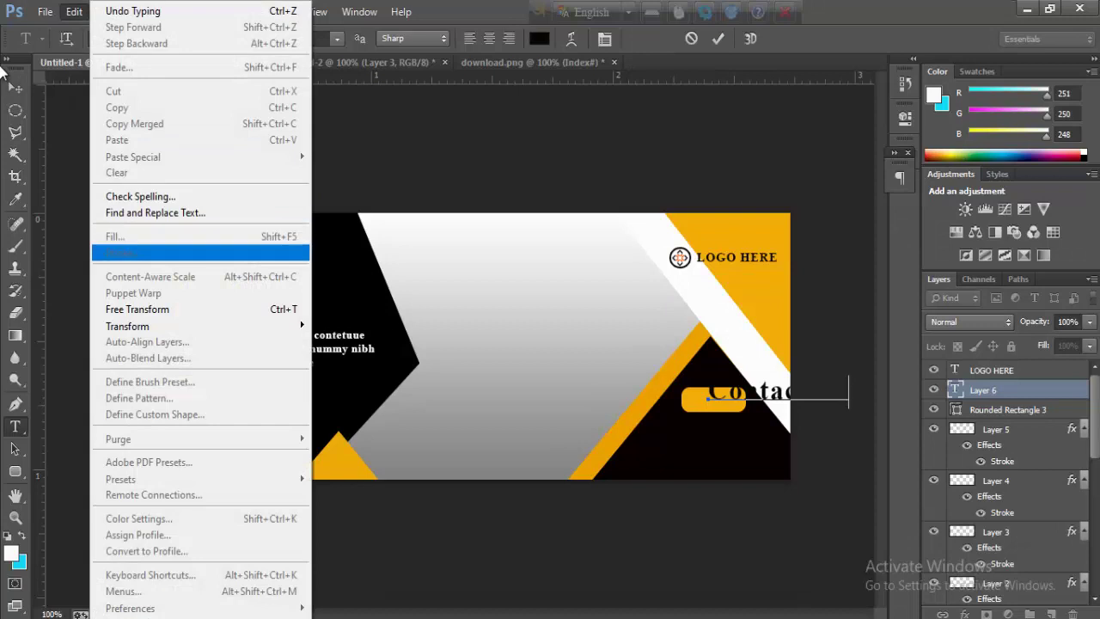
{"action": "left_click", "coordinate": [137, 309]}
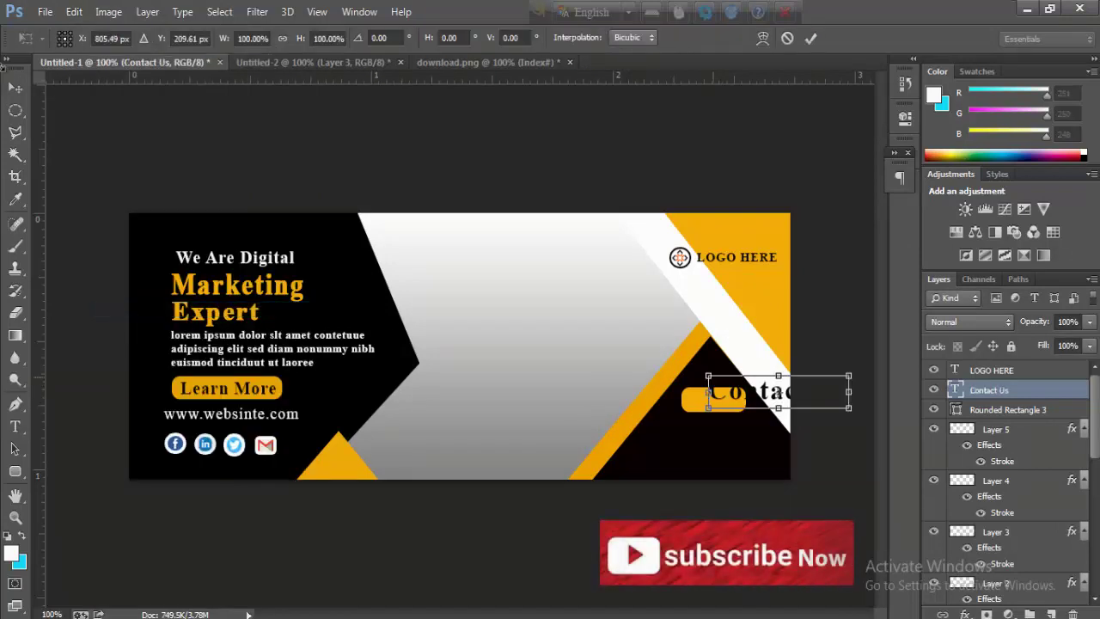
{"action": "mouse_move", "coordinate": [708, 376]}
{"action": "left_mouse_down"}
{"action": "mouse_move", "coordinate": [745, 386]}
{"action": "mouse_move", "coordinate": [720, 397]}
{"action": "mouse_move", "coordinate": [754, 389]}
{"action": "mouse_move", "coordinate": [707, 399]}
{"action": "mouse_move", "coordinate": [748, 402]}
{"action": "left_mouse_up"}
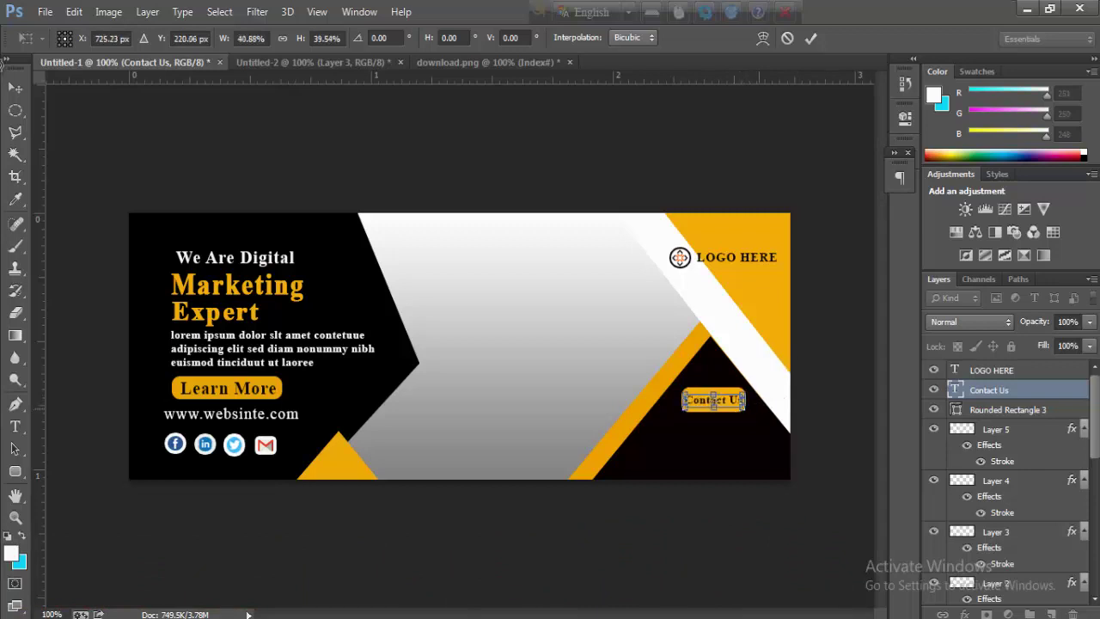
{"action": "key", "text": "Return"}
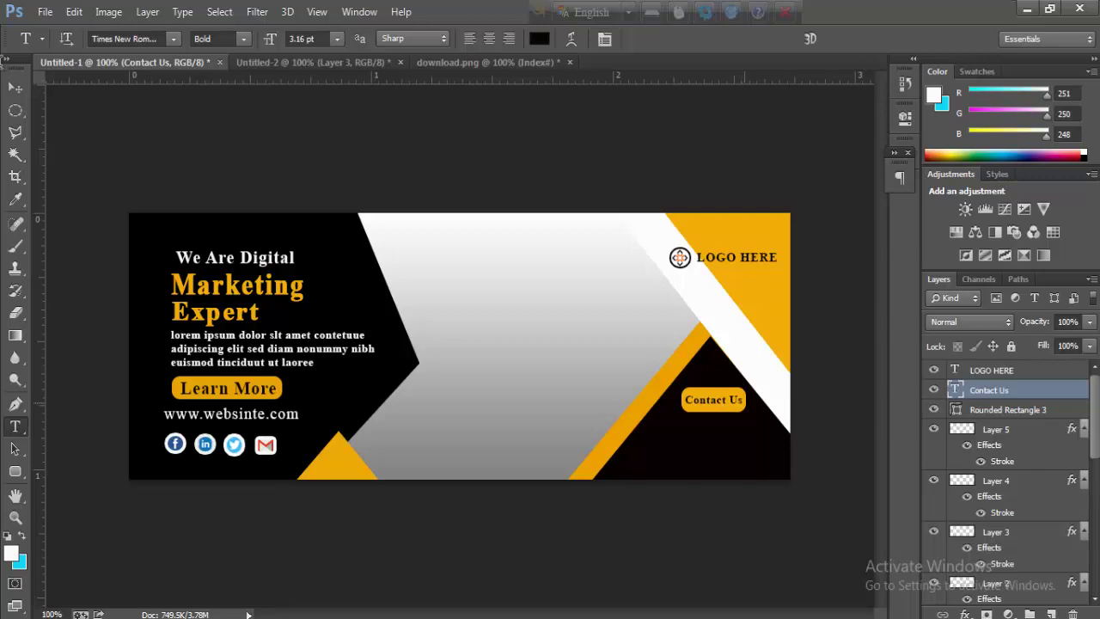
{"action": "key", "text": "Return"}
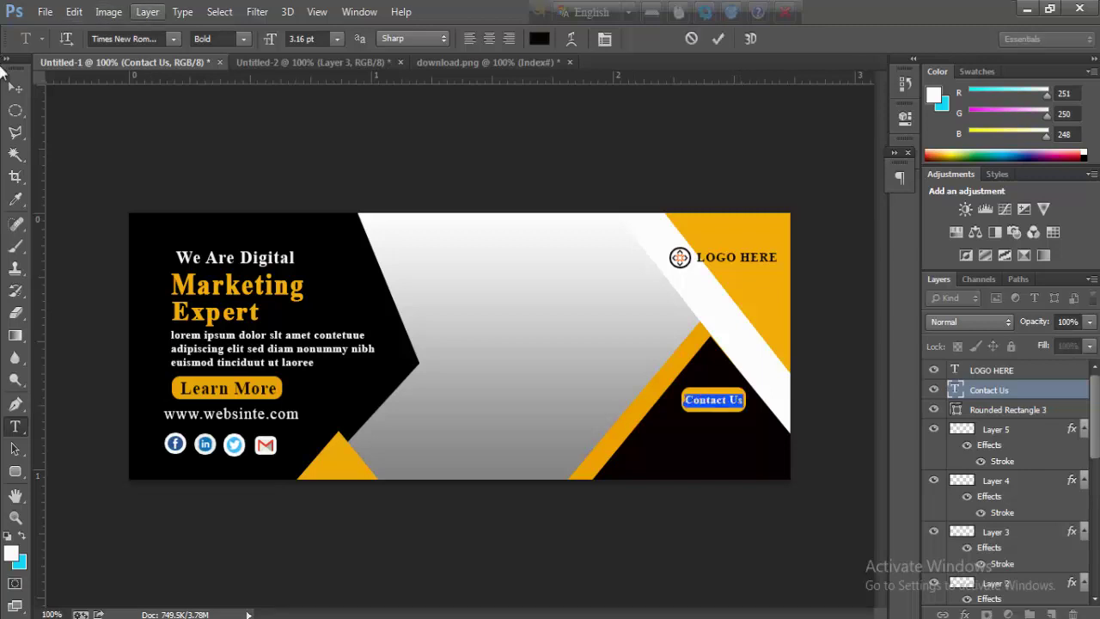
- Apply Faux Bold to the Contact Us text and commit it
{"action": "key", "text": "ctrl+t"}
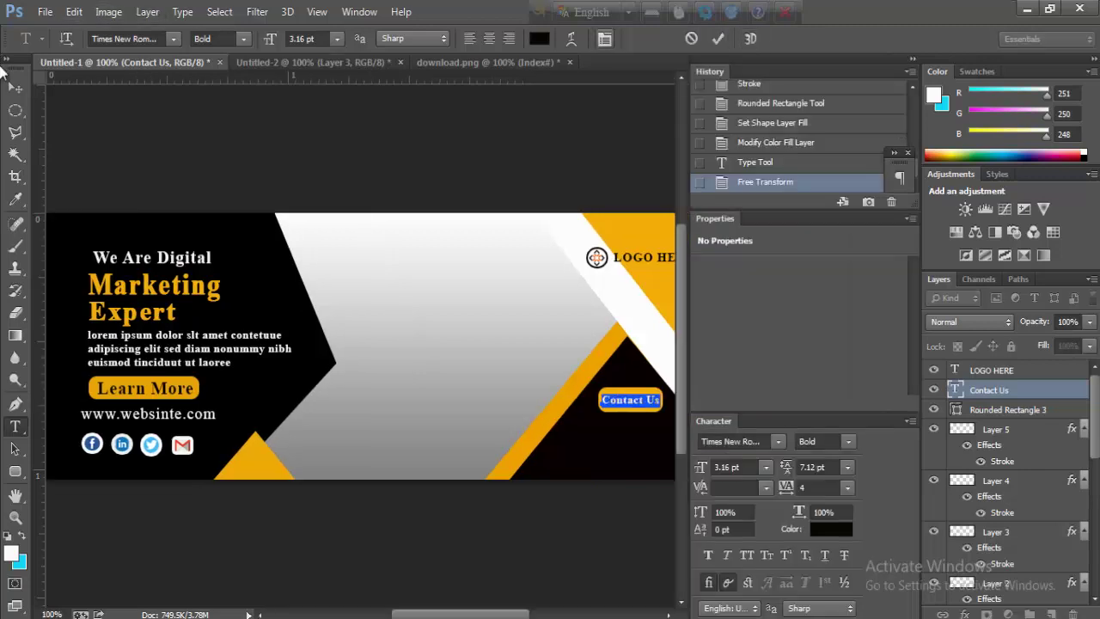
{"action": "key", "text": "ctrl+t"}
{"action": "key", "text": "ctrl+shift+b"}
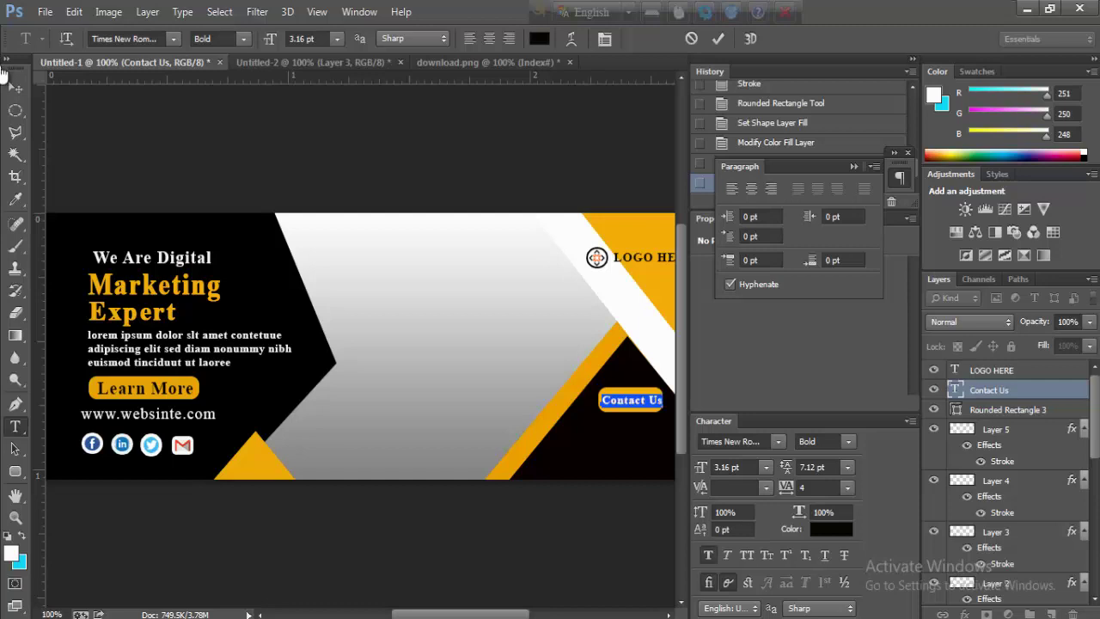
{"action": "key", "text": "ctrl+t"}
{"action": "key", "text": "ctrl+h"}
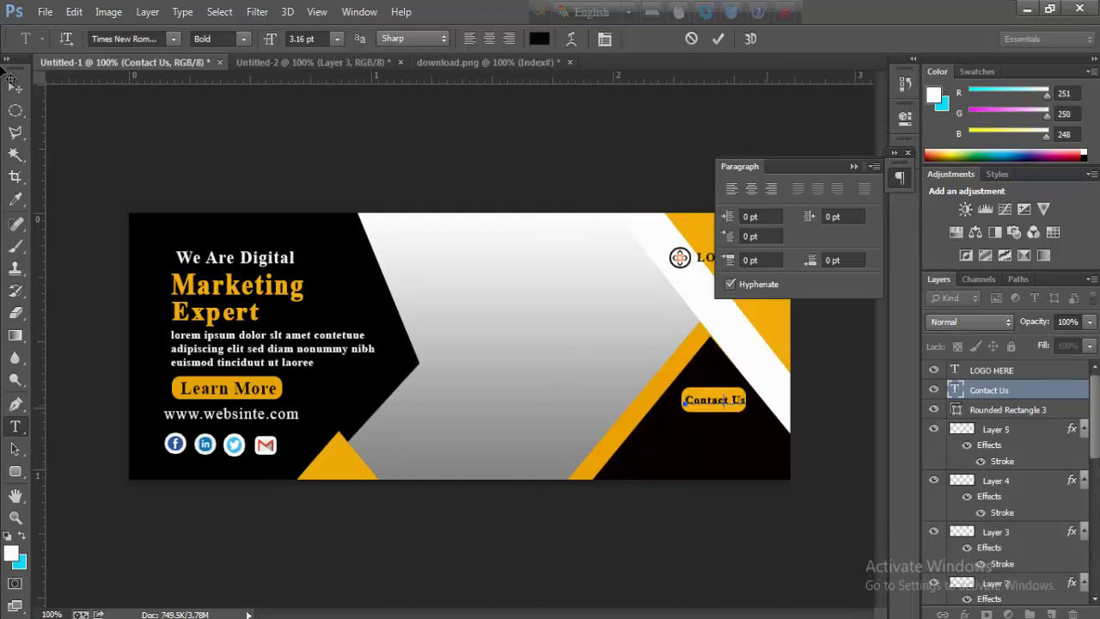
{"action": "key", "text": "ctrl+t"}
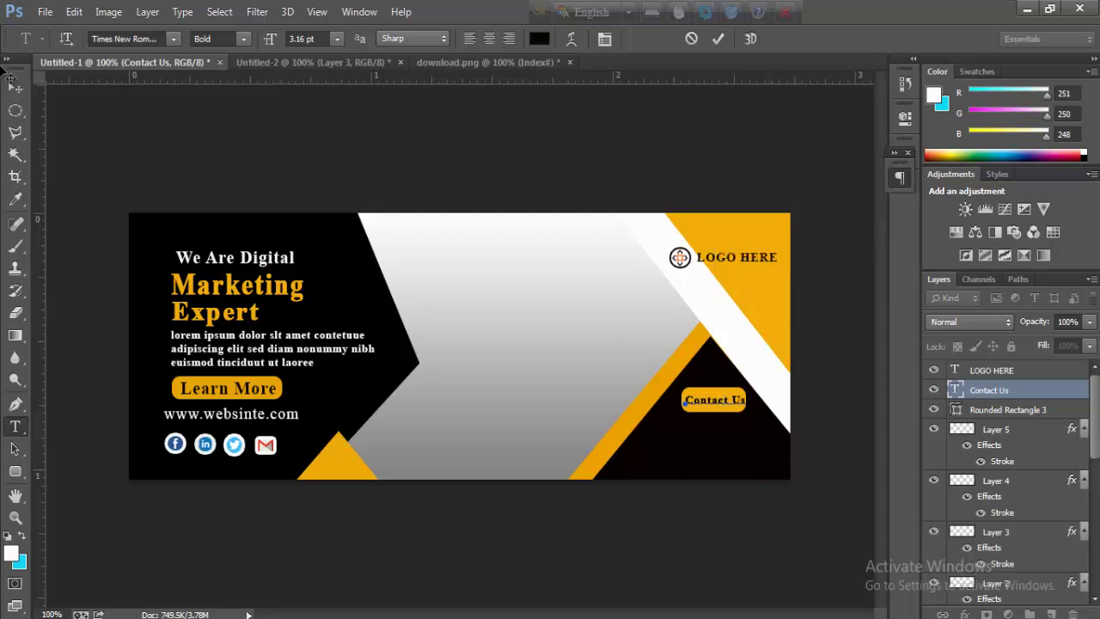
{"action": "key", "text": "ctrl+Return"}
{"action": "key", "text": "alt+bracketleft"}
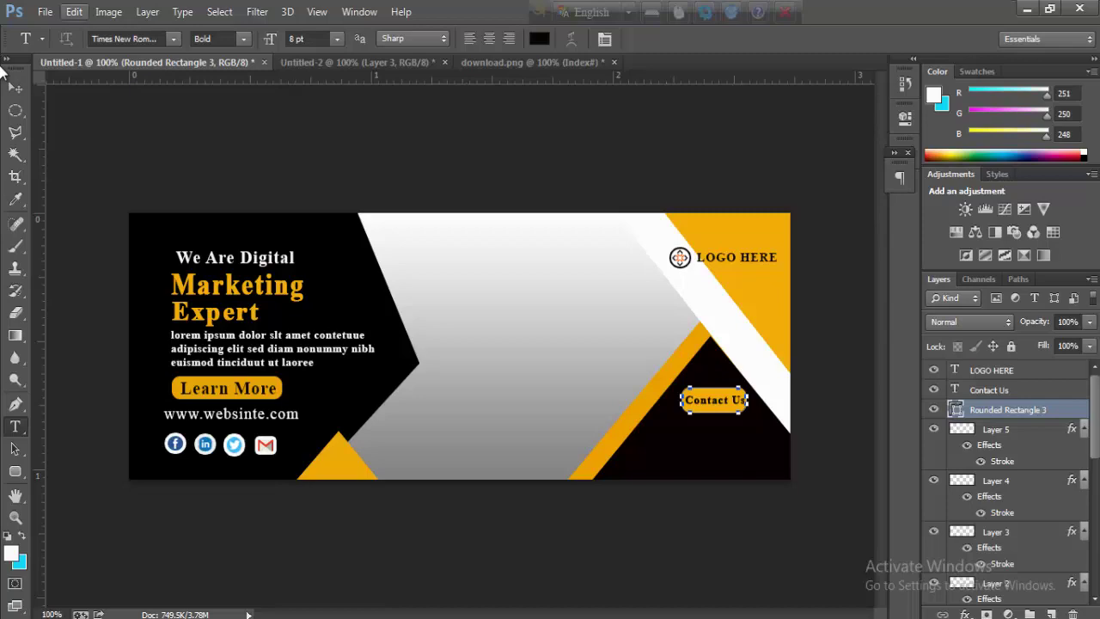
- Enlarge the yellow button shape slightly around its centre
{"action": "key", "text": "alt+e"}
{"action": "key", "text": "Up"}
{"action": "key", "text": "Up"}
{"action": "key", "text": "Up"}
{"action": "key", "text": "Up"}
{"action": "key", "text": "Return"}
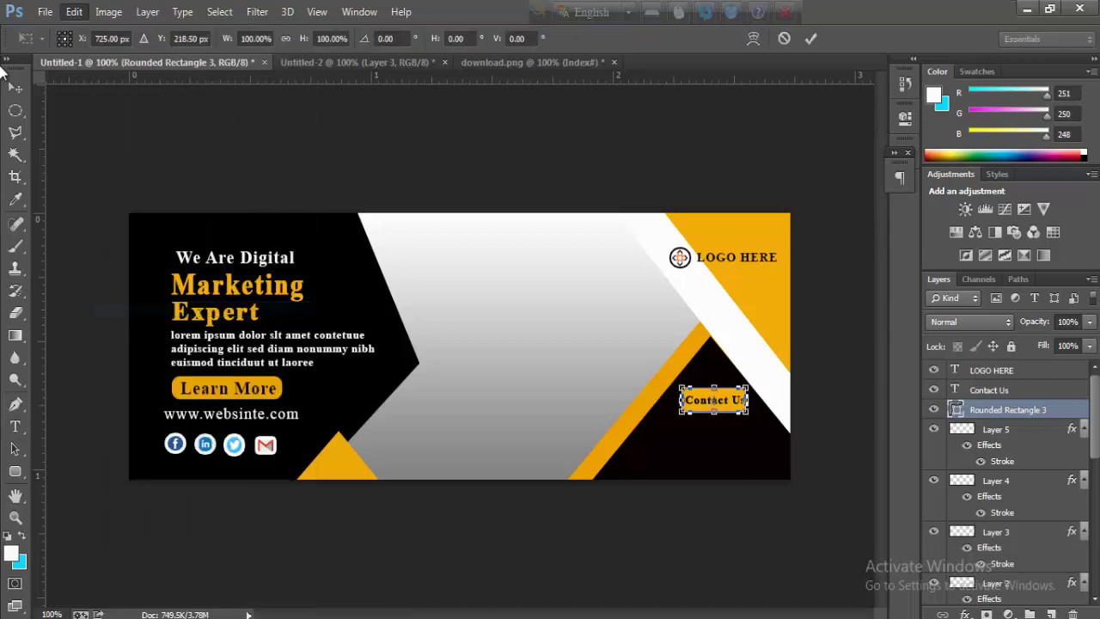
{"action": "left_click_drag", "start_coordinate": [748, 388], "coordinate": [751, 385]}
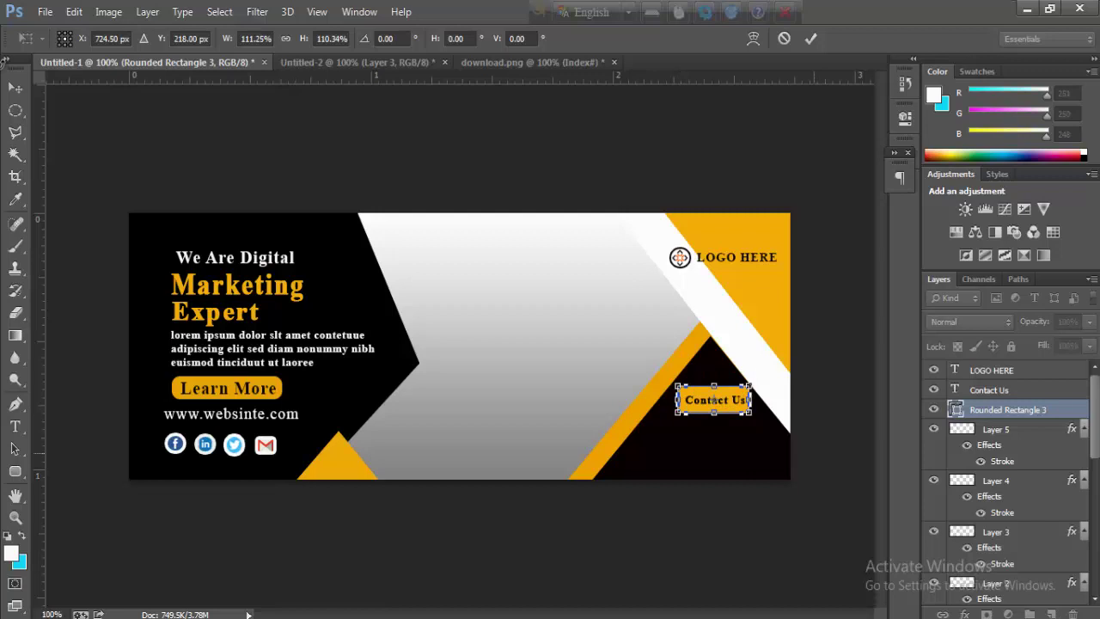
{"action": "left_click", "coordinate": [15, 427]}
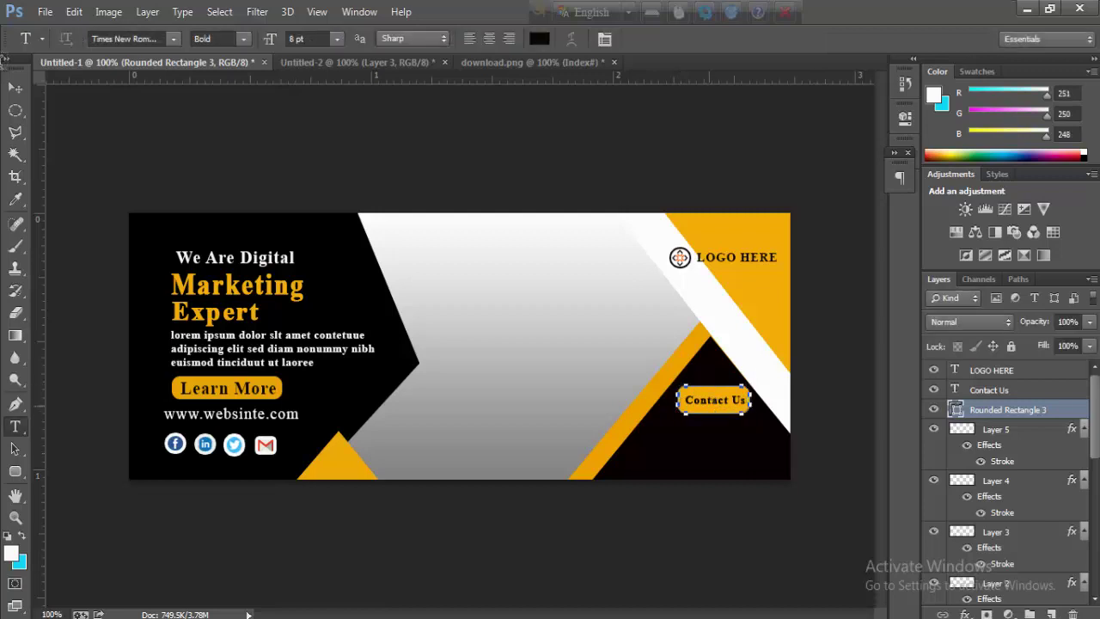
- Enlarge the Contact Us text to about 111%
{"action": "key", "text": "alt+bracketright"}
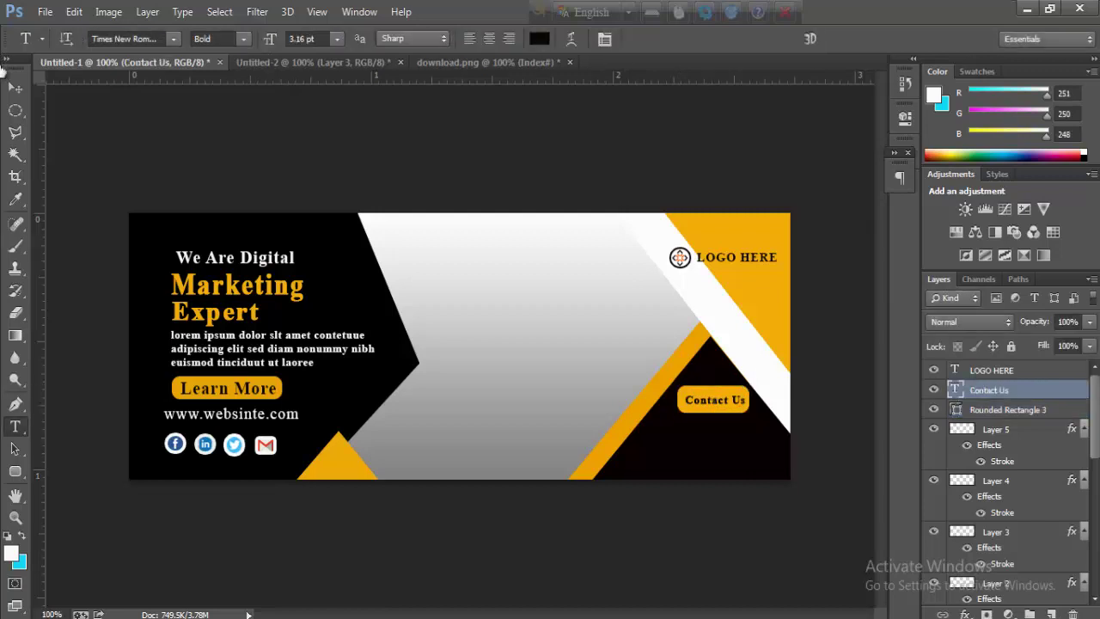
{"action": "key", "text": "alt+e"}
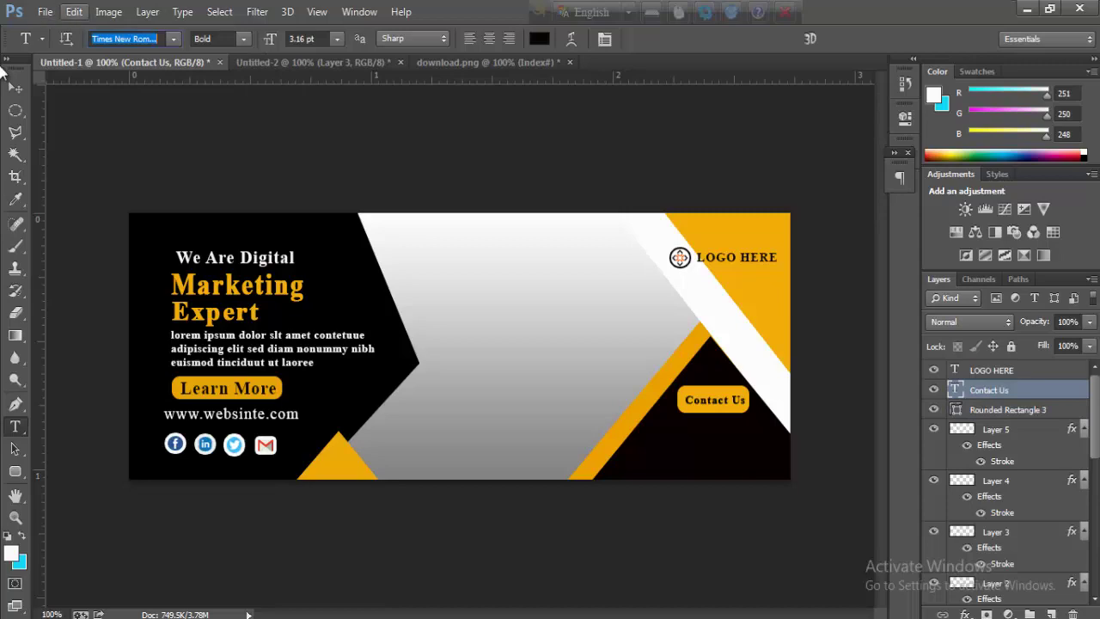
{"action": "key", "text": "f"}
{"action": "key", "text": "Return"}
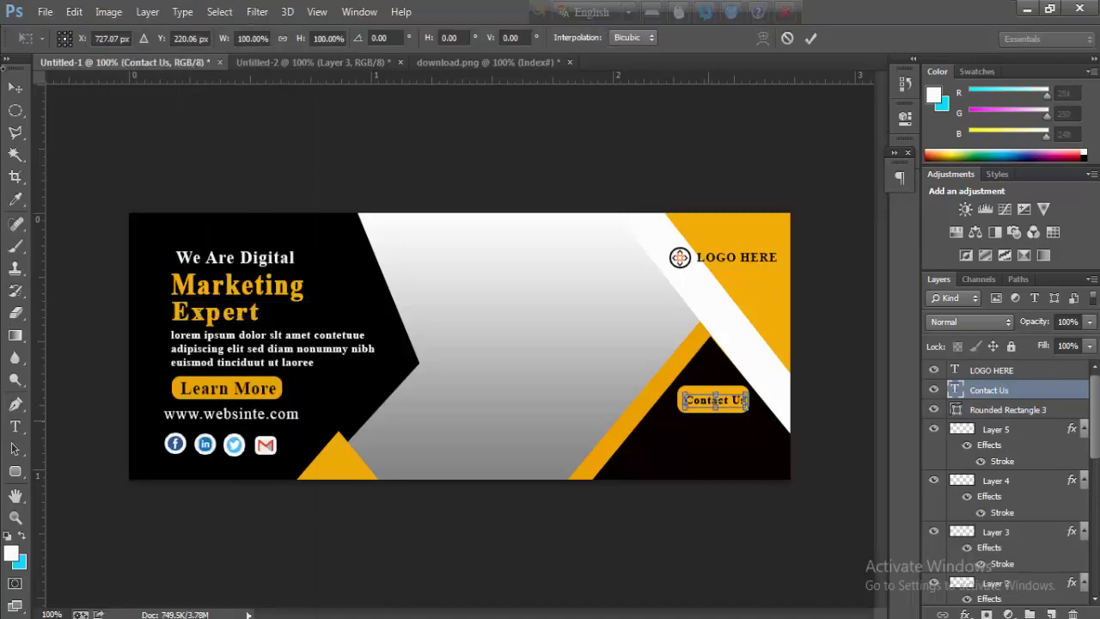
{"action": "left_click_drag", "start_coordinate": [748, 391], "coordinate": [752, 389]}
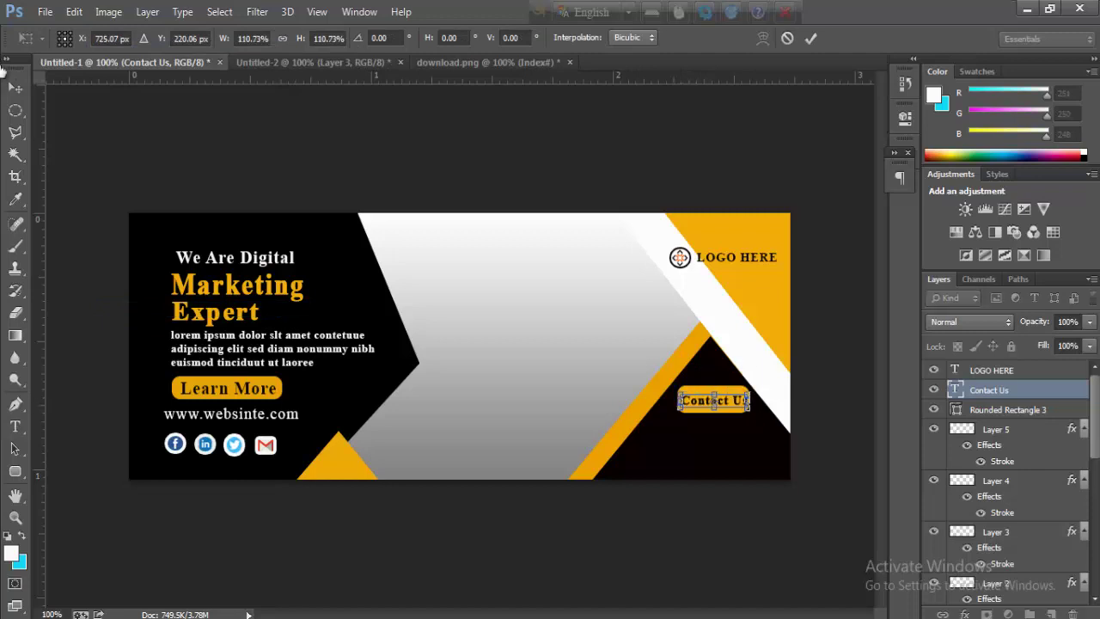
{"action": "key", "text": "Return"}
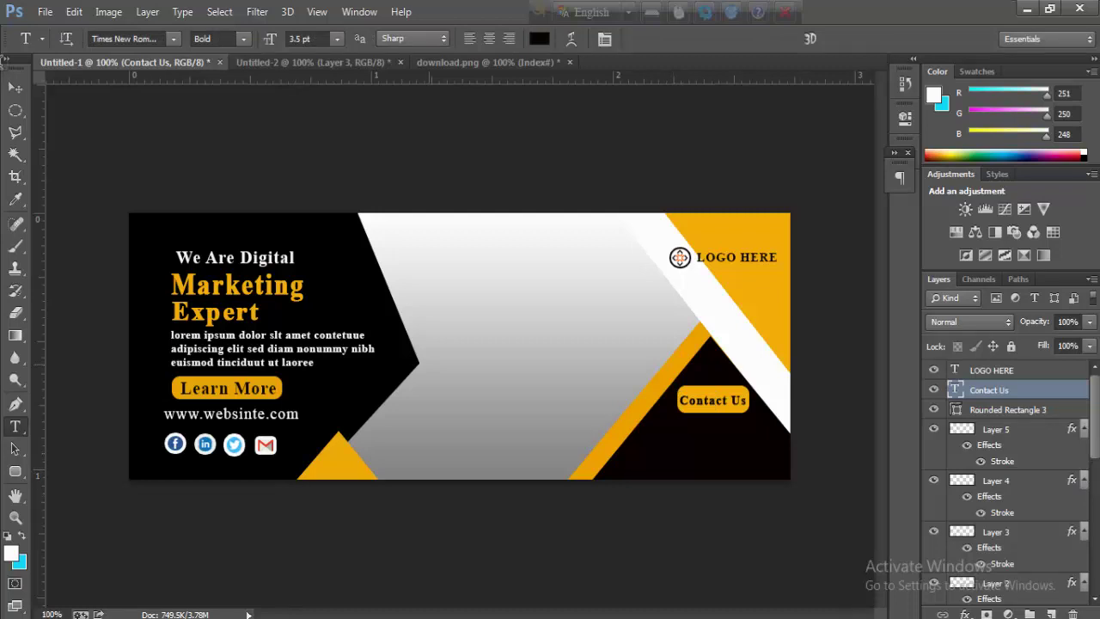
- Paste the phone icon and scale it to about 45%
{"action": "key", "text": "ctrl+v"}
{"action": "key", "text": "ctrl+t"}
{"action": "left_click_drag", "start_coordinate": [482, 367], "coordinate": [471, 358]}
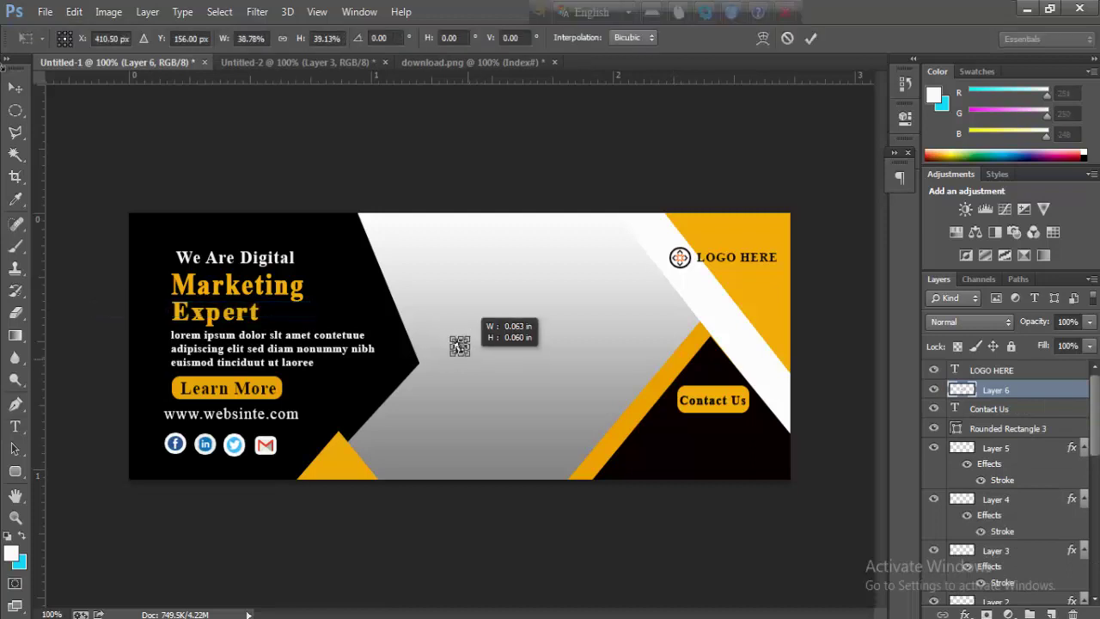
{"action": "key", "text": "Return"}
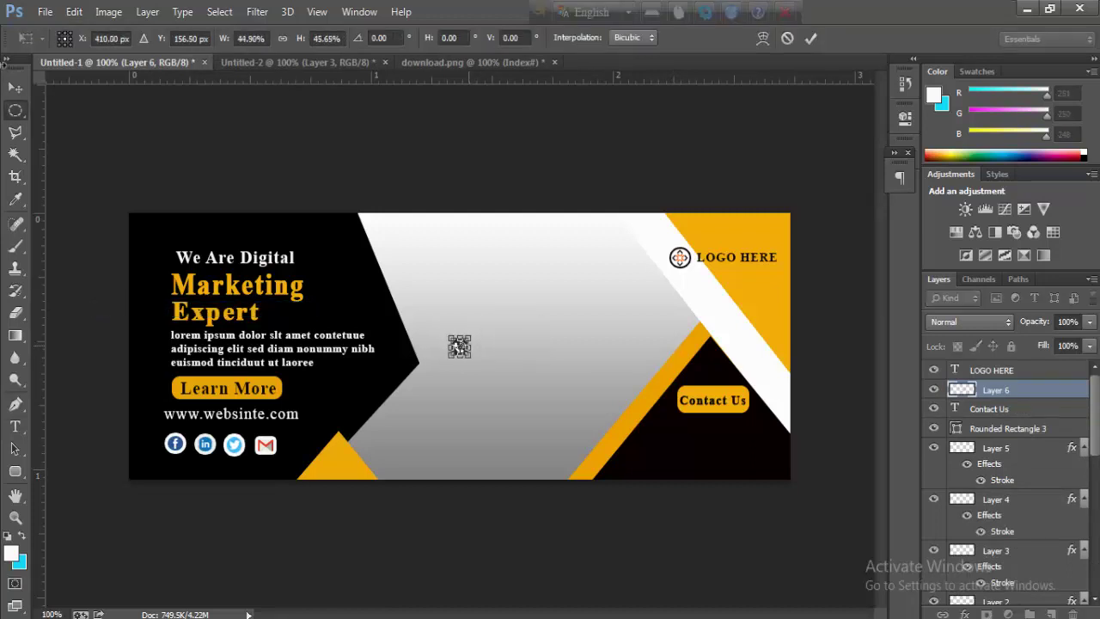
- Move the phone icon below the Contact Us button at the bottom right
{"action": "left_click", "coordinate": [15, 87]}
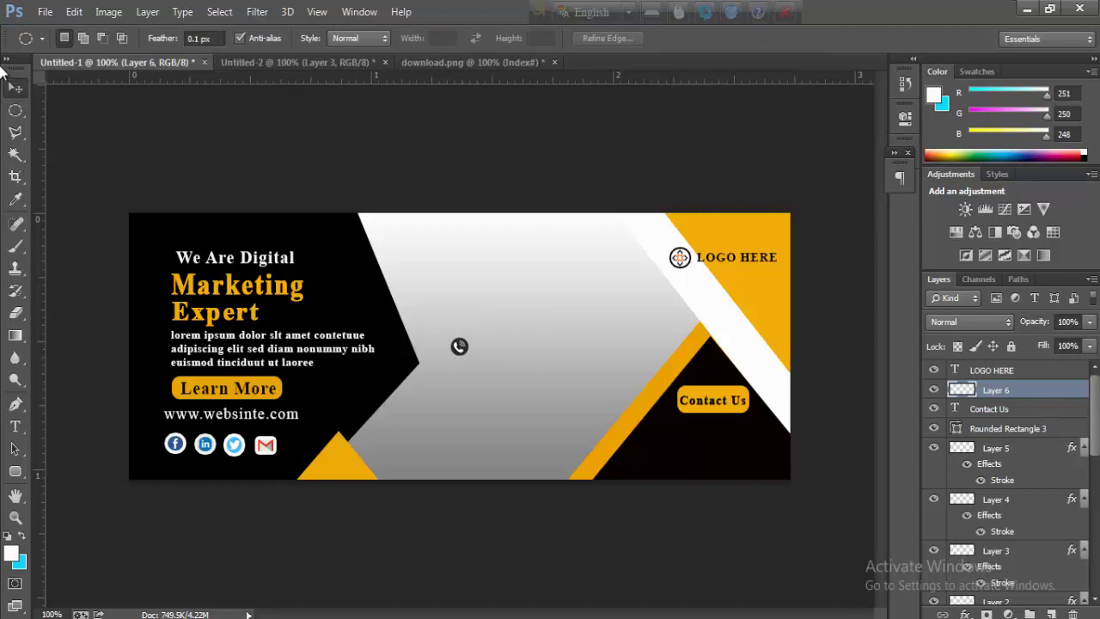
{"action": "left_click_drag", "start_coordinate": [459, 347], "coordinate": [669, 437]}
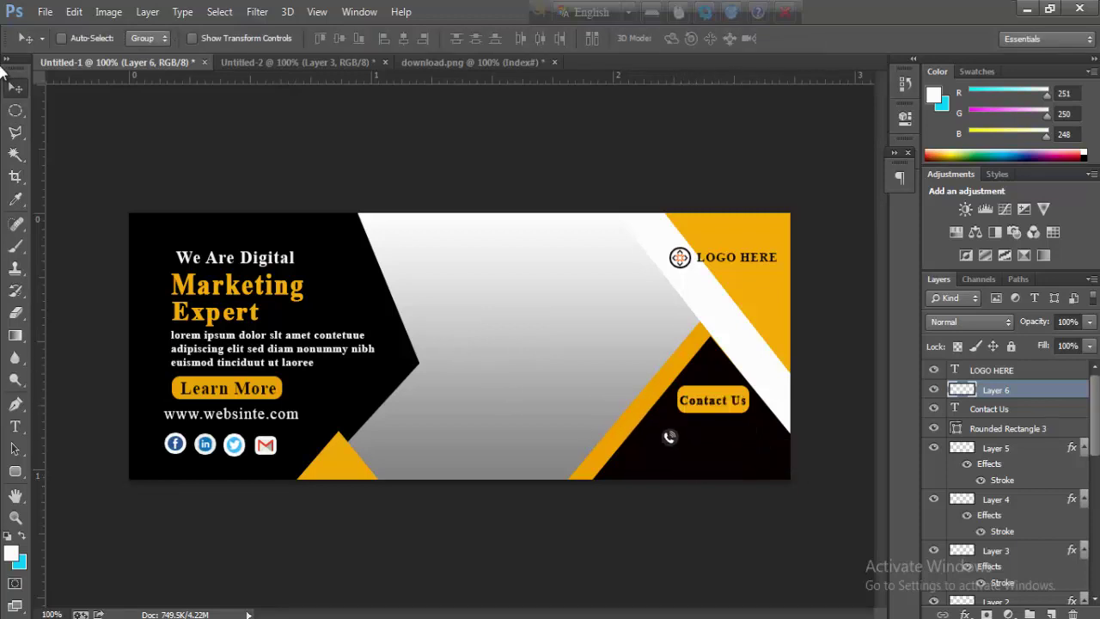
{"action": "key", "text": "t"}
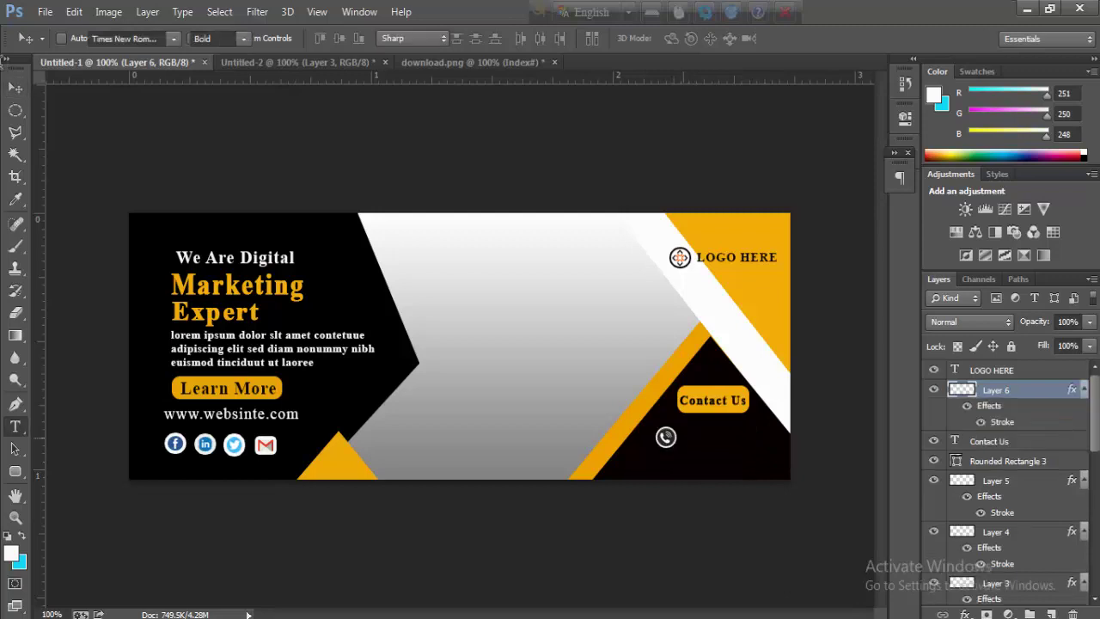
{"action": "left_click", "coordinate": [683, 437]}
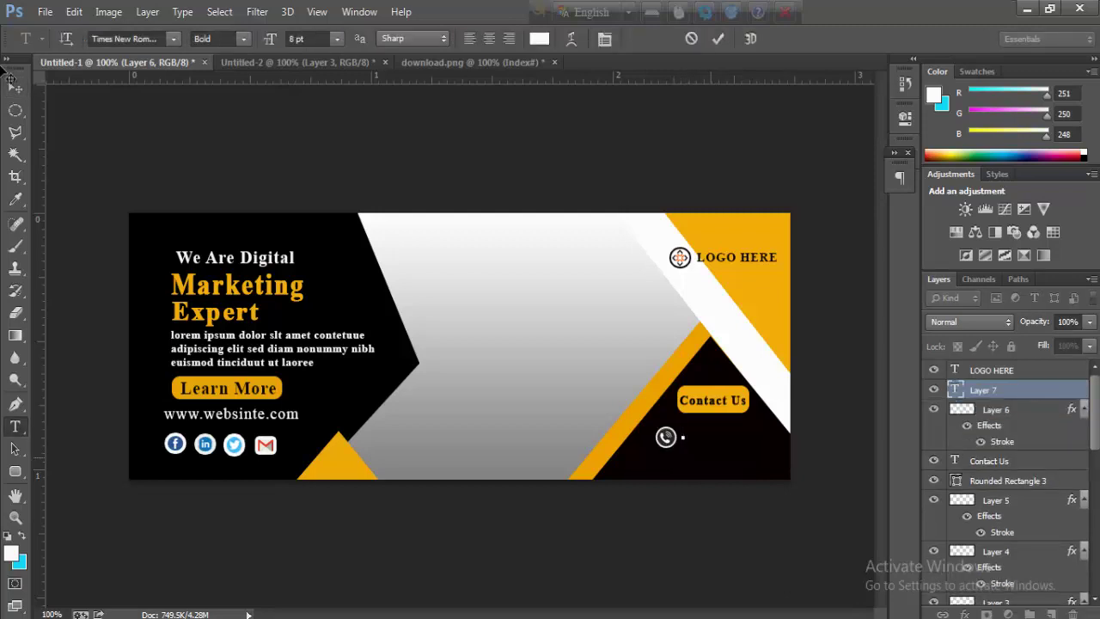
- Type 088 beside the phone icon and resize the number text
{"action": "type", "text": "0"}
{"action": "type", "text": "88"}
{"action": "key", "text": "shift+Left"}
{"action": "key", "text": "shift+Left"}
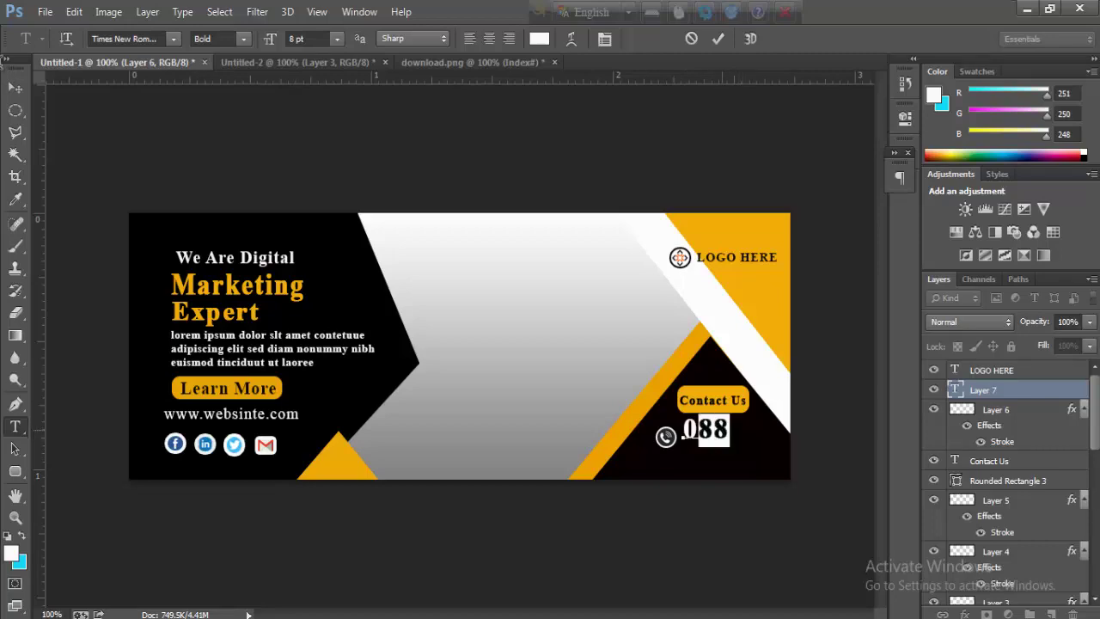
{"action": "key", "text": "shift+Left"}
{"action": "key", "text": "Left"}
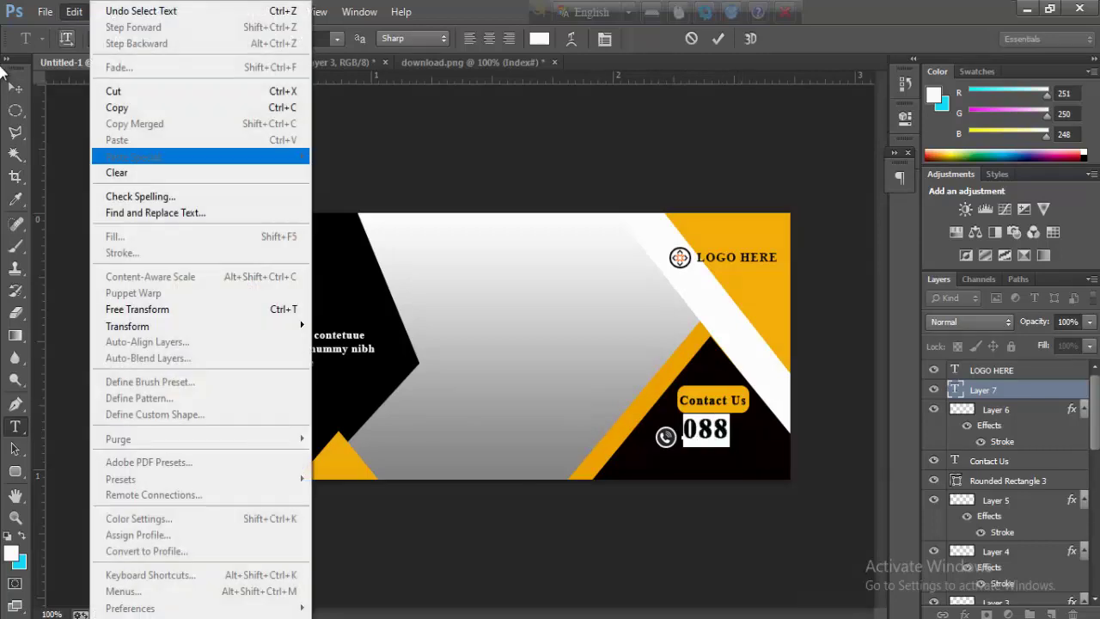
{"action": "key", "text": "Down"}
{"action": "key", "text": "Down"}
{"action": "key", "text": "Down"}
{"action": "key", "text": "Down"}
{"action": "key", "text": "Return"}
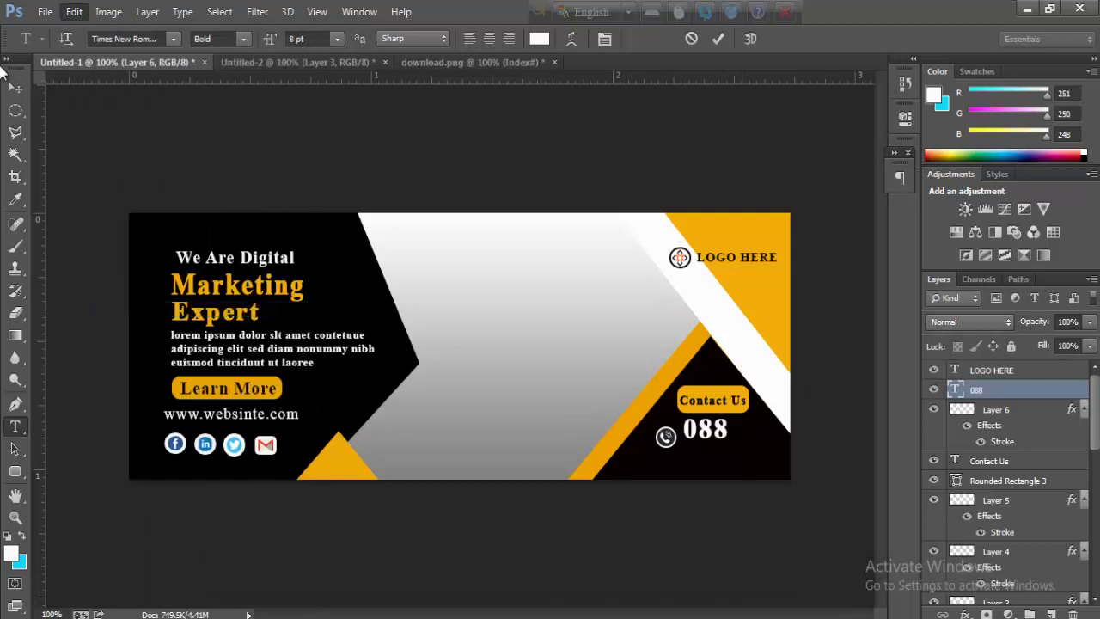
{"action": "key", "text": "Return"}
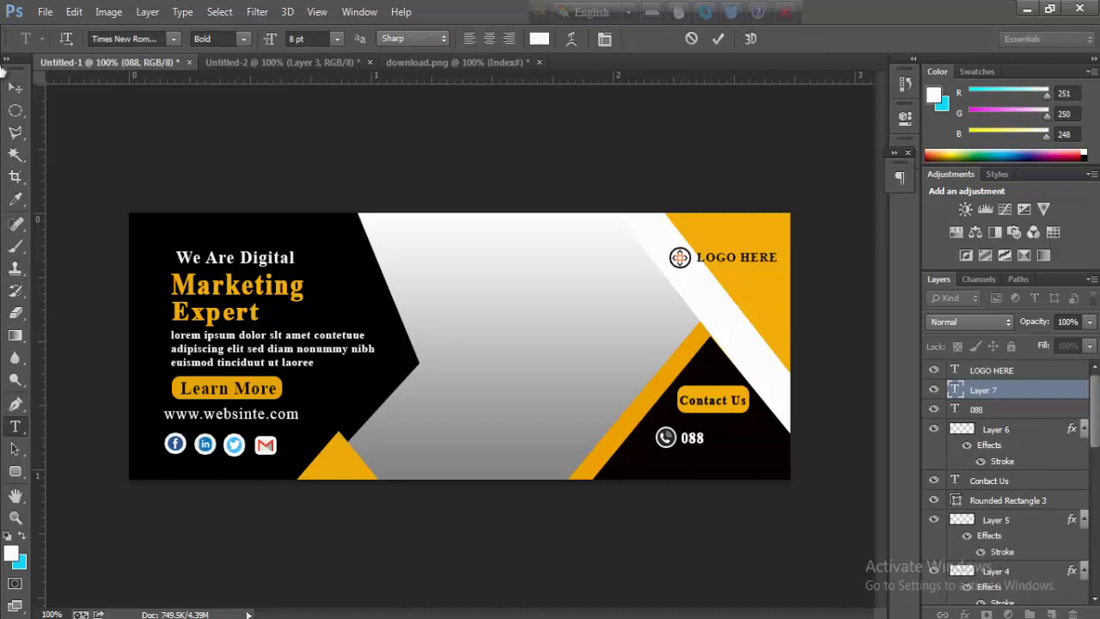
{"action": "key", "text": "Escape"}
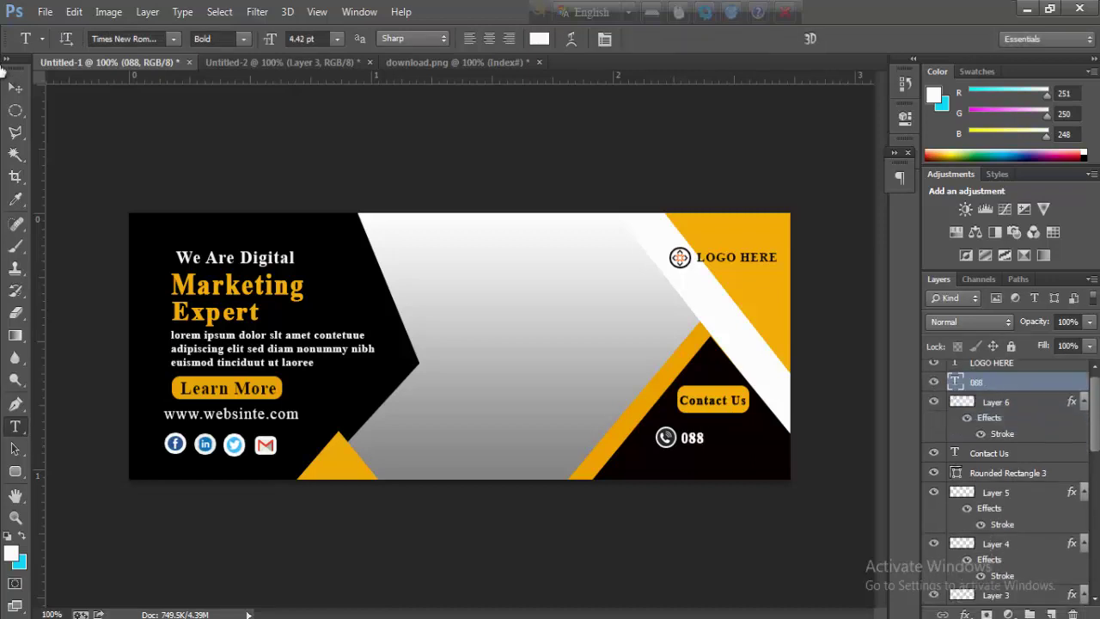
{"action": "key", "text": "Return"}
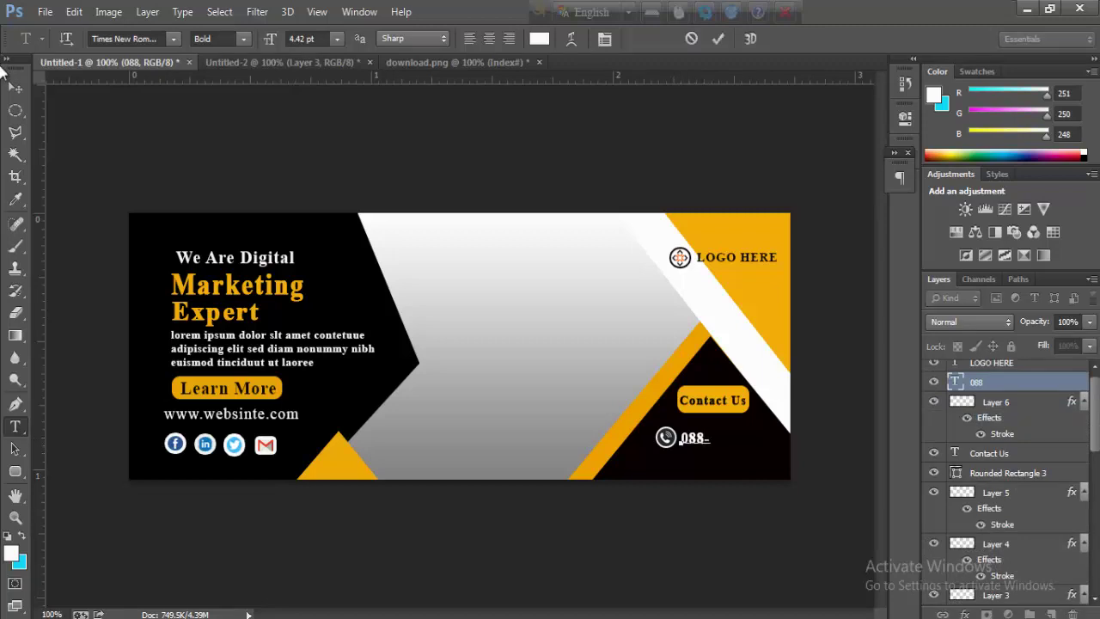
{"action": "type", "text": "111"}
{"action": "type", "text": "-55"}
{"action": "type", "text": "55"}
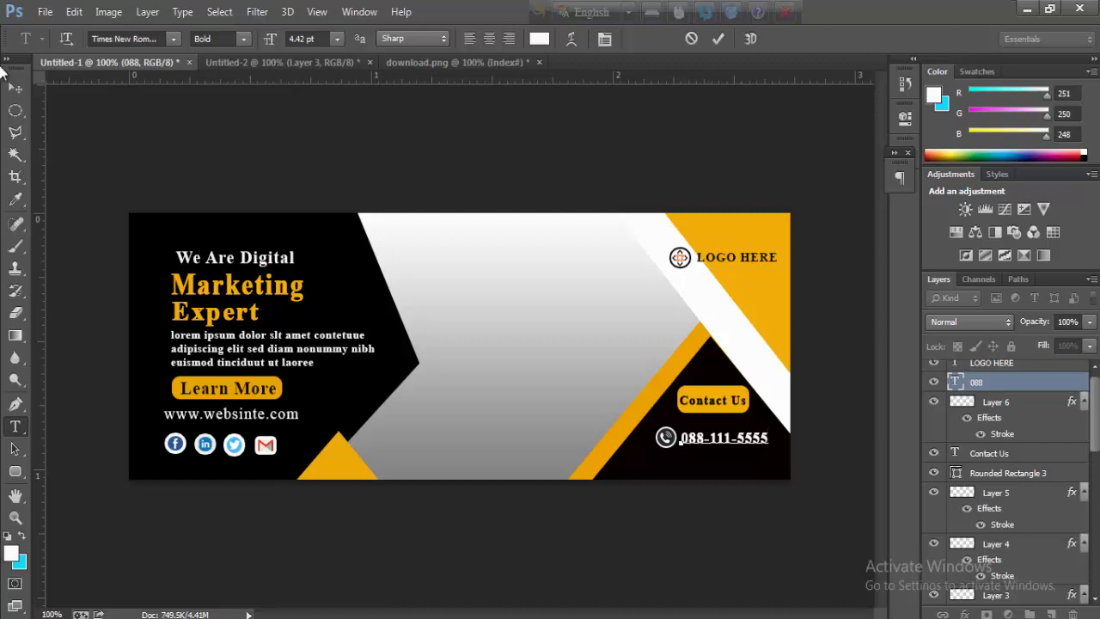
{"action": "left_click", "coordinate": [6, 79]}
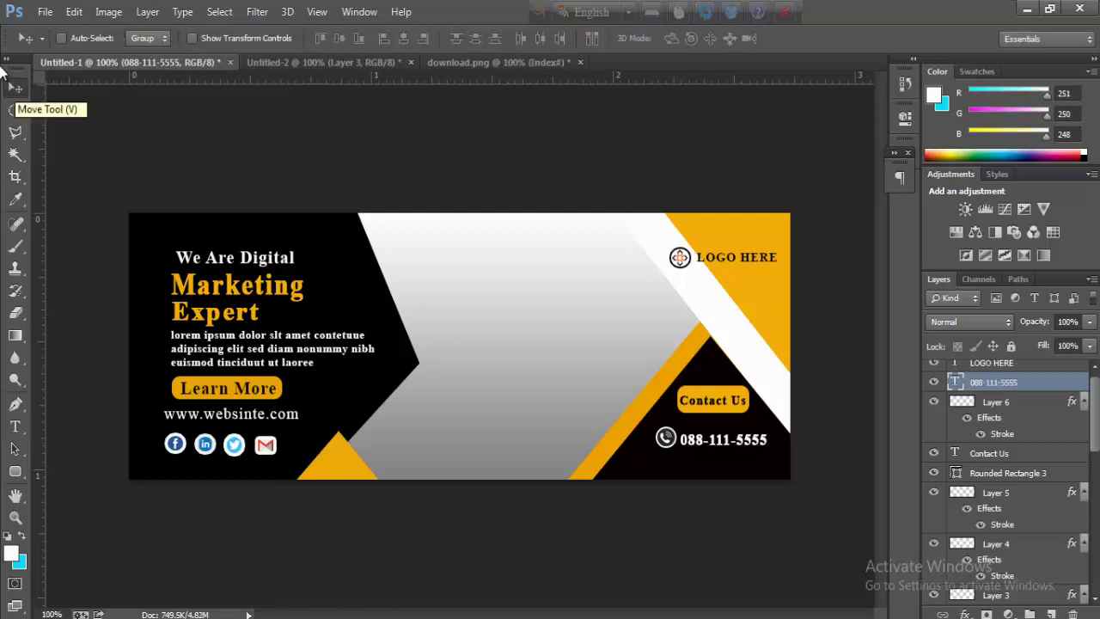